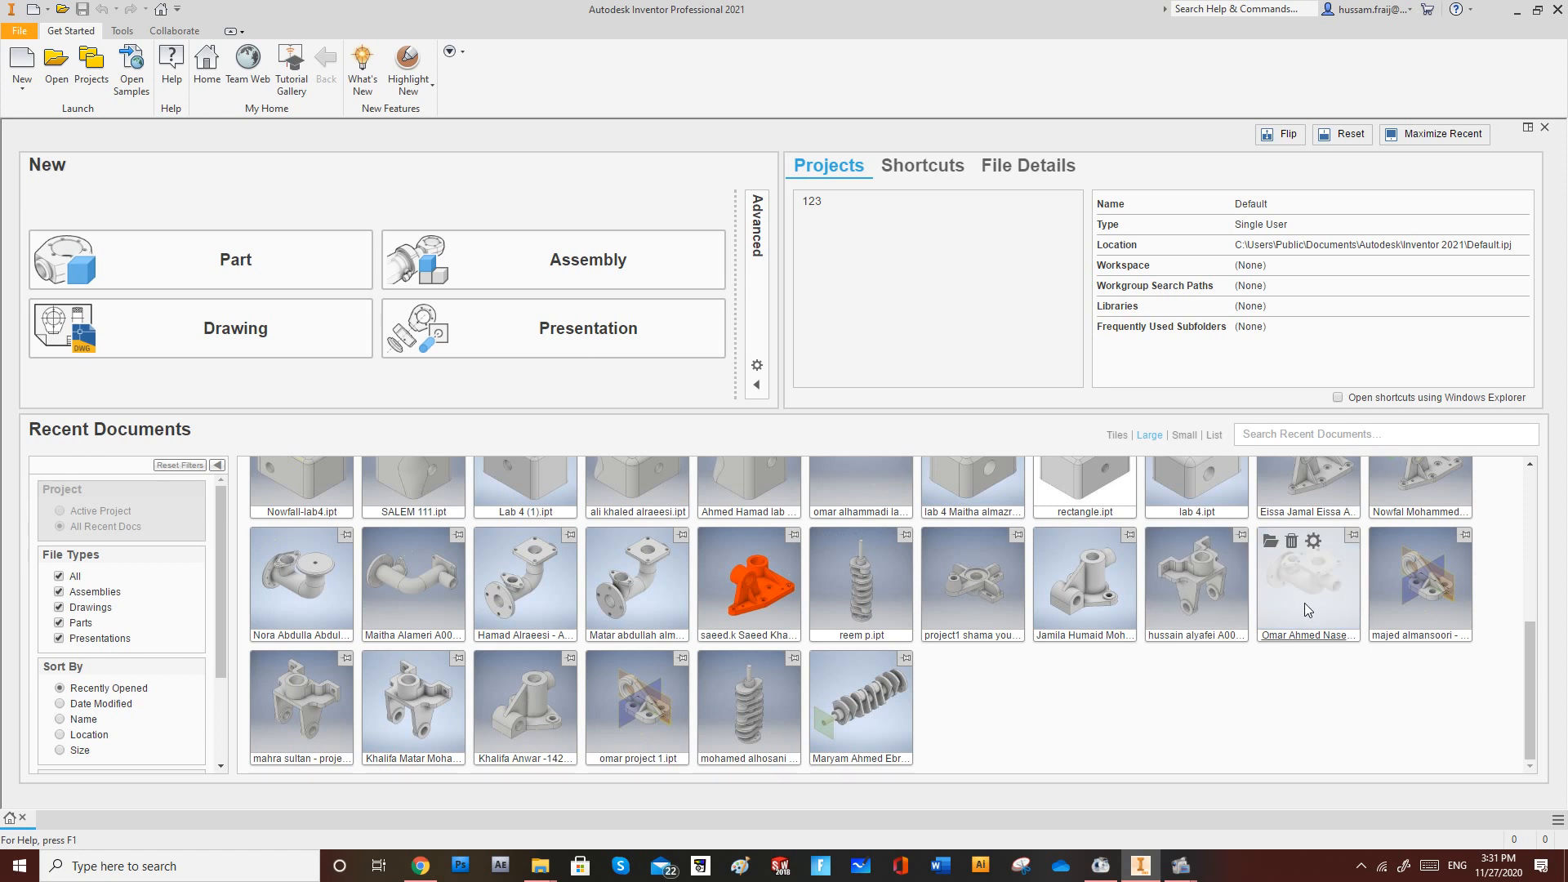
Open the recent part file whose name ends in "project 1.ipt".
{"action": "mouse_move", "coordinate": [1404, 591]}
{"action": "scroll", "coordinate": [1412, 575], "scroll_direction": "up", "scroll_amount": 2}
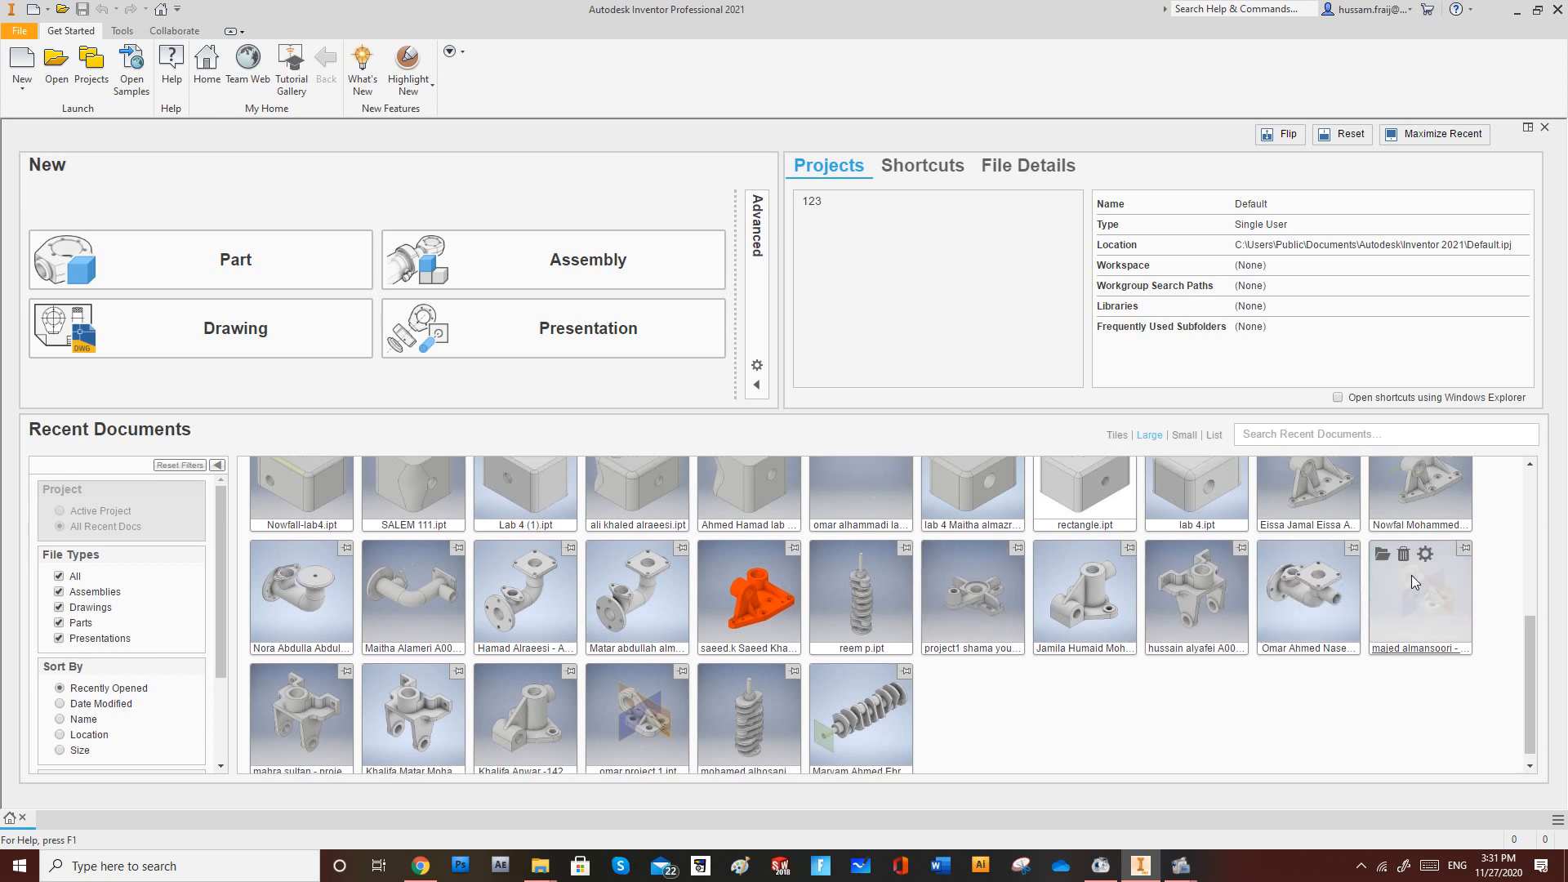
{"action": "mouse_move", "coordinate": [1337, 630]}
{"action": "scroll", "coordinate": [1336, 630], "scroll_direction": "down", "scroll_amount": 1}
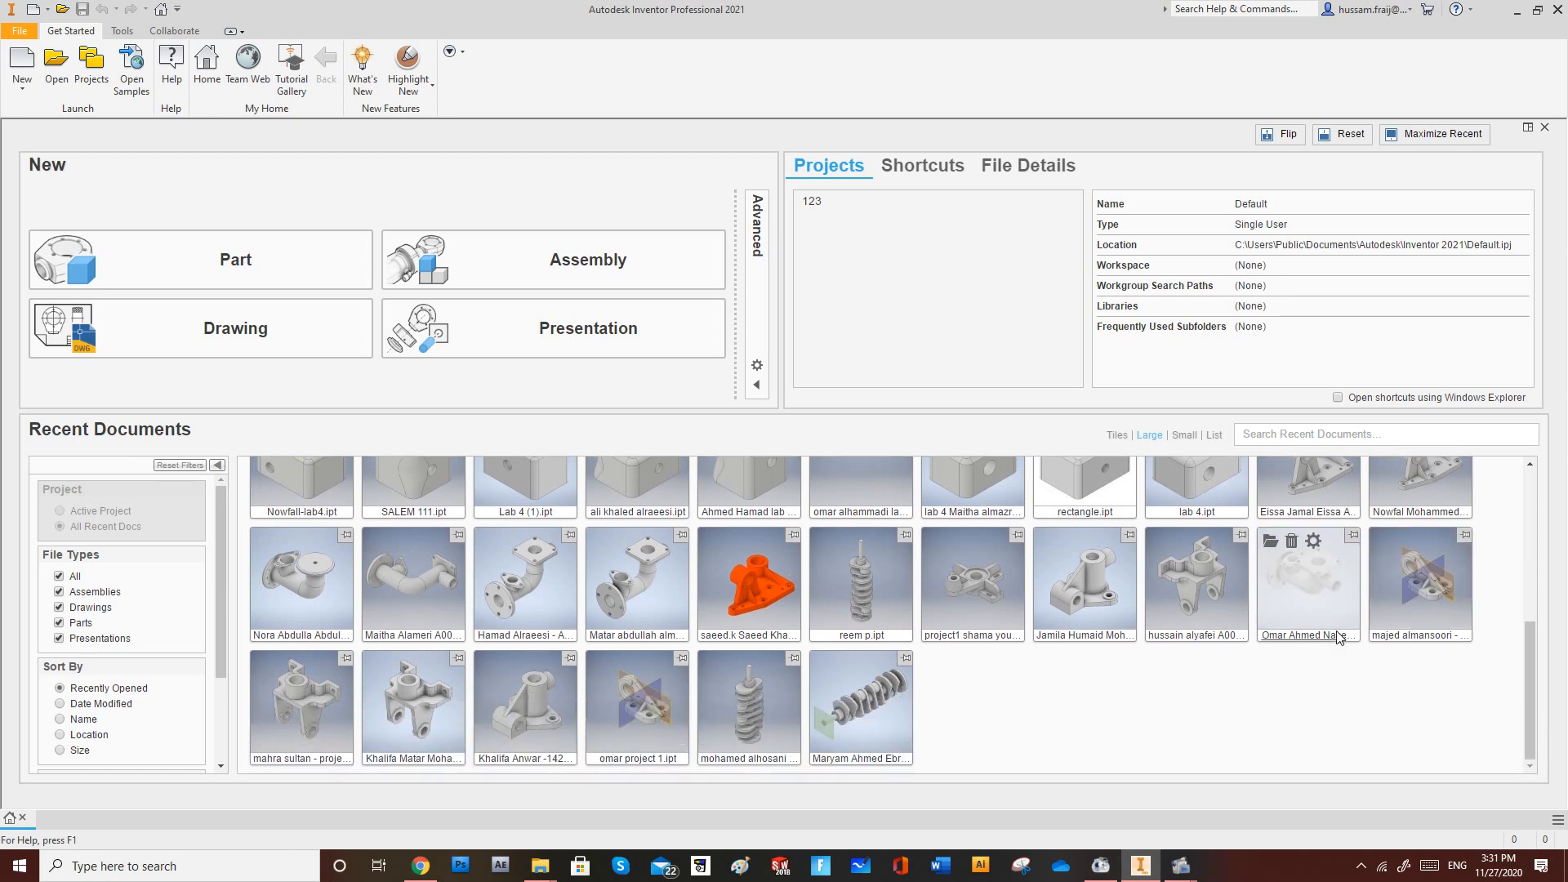
{"action": "mouse_move", "coordinate": [619, 704]}
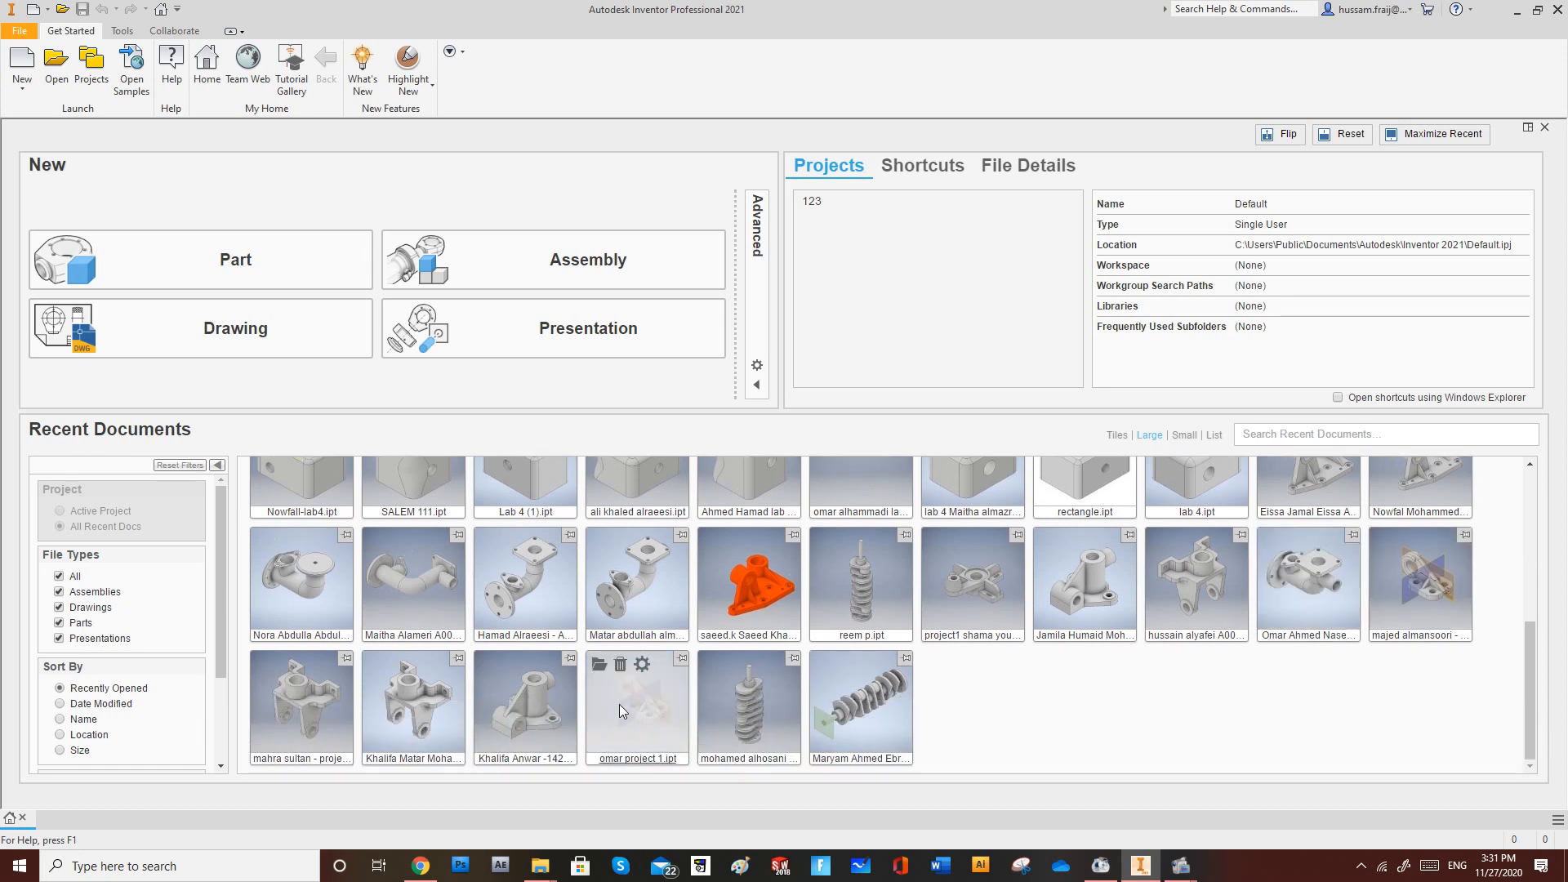
{"action": "left_click", "coordinate": [597, 666]}
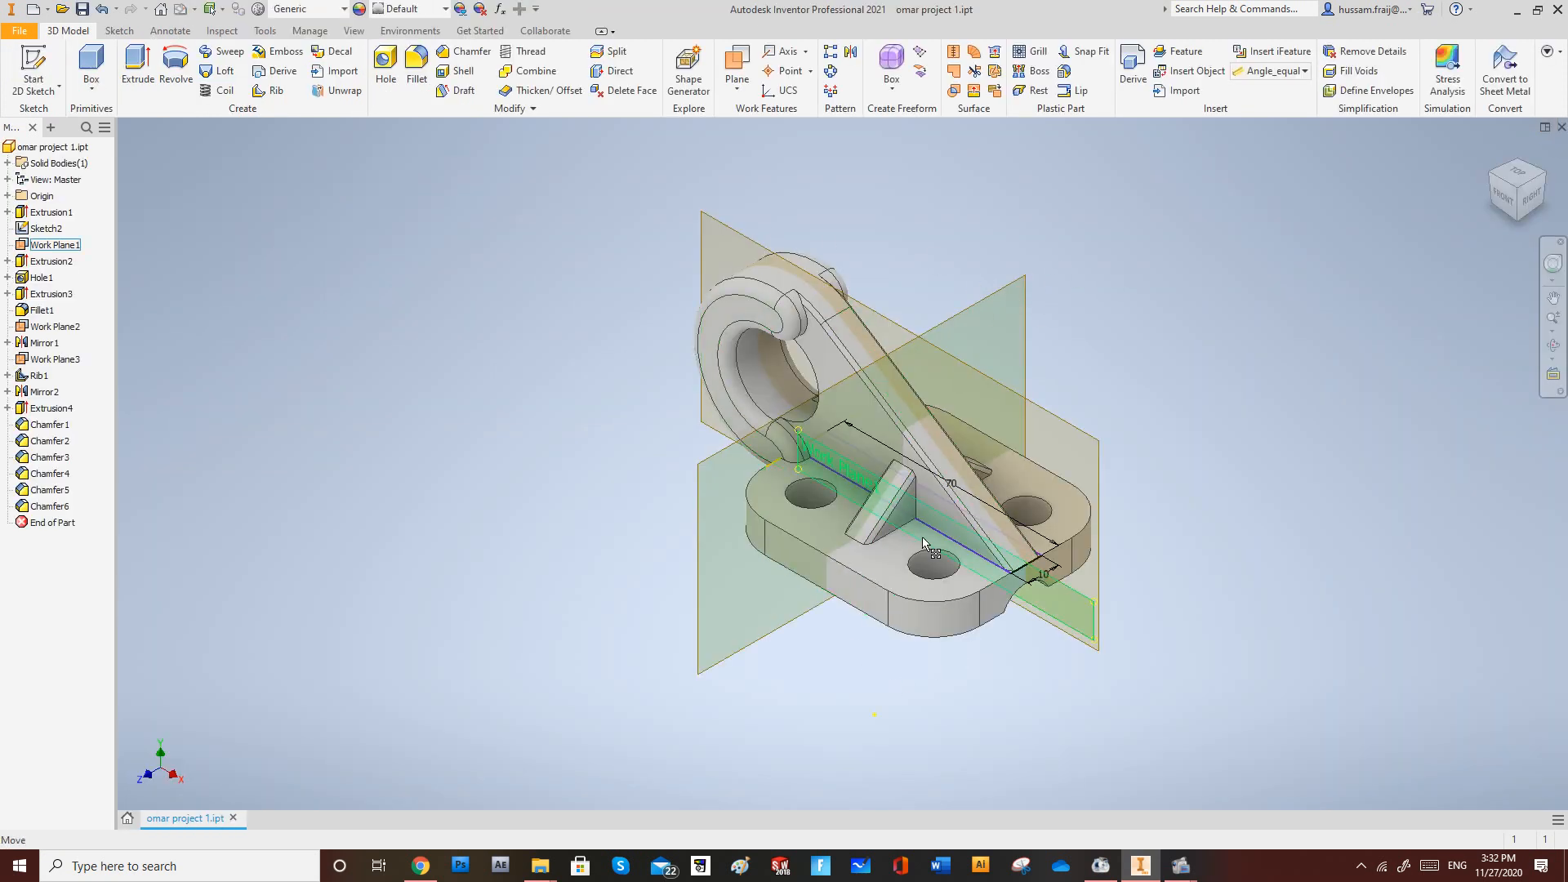
{"action": "scroll", "coordinate": [1219, 352], "scroll_direction": "down", "scroll_amount": 3}
{"action": "scroll", "coordinate": [1049, 359], "scroll_direction": "up", "scroll_amount": 3}
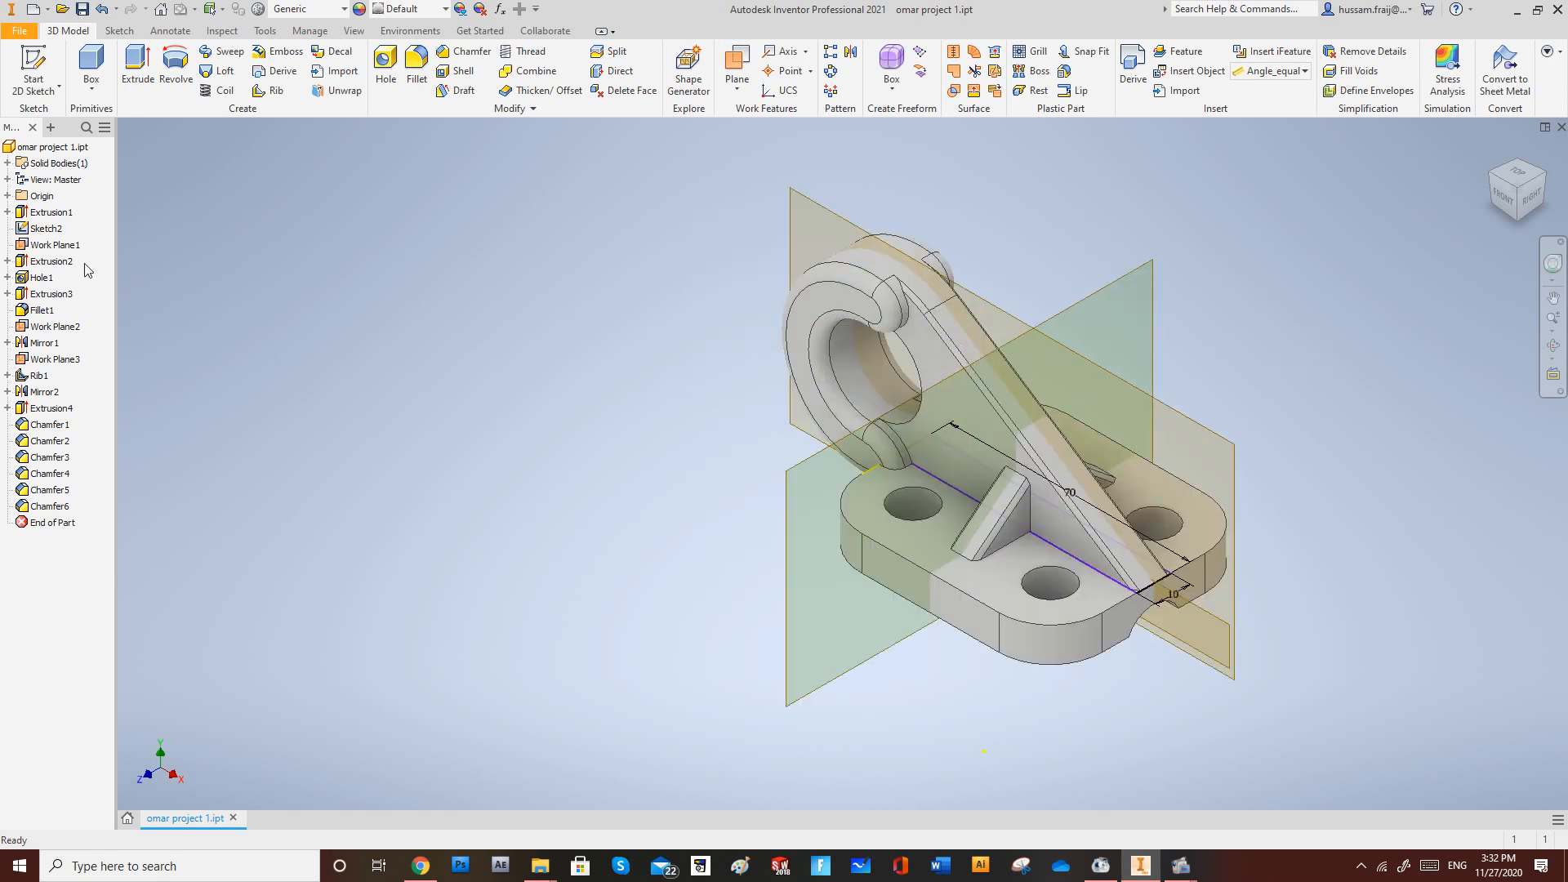
Delete the unconsumed Sketch2 from the part.
{"action": "left_click", "coordinate": [49, 230]}
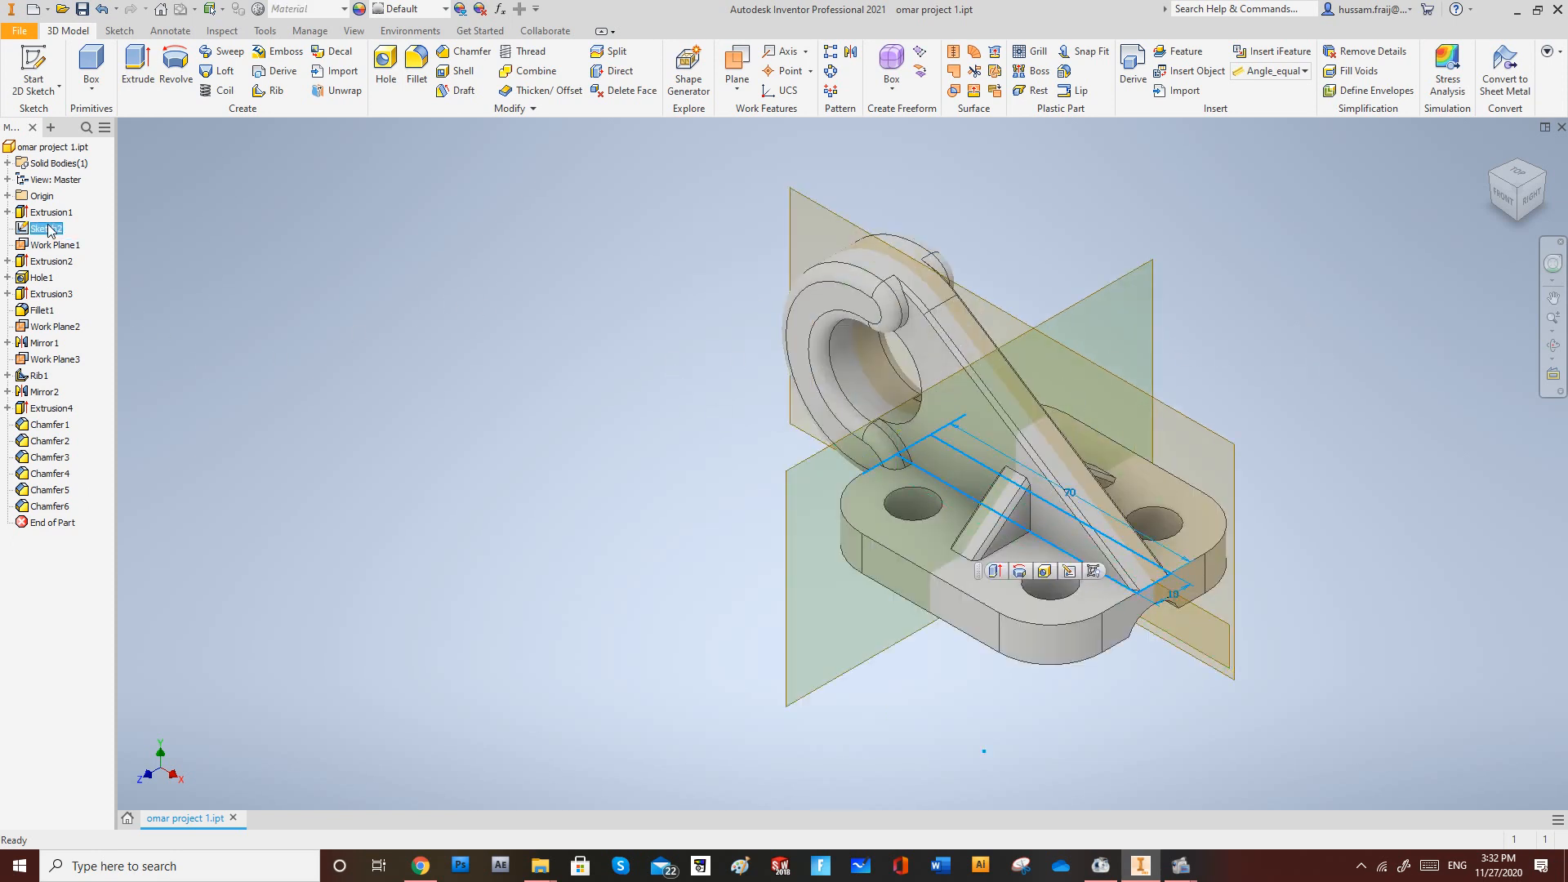
{"action": "right_click", "coordinate": [51, 230]}
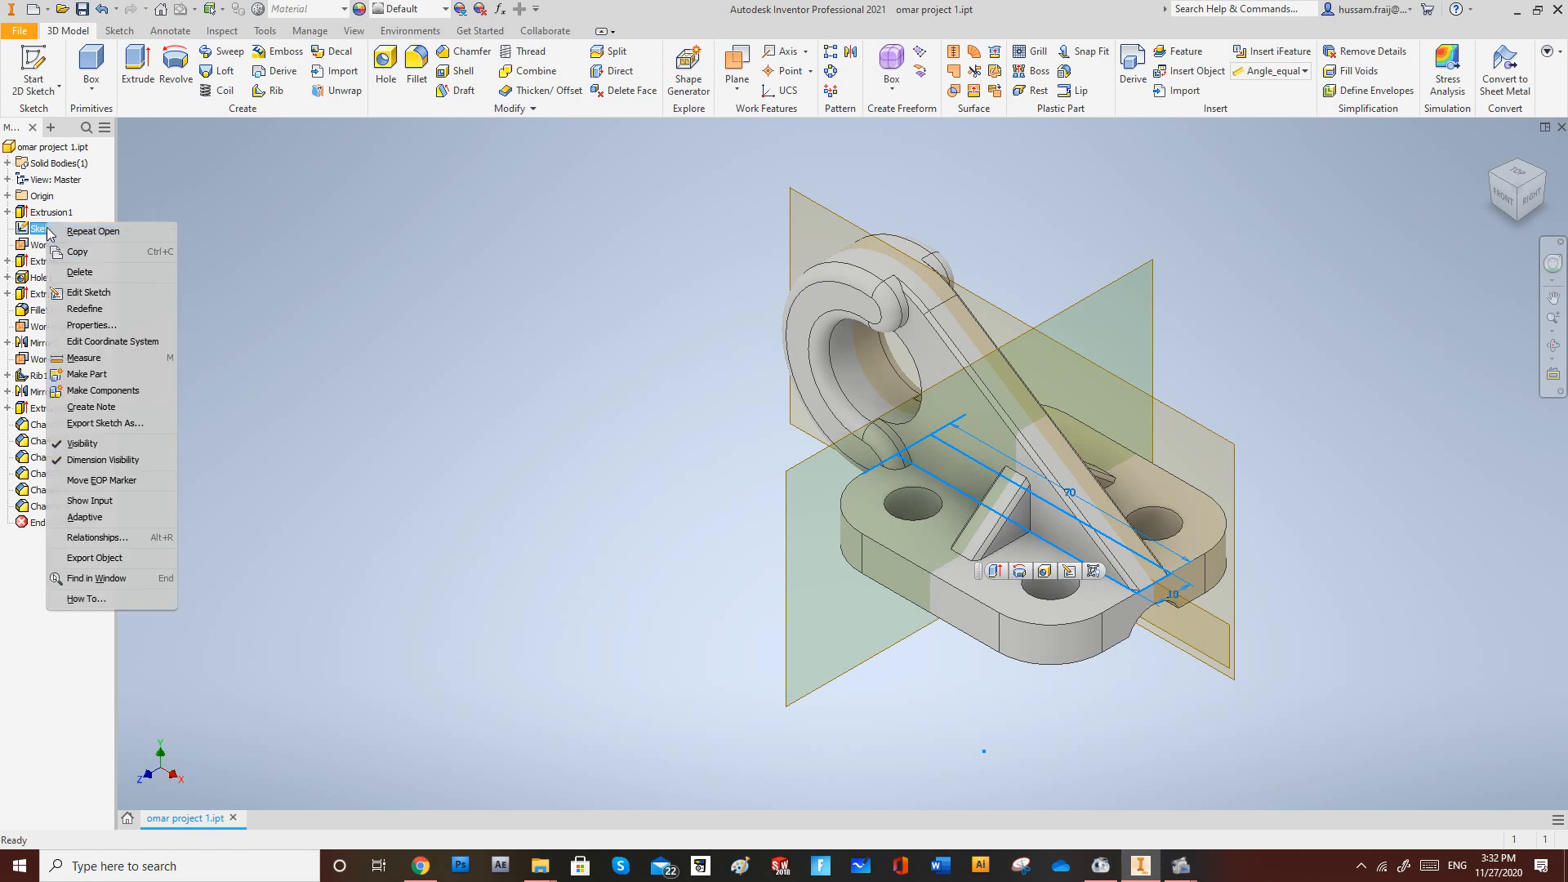
{"action": "left_click", "coordinate": [108, 273]}
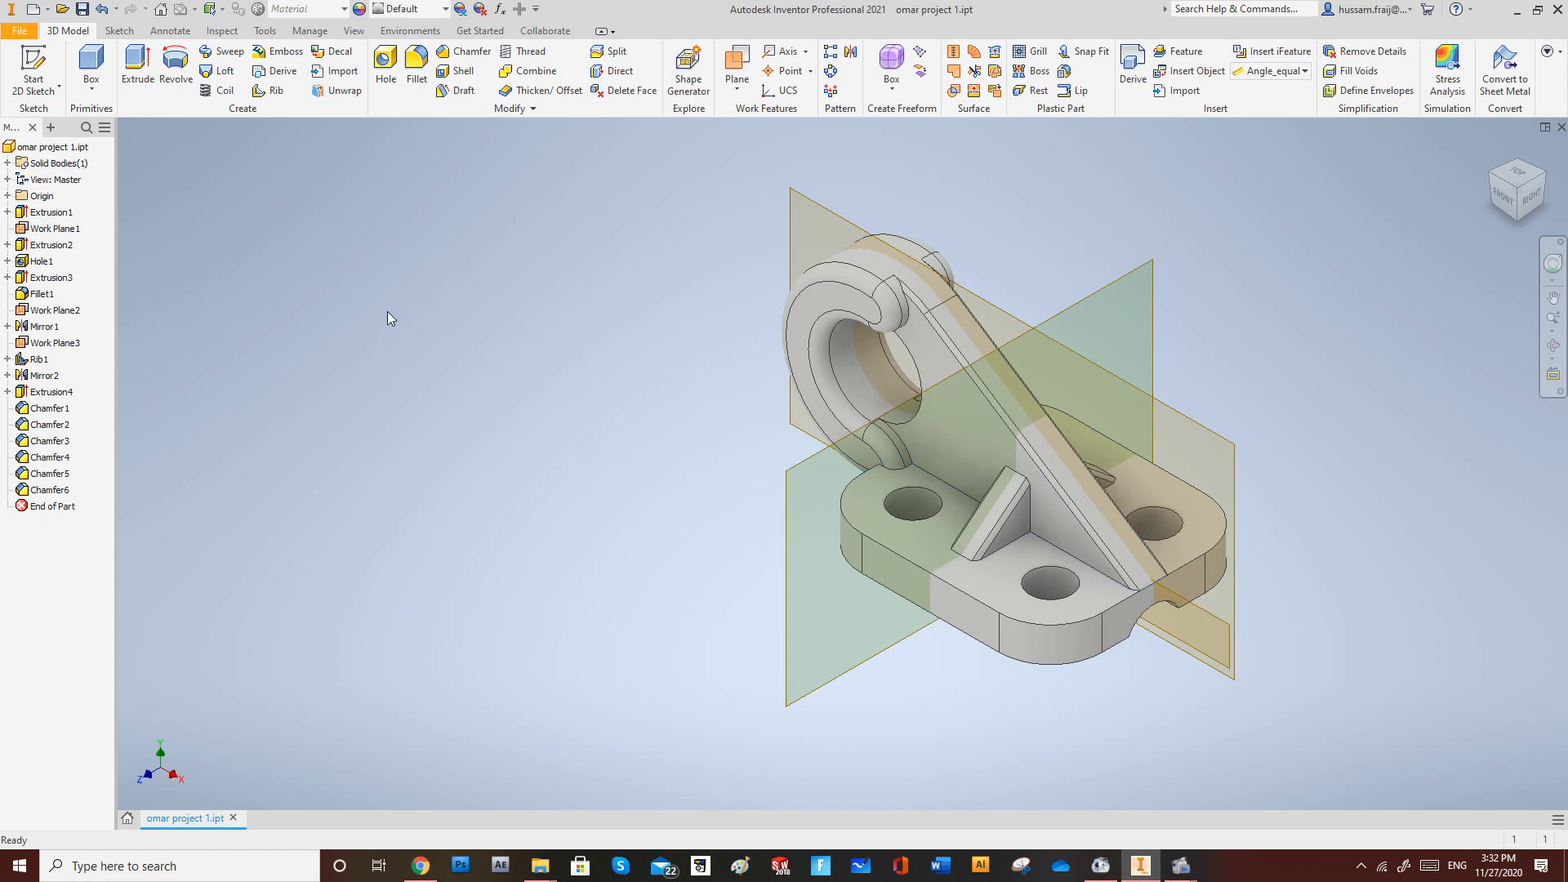
Hide Work Plane1, Work Plane2 and Work Plane3 together.
{"action": "left_click", "coordinate": [55, 229]}
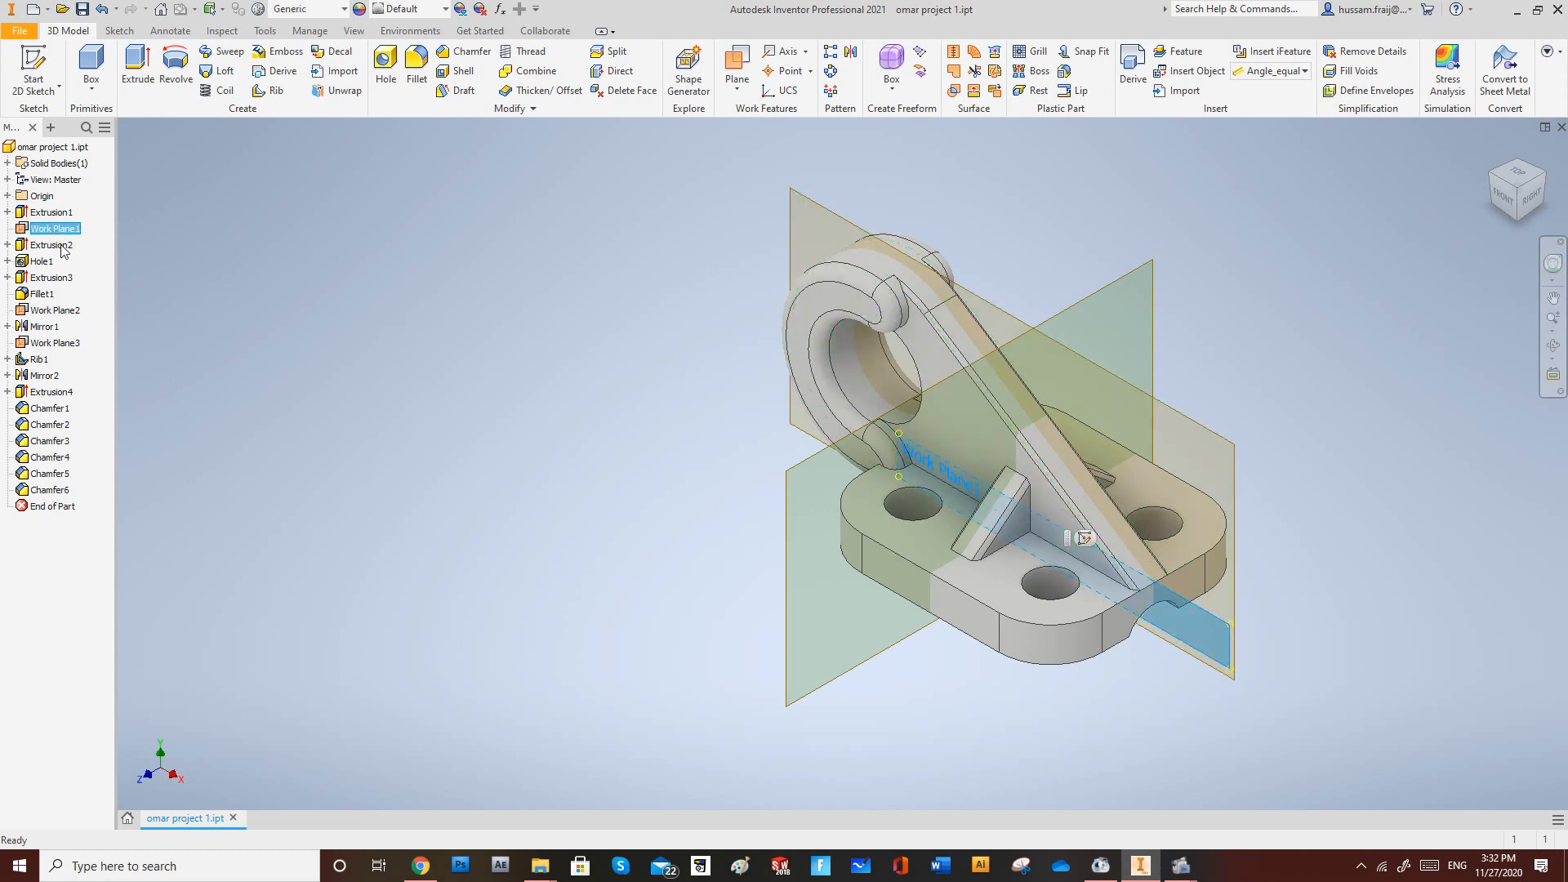
{"action": "left_click", "coordinate": [63, 312], "text": "ctrl"}
{"action": "left_click", "coordinate": [55, 343], "text": "ctrl"}
{"action": "right_click", "coordinate": [69, 343]}
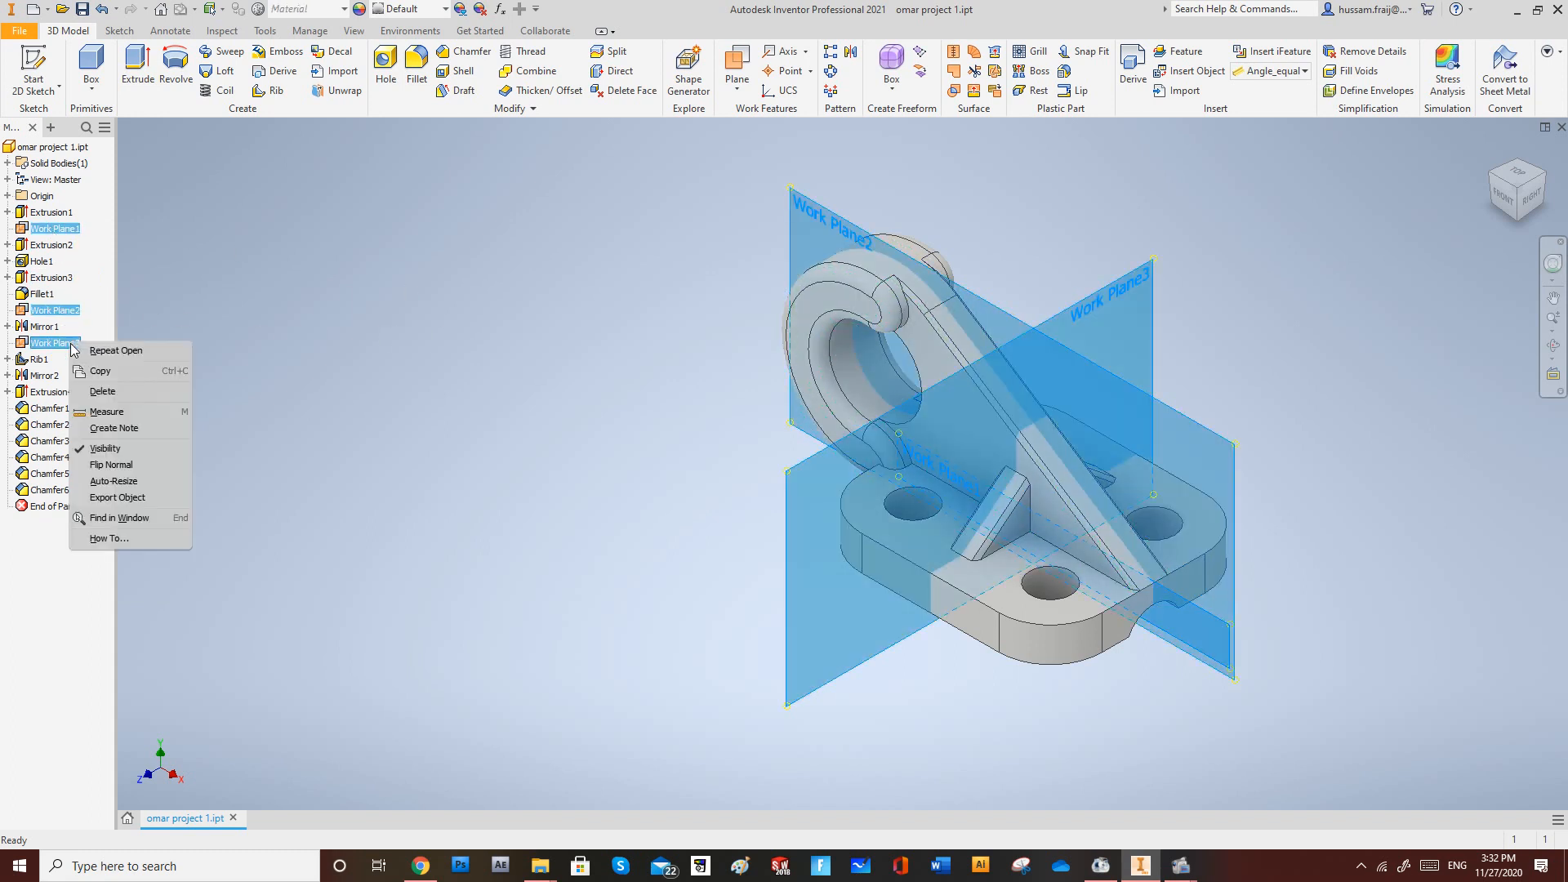
{"action": "left_click", "coordinate": [115, 449]}
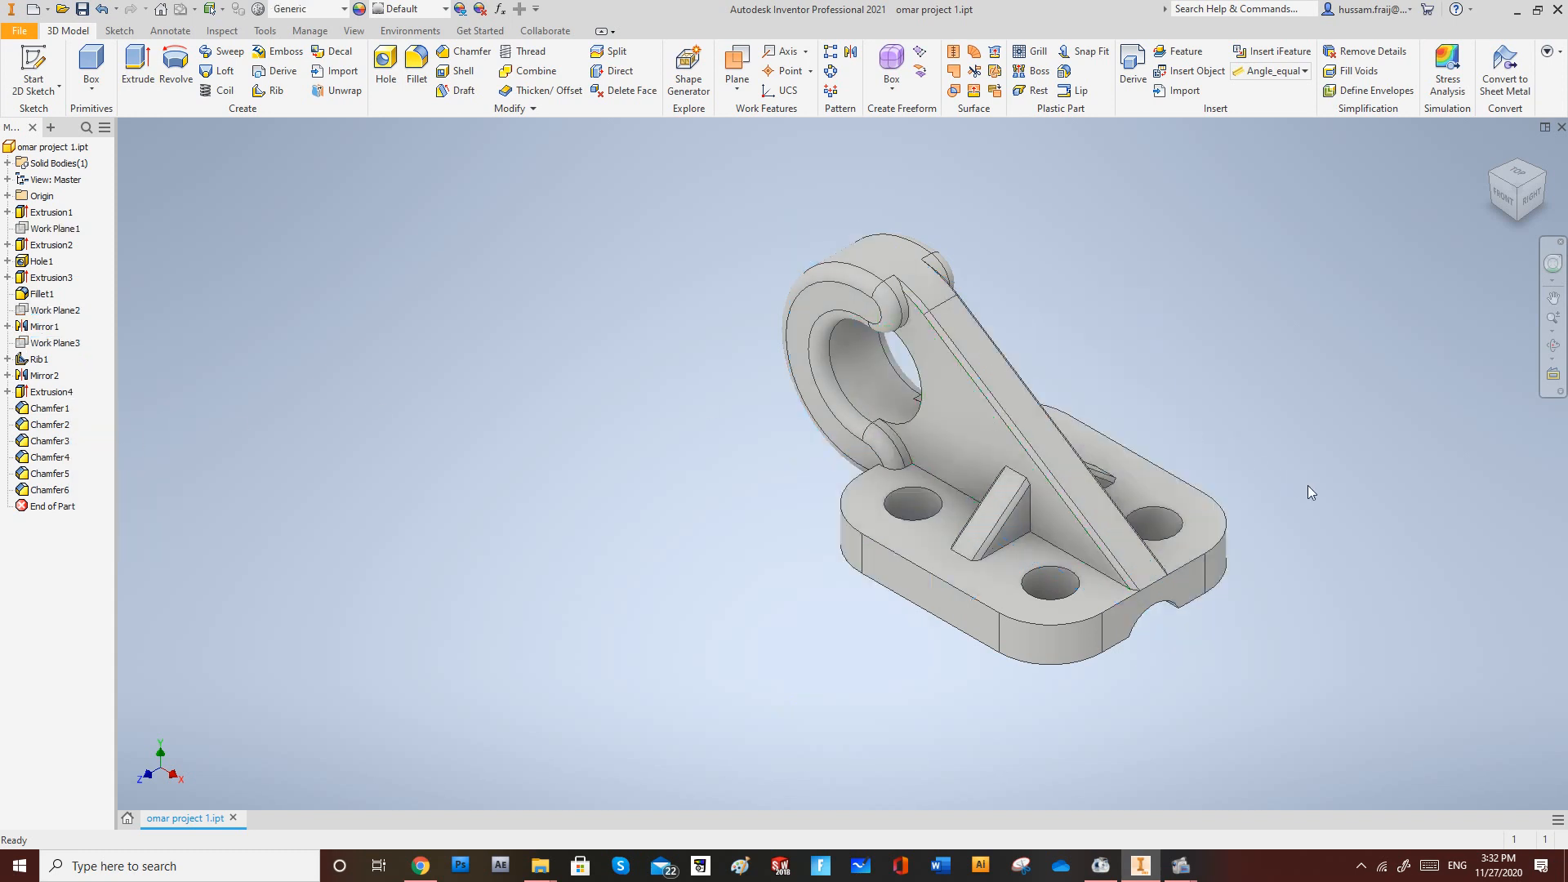
Examine the bracket from the front and from an angled 3D view.
{"action": "scroll", "coordinate": [1314, 487], "scroll_direction": "up", "scroll_amount": 2}
{"action": "scroll", "coordinate": [1313, 487], "scroll_direction": "down", "scroll_amount": 3}
{"action": "scroll", "coordinate": [1384, 428], "scroll_direction": "down", "scroll_amount": 1}
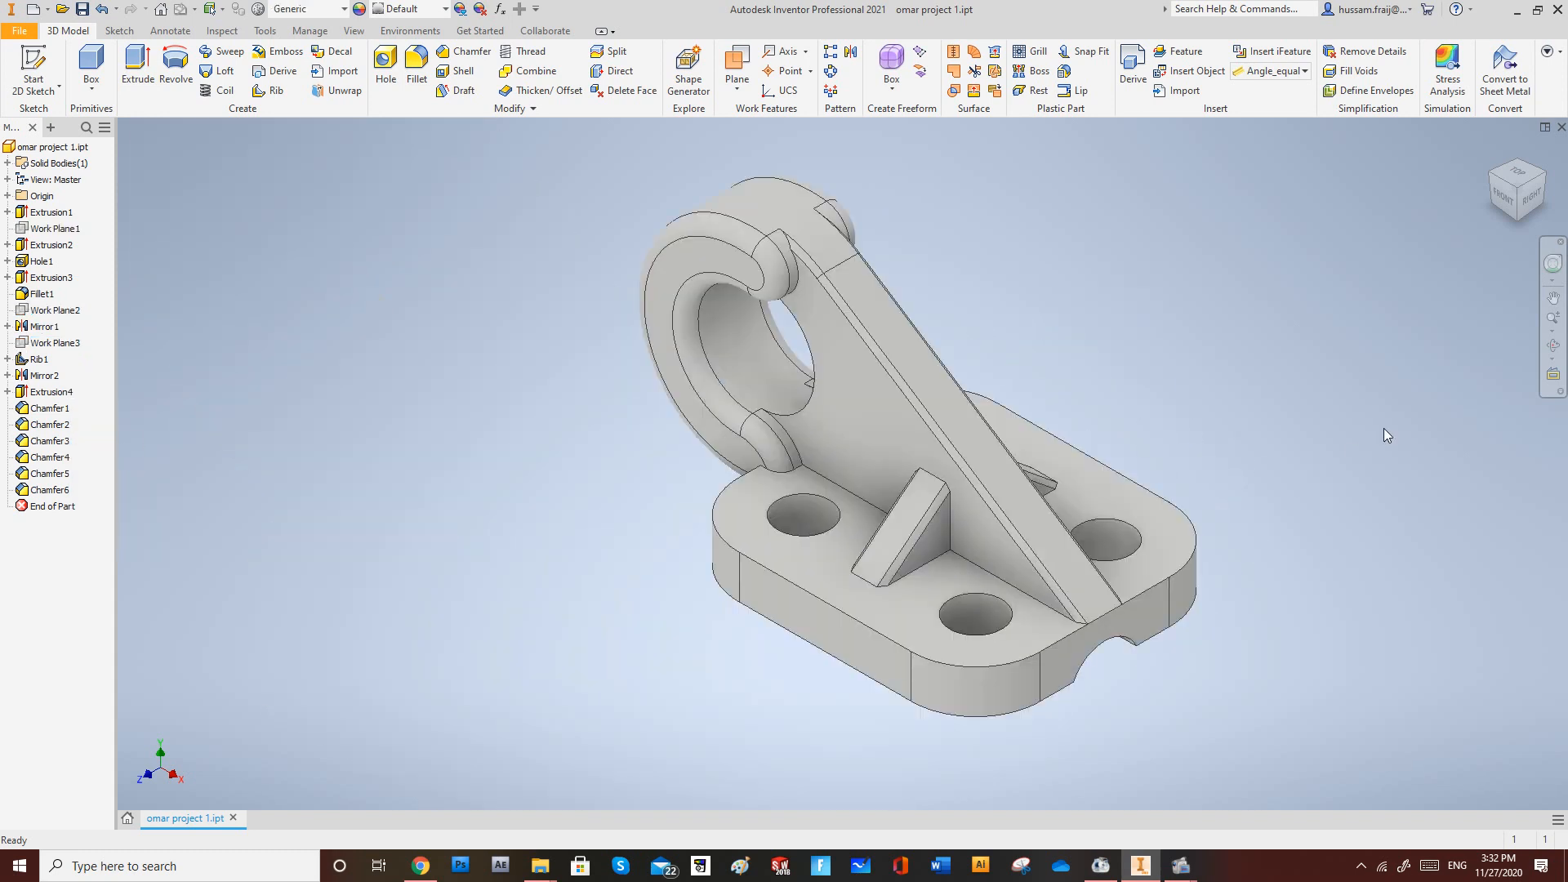
{"action": "left_click", "coordinate": [1499, 205]}
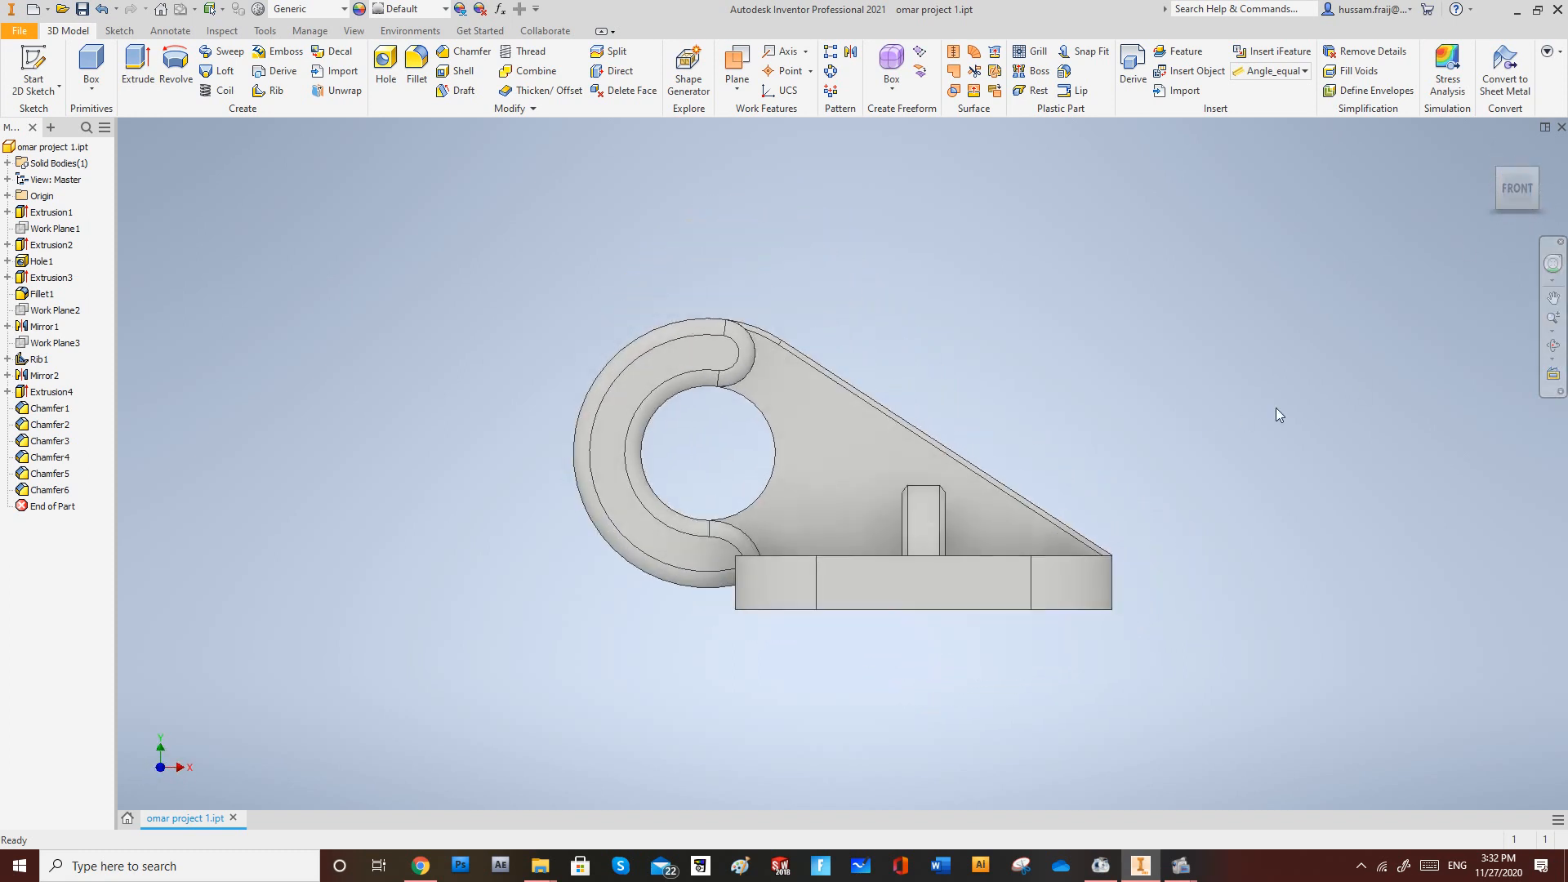
{"action": "left_click", "coordinate": [1555, 347]}
{"action": "left_click_drag", "start_coordinate": [1037, 466], "coordinate": [991, 532]}
{"action": "left_click", "coordinate": [1111, 403]}
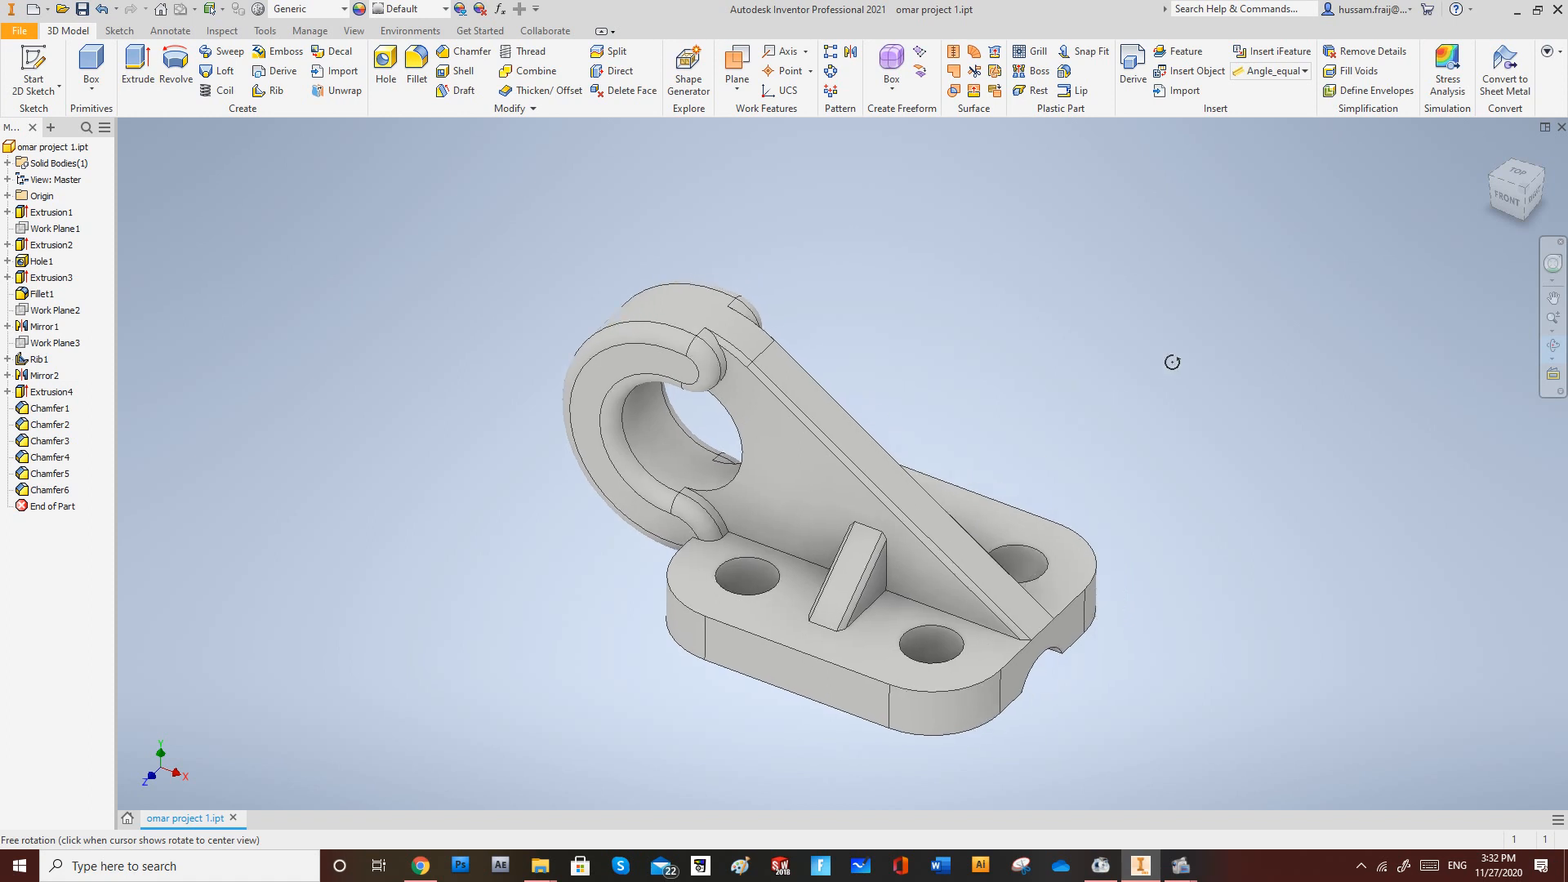
{"action": "key", "text": "Escape"}
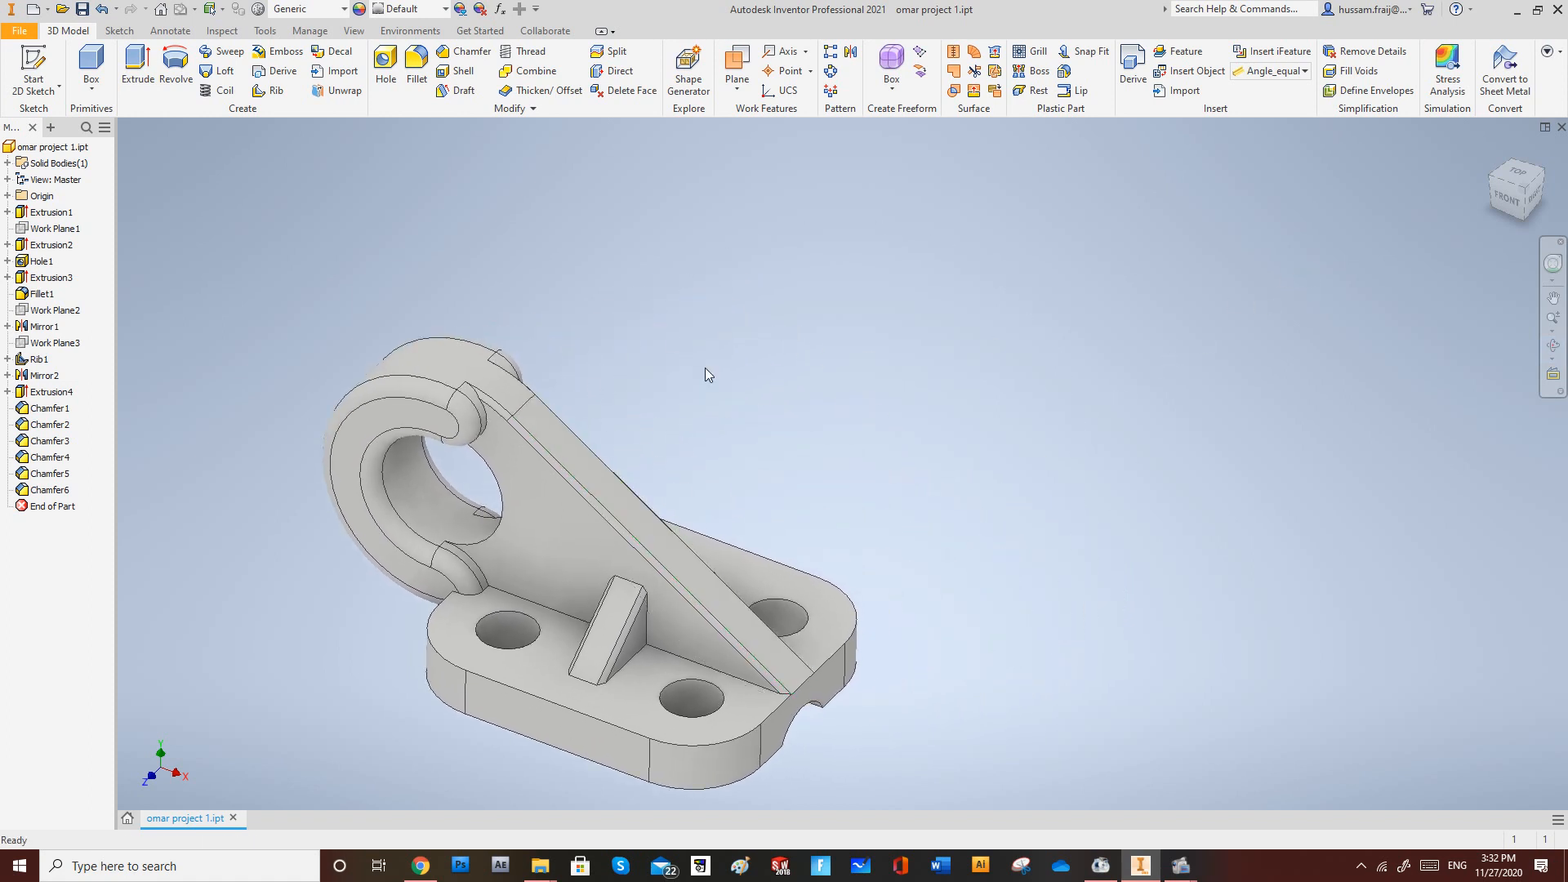
{"action": "scroll", "coordinate": [505, 473], "scroll_direction": "up", "scroll_amount": 3}
{"action": "scroll", "coordinate": [679, 336], "scroll_direction": "down", "scroll_amount": 3}
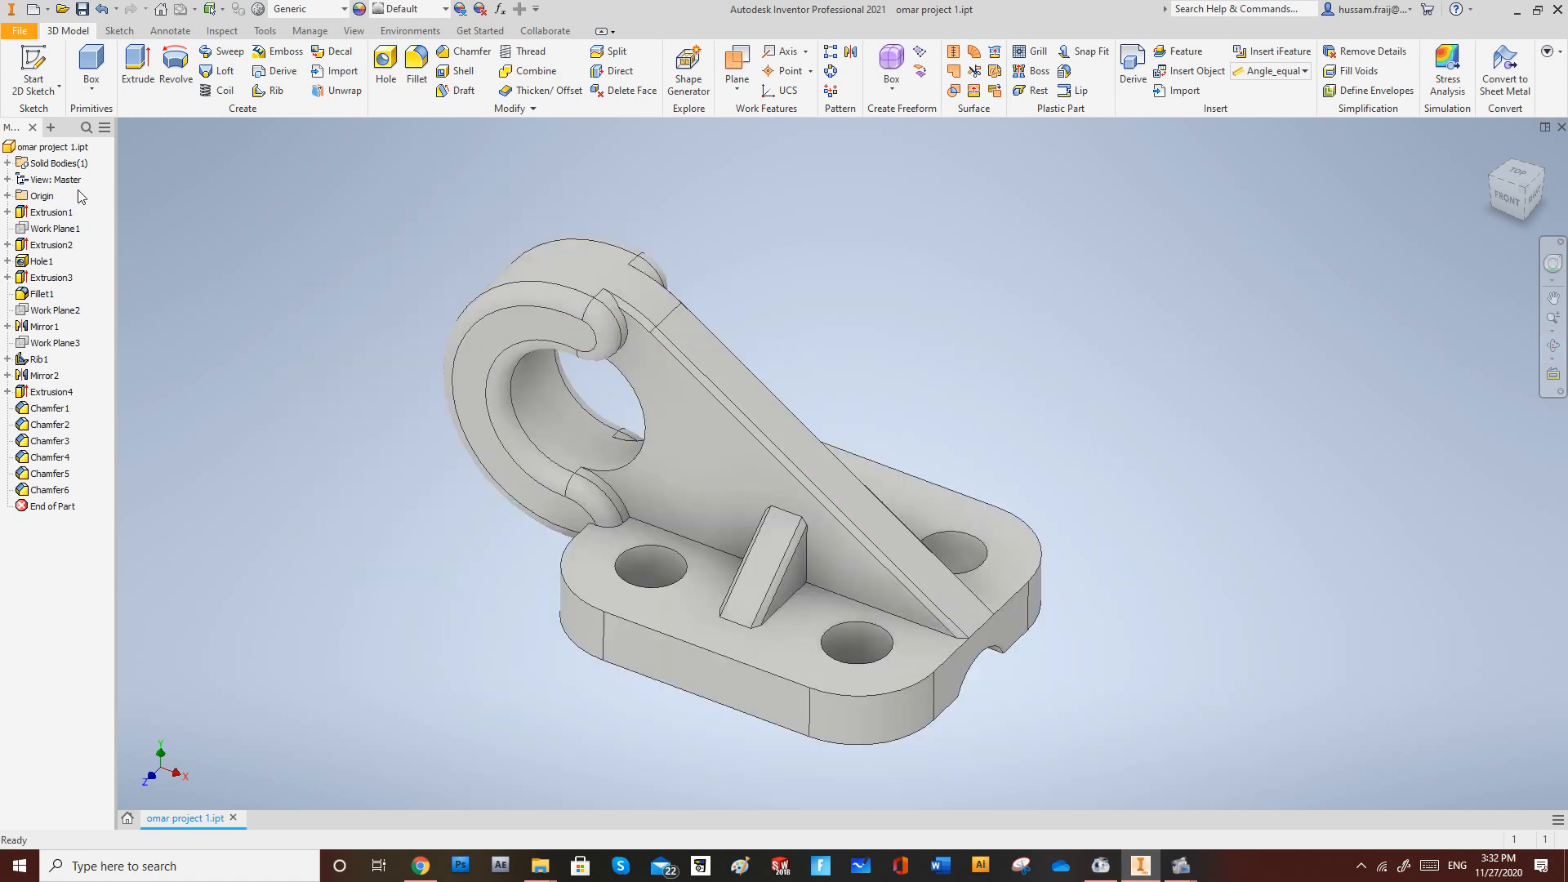
Start a new file and enlarge the template dialog to fit the metric part, assembly, drawing and presentation templates.
{"action": "left_click", "coordinate": [20, 31]}
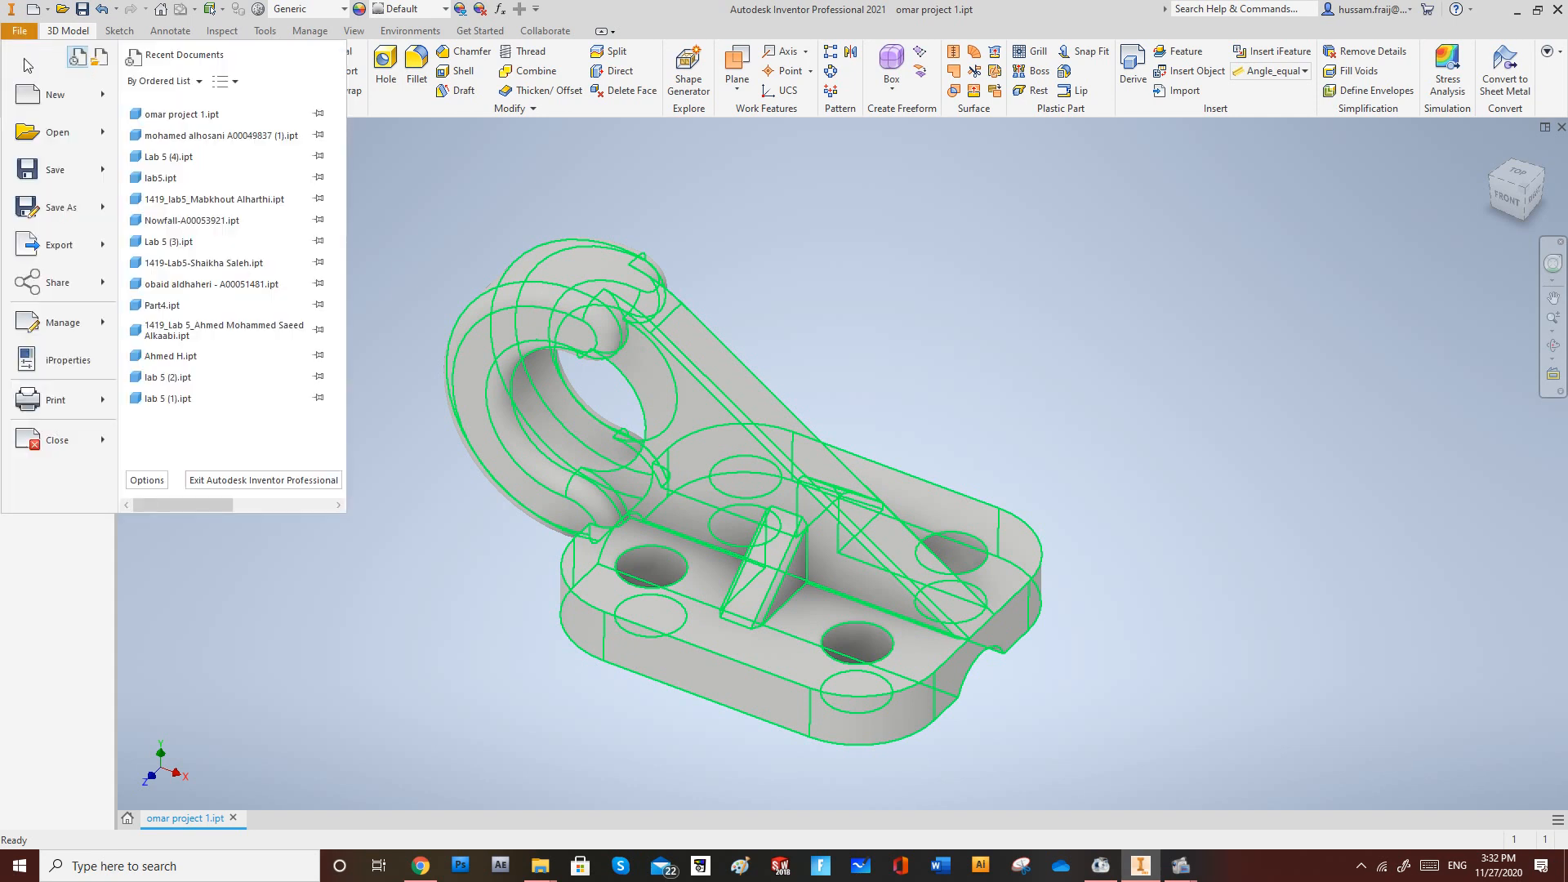
{"action": "left_click", "coordinate": [55, 94]}
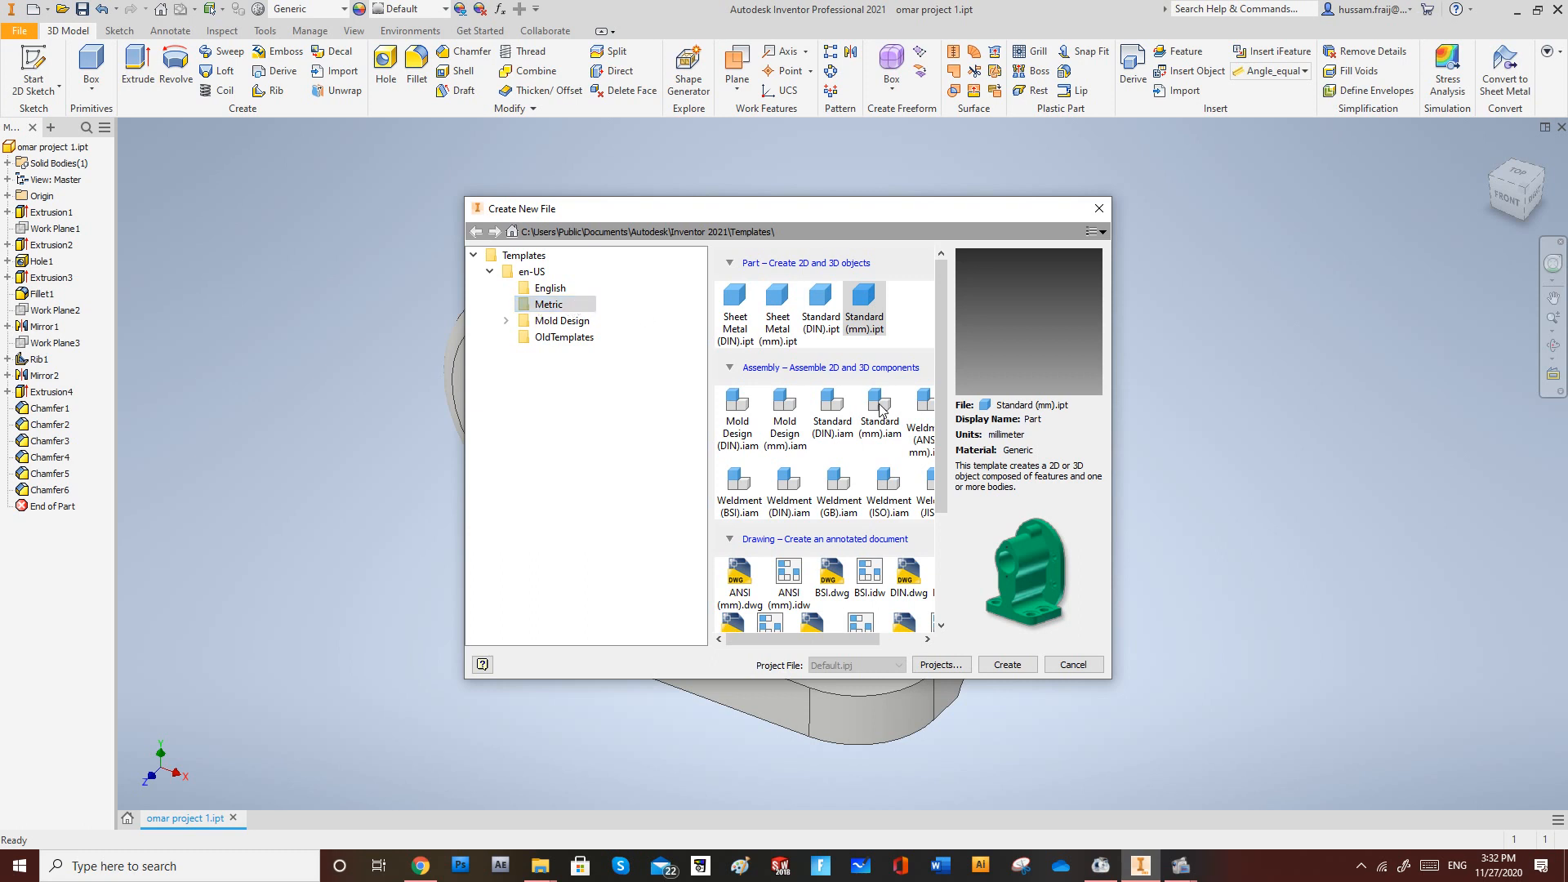
{"action": "scroll", "coordinate": [899, 436], "scroll_direction": "down", "scroll_amount": 1}
{"action": "left_click_drag", "start_coordinate": [1115, 395], "coordinate": [1408, 402]}
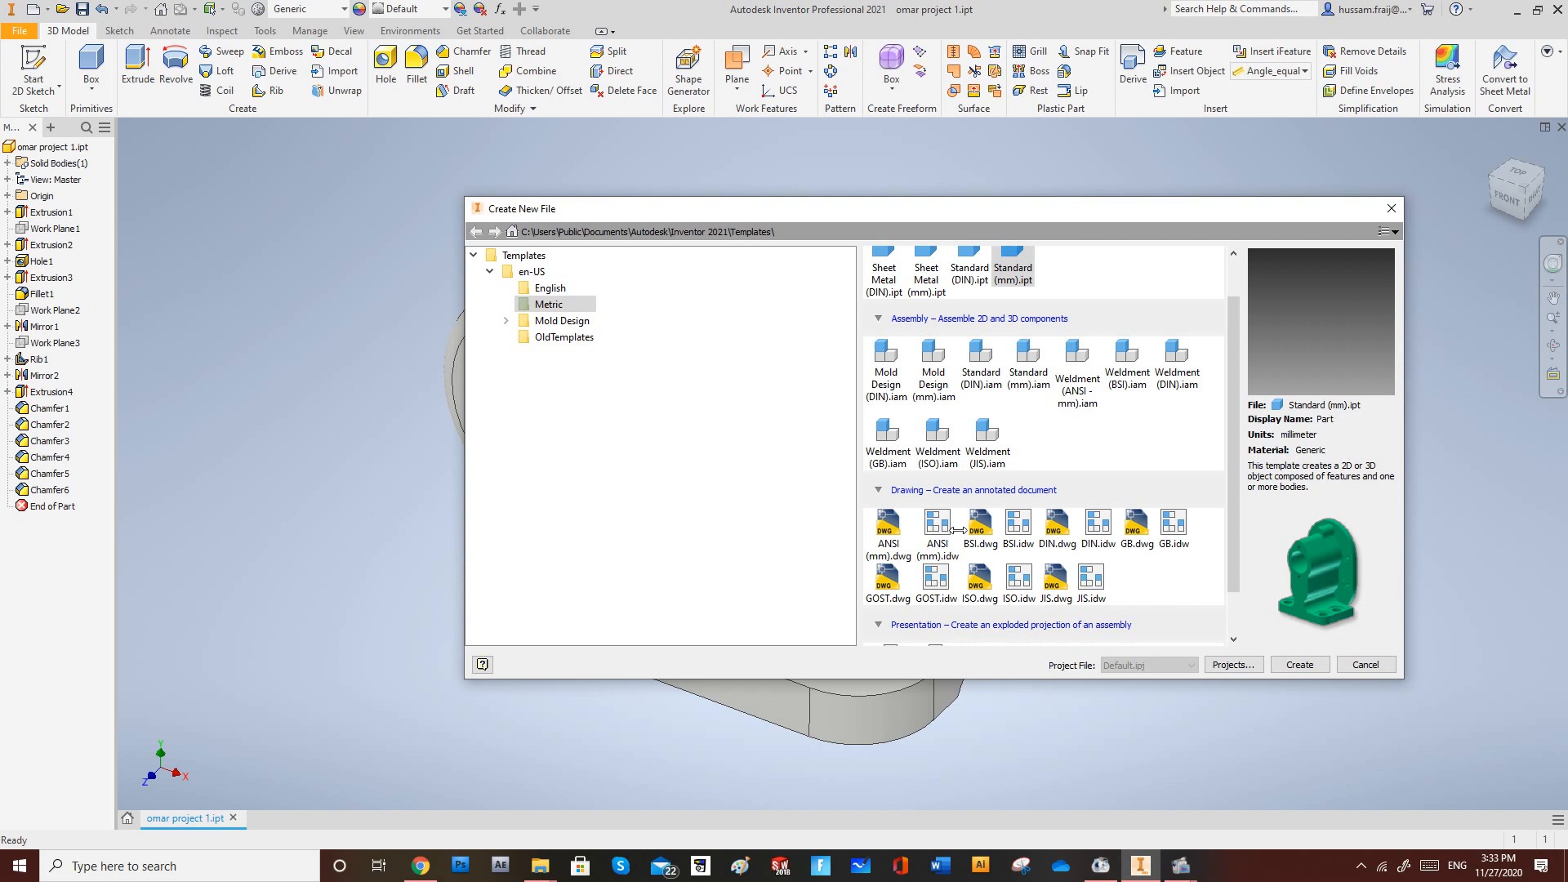
{"action": "left_click_drag", "start_coordinate": [928, 679], "coordinate": [919, 751]}
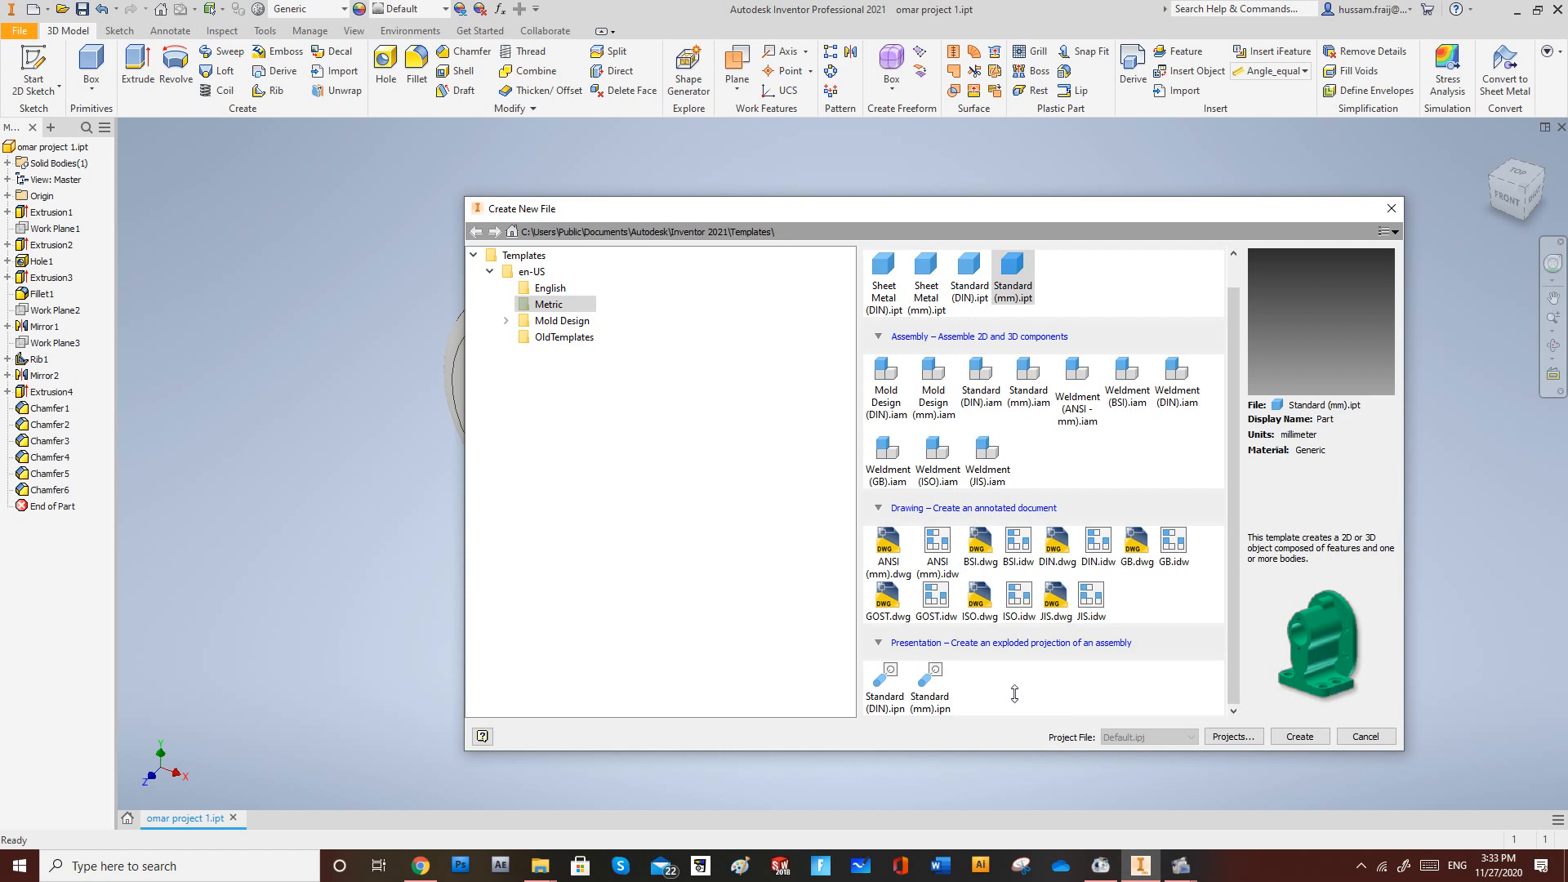
{"action": "left_click_drag", "start_coordinate": [1164, 212], "coordinate": [953, 170]}
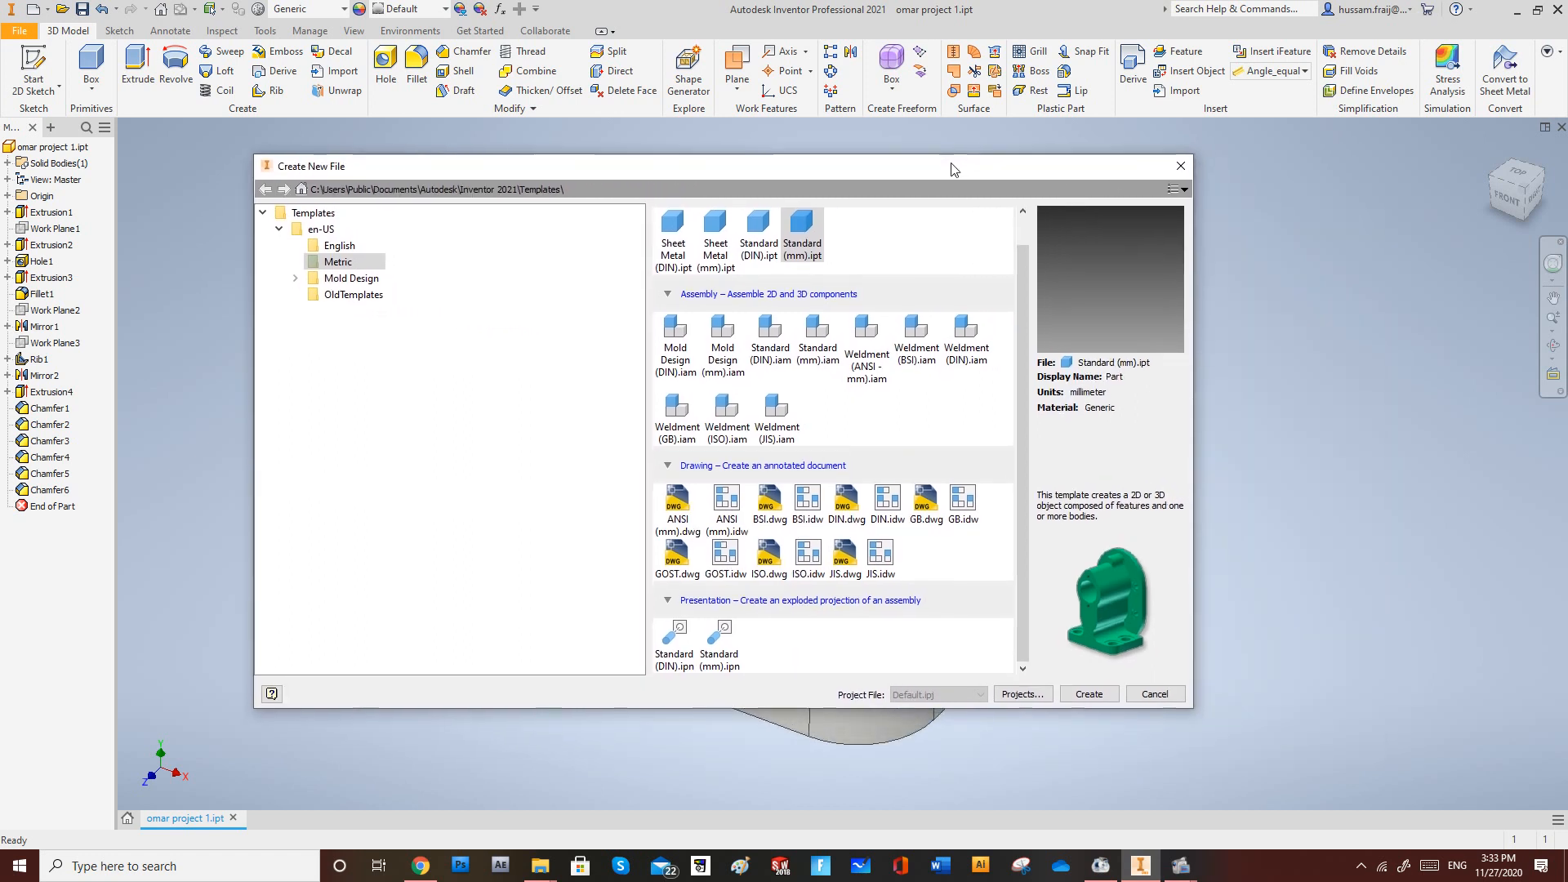
Compare the English and Mold Design templates with the Metric ones, and create a drawing from the metric ANSI (mm).idw template.
{"action": "left_click", "coordinate": [726, 500]}
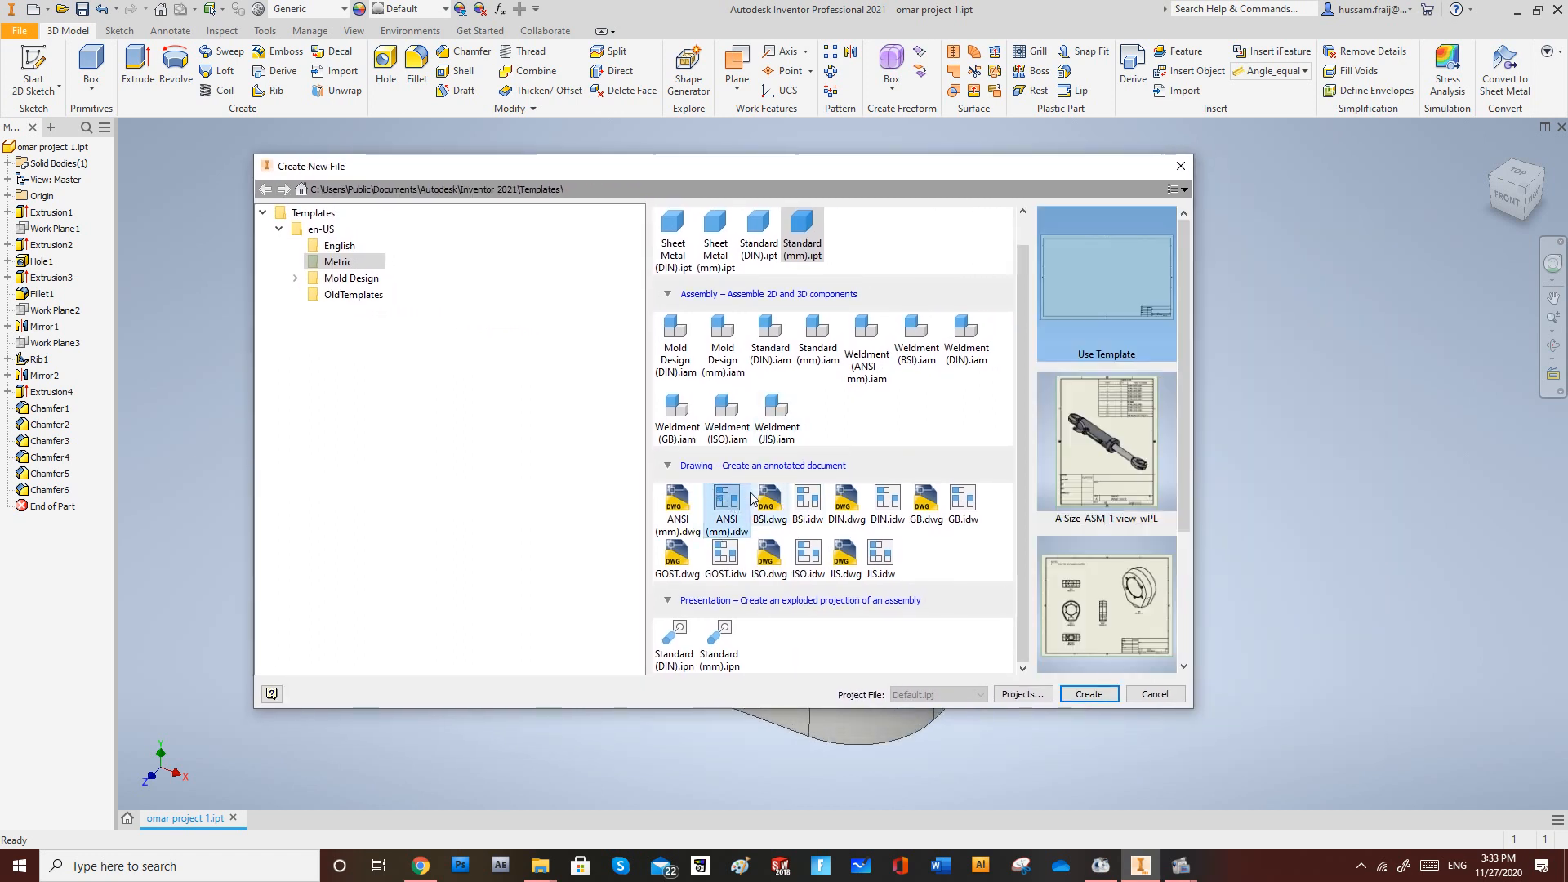
{"action": "left_click", "coordinate": [339, 245]}
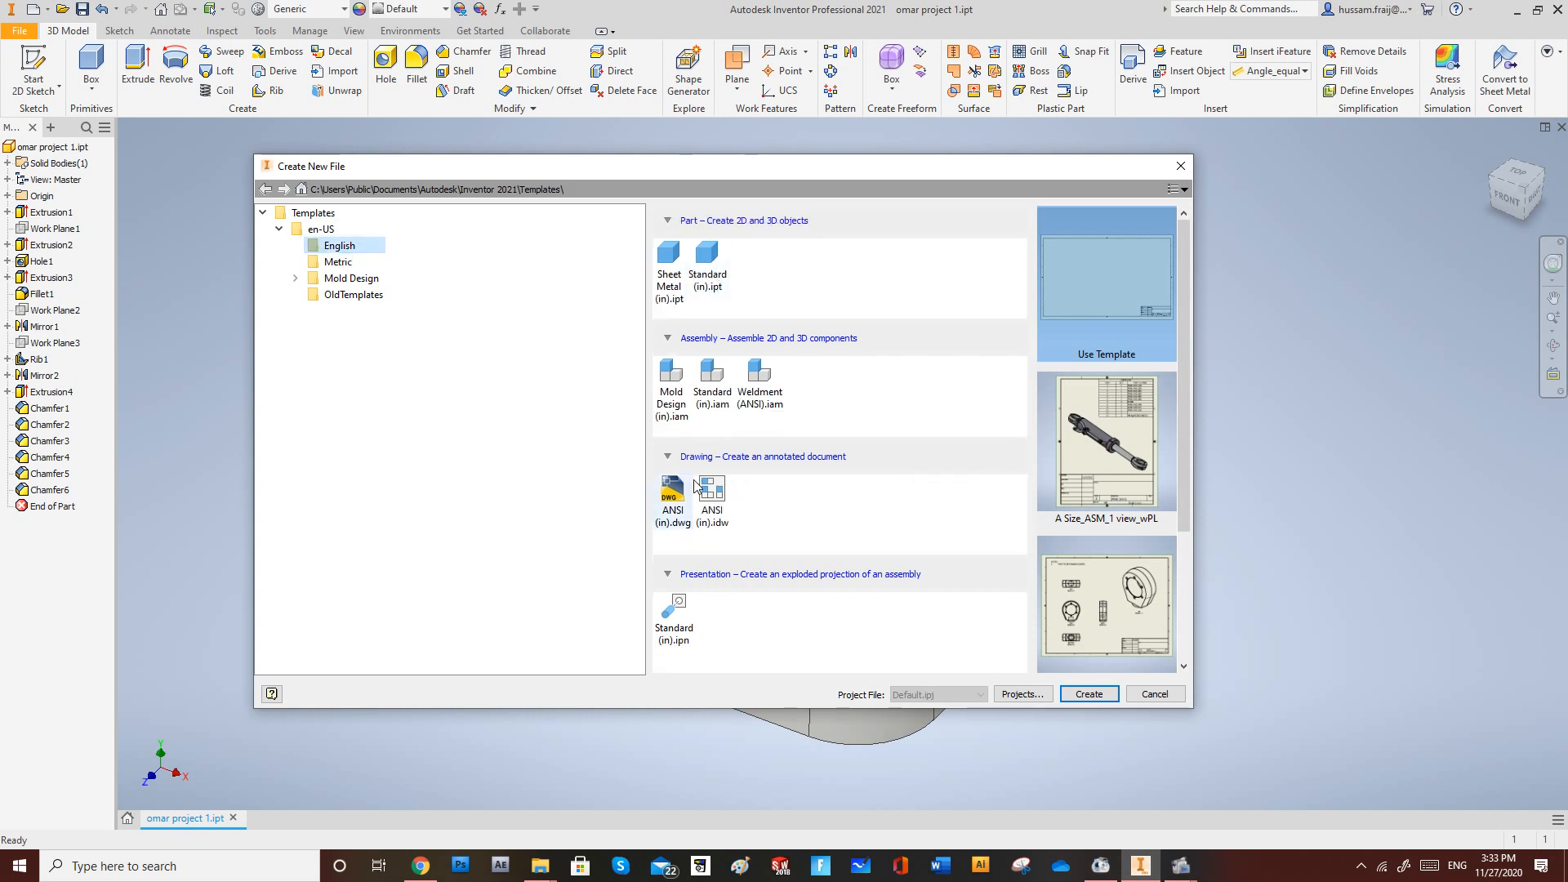
{"action": "left_click", "coordinate": [353, 278]}
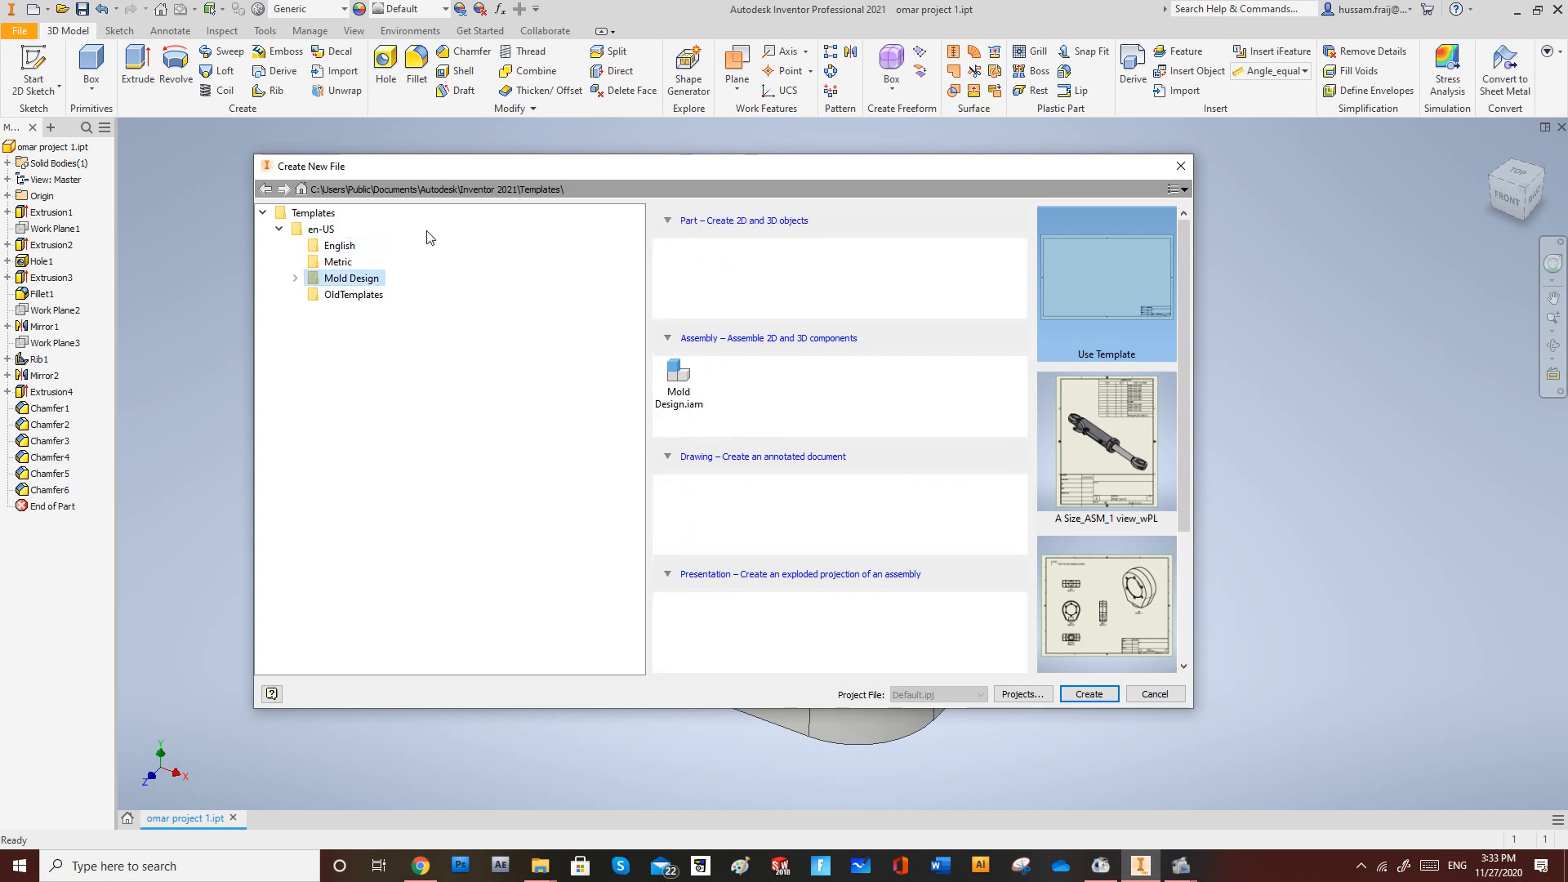
{"action": "left_click", "coordinate": [339, 262]}
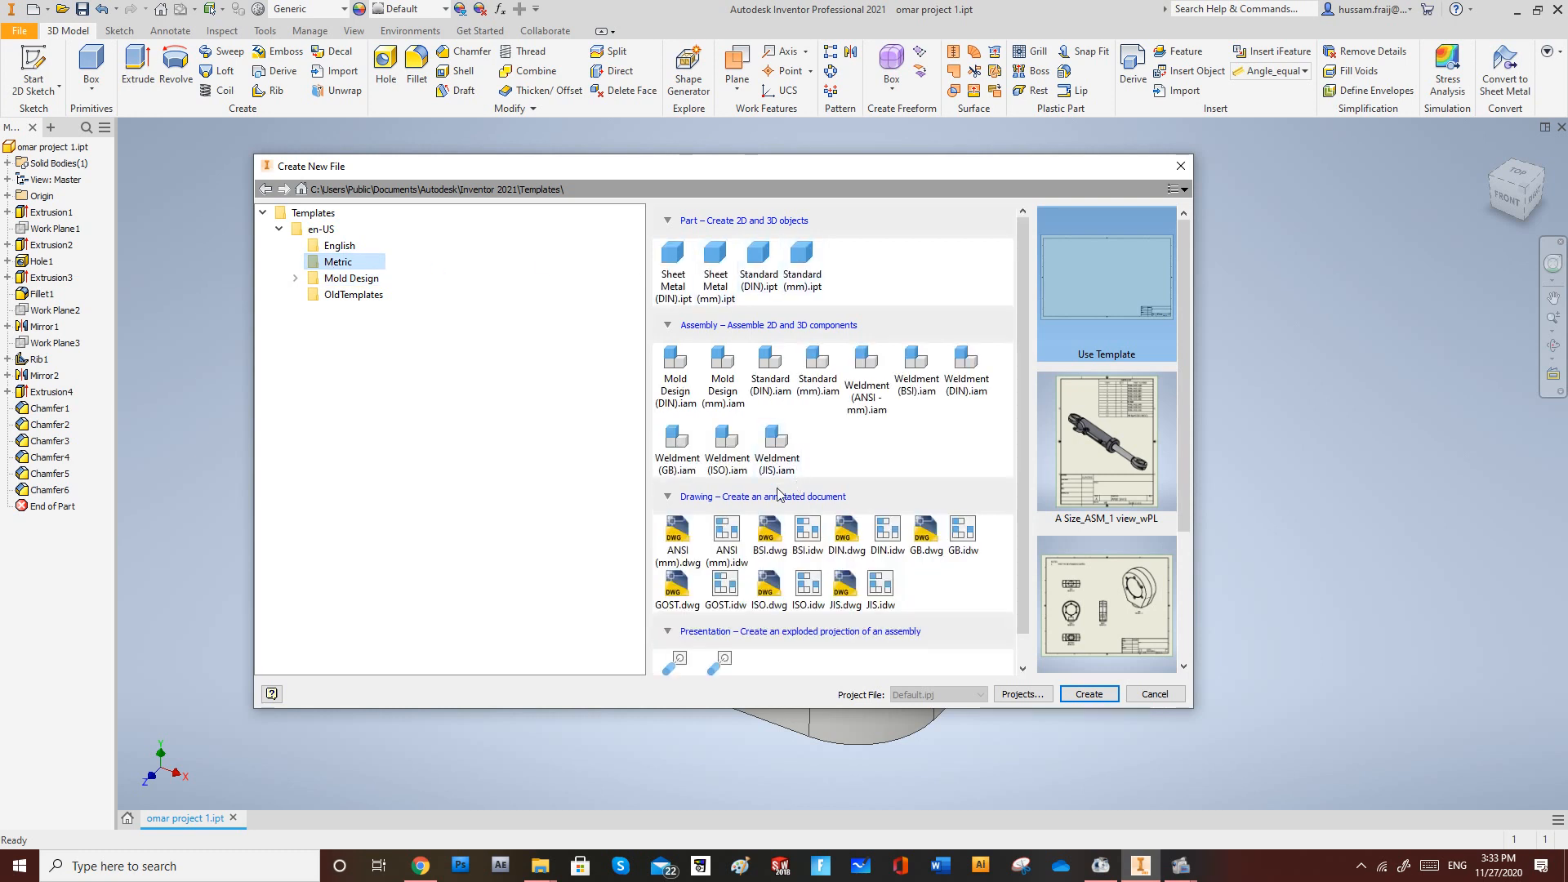
{"action": "left_click", "coordinate": [729, 535]}
{"action": "key", "text": "Return"}
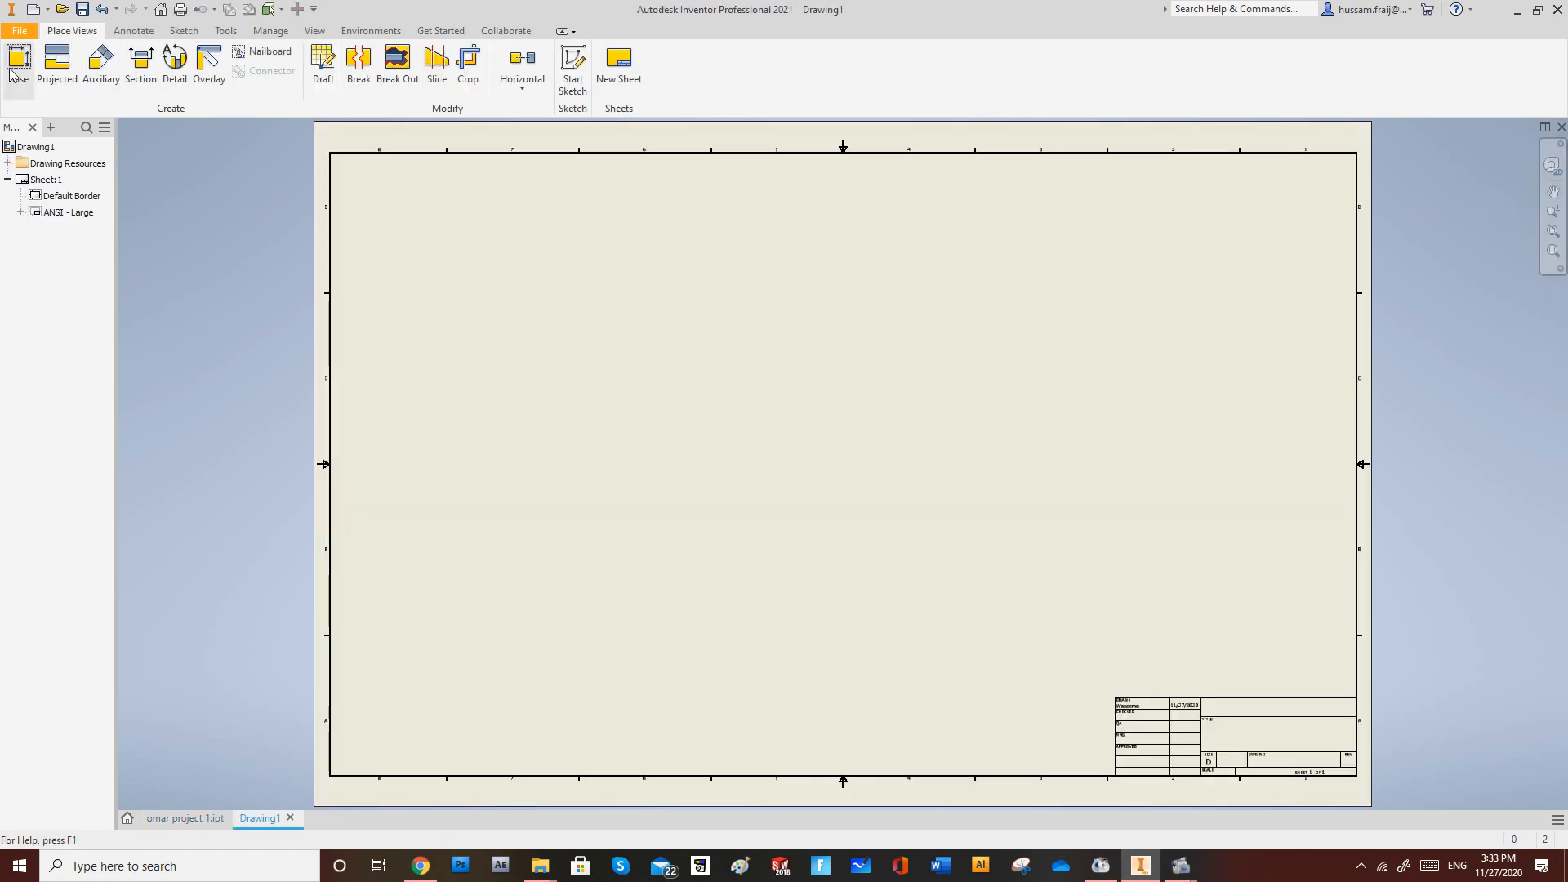
Place a front base view of the bracket in the lower-left area of the sheet at a scale of 2.5.
{"action": "left_click", "coordinate": [11, 72]}
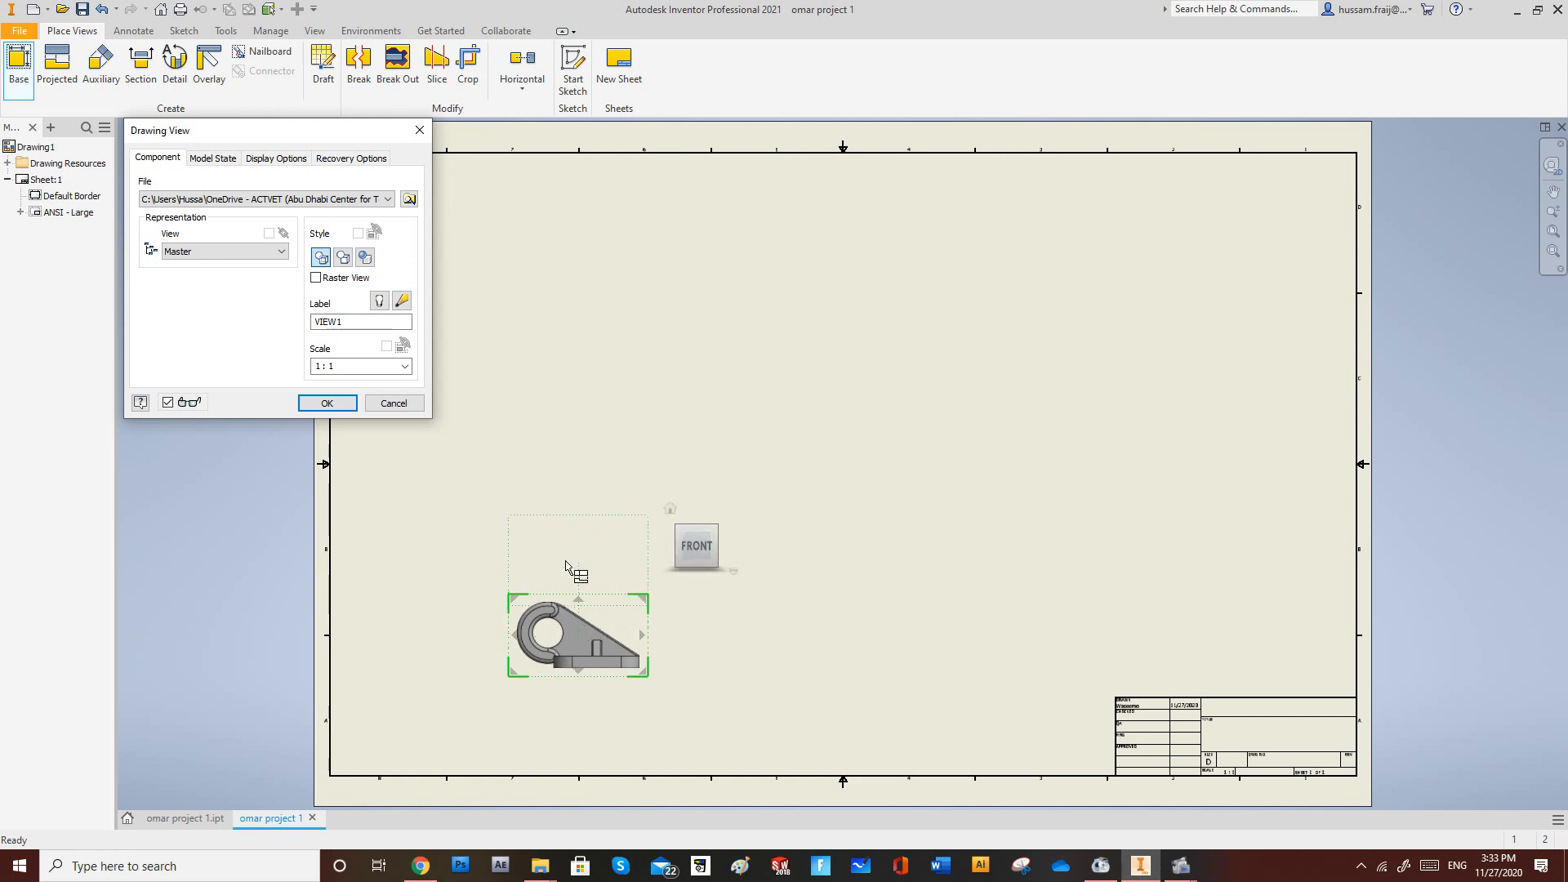
{"action": "left_click", "coordinate": [360, 367]}
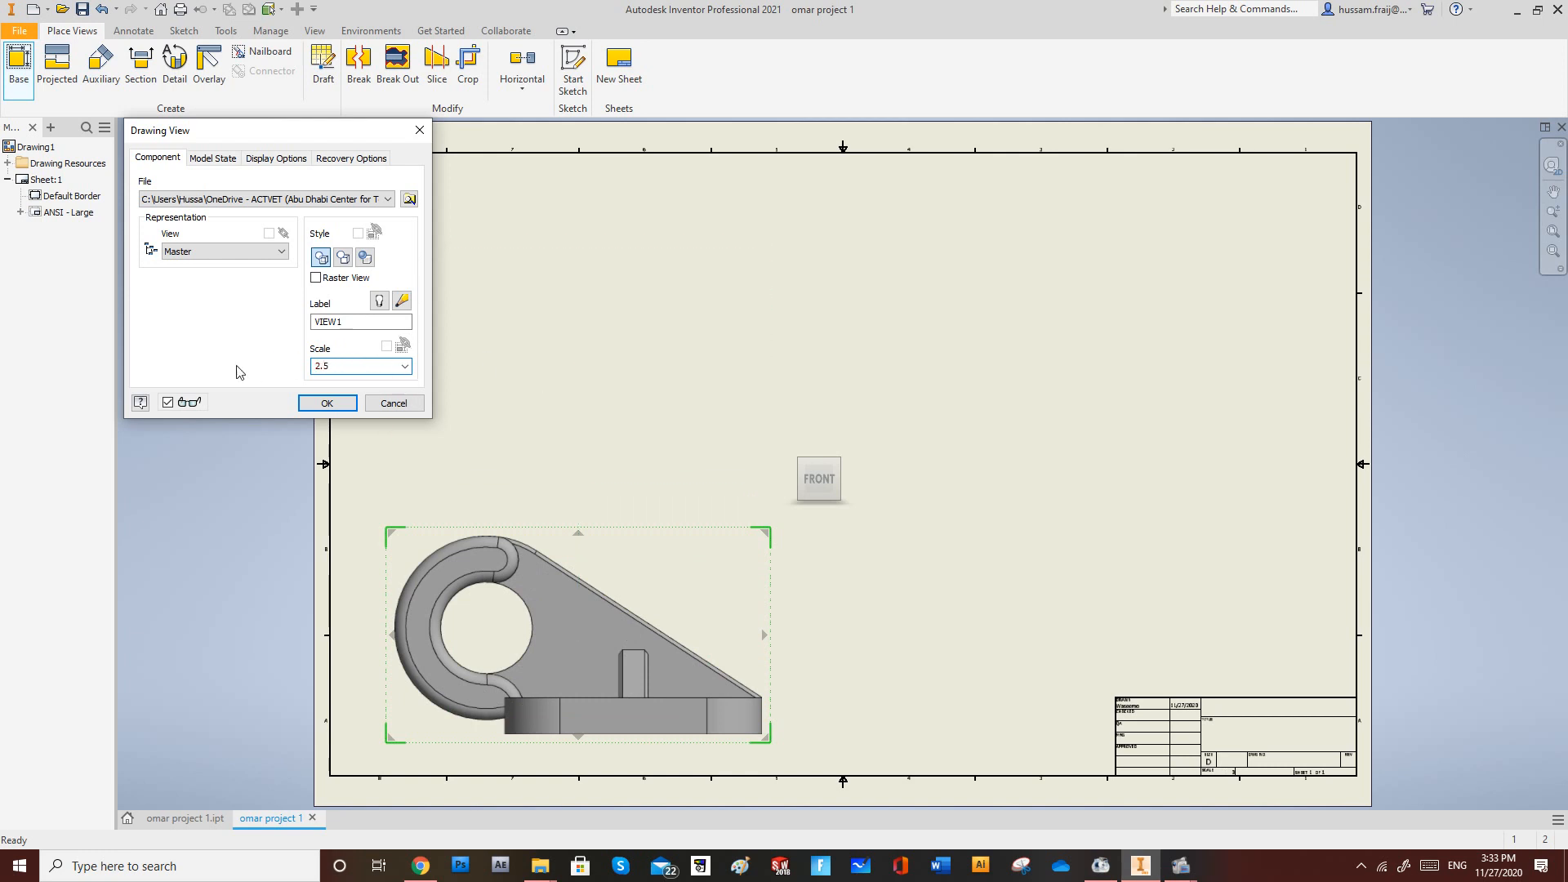
{"action": "left_click", "coordinate": [326, 403]}
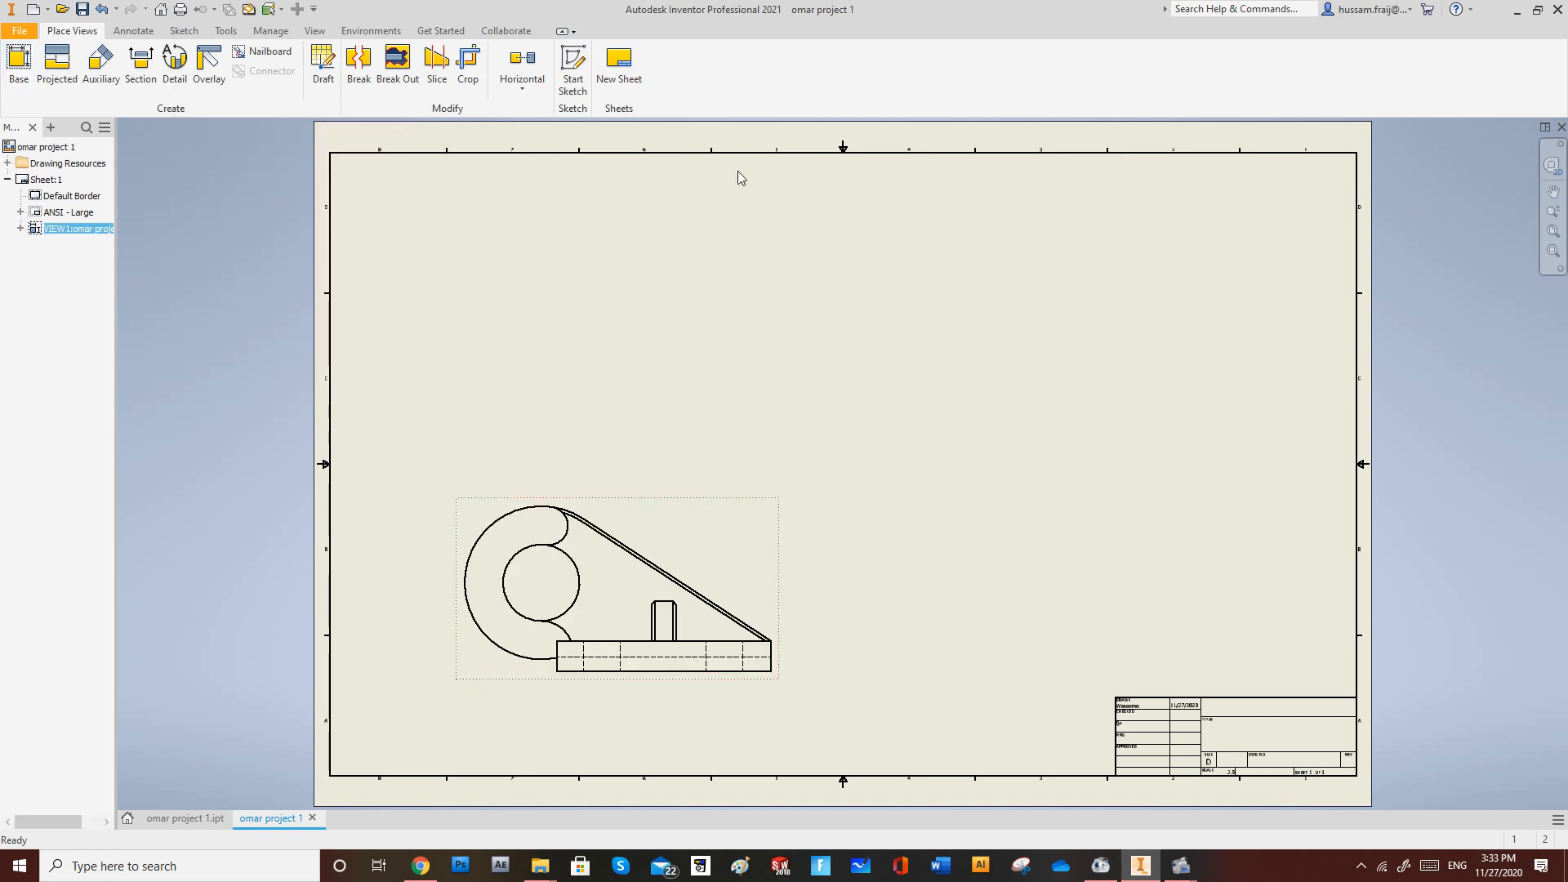
Project a top view above the front view, an isometric view at the sheet's upper right and a side view to its right.
{"action": "left_click", "coordinate": [54, 65]}
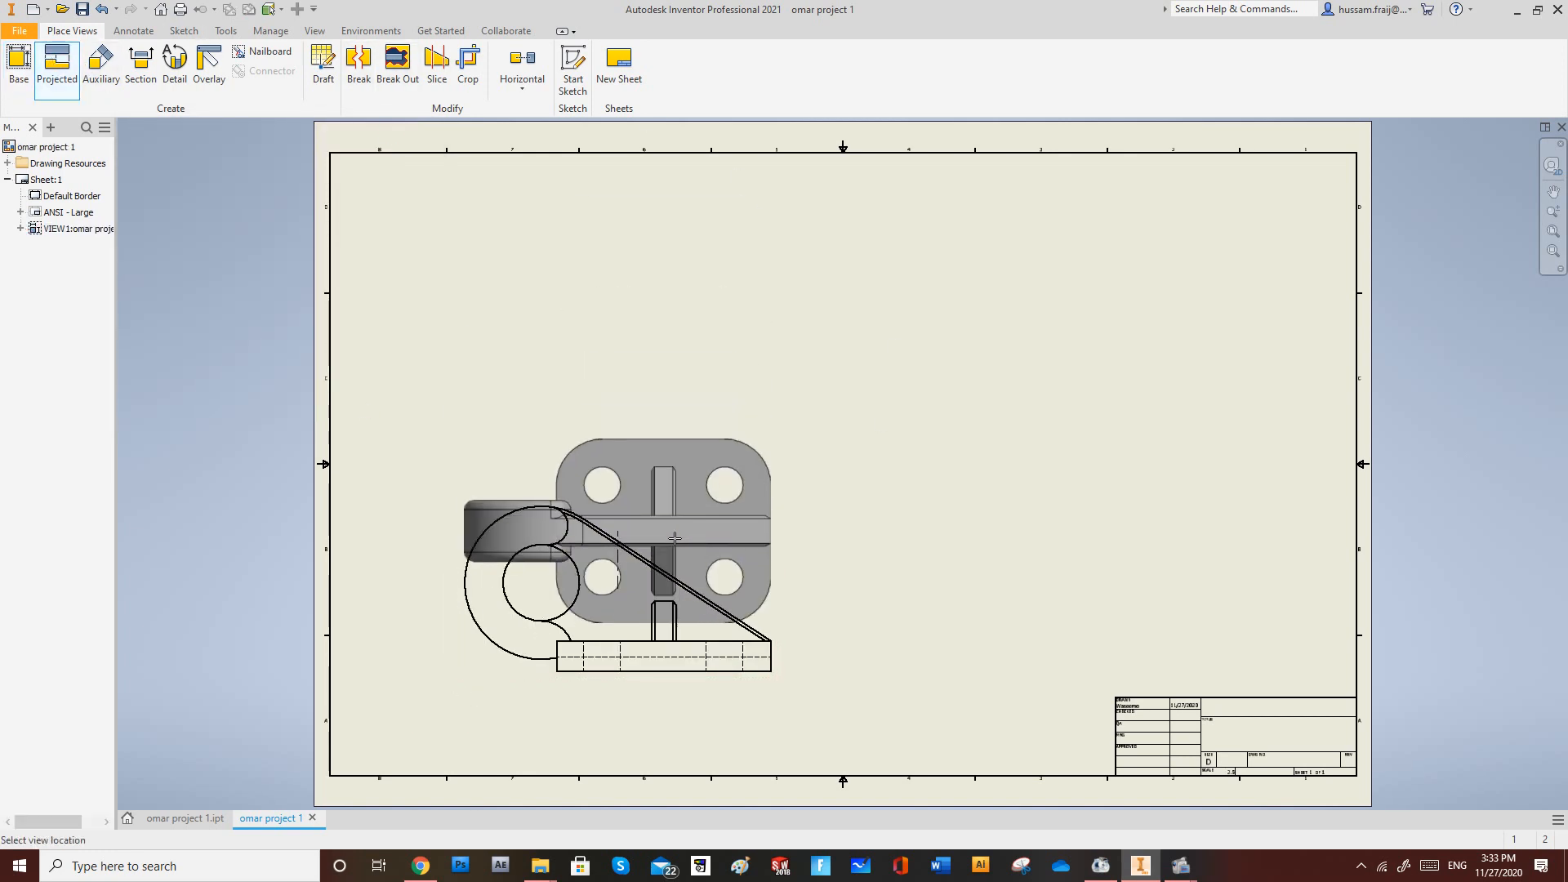
{"action": "key", "text": "Escape"}
{"action": "left_click", "coordinate": [57, 66]}
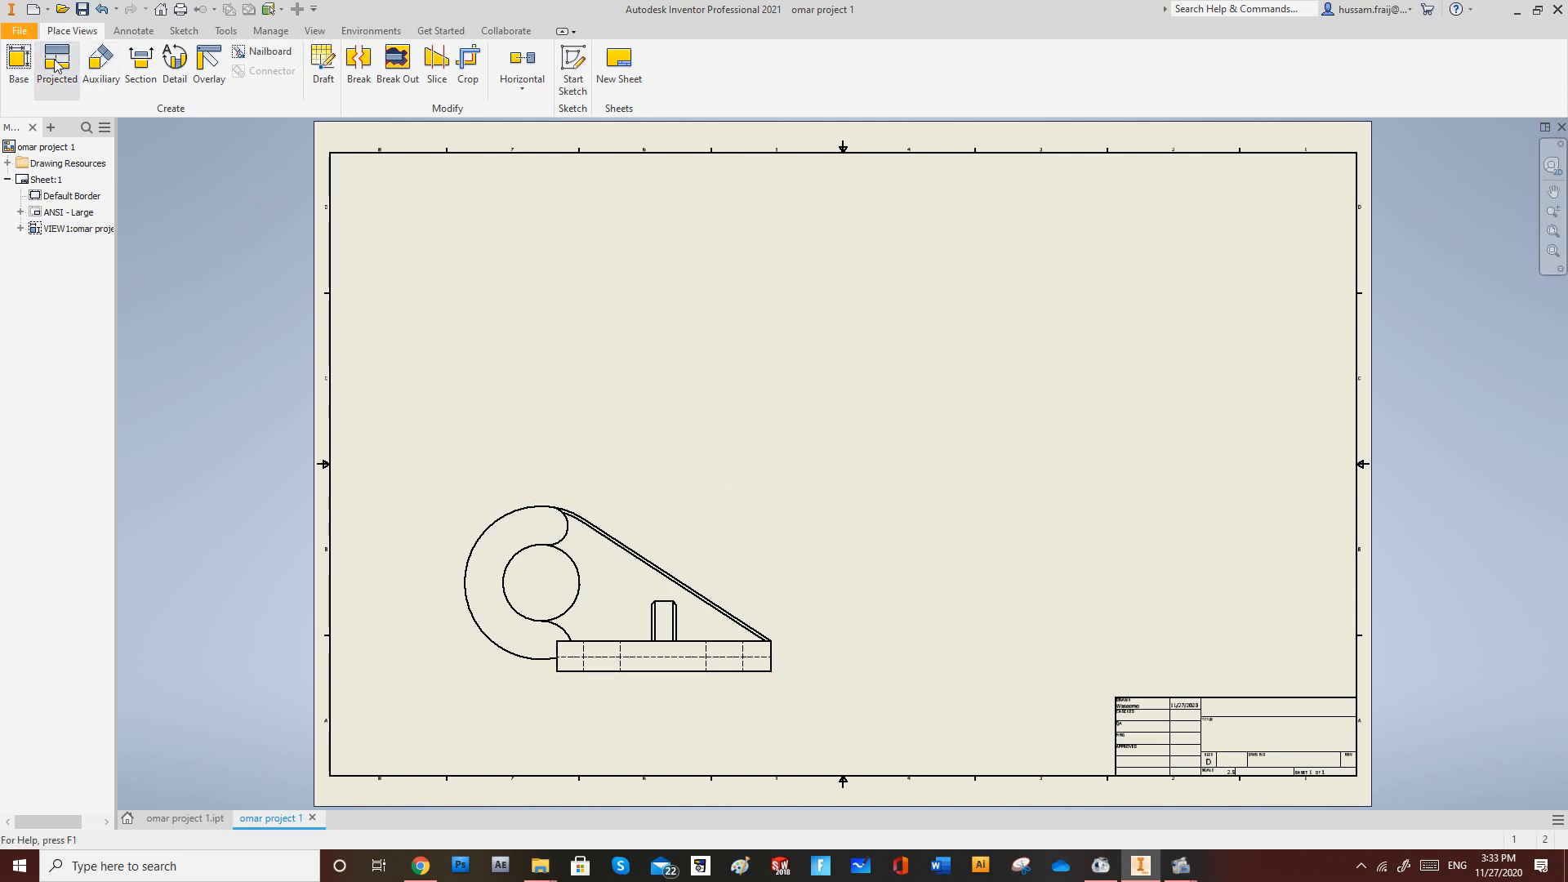
{"action": "left_click", "coordinate": [671, 545]}
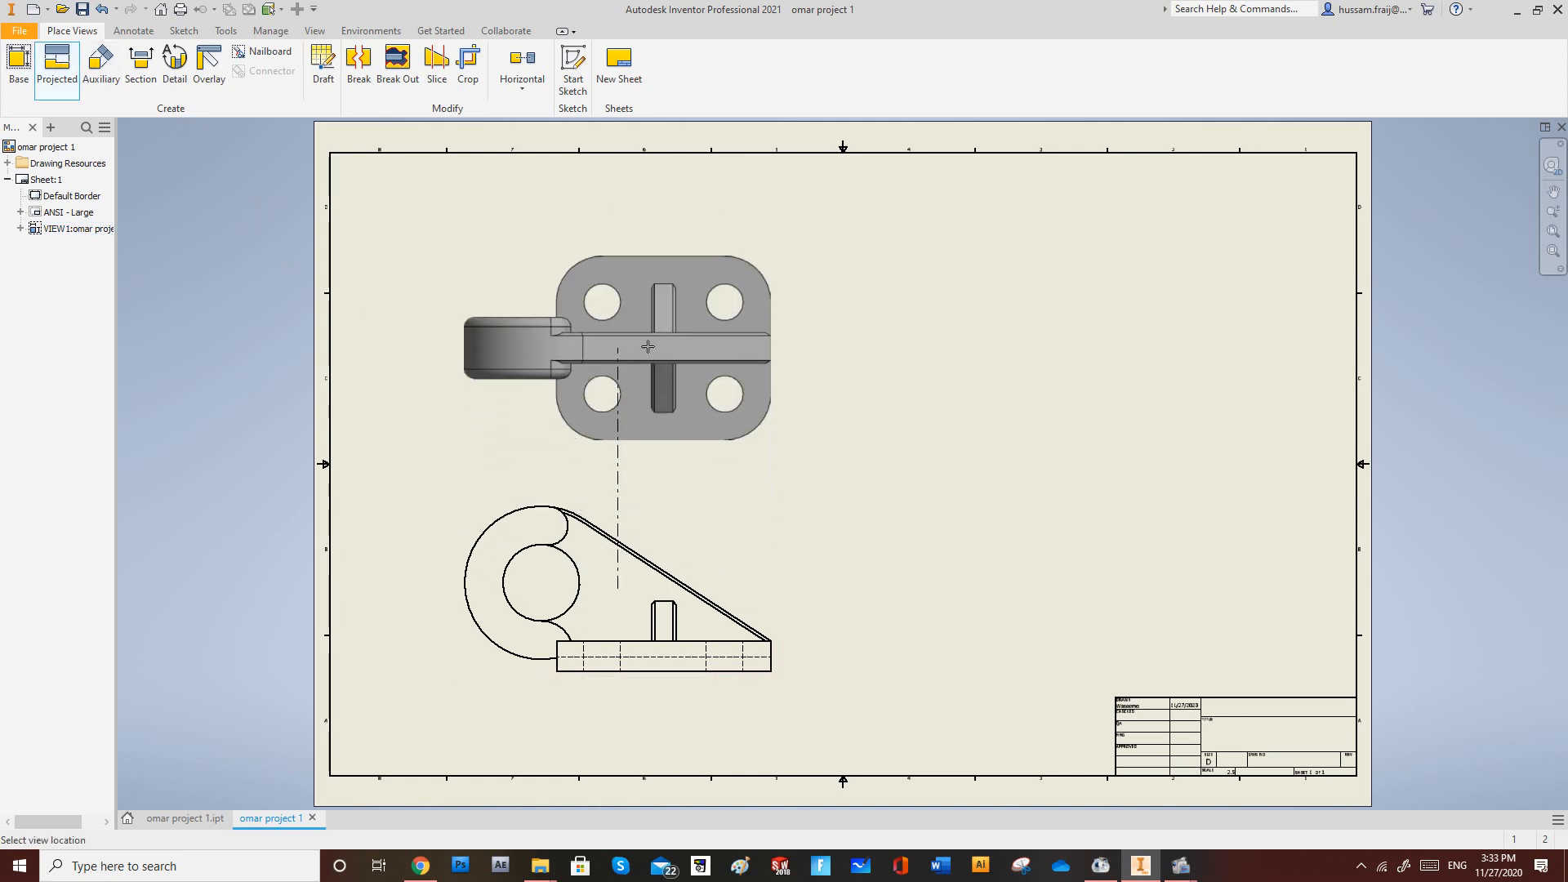
{"action": "left_click", "coordinate": [648, 297]}
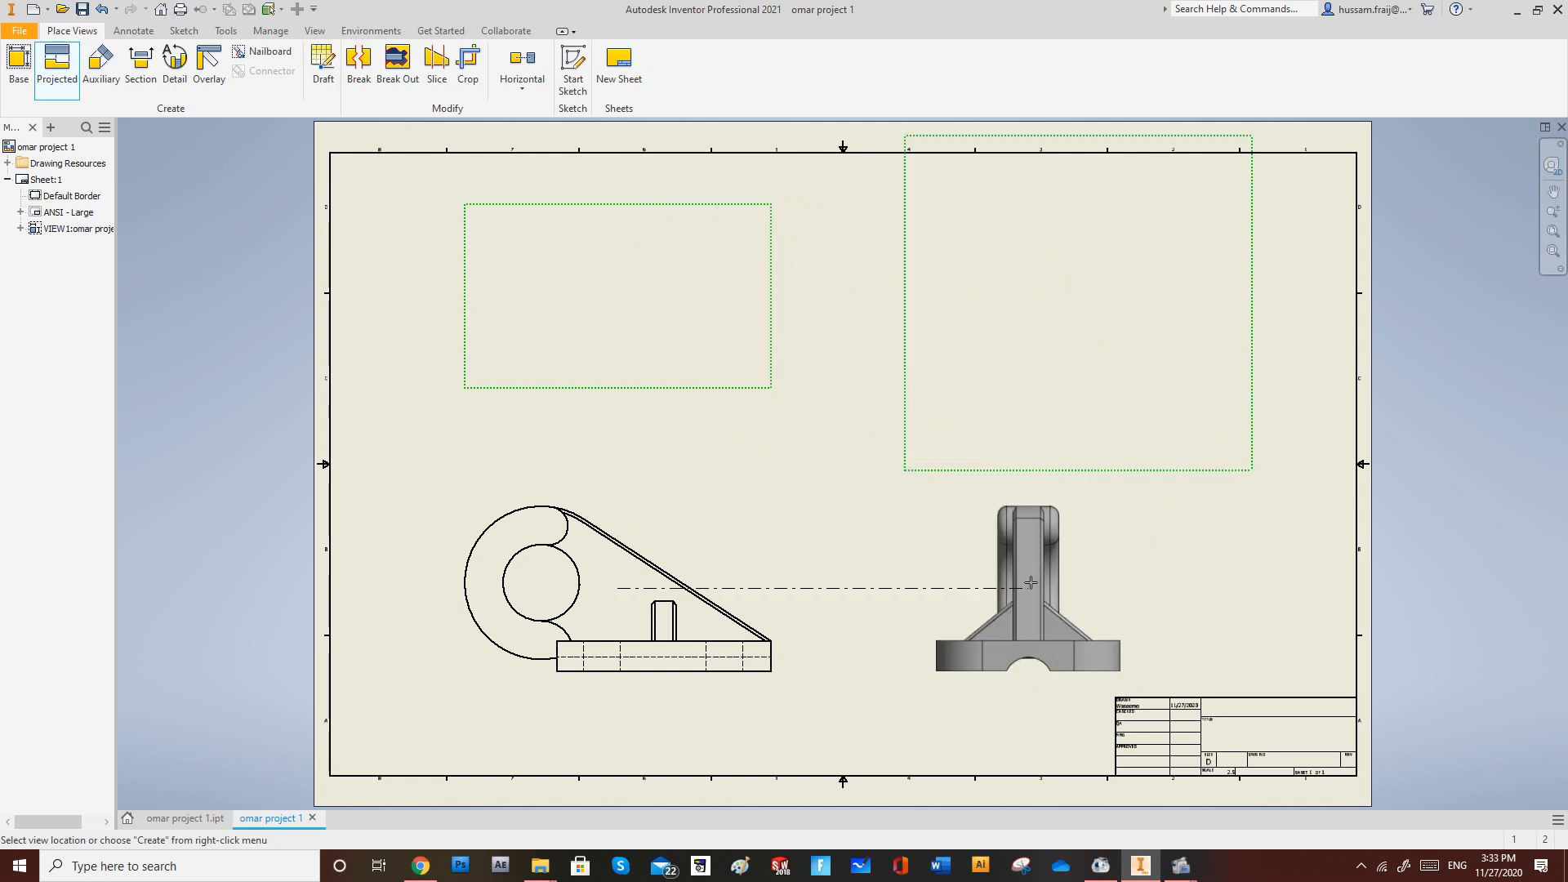
{"action": "right_click", "coordinate": [1145, 550]}
{"action": "left_click", "coordinate": [1217, 552]}
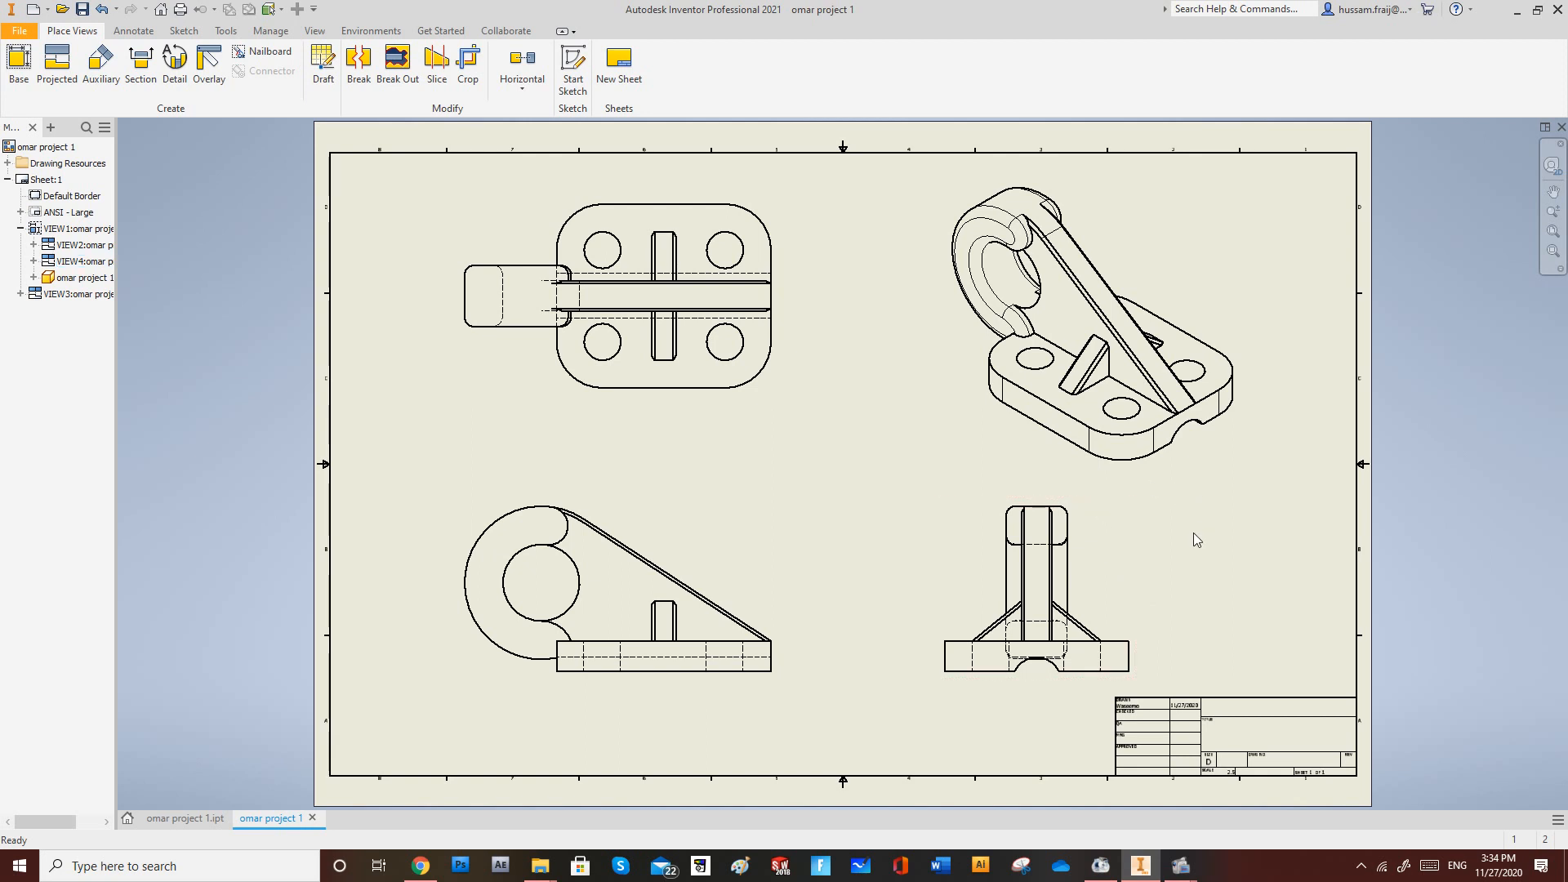
{"action": "scroll", "coordinate": [1176, 556], "scroll_direction": "down", "scroll_amount": 2}
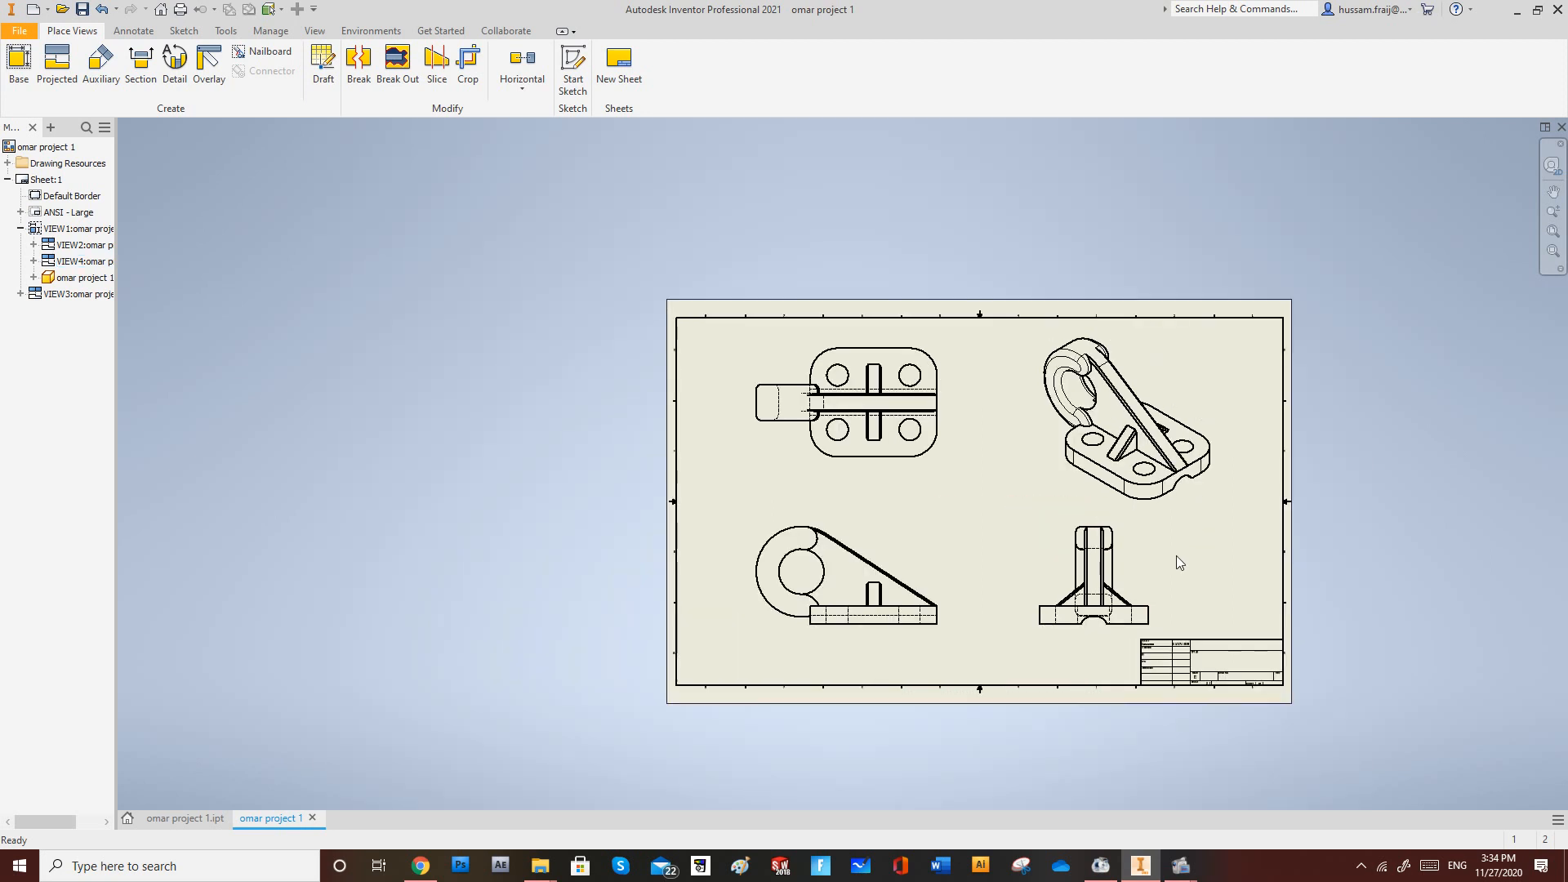
Give the side view its own display style and set it to Hidden Line Removed.
{"action": "scroll", "coordinate": [1158, 604], "scroll_direction": "up", "scroll_amount": 5}
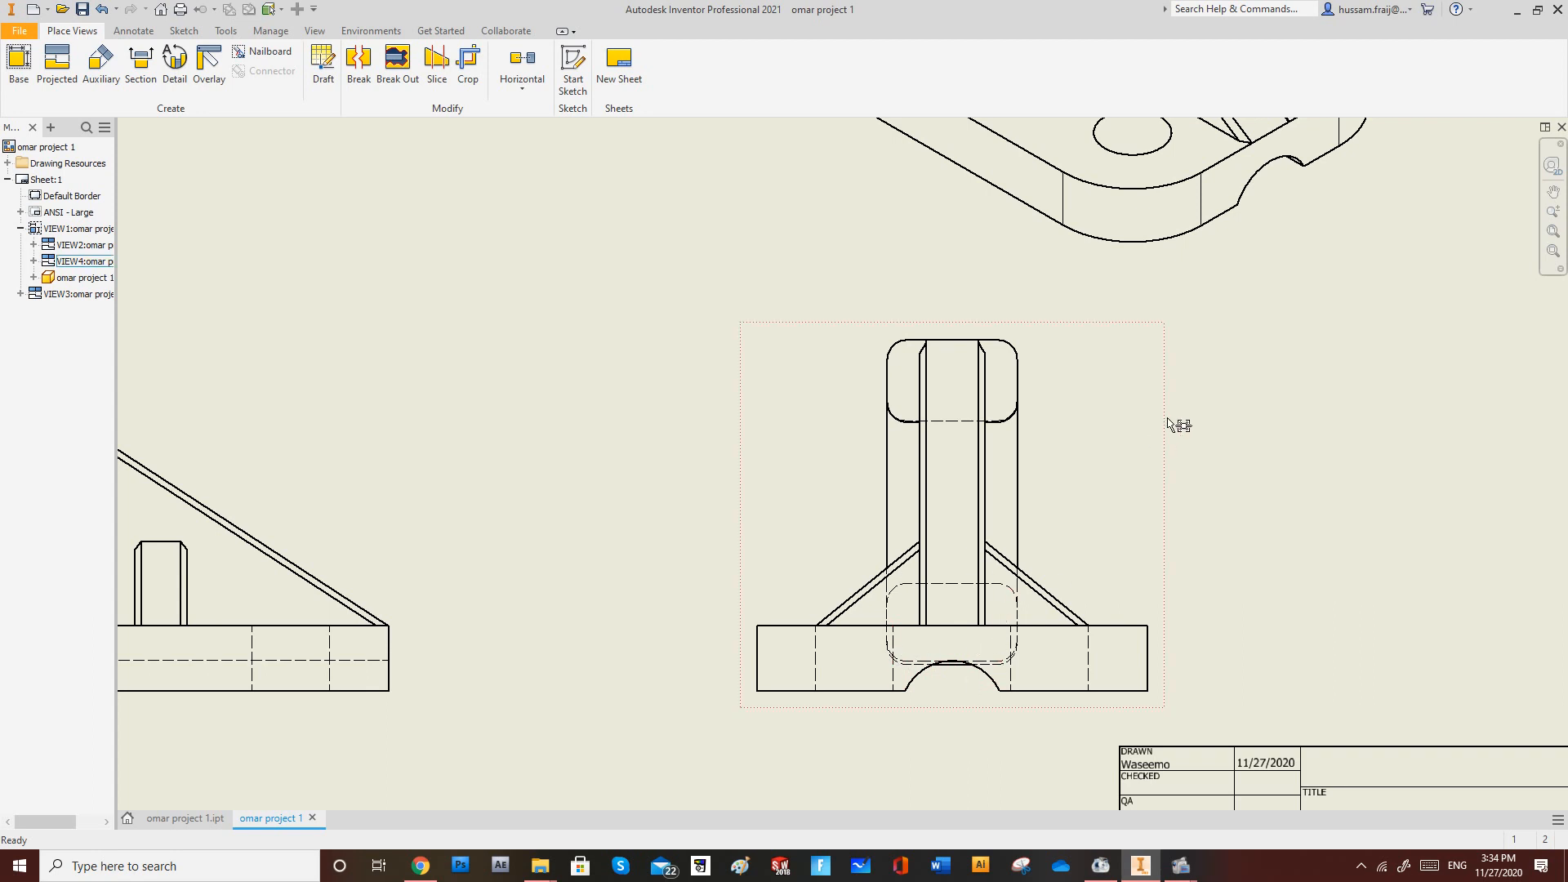
{"action": "scroll", "coordinate": [1109, 513], "scroll_direction": "down", "scroll_amount": 2}
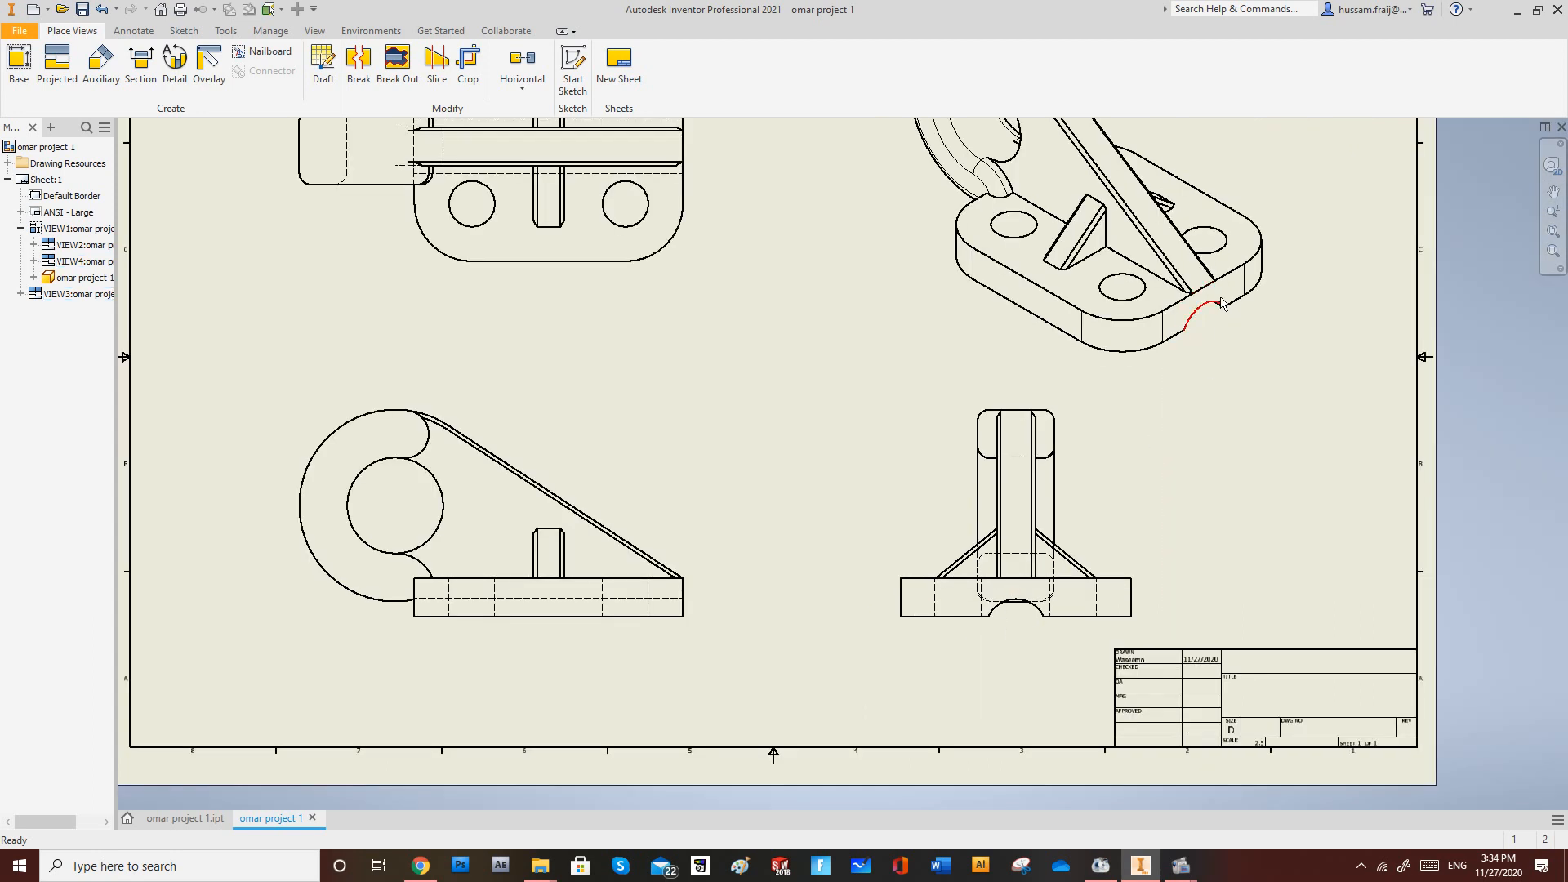
{"action": "right_click", "coordinate": [1110, 508]}
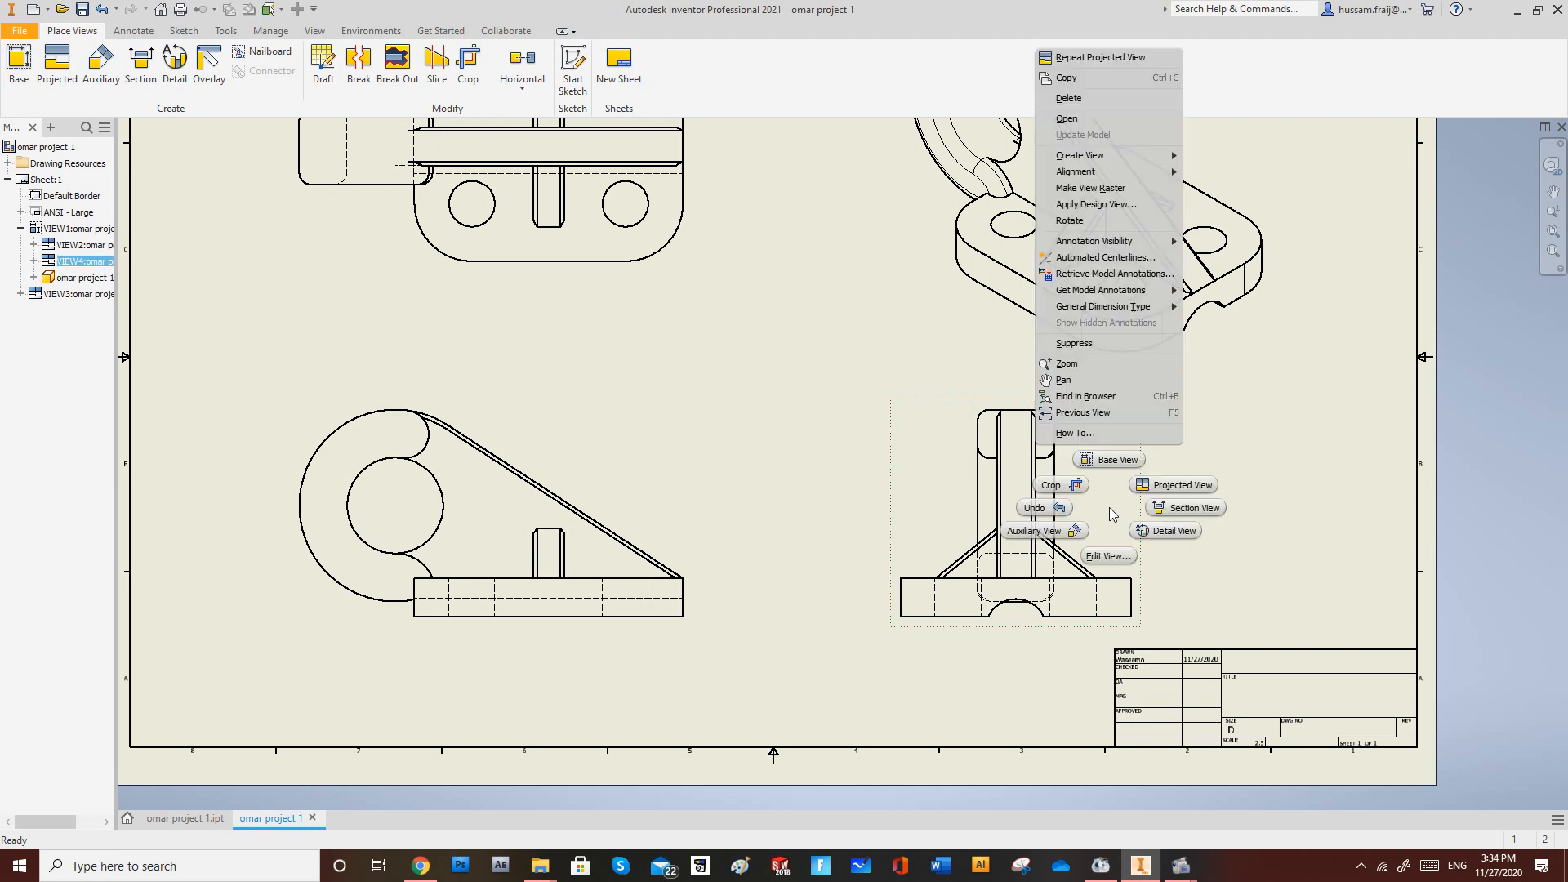
{"action": "left_click", "coordinate": [1117, 557]}
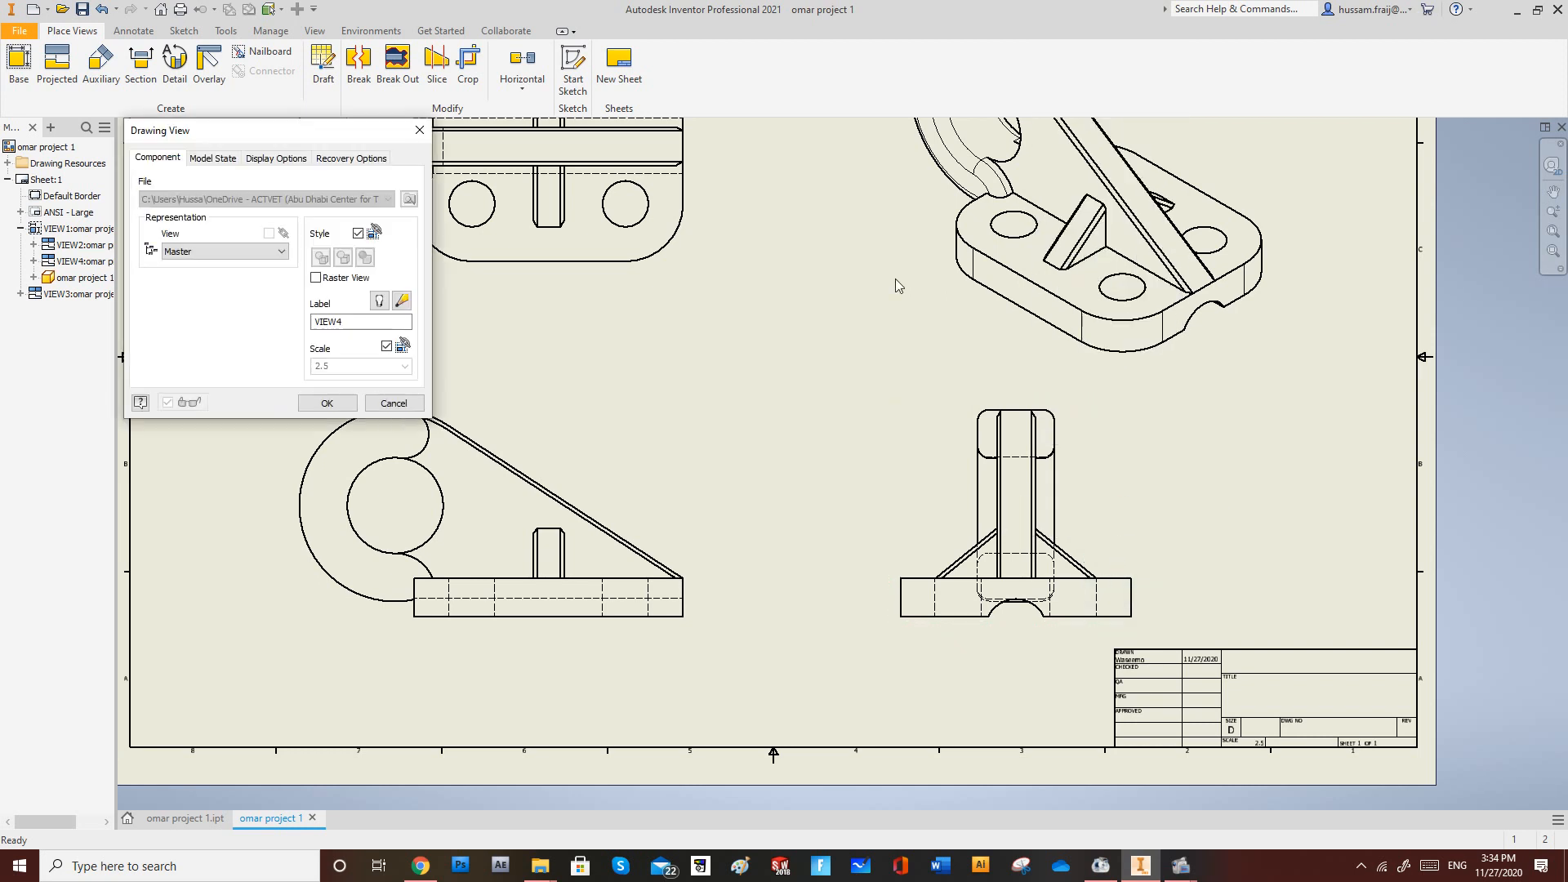
{"action": "left_click", "coordinate": [359, 234]}
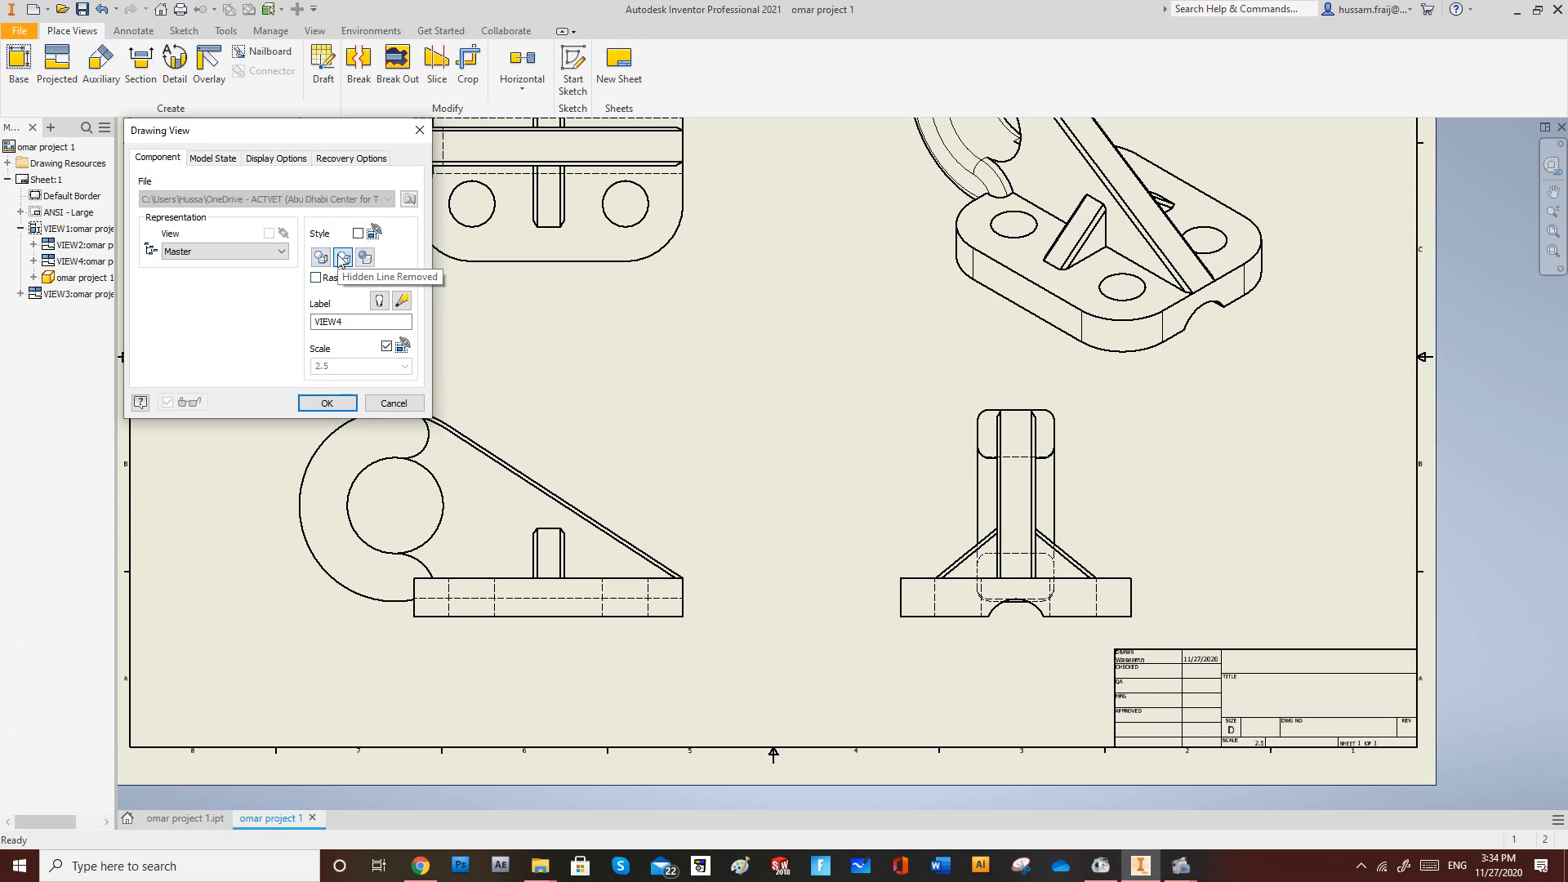
{"action": "left_click", "coordinate": [342, 258]}
{"action": "left_click", "coordinate": [327, 403]}
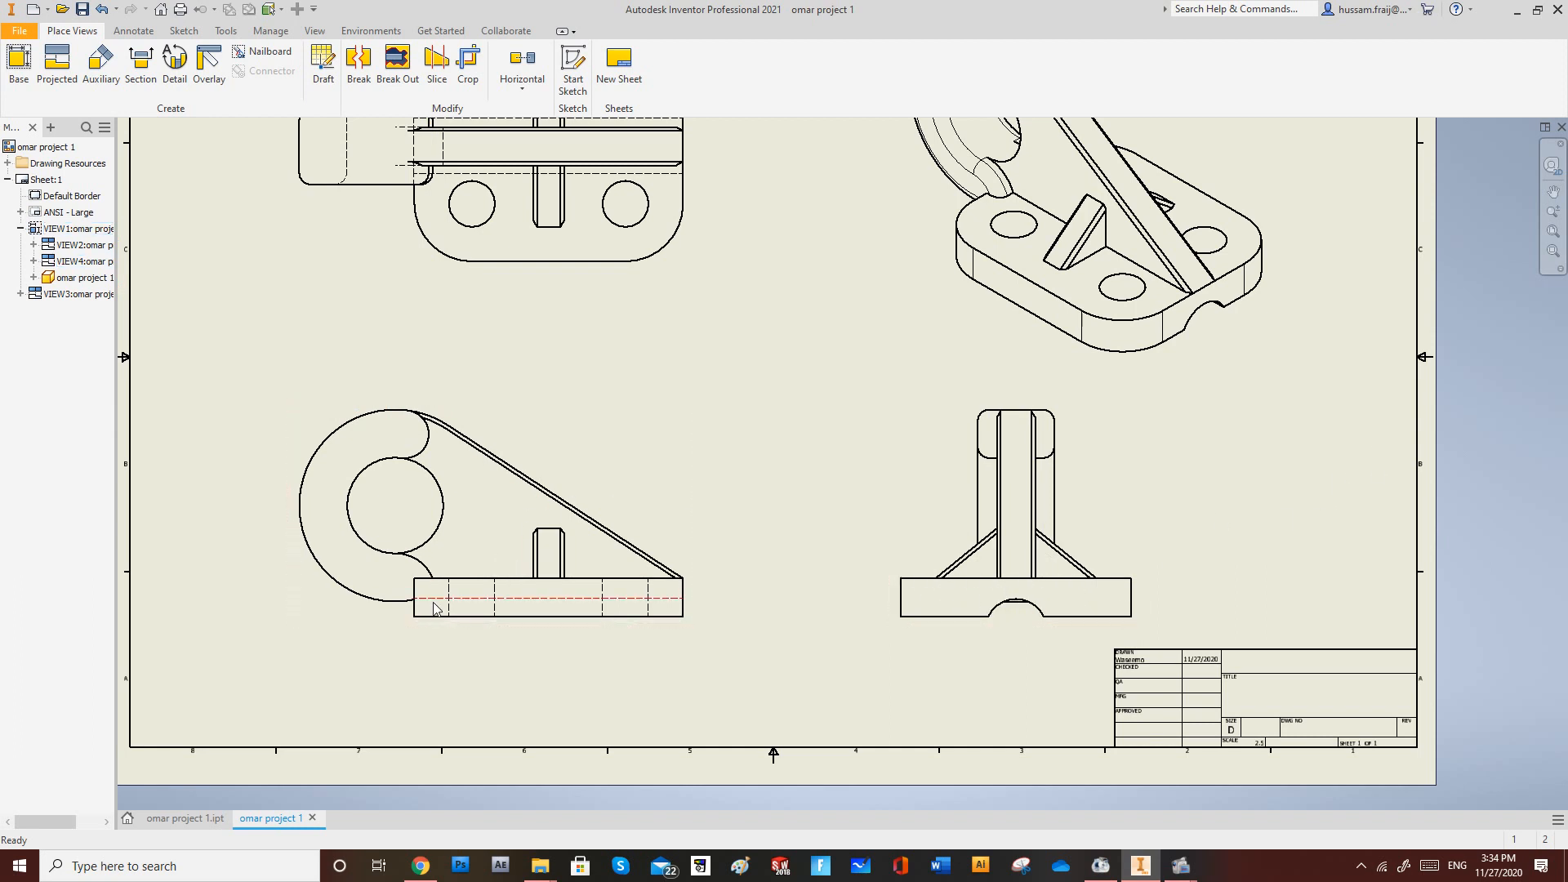
Check the front view's settings without changing them, and examine its lines and the layout of the four views.
{"action": "double_click", "coordinate": [605, 419]}
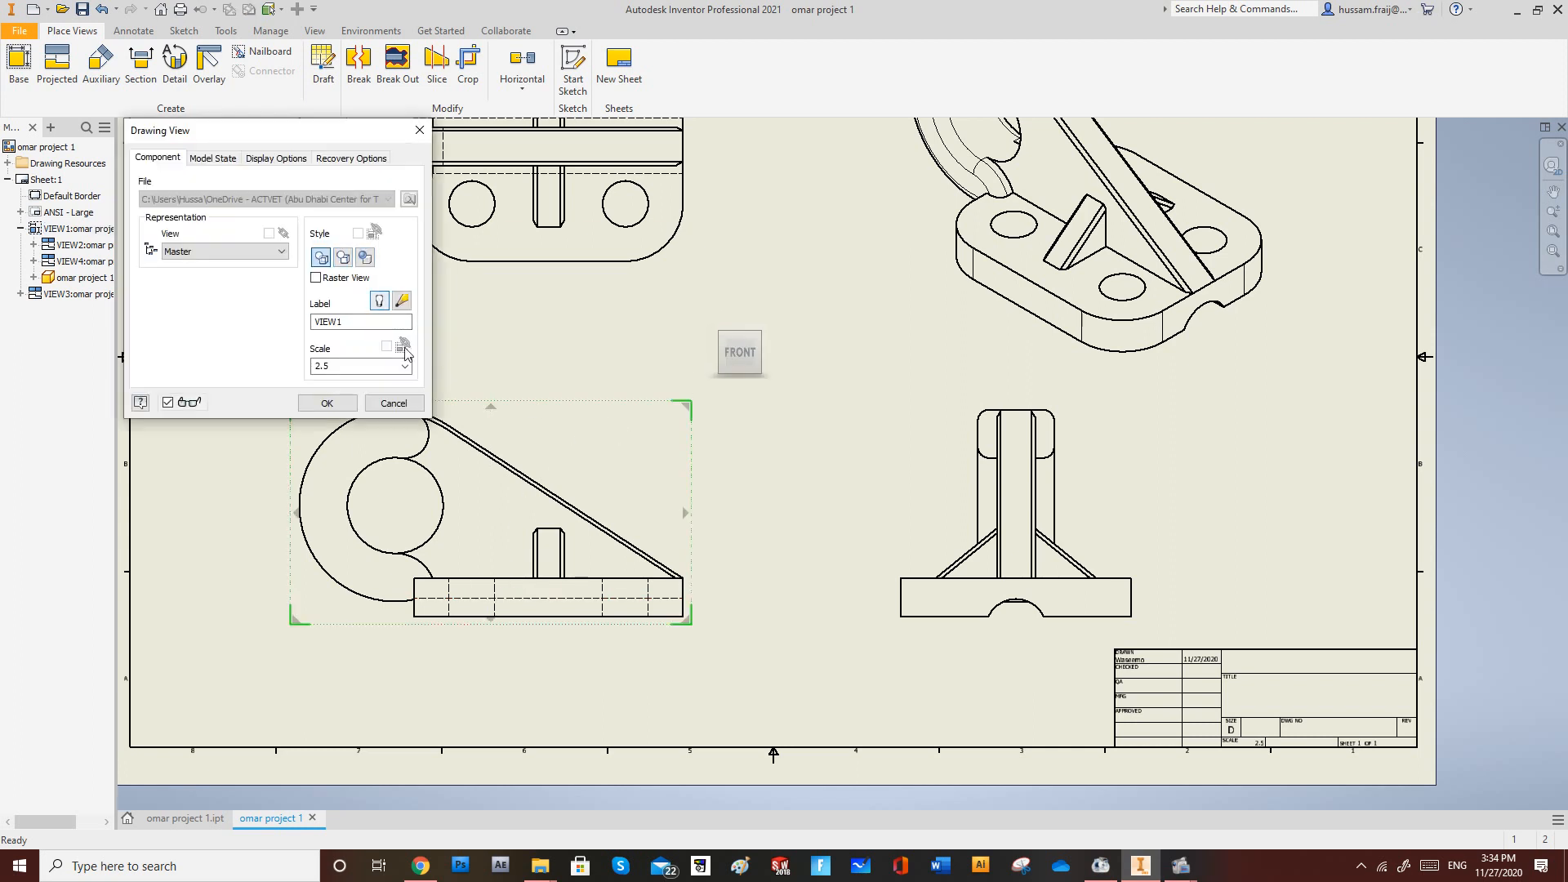
{"action": "left_click", "coordinate": [394, 403]}
{"action": "scroll", "coordinate": [595, 542], "scroll_direction": "up", "scroll_amount": 3}
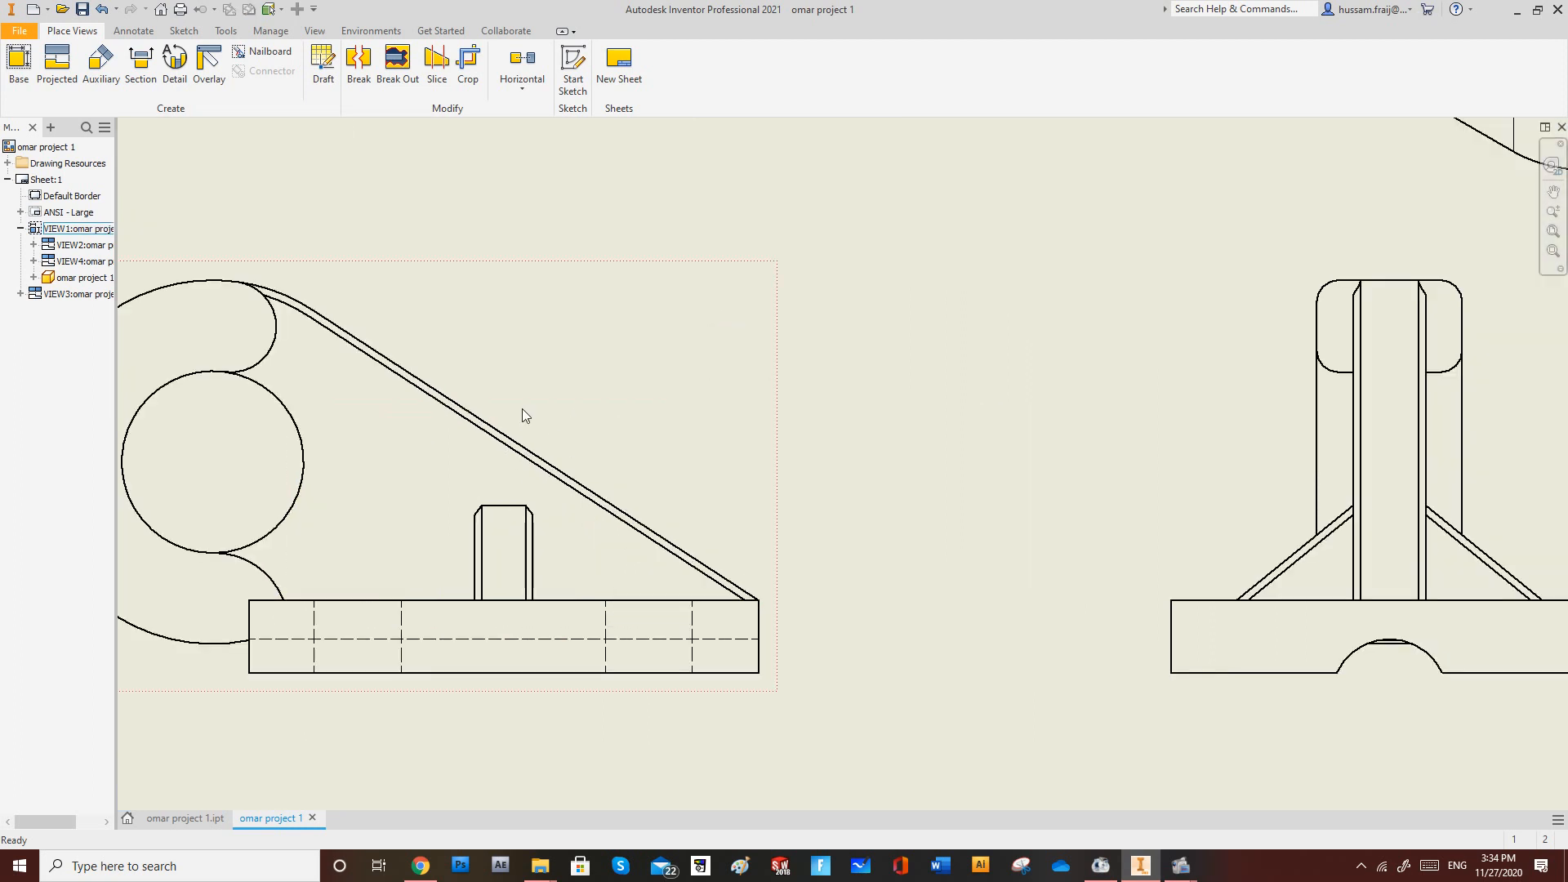
{"action": "scroll", "coordinate": [617, 474], "scroll_direction": "up", "scroll_amount": 3}
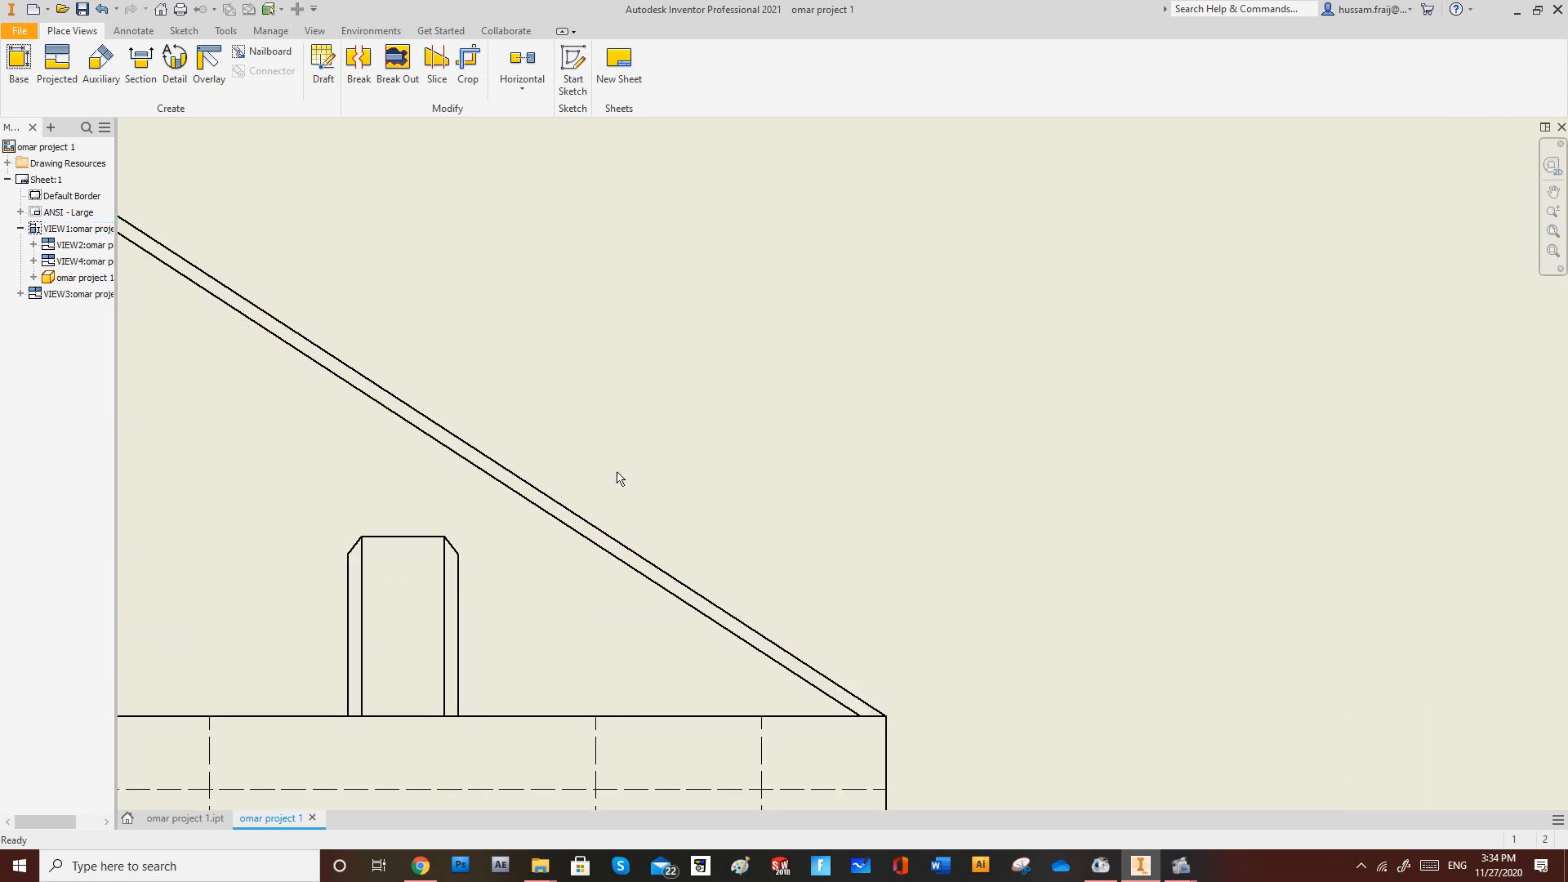
{"action": "scroll", "coordinate": [634, 492], "scroll_direction": "down", "scroll_amount": 5}
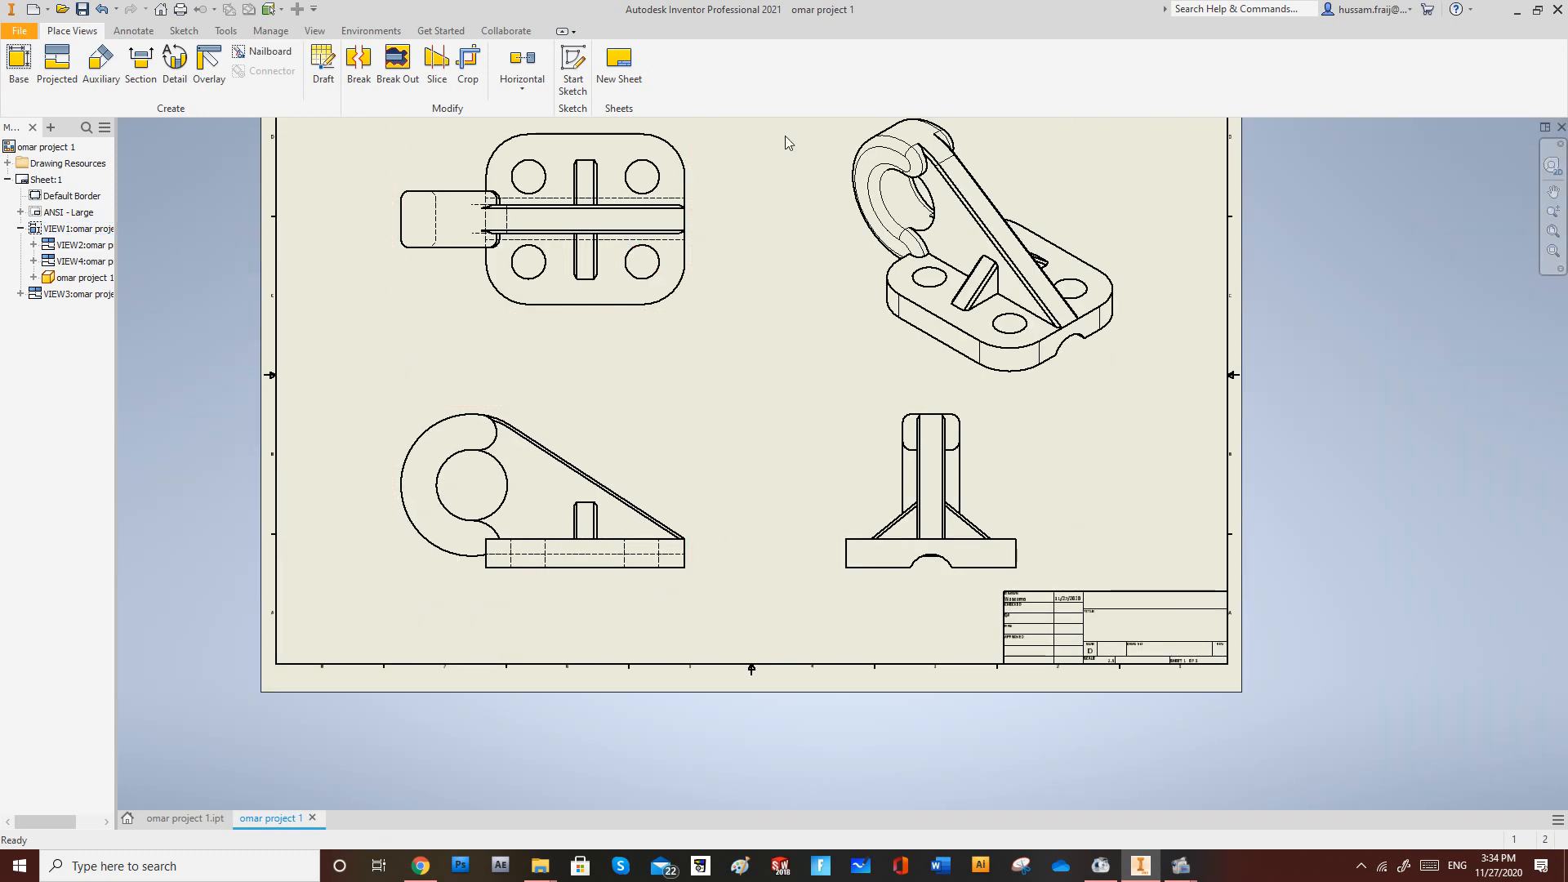
{"action": "scroll", "coordinate": [752, 310], "scroll_direction": "up", "scroll_amount": 2}
{"action": "scroll", "coordinate": [691, 474], "scroll_direction": "down", "scroll_amount": 5}
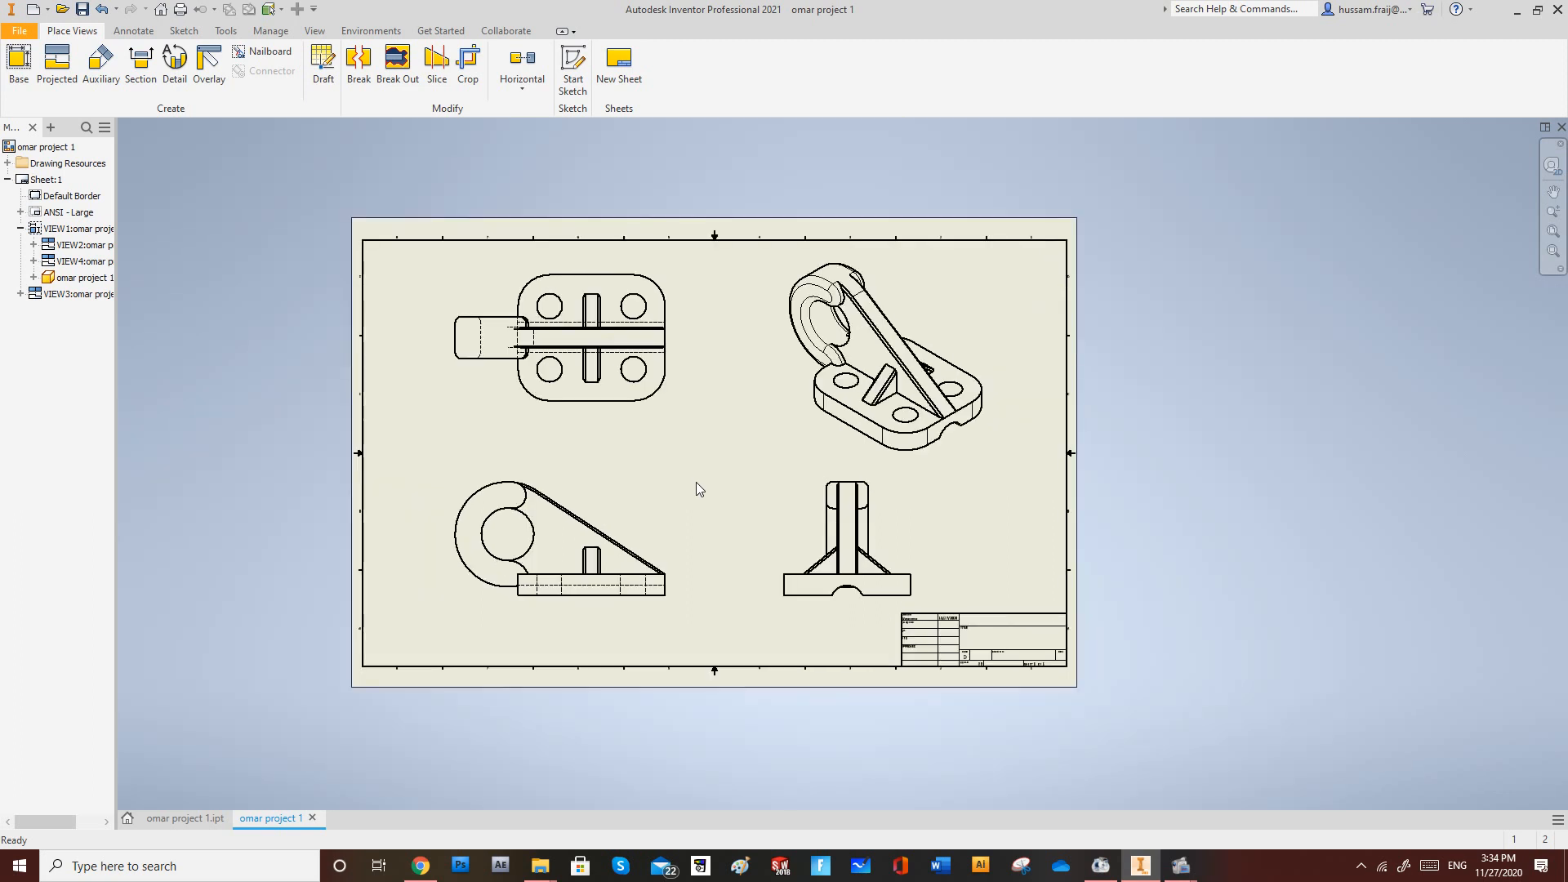
{"action": "scroll", "coordinate": [718, 235], "scroll_direction": "up", "scroll_amount": 3}
{"action": "scroll", "coordinate": [727, 245], "scroll_direction": "down", "scroll_amount": 2}
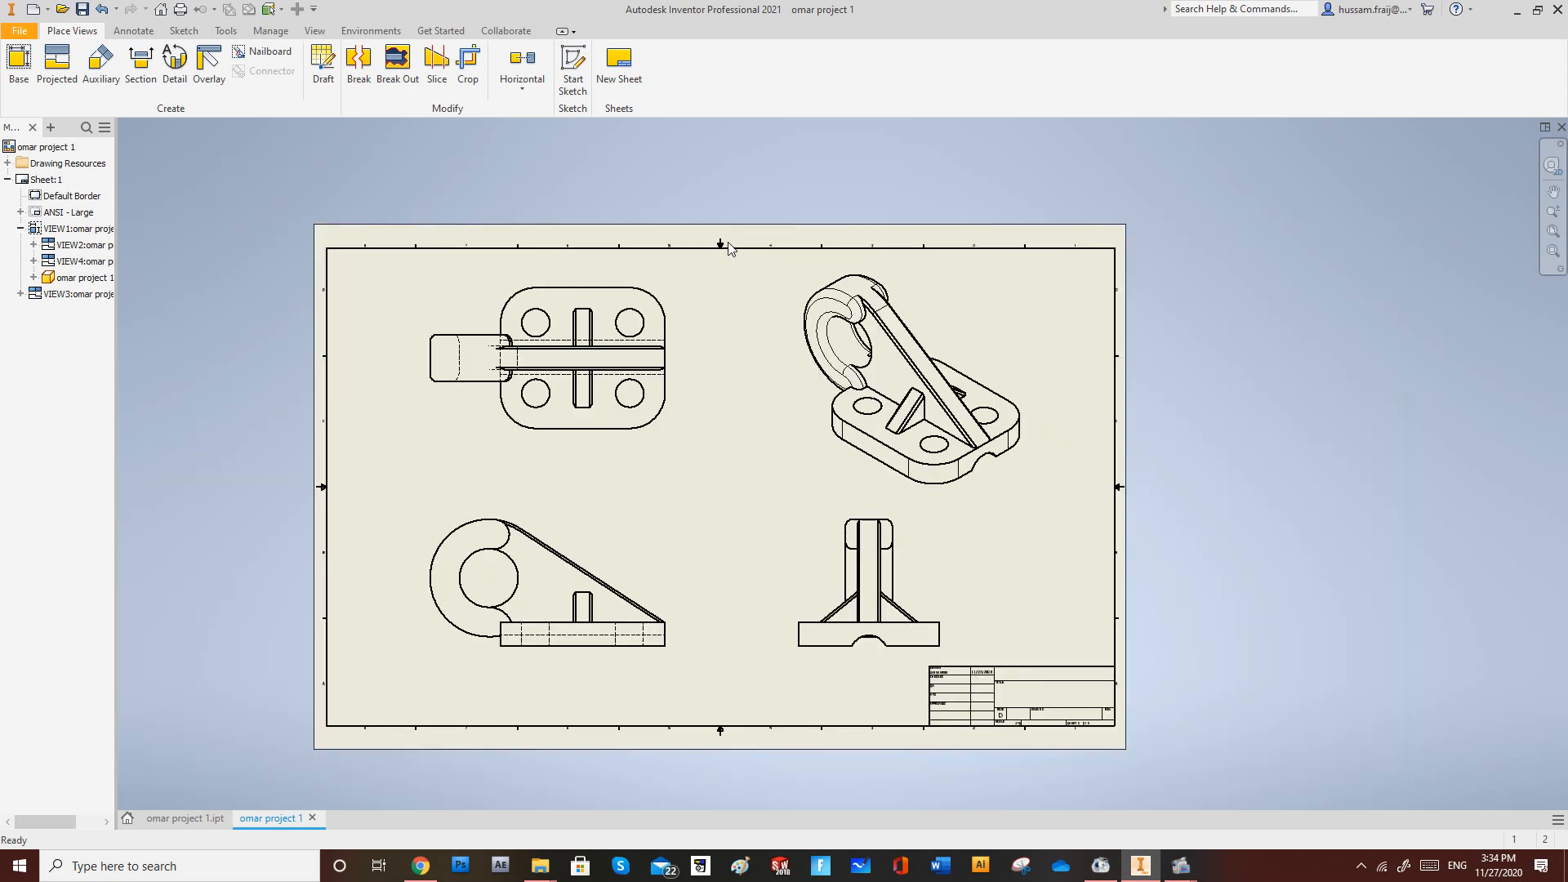
Dimension the base plate's overall width between its two long edges in the top view, placing it to the left.
{"action": "left_click", "coordinate": [129, 36]}
{"action": "key", "text": "d"}
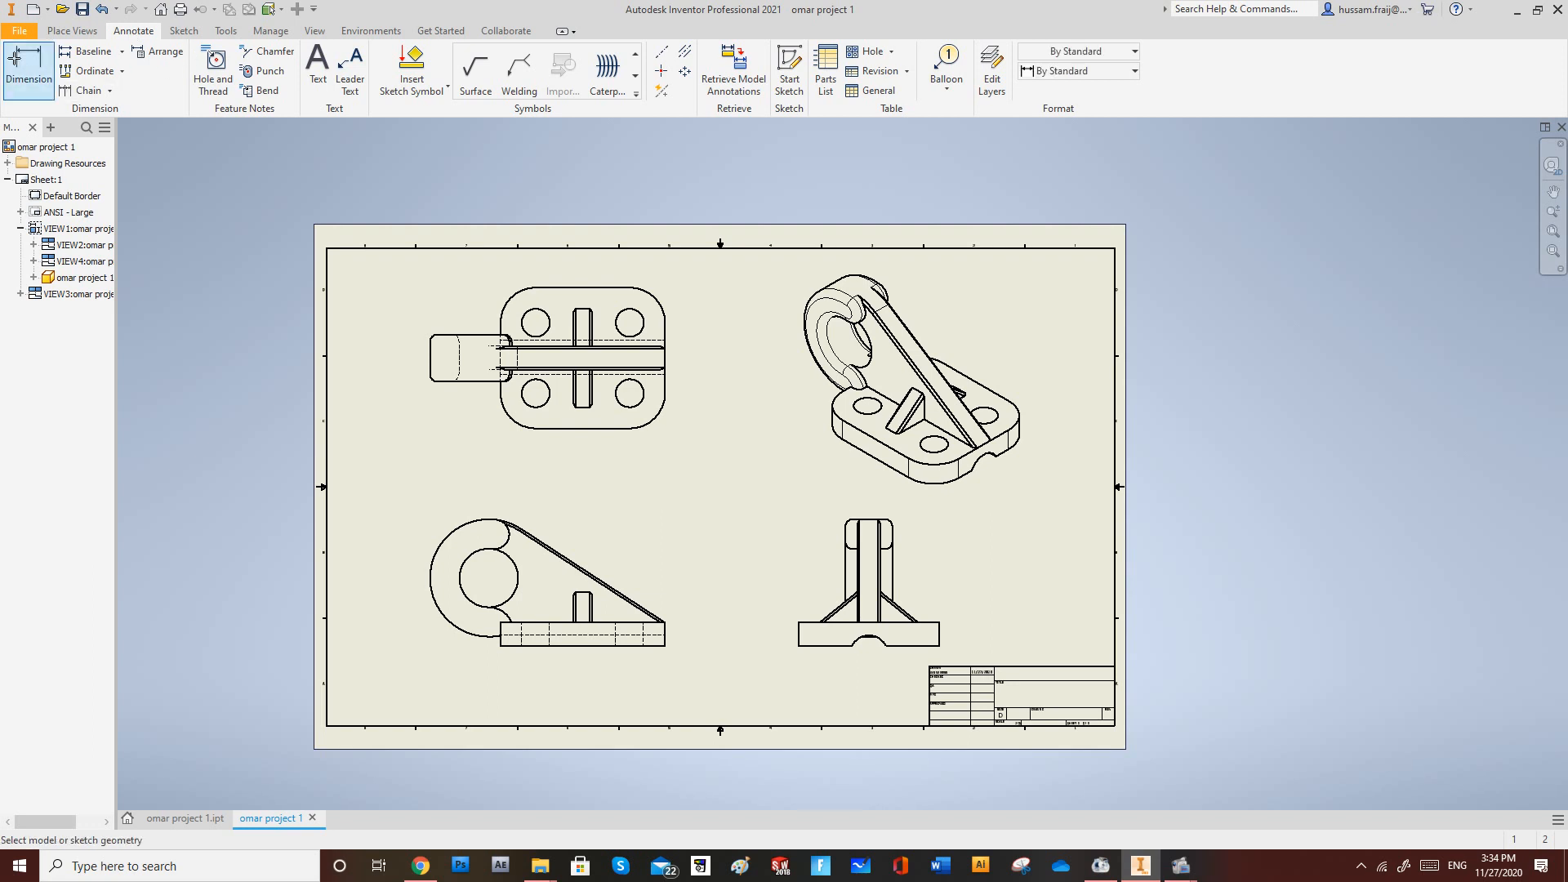
{"action": "scroll", "coordinate": [449, 310], "scroll_direction": "down", "scroll_amount": 1}
{"action": "scroll", "coordinate": [535, 311], "scroll_direction": "up", "scroll_amount": 2}
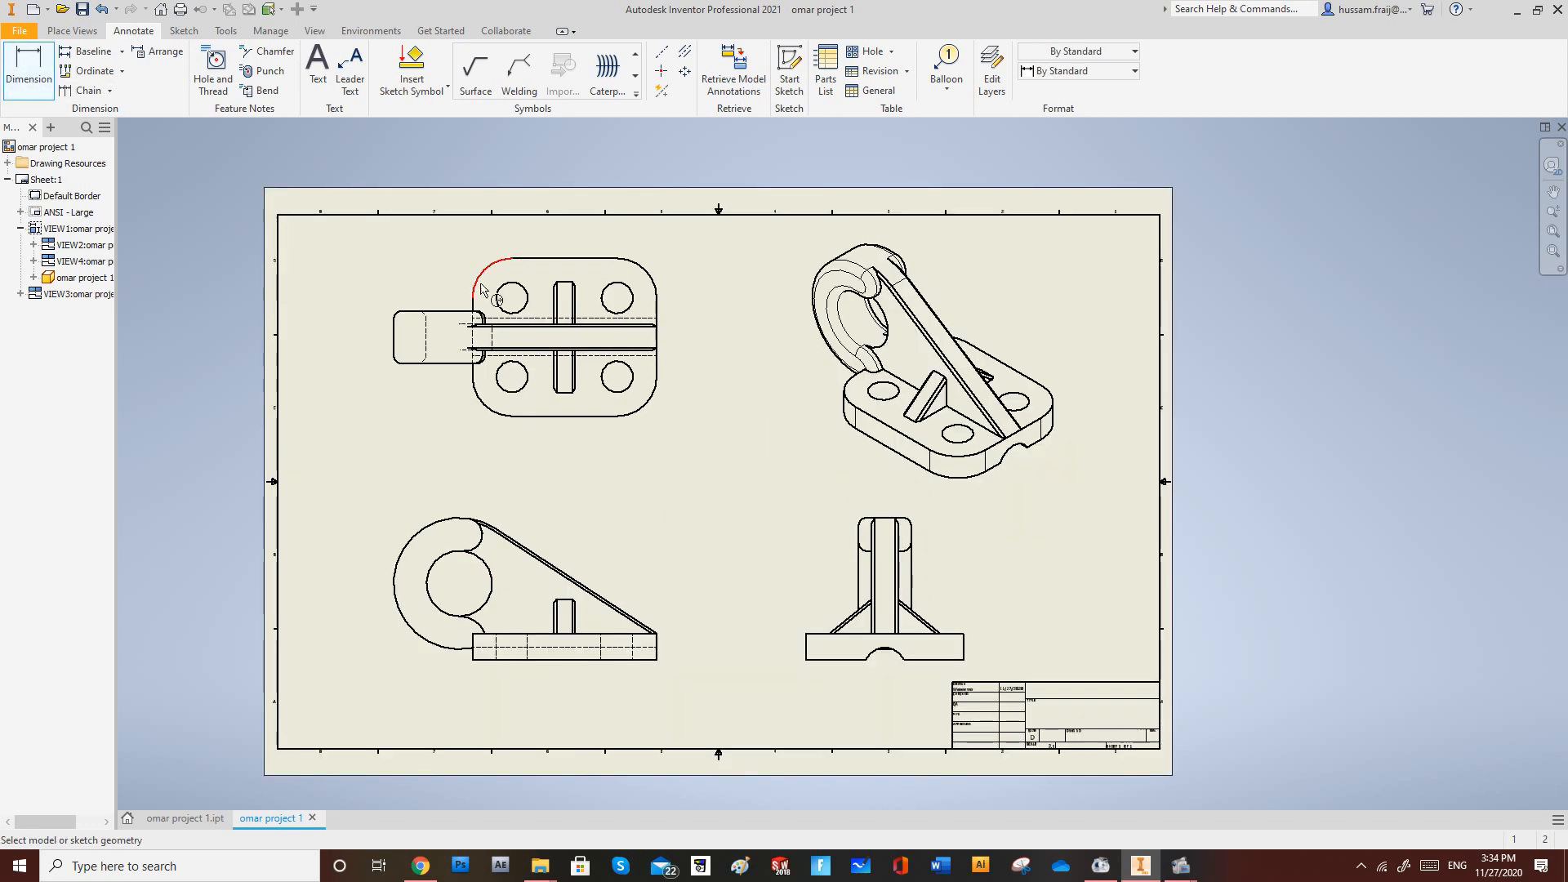
{"action": "left_click", "coordinate": [546, 258]}
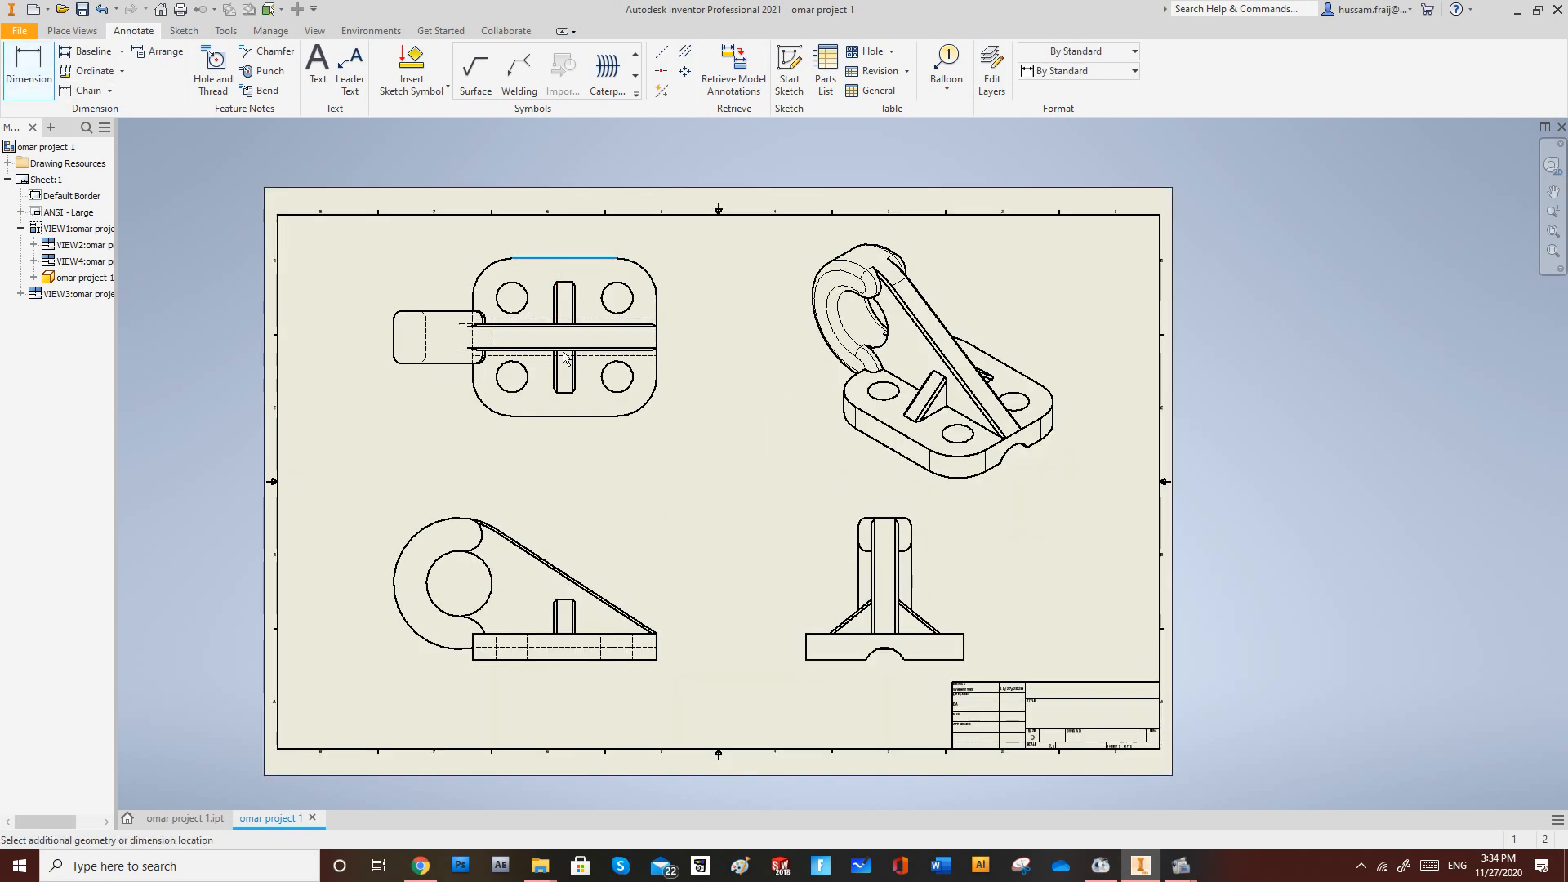
{"action": "left_click", "coordinate": [547, 415]}
{"action": "left_click", "coordinate": [321, 372]}
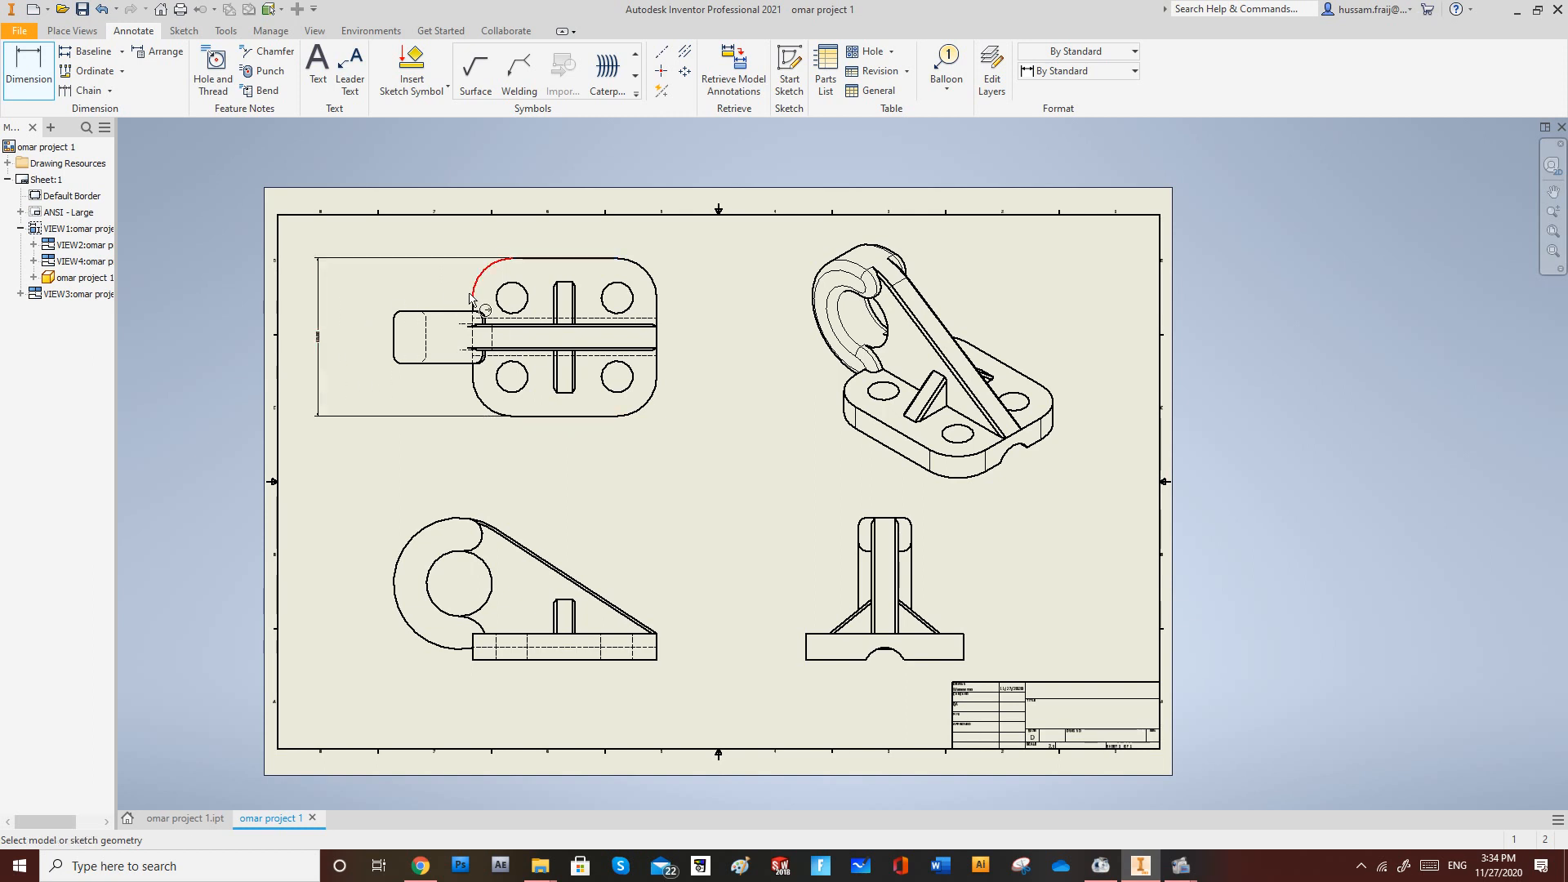
Dimension the base plate's overall length between its two short edges, placing it above the top view.
{"action": "scroll", "coordinate": [472, 288], "scroll_direction": "down", "scroll_amount": 1}
{"action": "scroll", "coordinate": [473, 282], "scroll_direction": "up", "scroll_amount": 2}
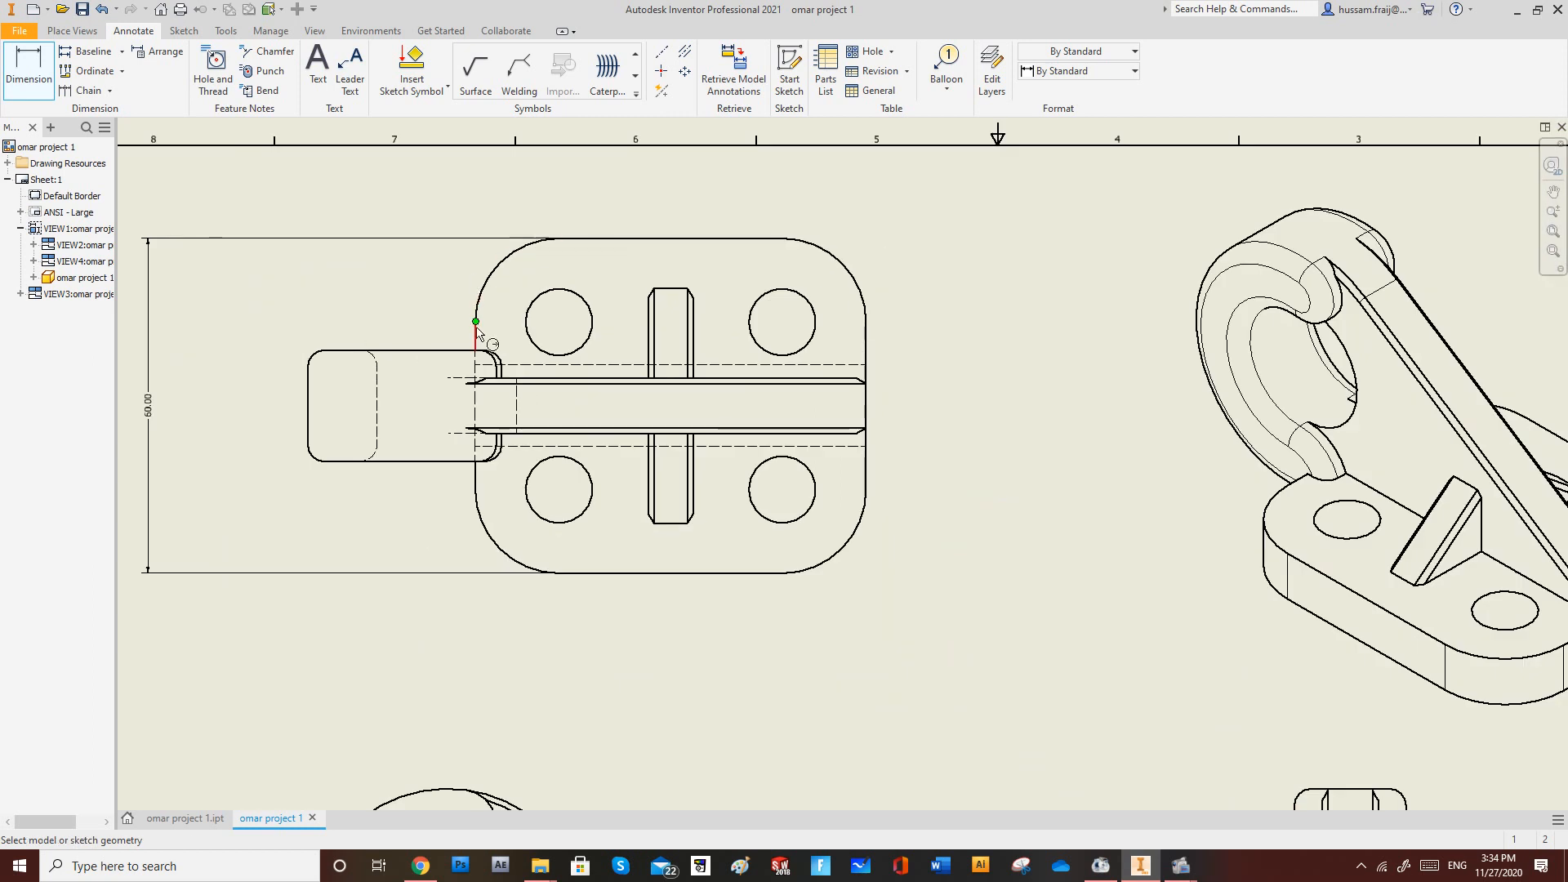
{"action": "left_click", "coordinate": [477, 335]}
{"action": "left_click", "coordinate": [866, 350]}
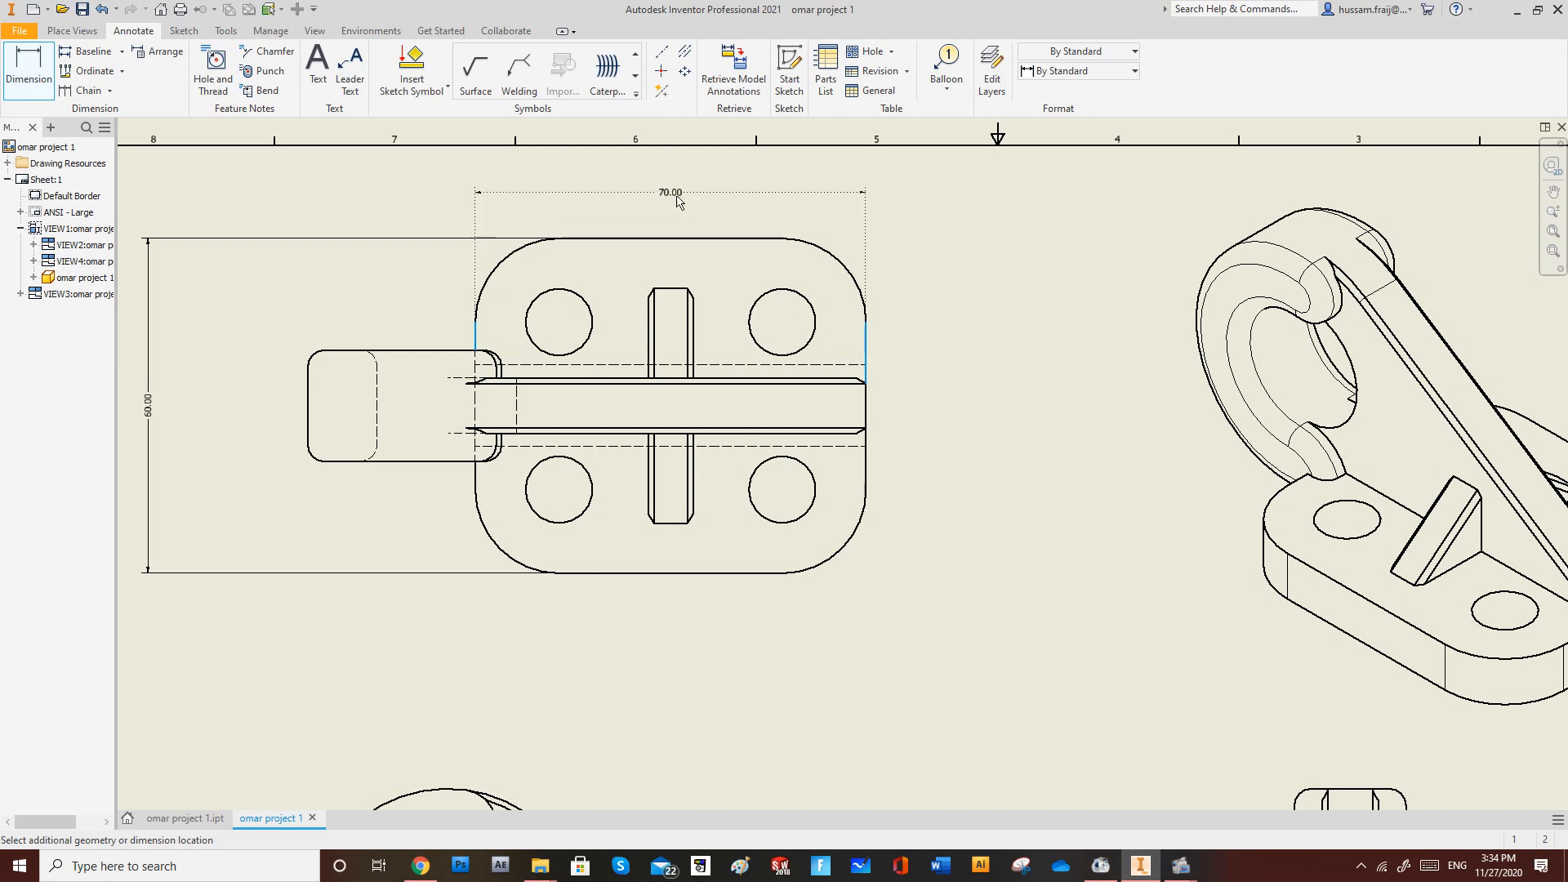
{"action": "left_click", "coordinate": [859, 186]}
Start a dimension on the ring's outer arc in the front view and look through its available dimension types.
{"action": "scroll", "coordinate": [859, 238], "scroll_direction": "up", "scroll_amount": 2}
{"action": "scroll", "coordinate": [859, 242], "scroll_direction": "down", "scroll_amount": 3}
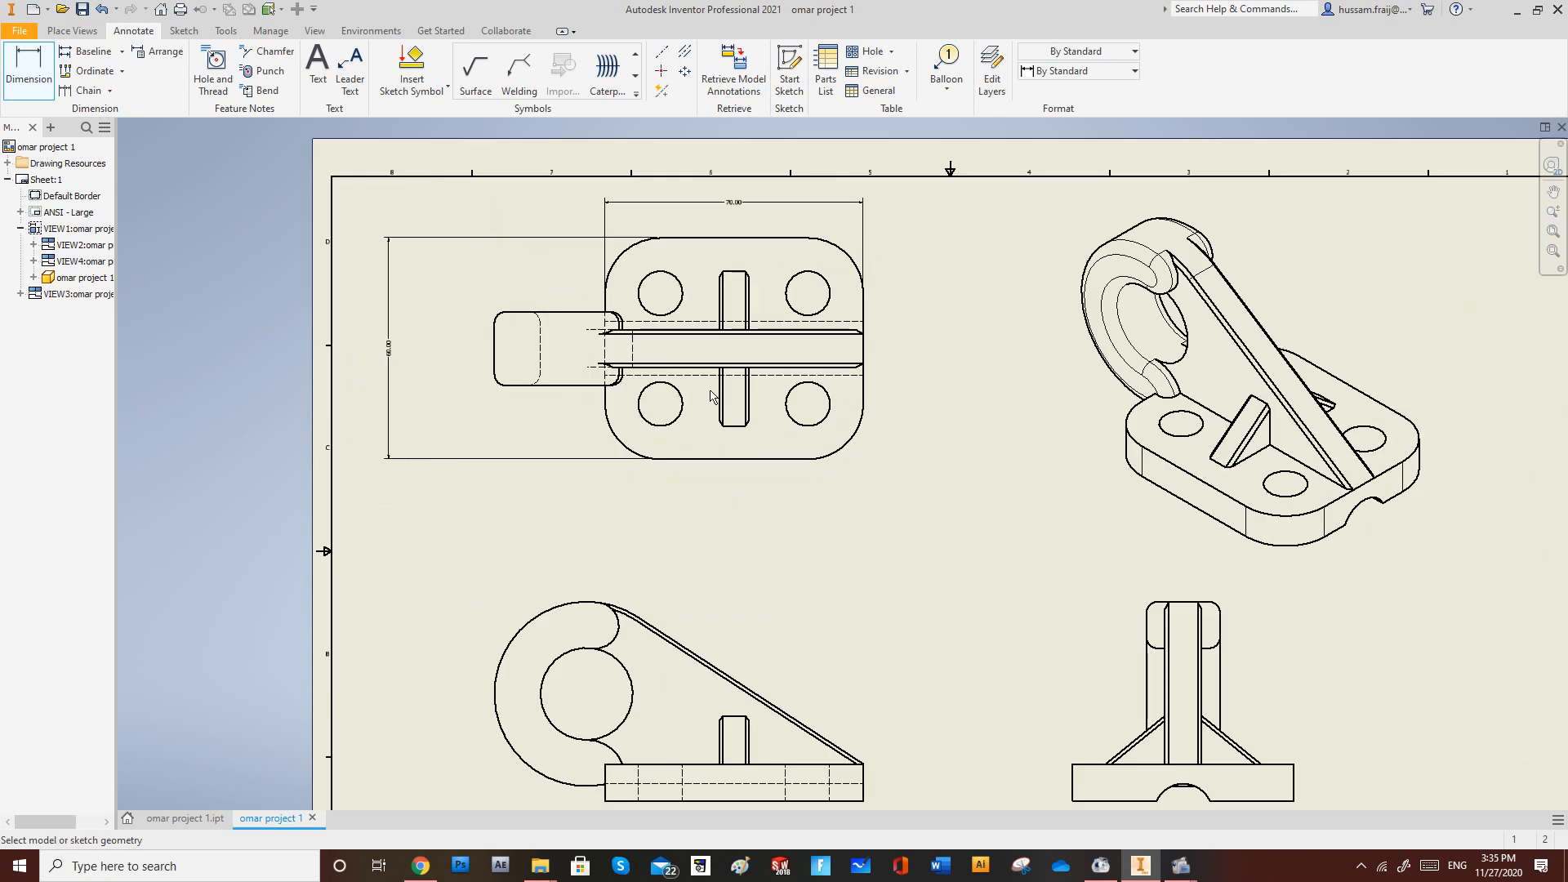
{"action": "scroll", "coordinate": [569, 508], "scroll_direction": "down", "scroll_amount": 2}
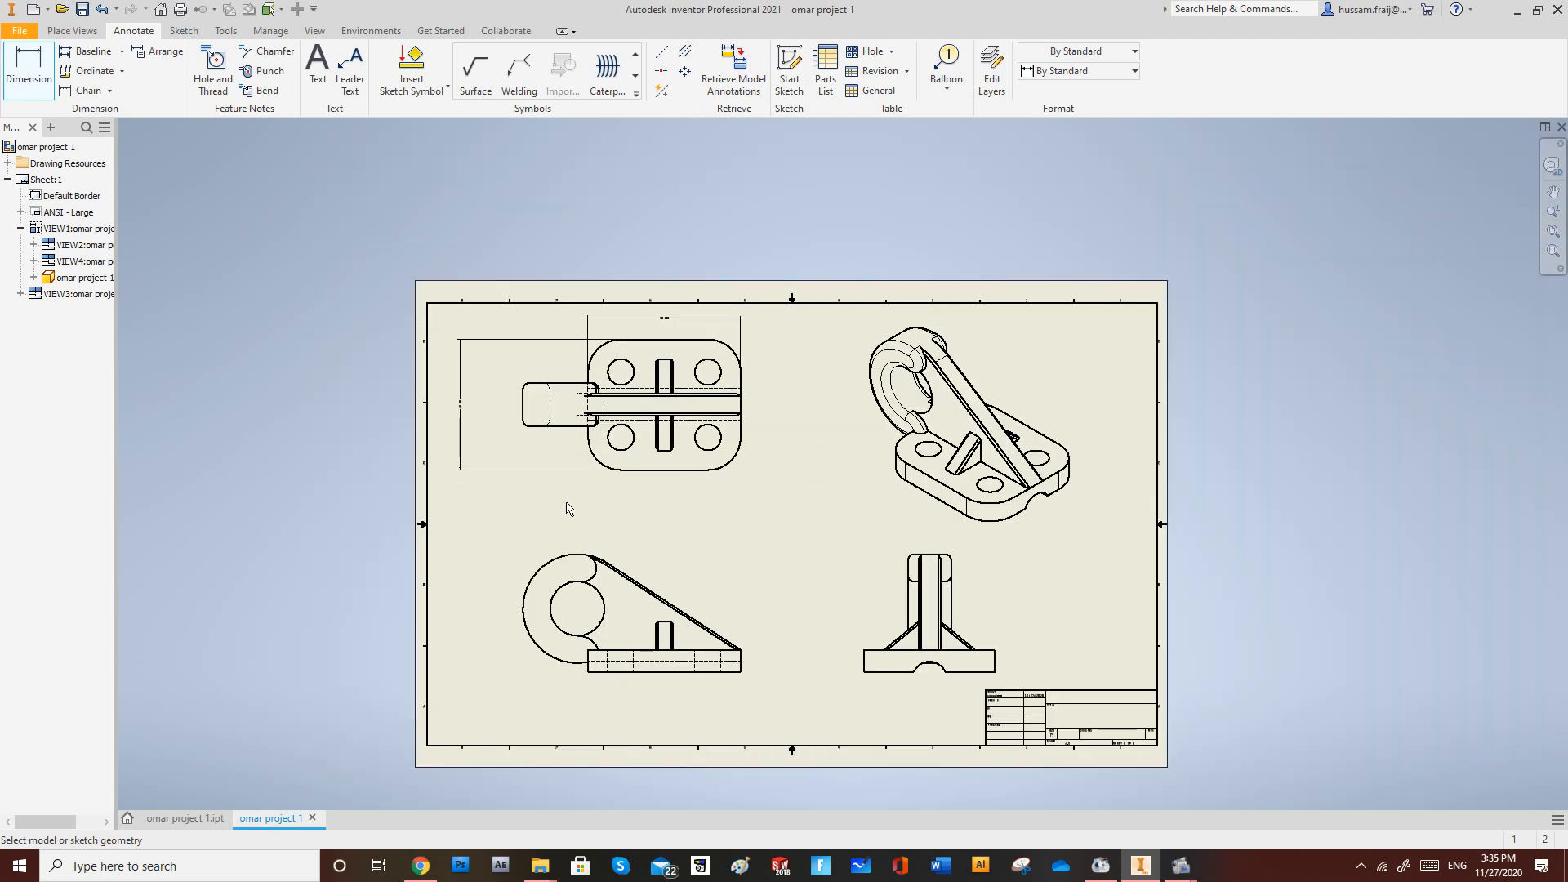
{"action": "left_click", "coordinate": [541, 567]}
{"action": "scroll", "coordinate": [523, 523], "scroll_direction": "down", "scroll_amount": 2}
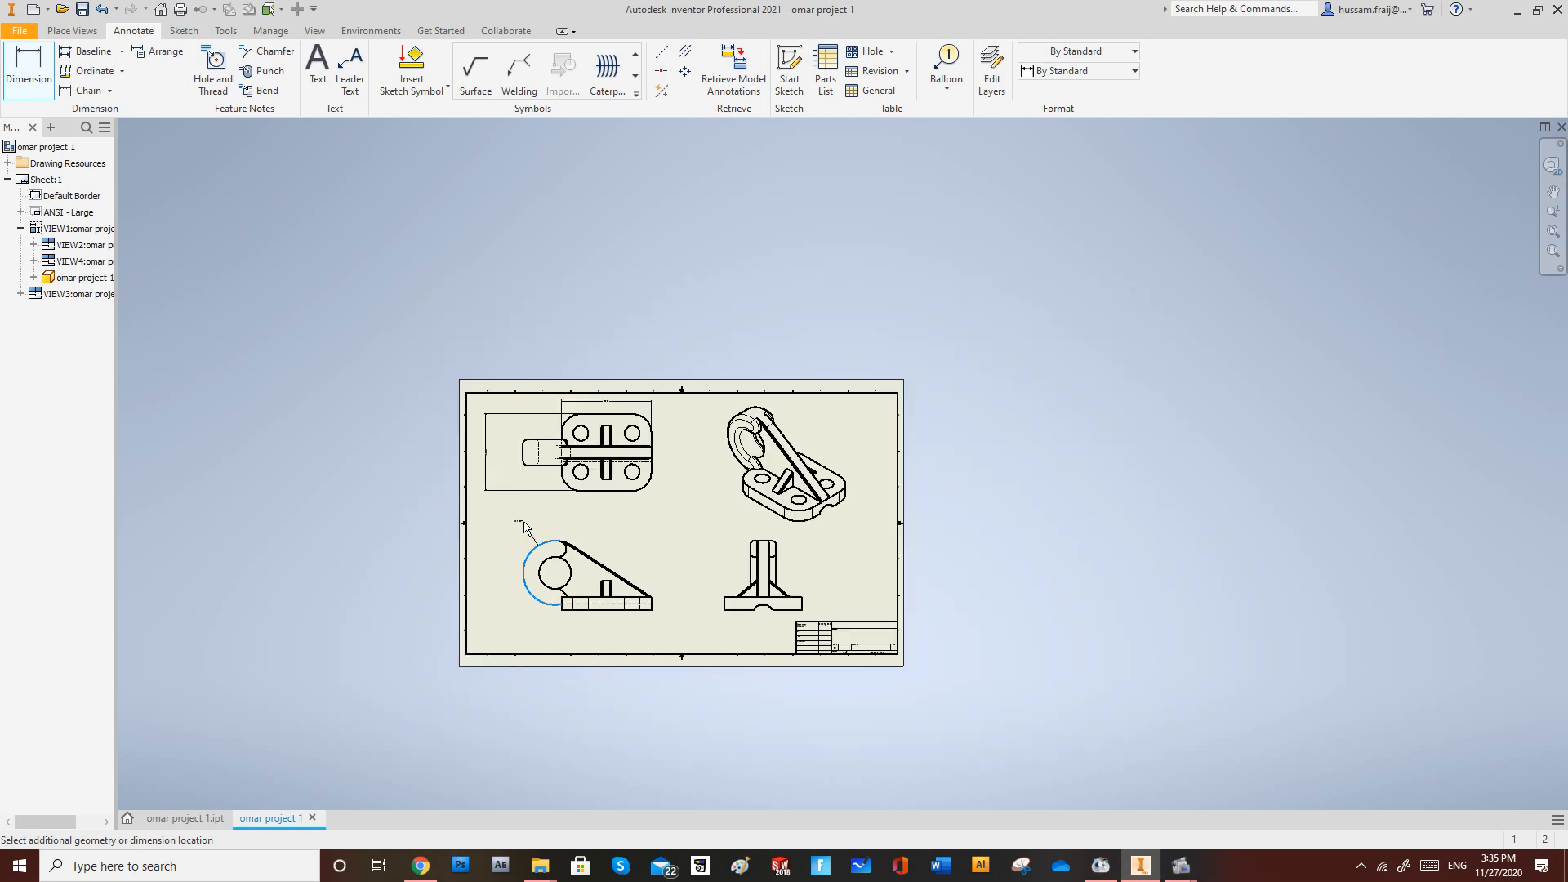
{"action": "scroll", "coordinate": [523, 526], "scroll_direction": "up", "scroll_amount": 3}
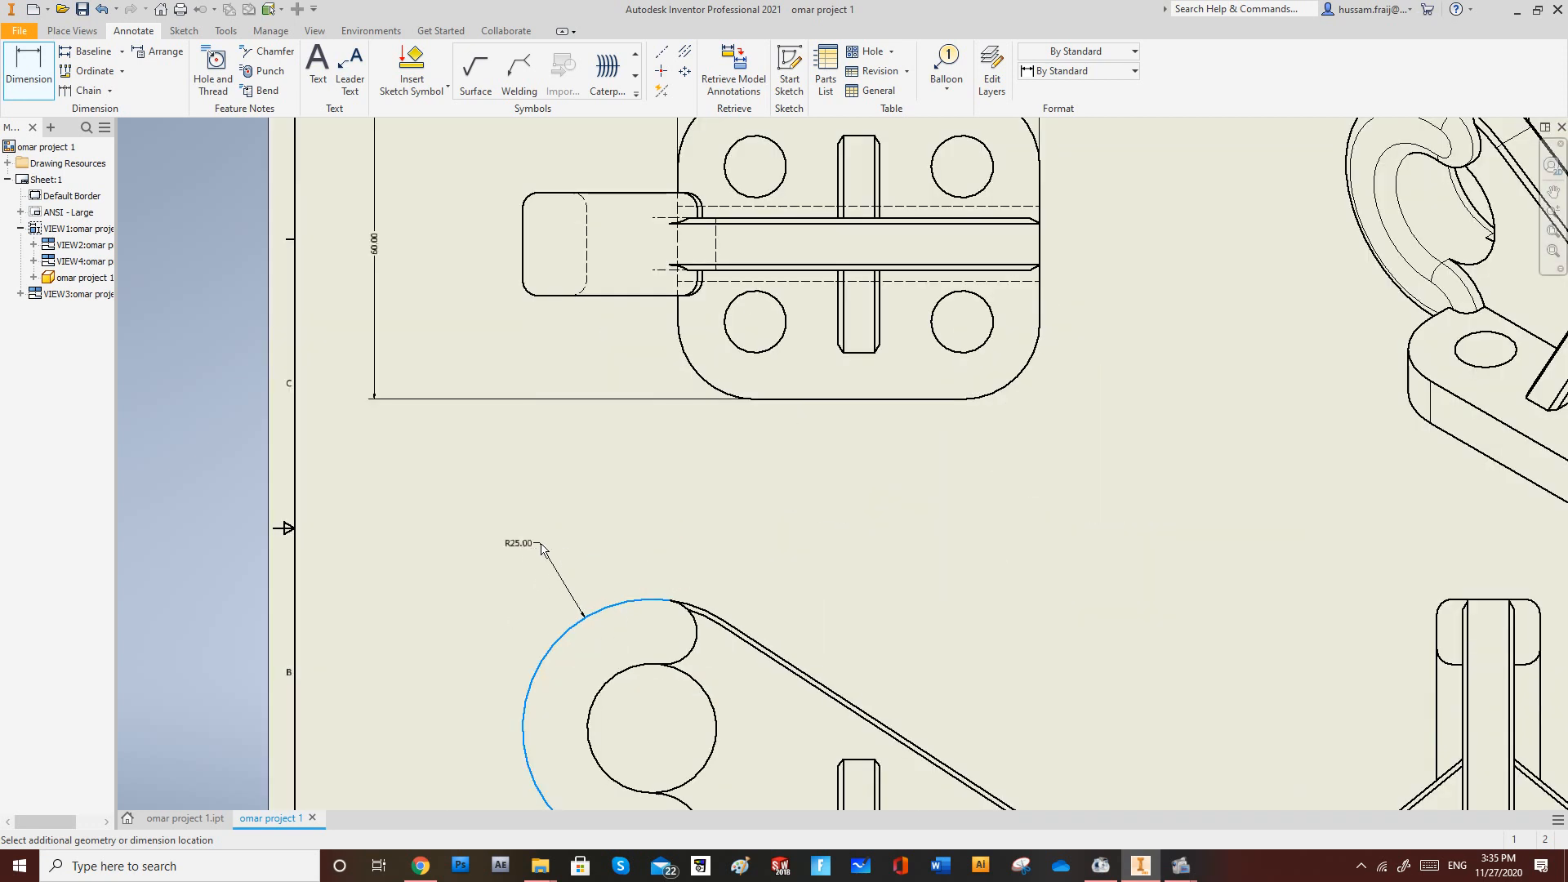
{"action": "right_click", "coordinate": [540, 549]}
{"action": "mouse_move", "coordinate": [581, 641]}
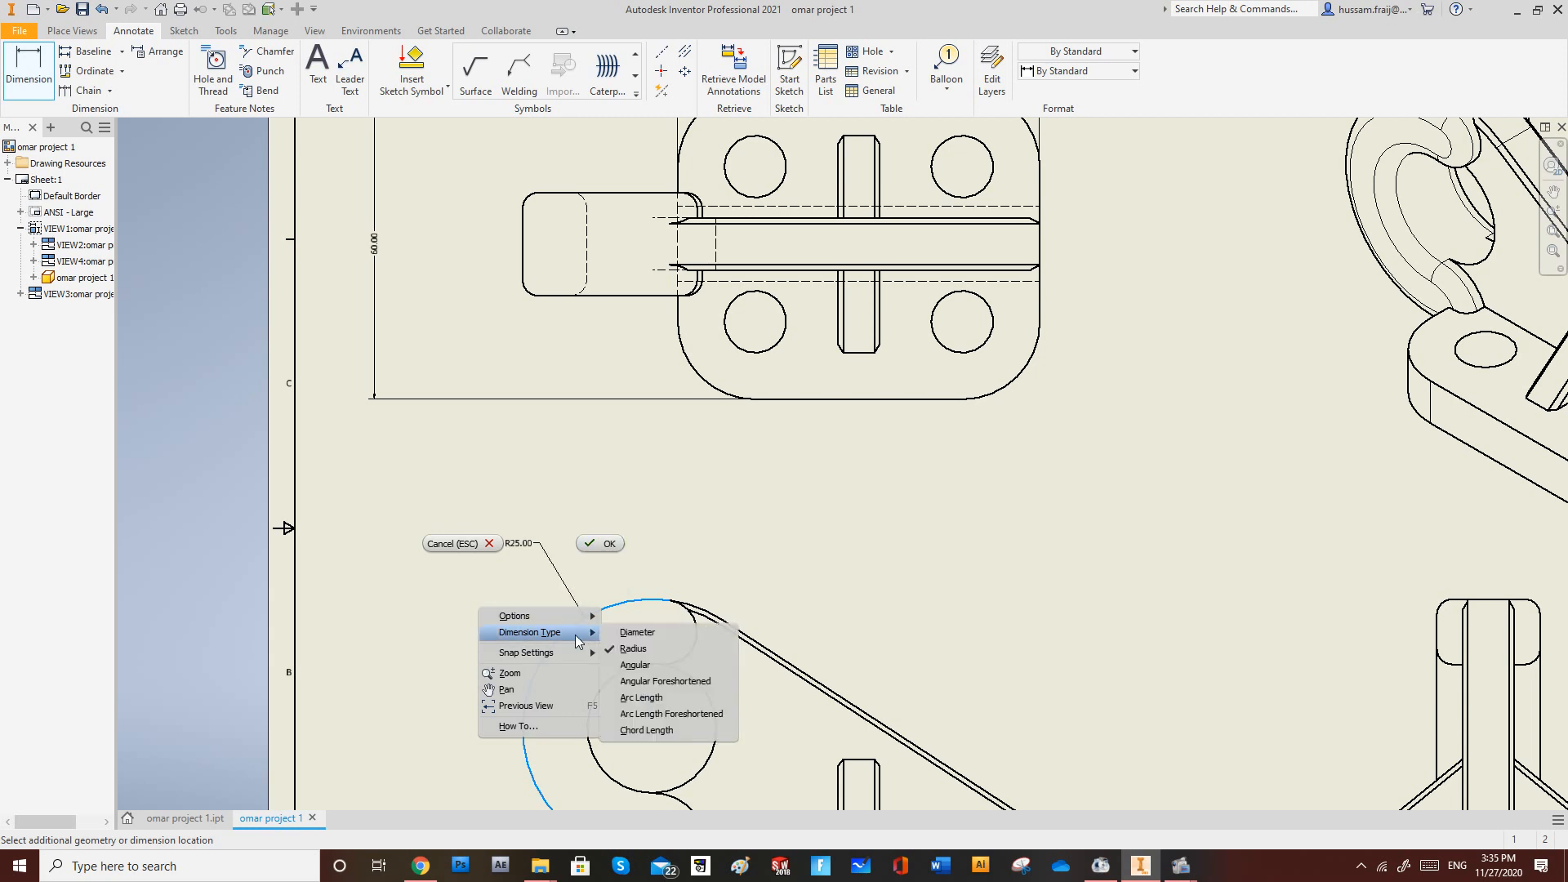
{"action": "left_click", "coordinate": [519, 524]}
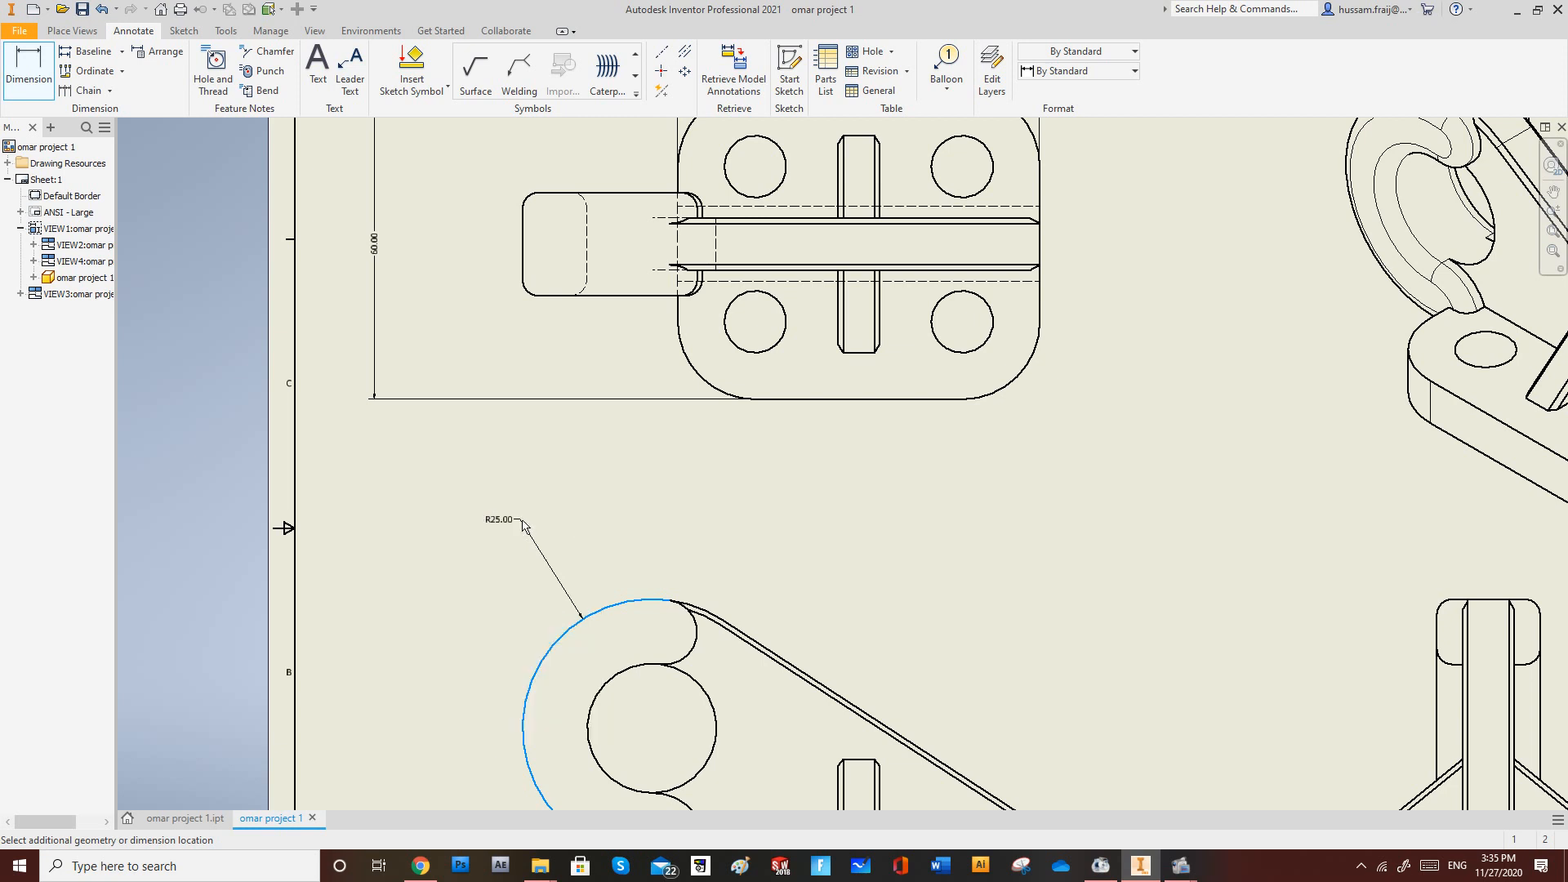
Try the Diameter type for the ring's outer arc dimension.
{"action": "right_click", "coordinate": [496, 482]}
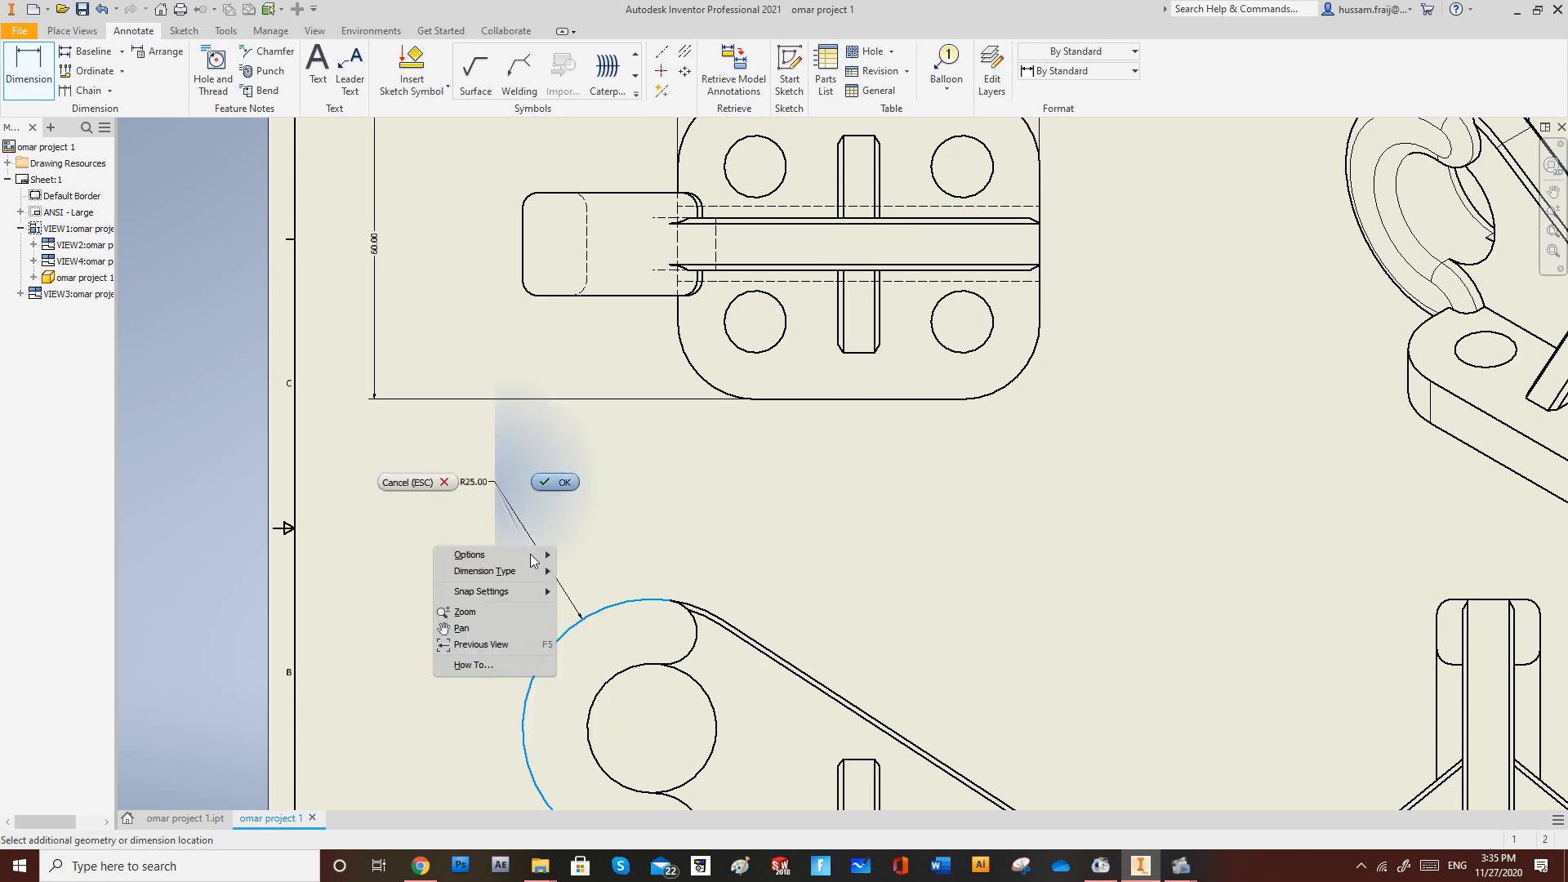
{"action": "mouse_move", "coordinate": [527, 571]}
{"action": "left_click", "coordinate": [590, 572]}
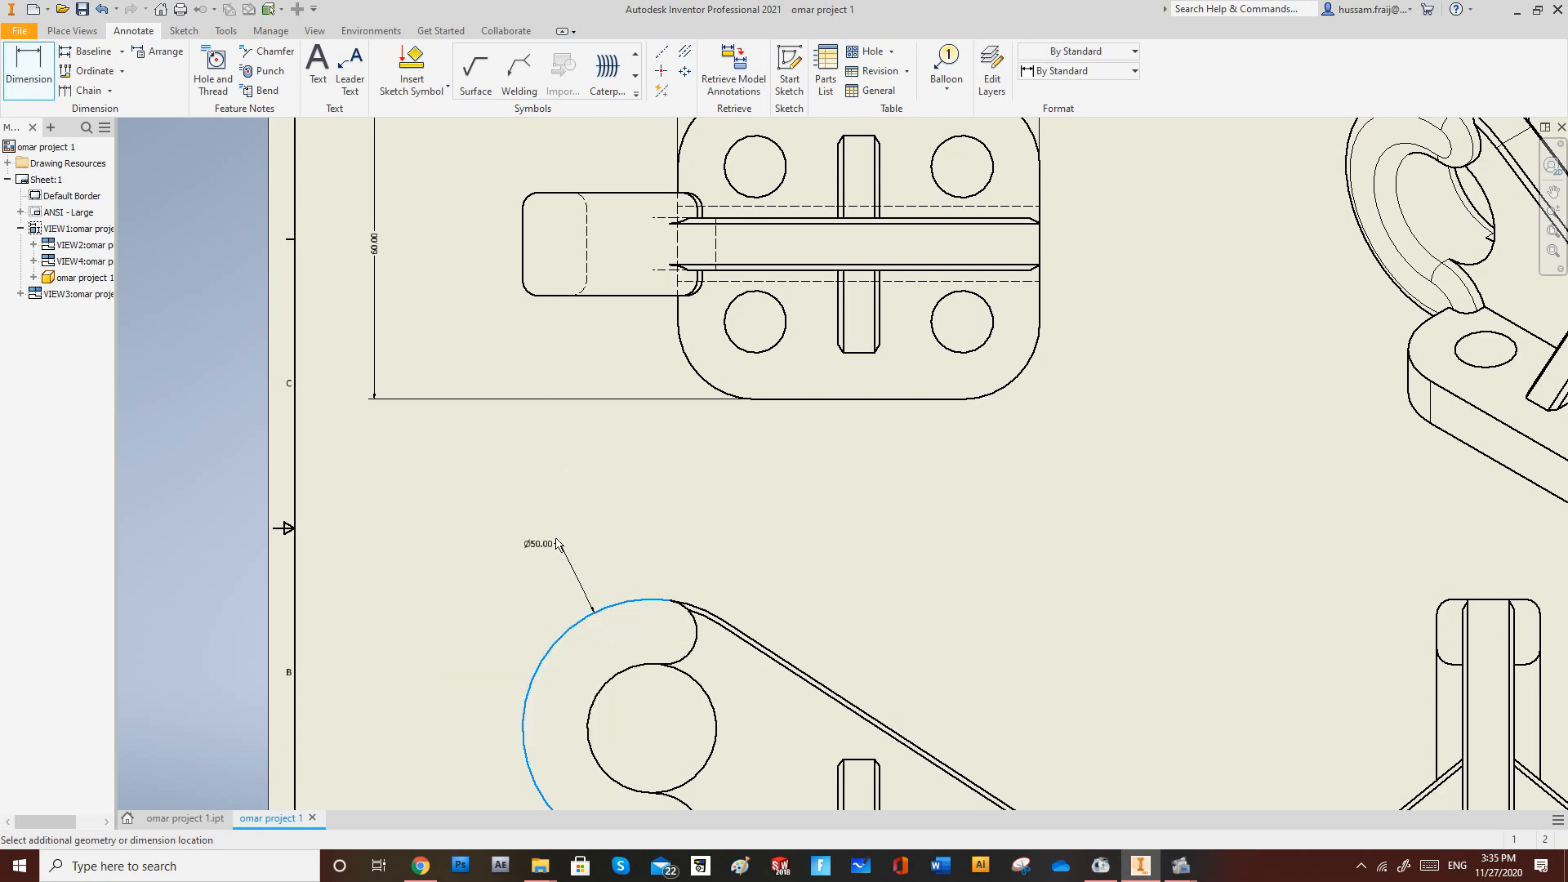
Set the outer arc's dimension type to Radius and place it at the upper left of the ring.
{"action": "right_click", "coordinate": [467, 455]}
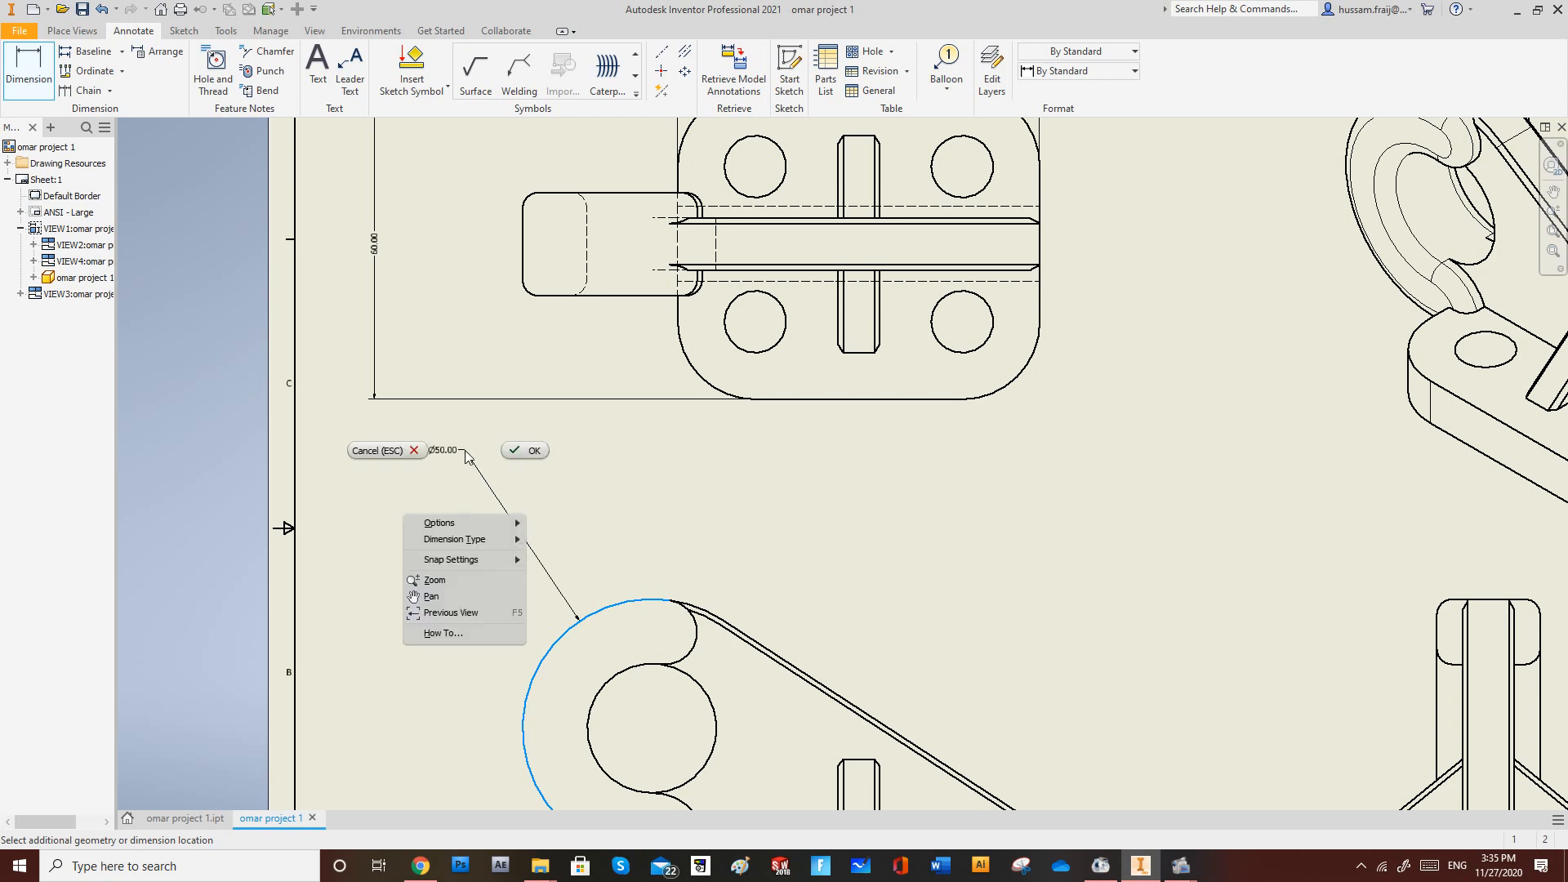
{"action": "mouse_move", "coordinate": [490, 539]}
{"action": "left_click", "coordinate": [559, 556]}
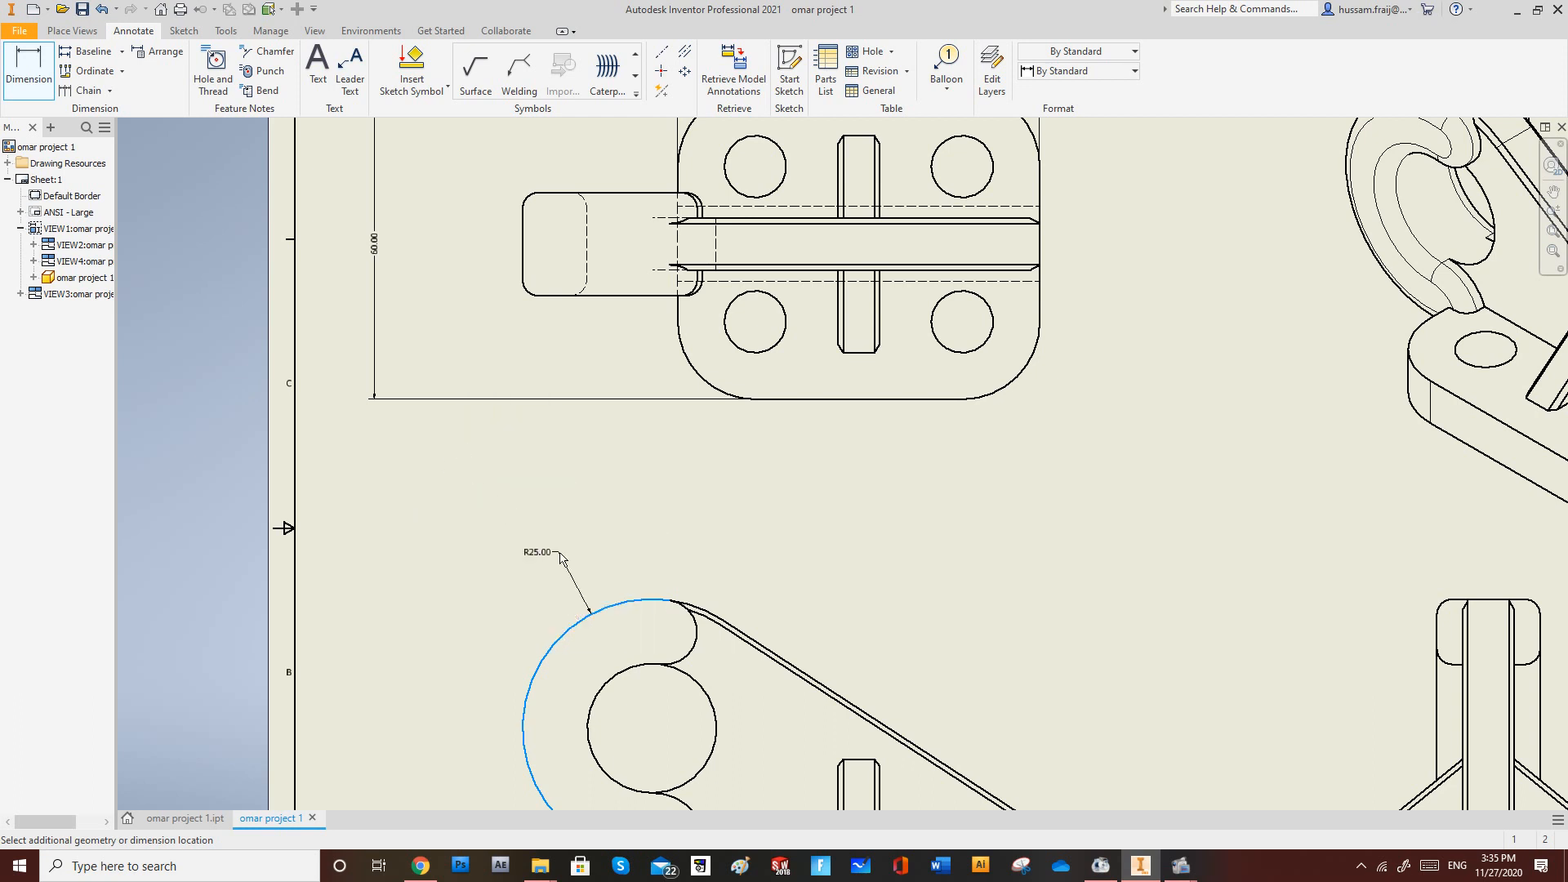
{"action": "left_click", "coordinate": [464, 537]}
Add center marks to the four plate holes in the top view and to the ring's hole in the front view.
{"action": "scroll", "coordinate": [515, 490], "scroll_direction": "up", "scroll_amount": 1}
{"action": "scroll", "coordinate": [514, 490], "scroll_direction": "down", "scroll_amount": 3}
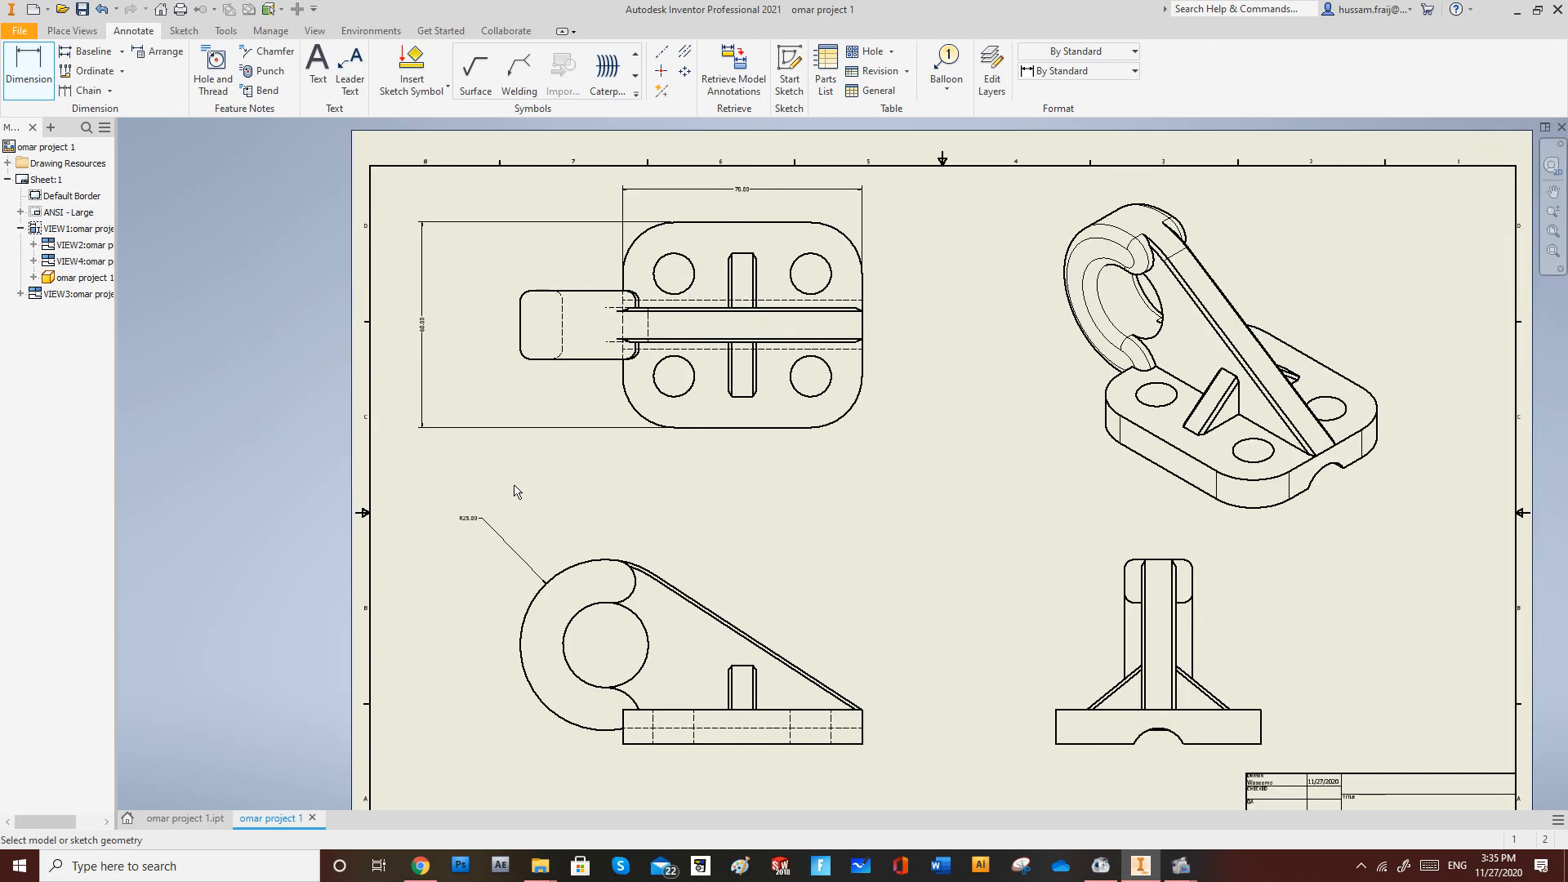
{"action": "left_click", "coordinate": [662, 73]}
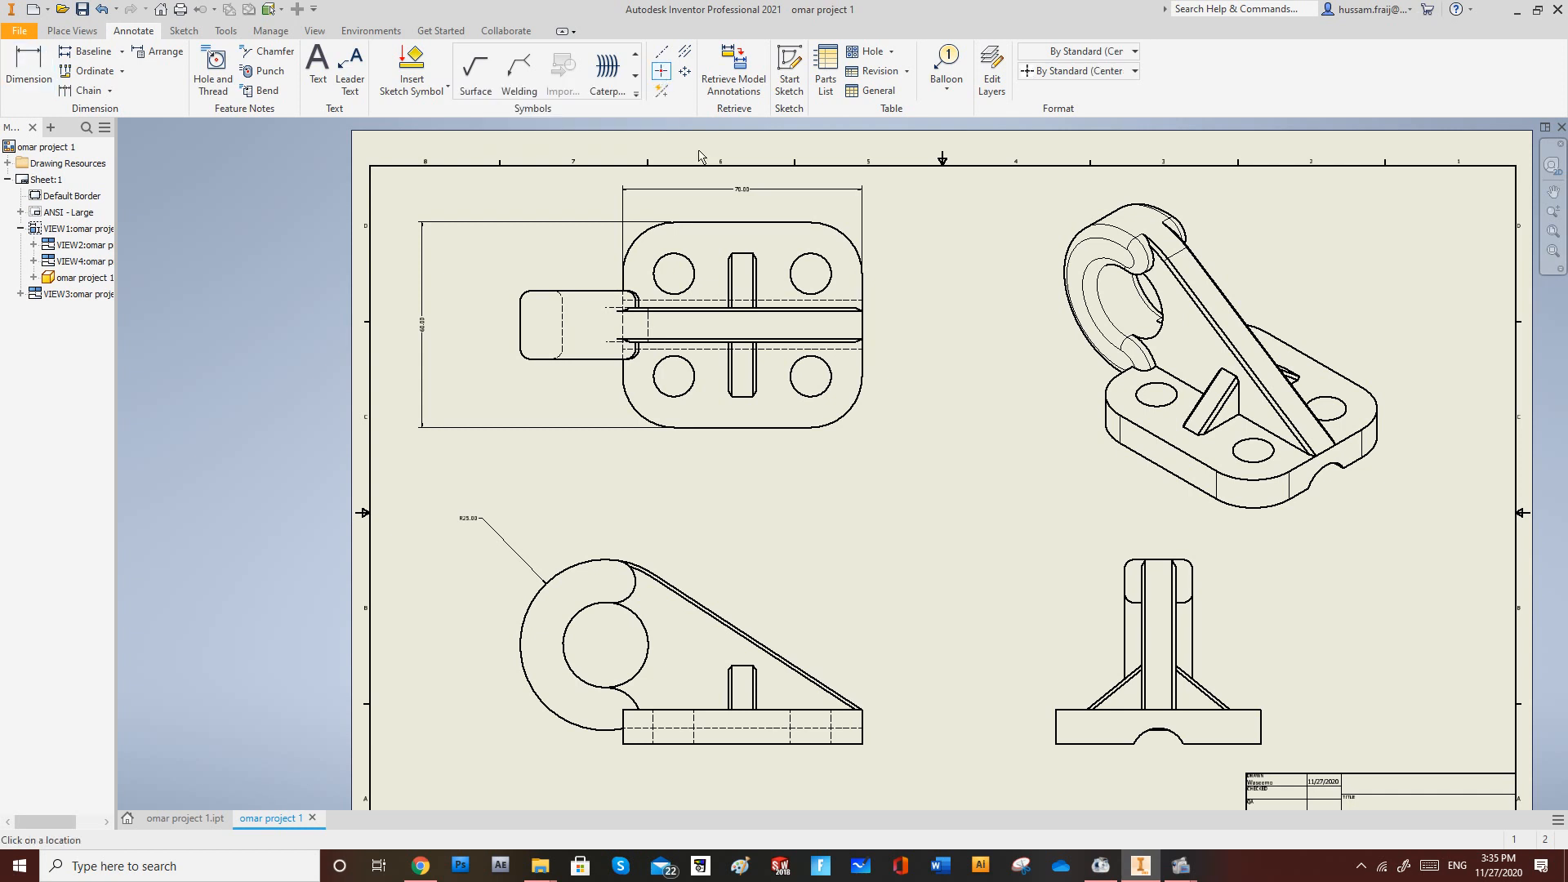
{"action": "left_click", "coordinate": [688, 261]}
{"action": "left_click", "coordinate": [829, 262]}
{"action": "left_click", "coordinate": [693, 385]}
{"action": "left_click", "coordinate": [809, 380]}
{"action": "left_click", "coordinate": [809, 380]}
Dimension the horizontal center distance between the two upper plate holes, placing it below the overall length dimension.
{"action": "left_click", "coordinate": [28, 69]}
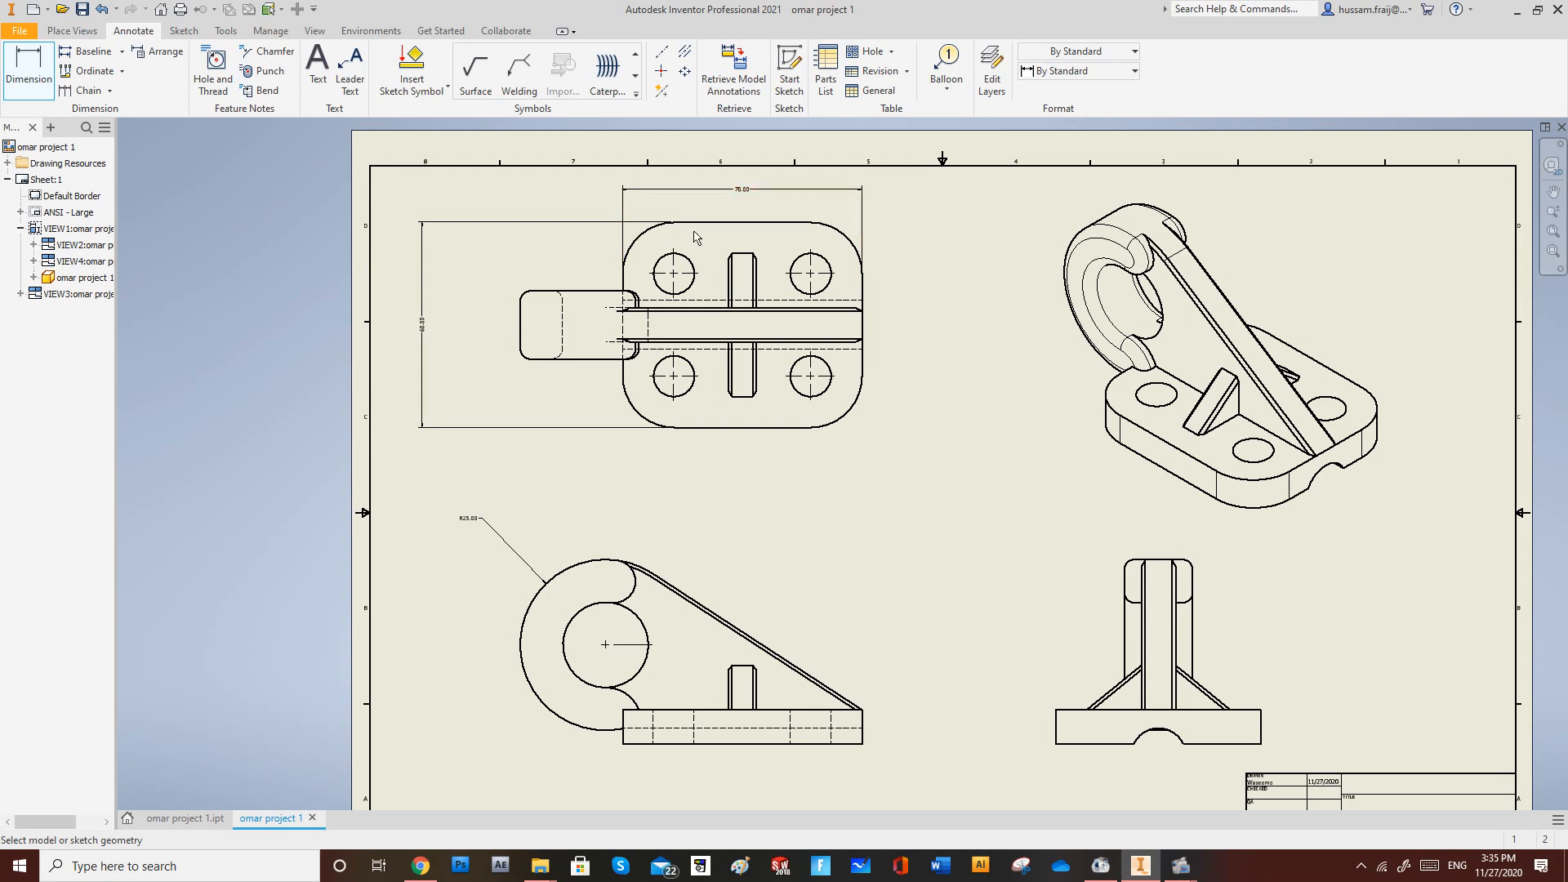
{"action": "scroll", "coordinate": [700, 234], "scroll_direction": "down", "scroll_amount": 2}
{"action": "scroll", "coordinate": [690, 245], "scroll_direction": "up", "scroll_amount": 5}
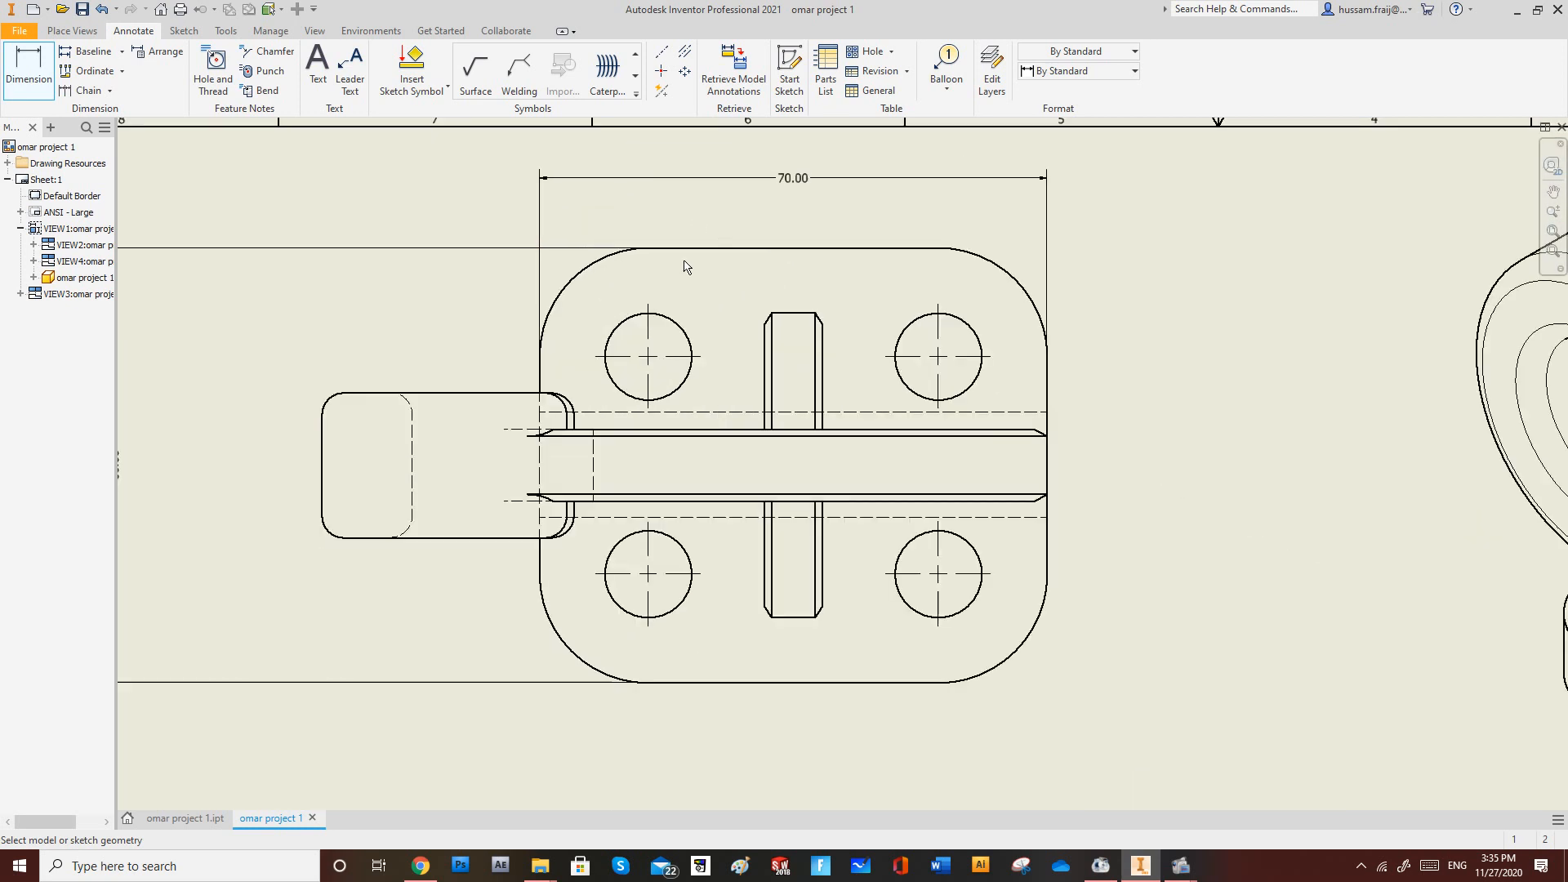
{"action": "left_click", "coordinate": [646, 326]}
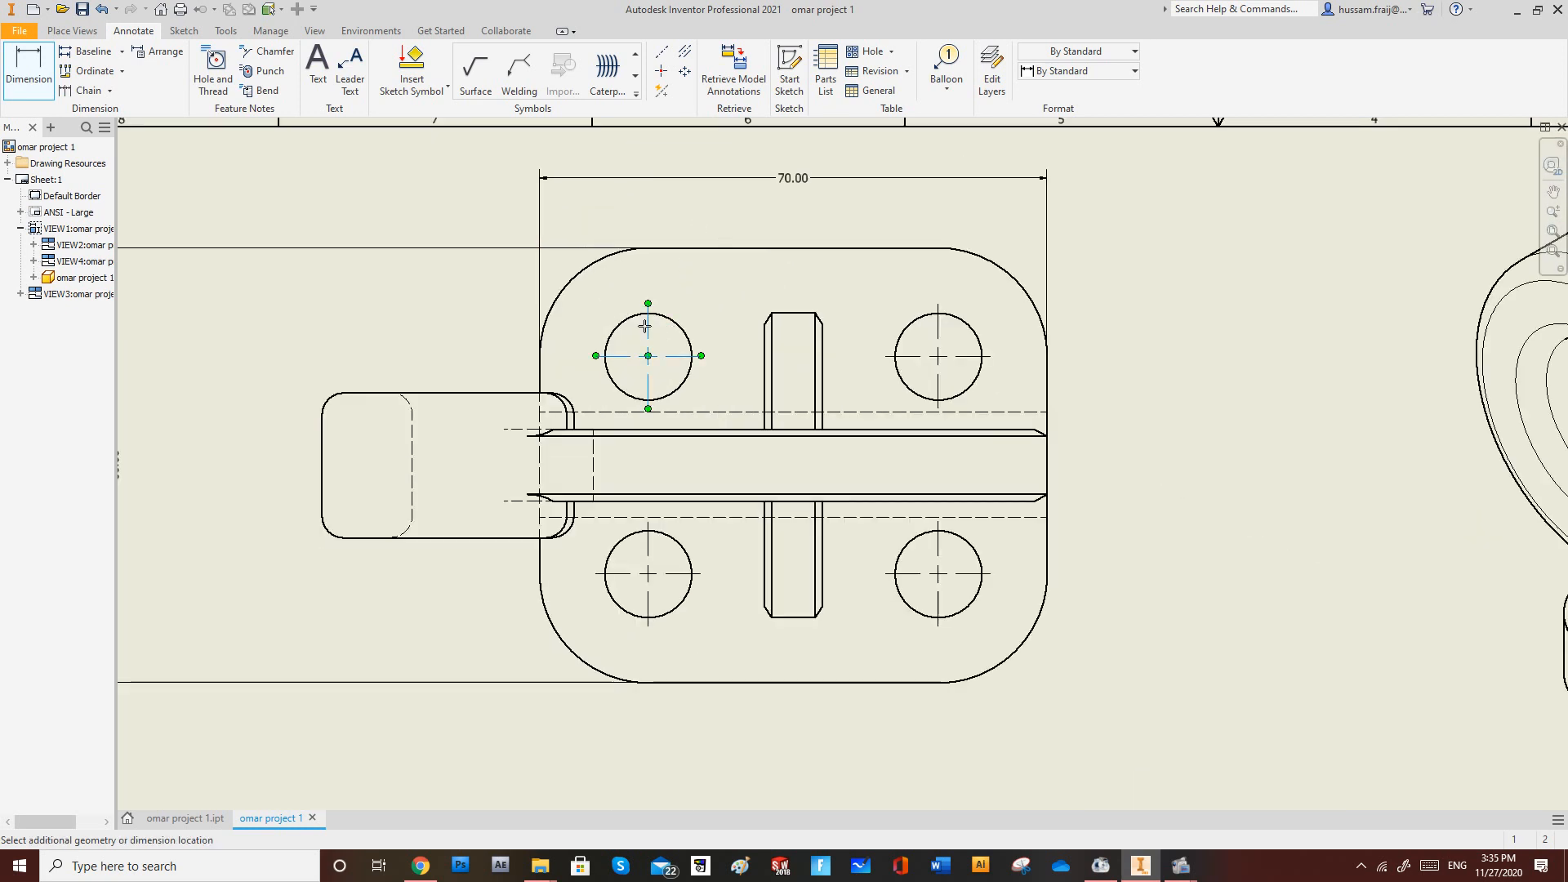
{"action": "left_click", "coordinate": [939, 334]}
{"action": "left_click", "coordinate": [813, 214]}
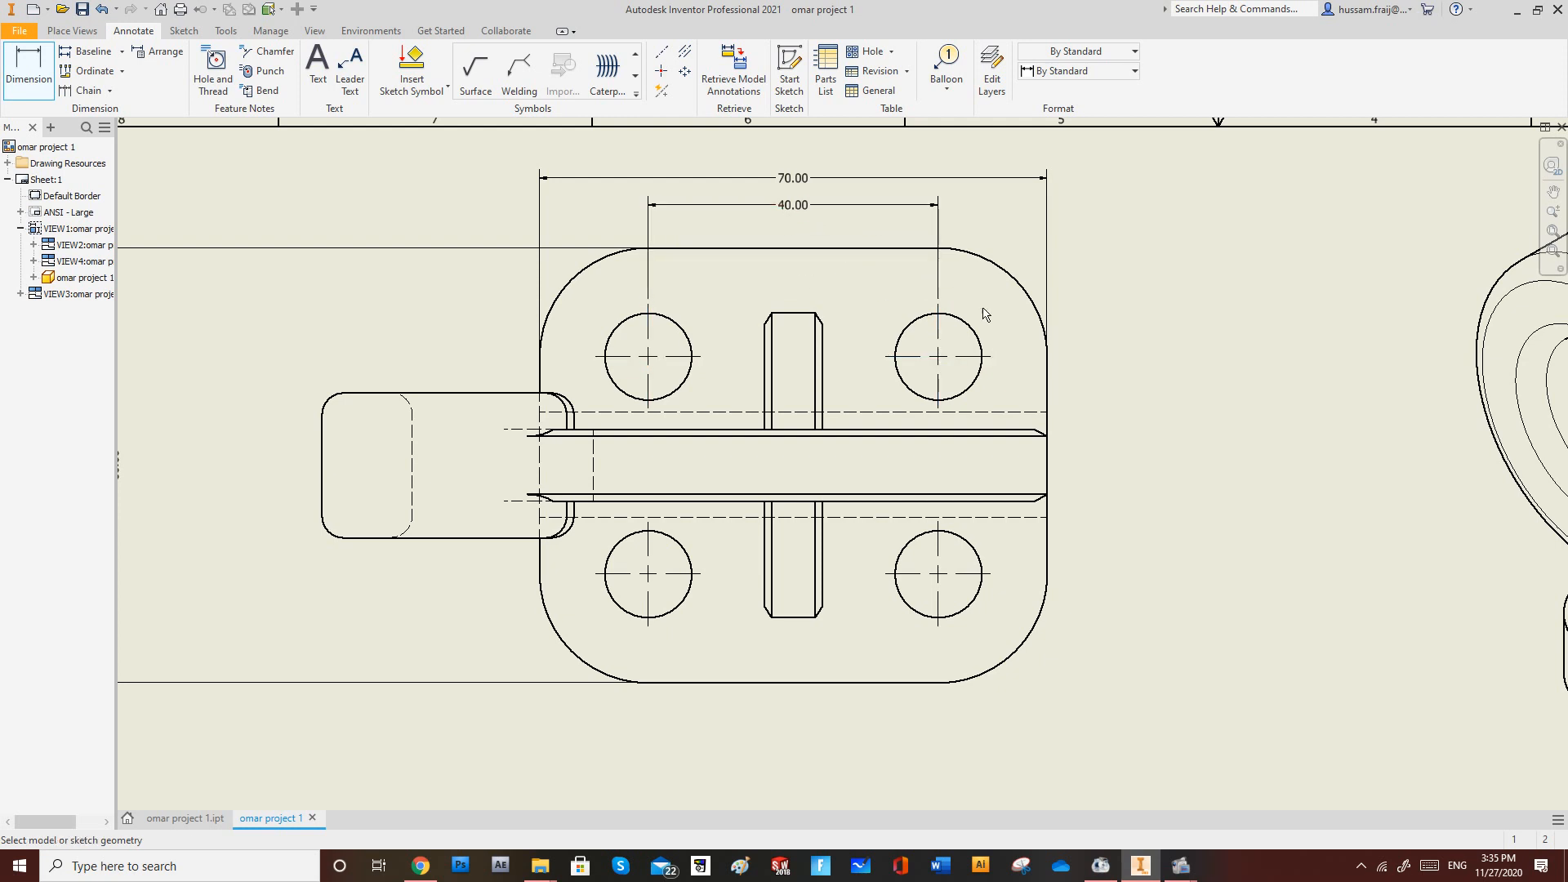
Dimension the vertical center distance between the upper and lower right plate holes, placing it to the right of the top view.
{"action": "left_click", "coordinate": [974, 362]}
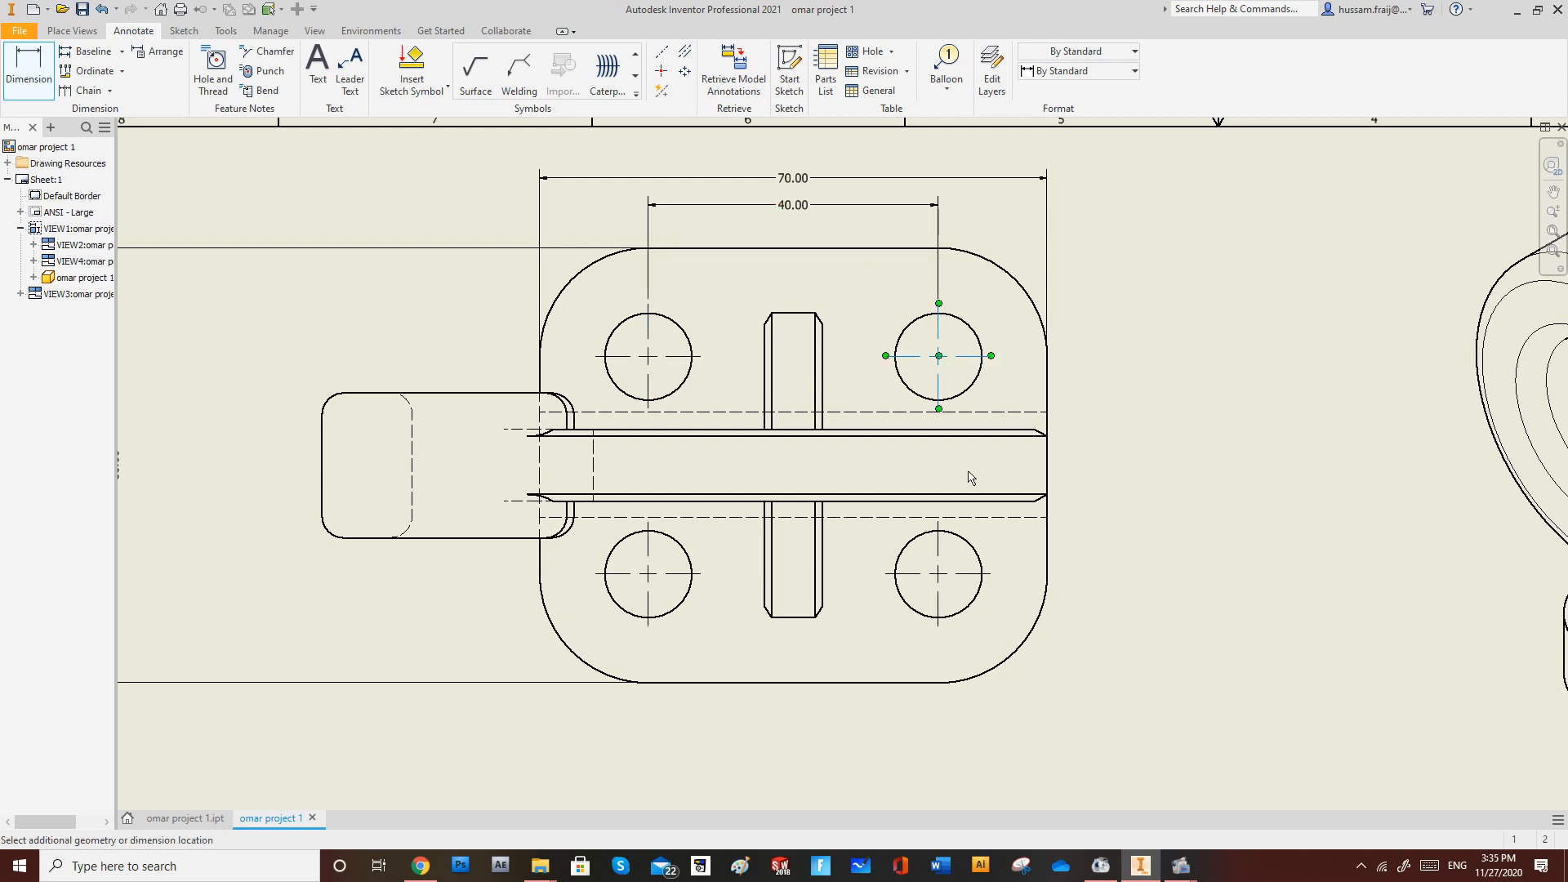
{"action": "left_click", "coordinate": [955, 576]}
{"action": "left_click", "coordinate": [1170, 462]}
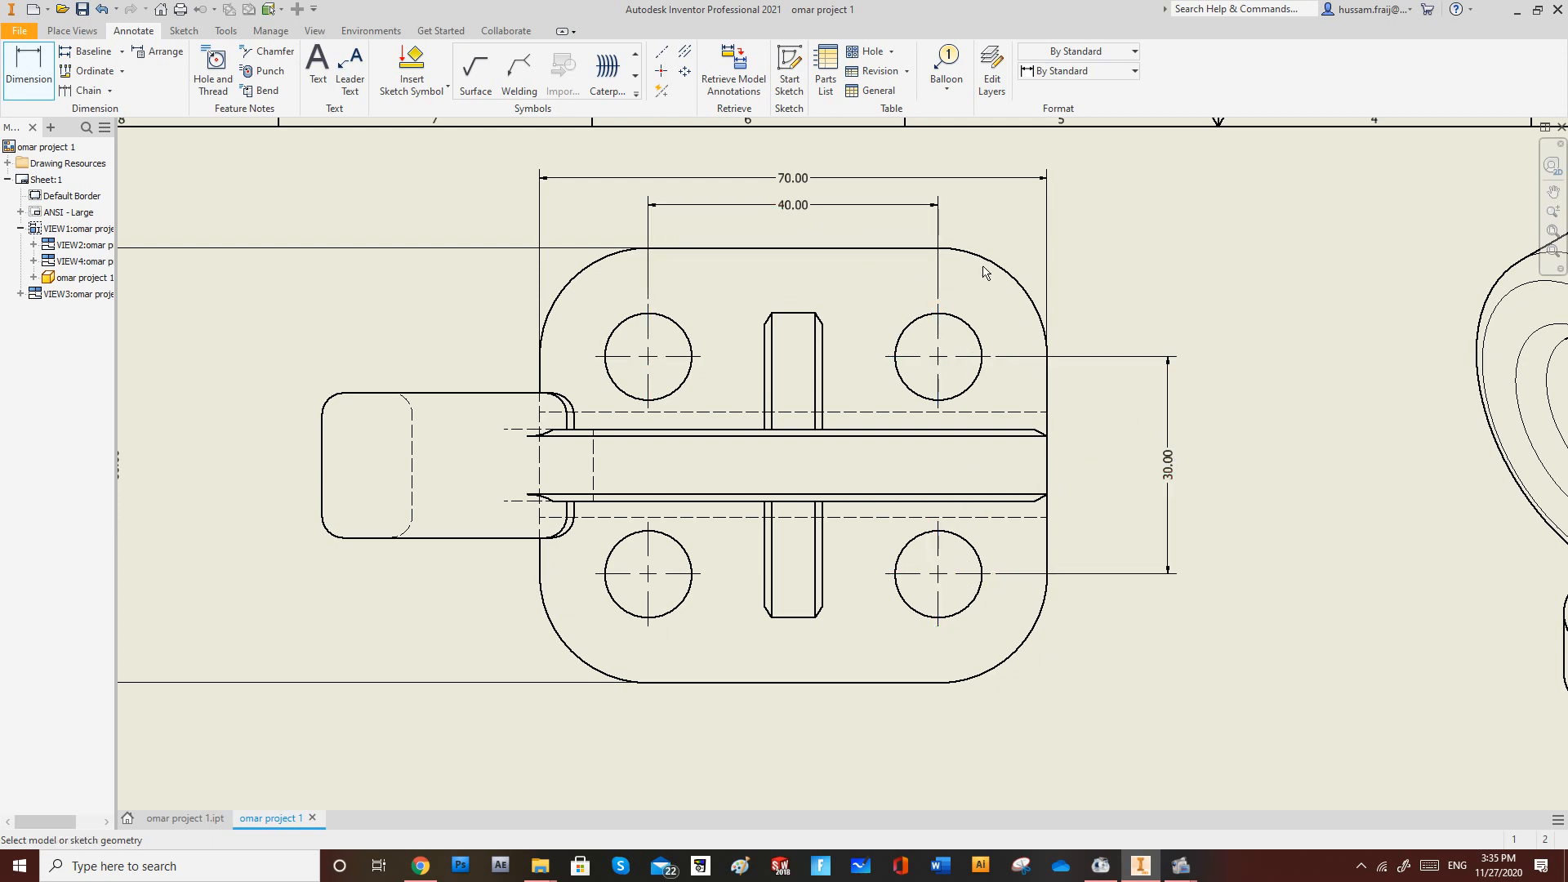
Add a hole note to the upper right plate hole, placing it above and to the right of the plate.
{"action": "left_click", "coordinate": [215, 69]}
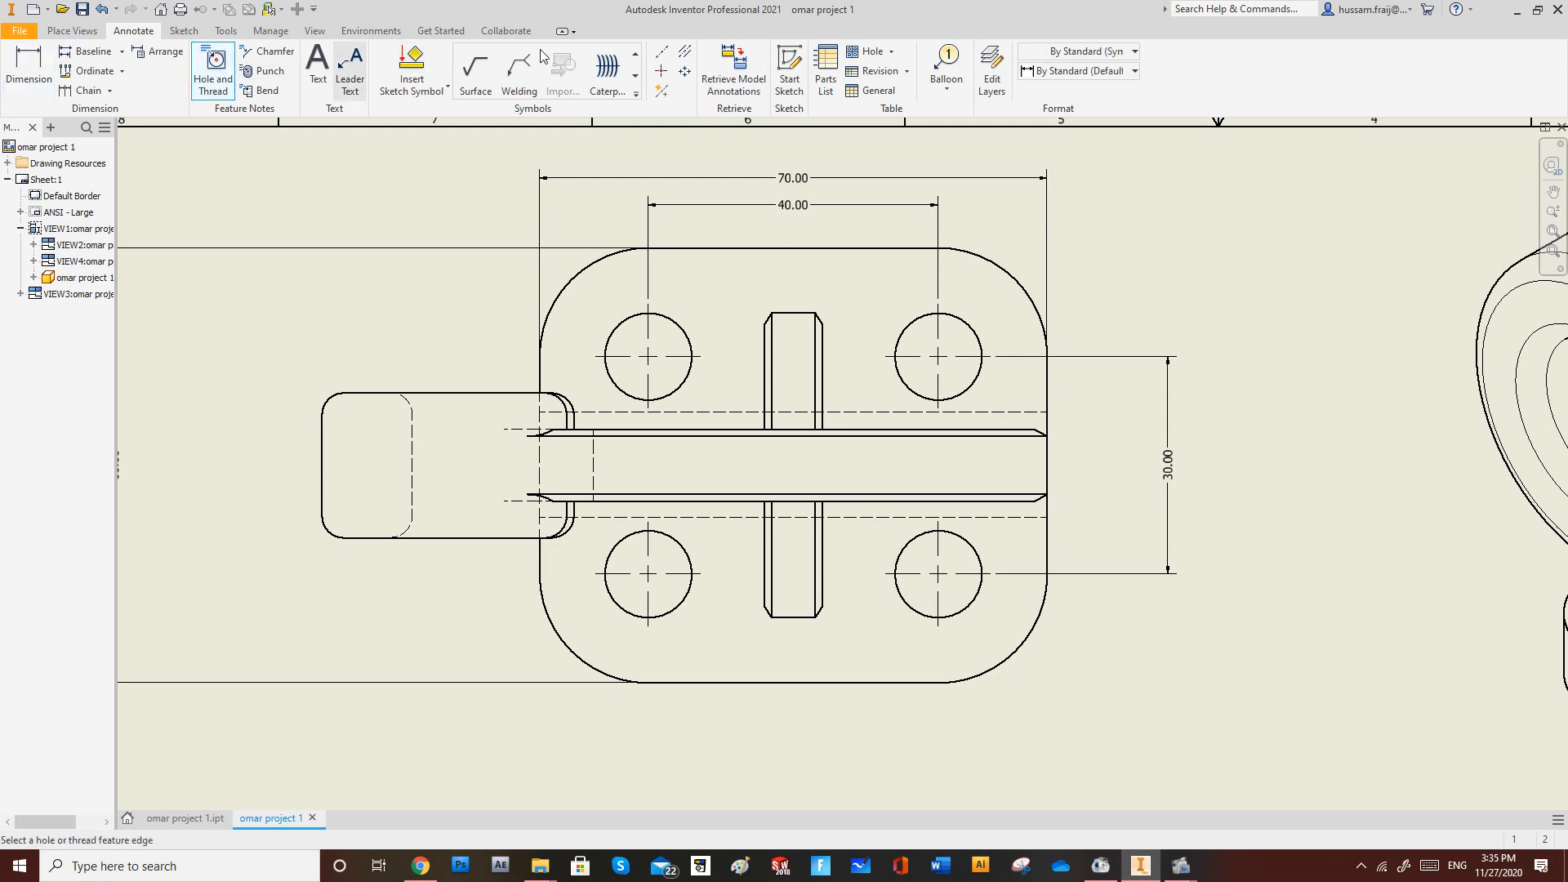
{"action": "left_click", "coordinate": [976, 327]}
{"action": "left_click", "coordinate": [1116, 233]}
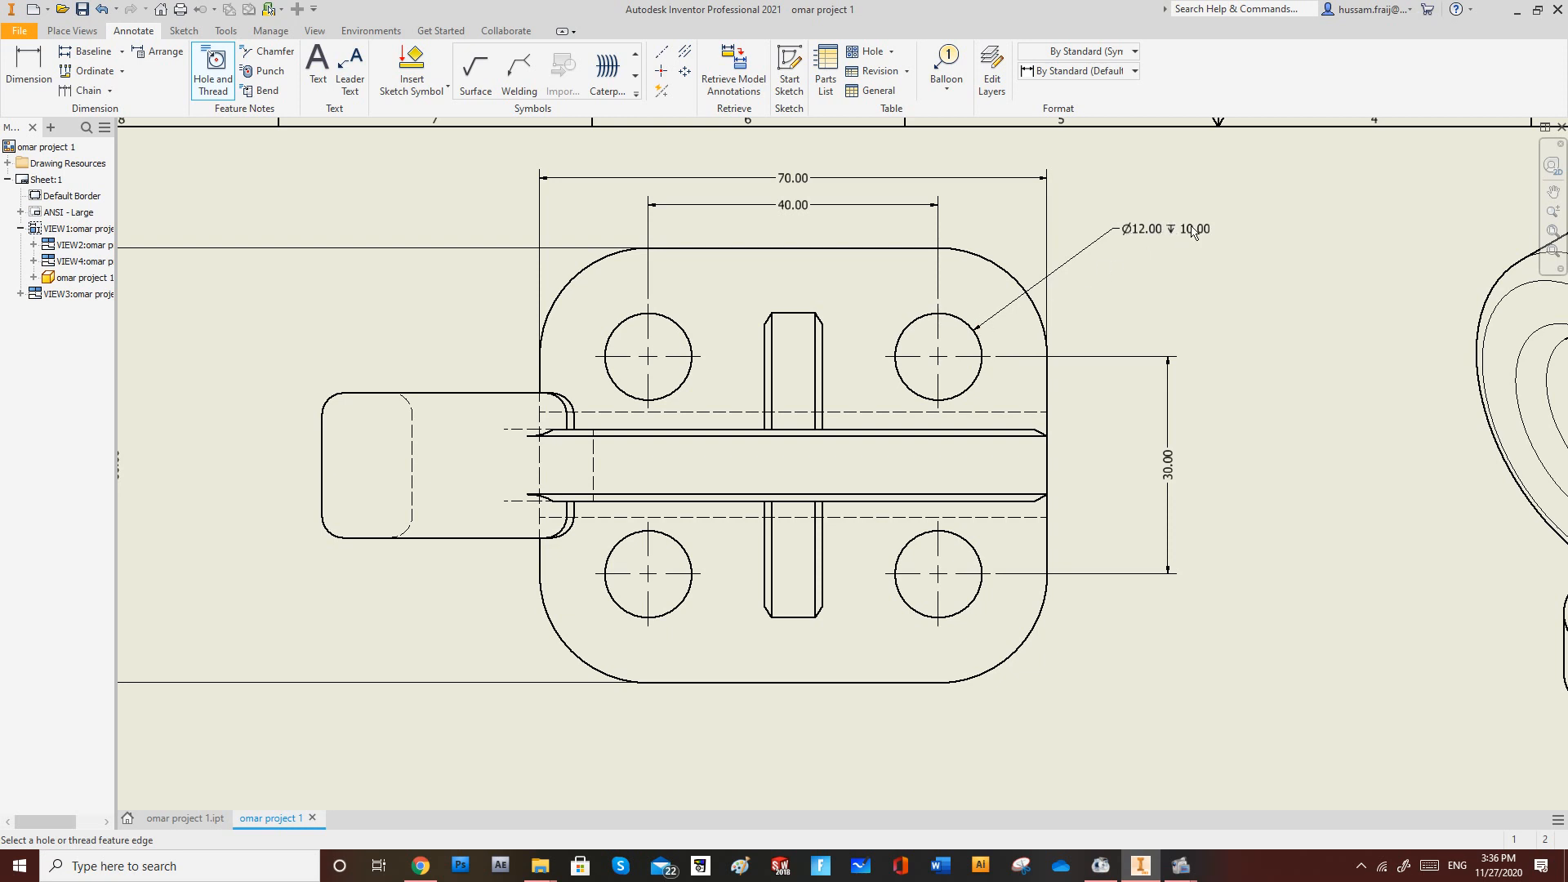
{"action": "key", "text": "Escape"}
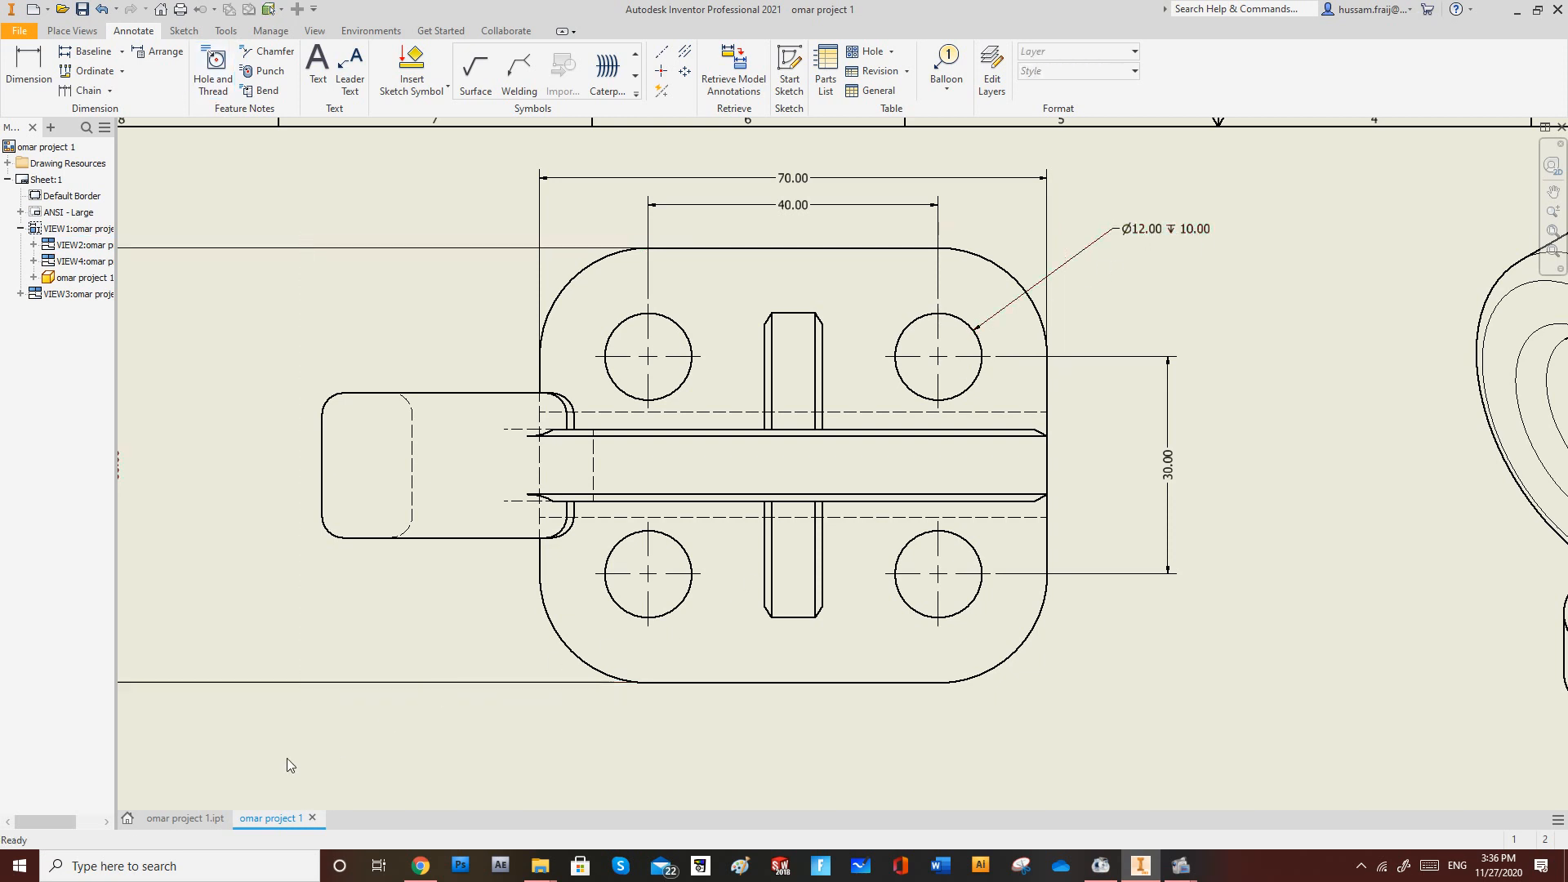
Examine the base plate extrusion and its sketch in the part model for how the four holes are defined, and return to the drawing.
{"action": "left_click", "coordinate": [151, 818]}
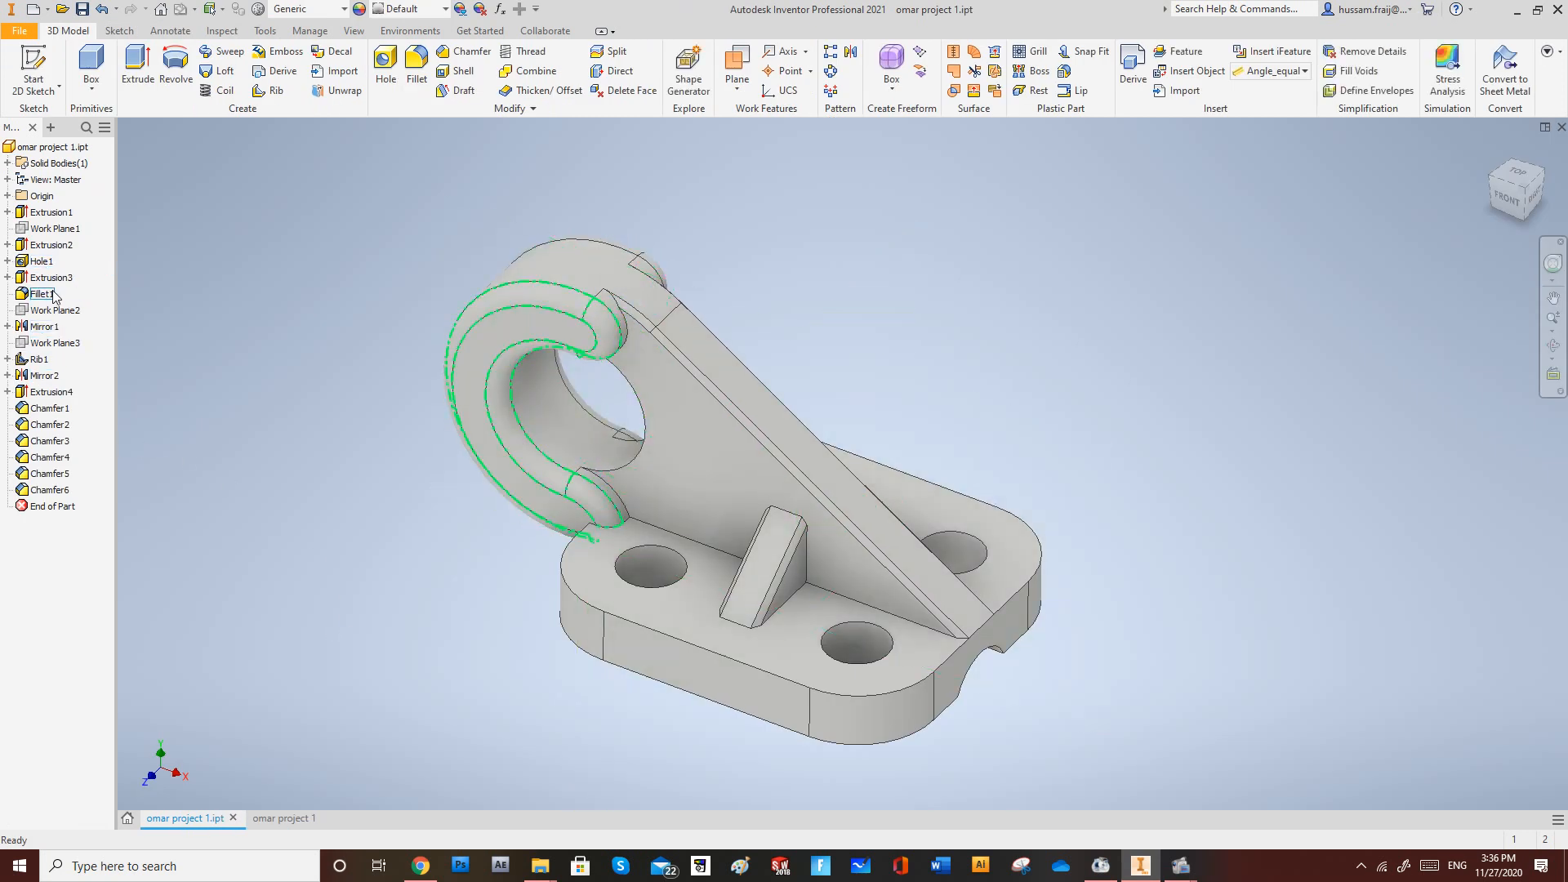
{"action": "left_click", "coordinate": [652, 562]}
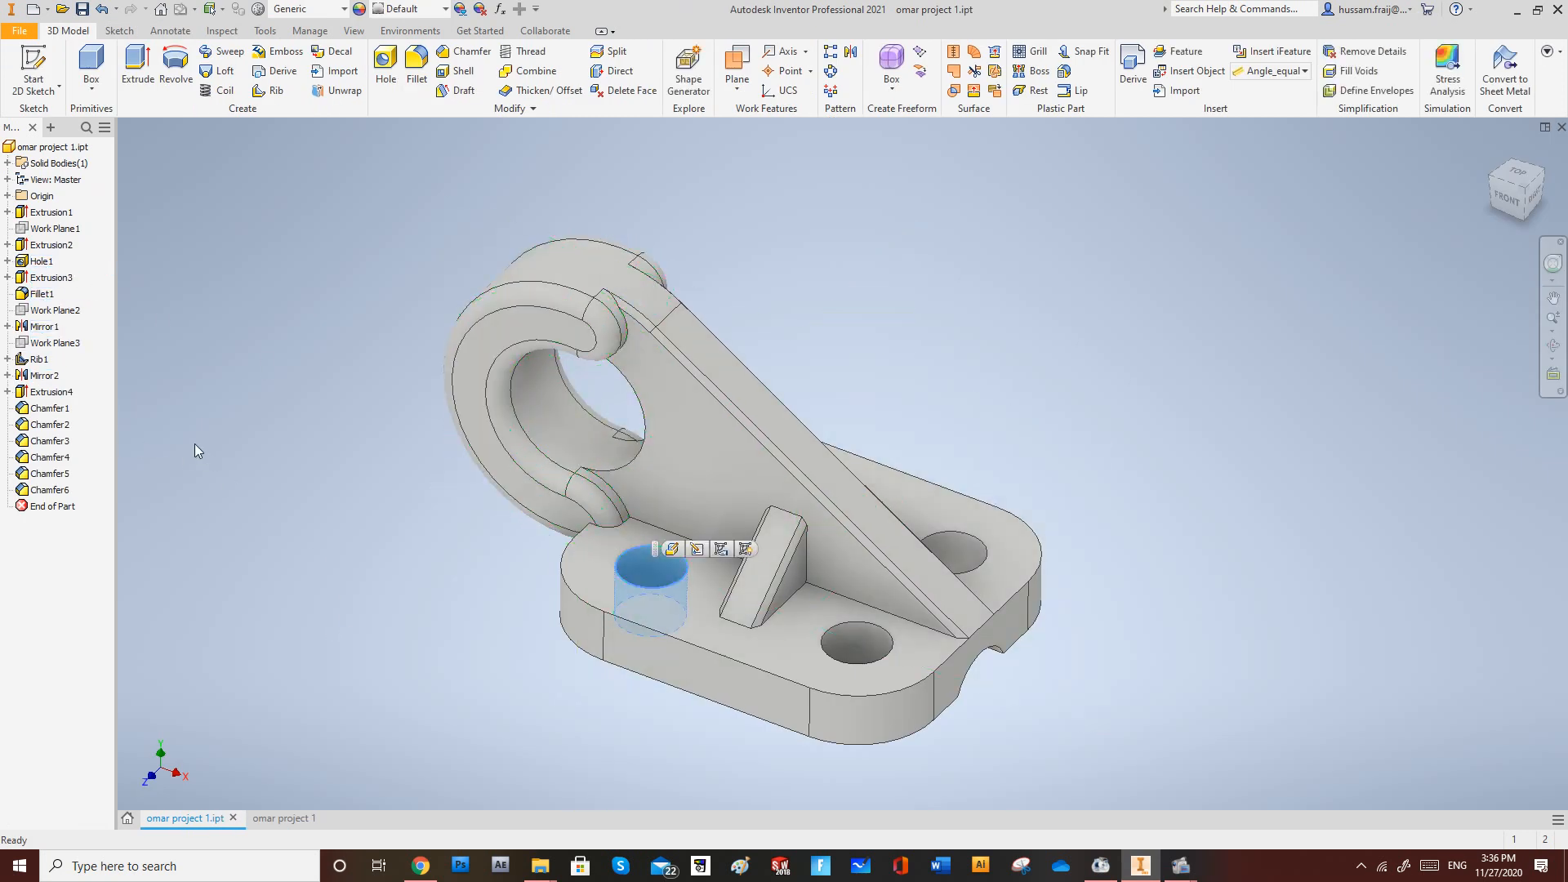
{"action": "left_click", "coordinate": [51, 393]}
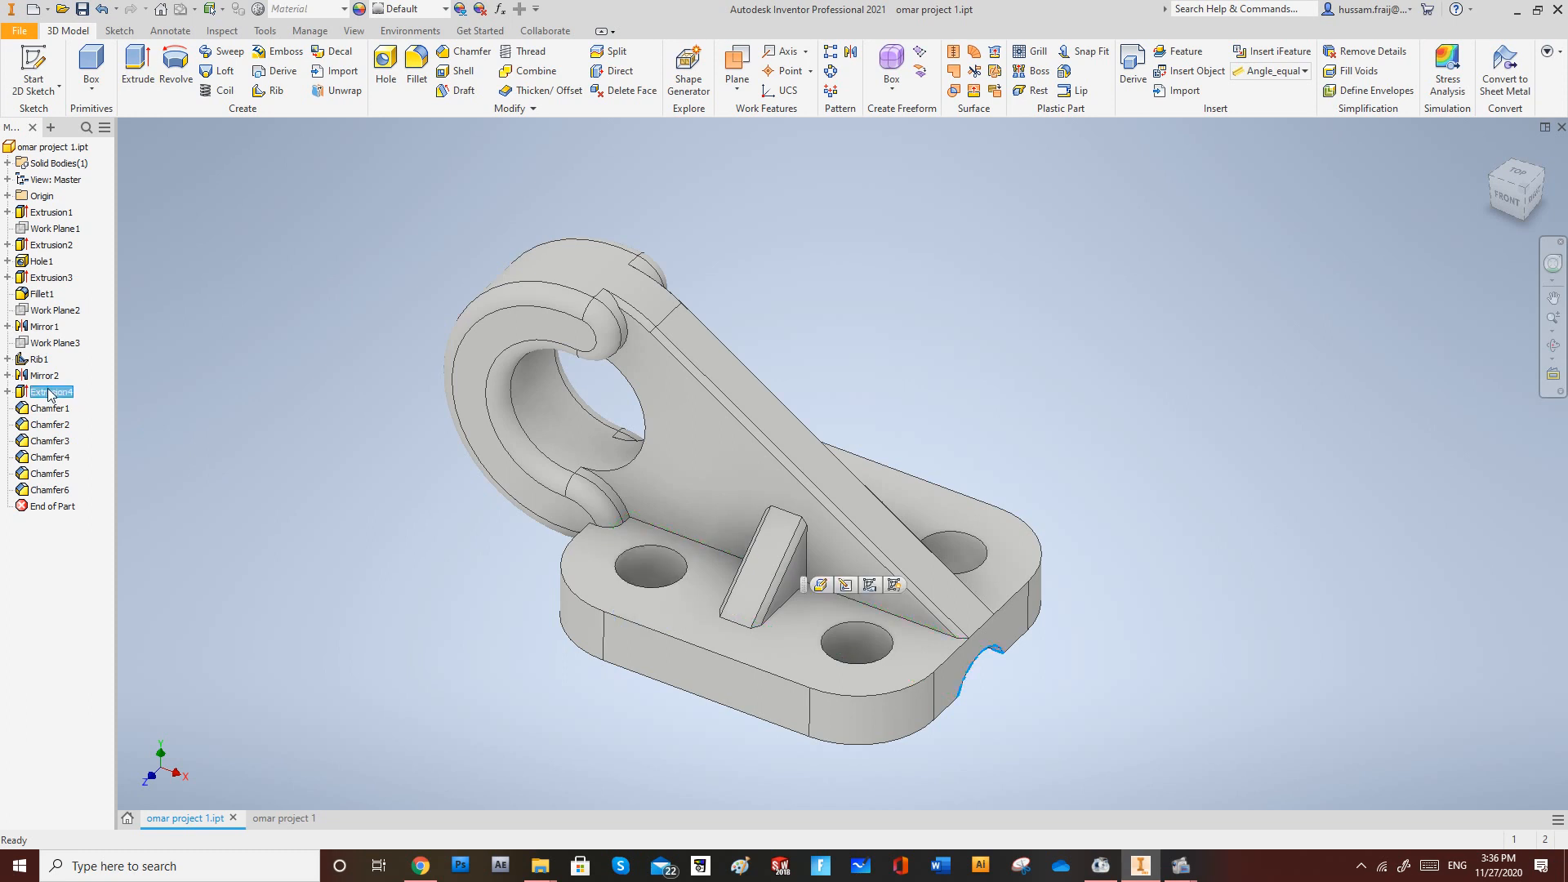
{"action": "left_click", "coordinate": [51, 278]}
{"action": "left_click", "coordinate": [50, 245]}
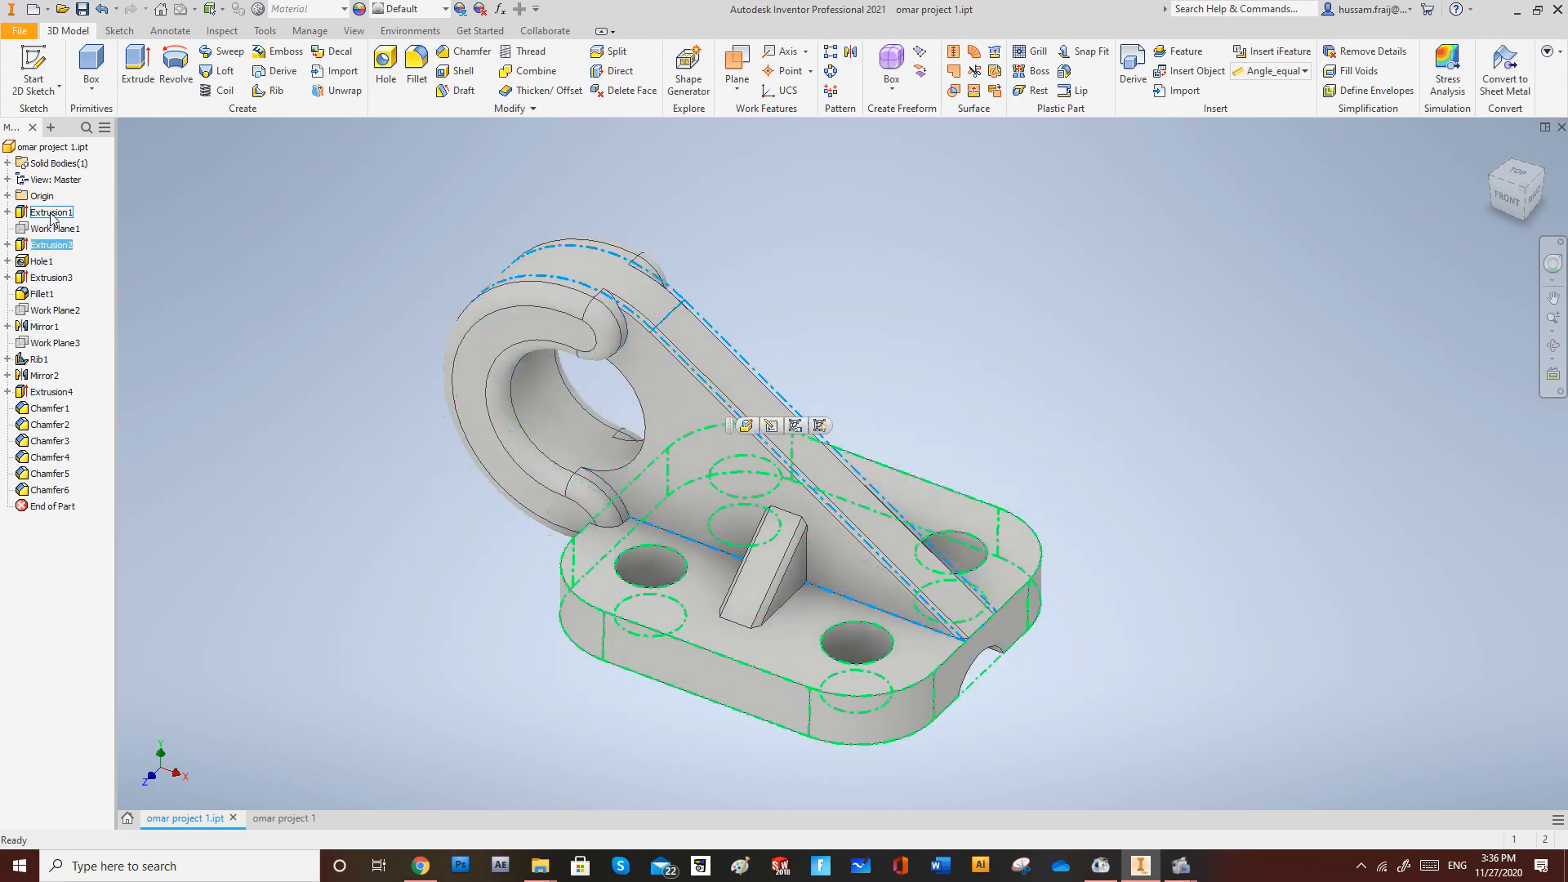
{"action": "left_click", "coordinate": [51, 212]}
{"action": "left_click", "coordinate": [2, 211]}
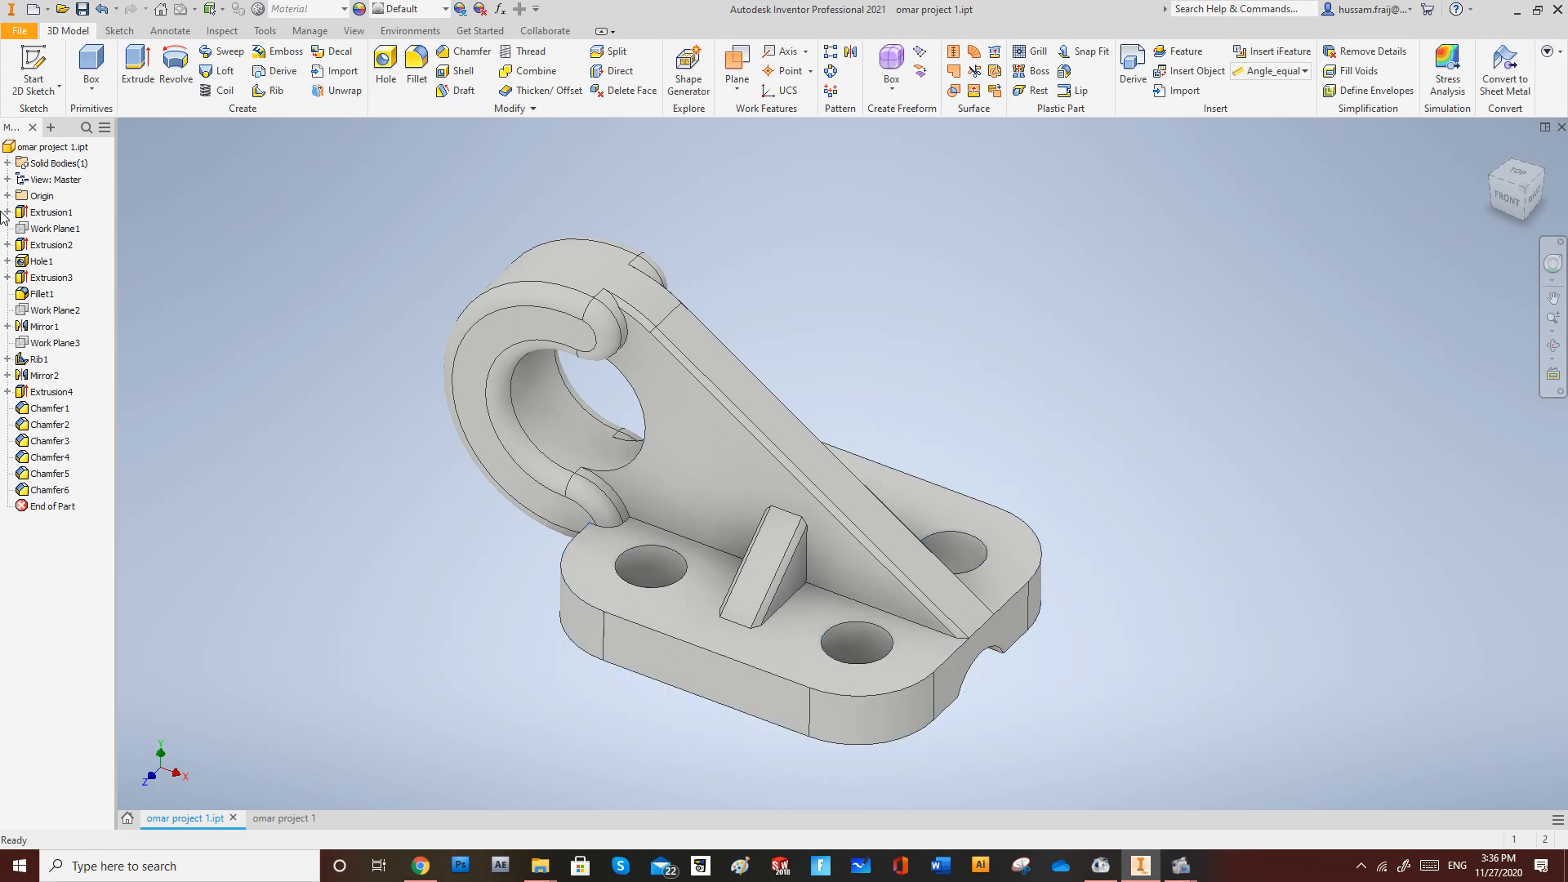
{"action": "left_click", "coordinate": [7, 211]}
{"action": "left_click", "coordinate": [57, 228]}
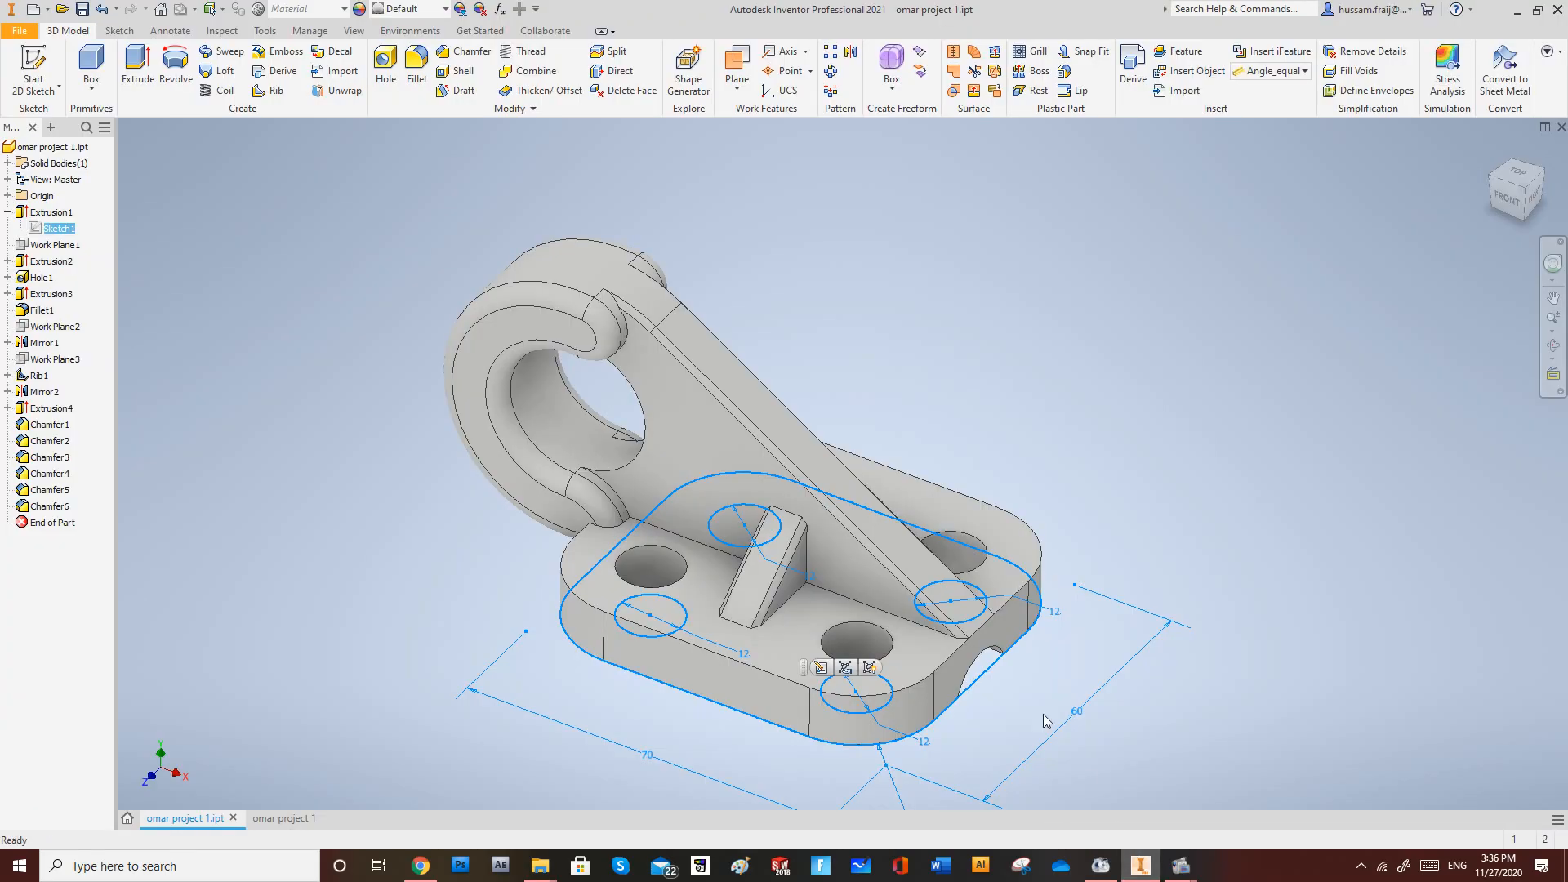
{"action": "left_click", "coordinate": [283, 818]}
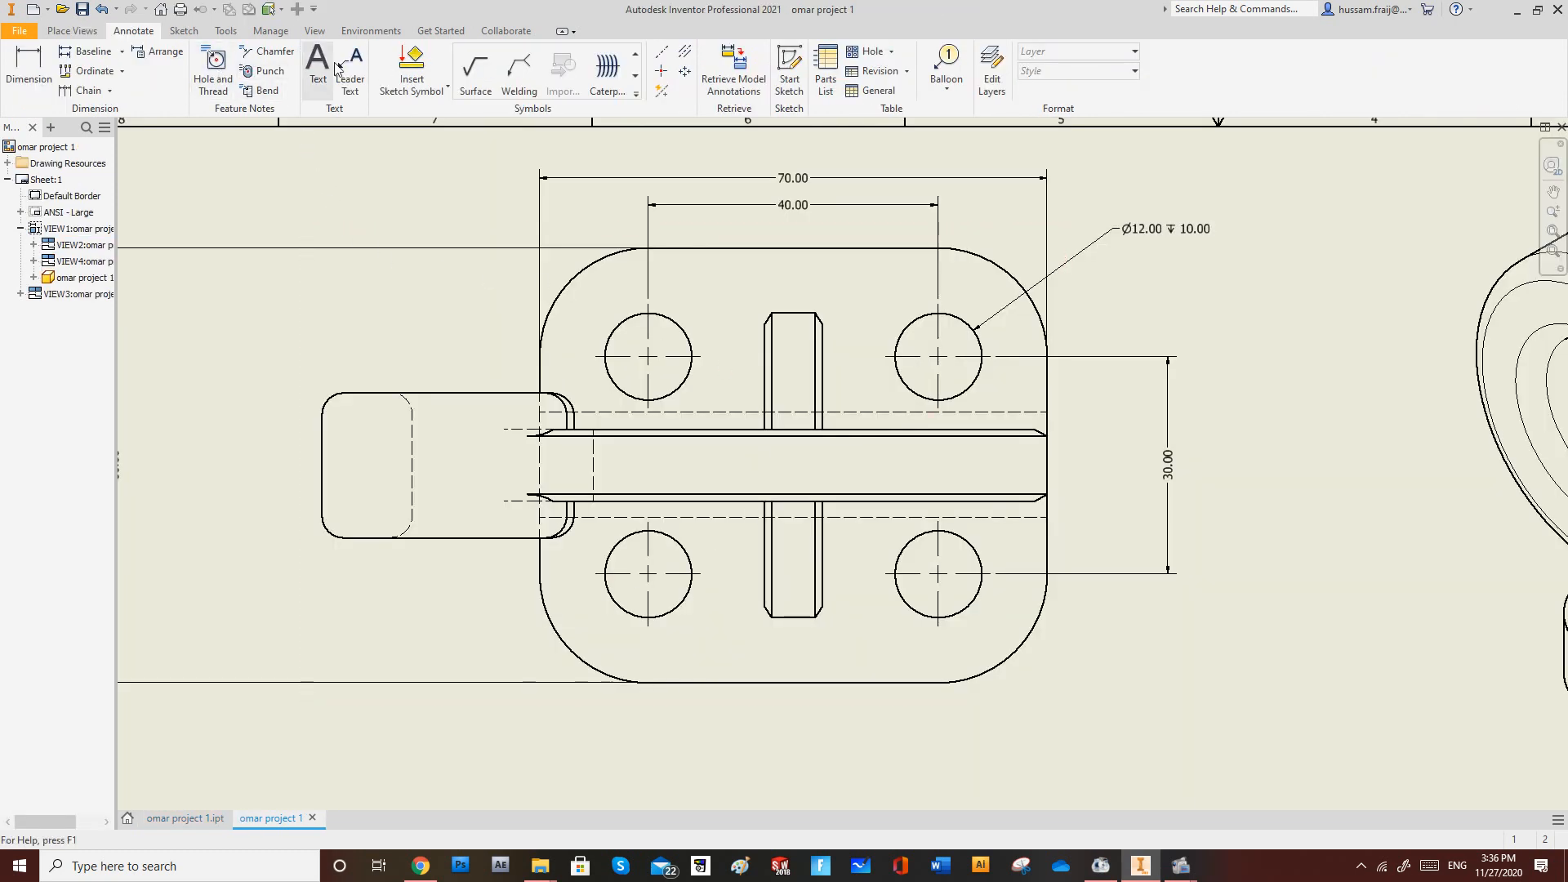
Insert the quantity note before the diameter in the plate hole's note.
{"action": "double_click", "coordinate": [1148, 238]}
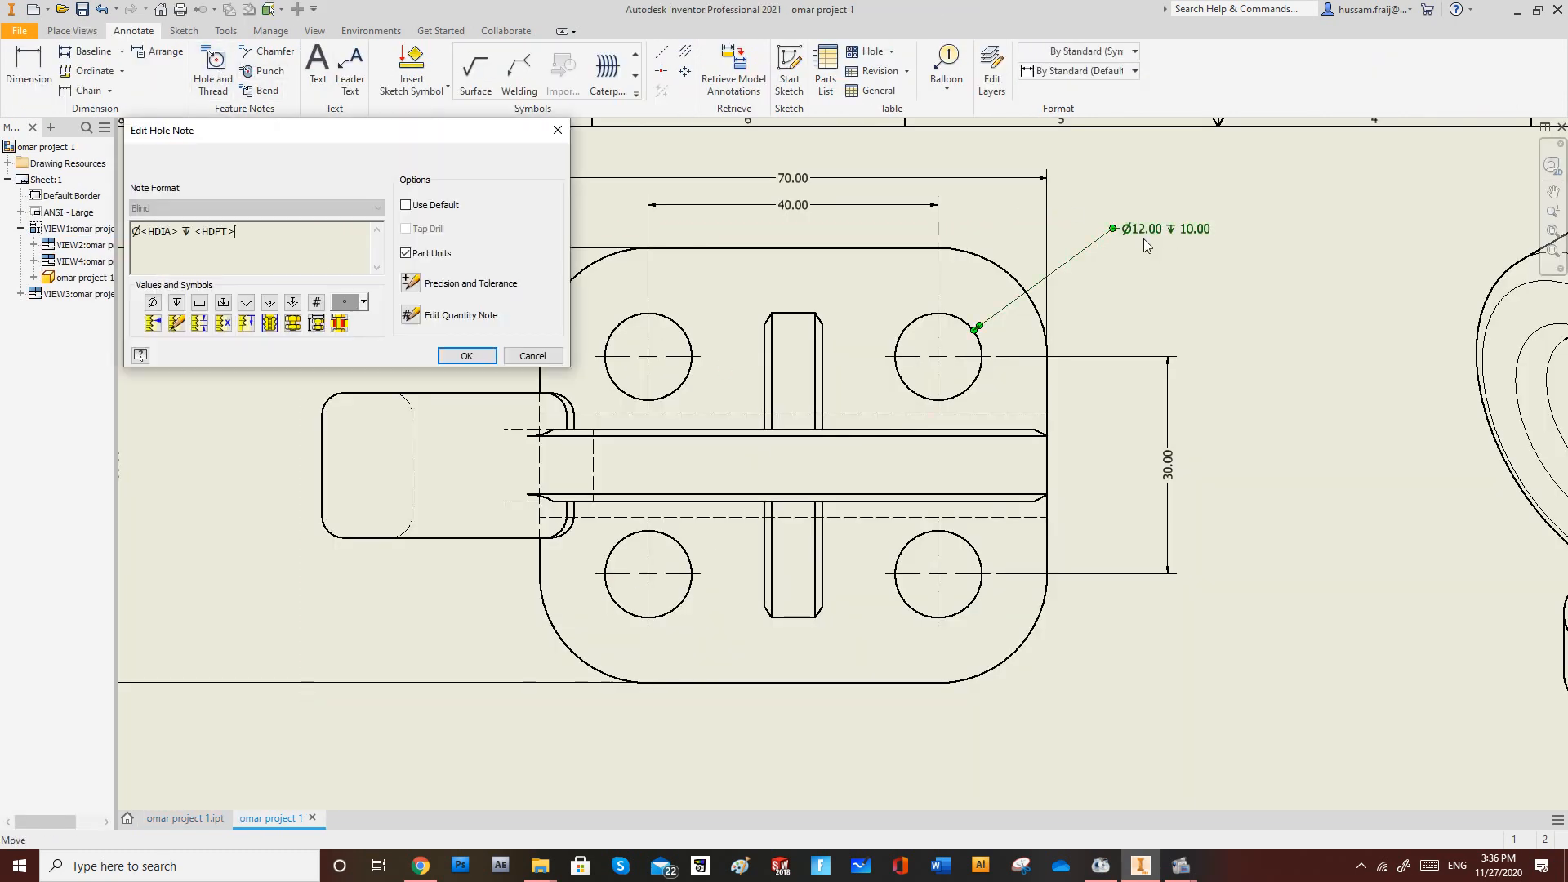
{"action": "left_click", "coordinate": [317, 302]}
{"action": "left_click", "coordinate": [462, 357]}
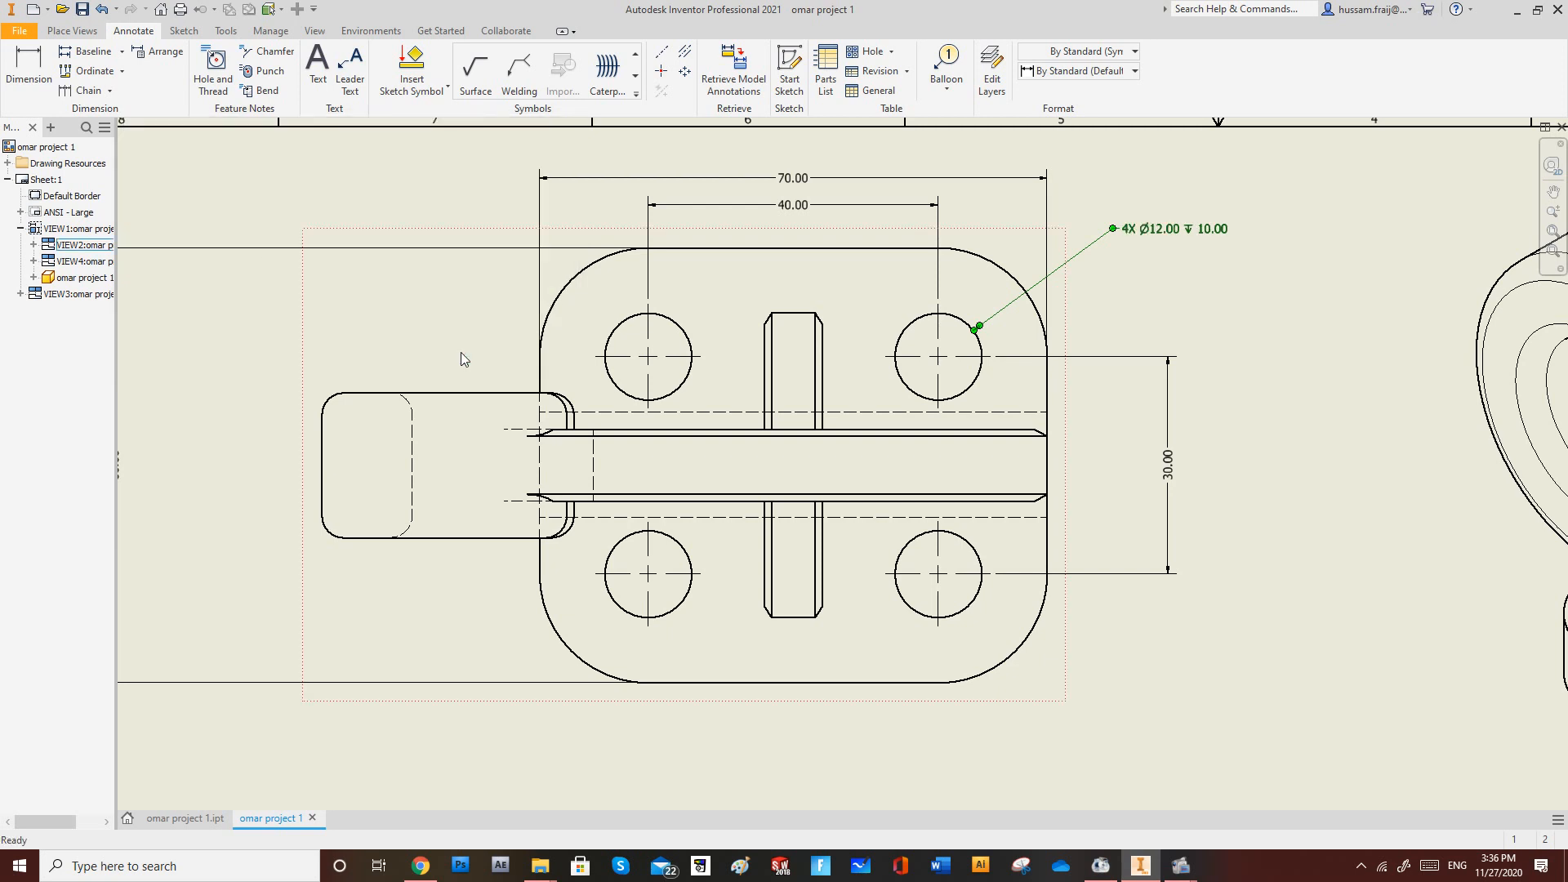
{"action": "left_click", "coordinate": [1287, 275]}
{"action": "scroll", "coordinate": [1184, 217], "scroll_direction": "down", "scroll_amount": 2}
{"action": "scroll", "coordinate": [1184, 218], "scroll_direction": "up", "scroll_amount": 5}
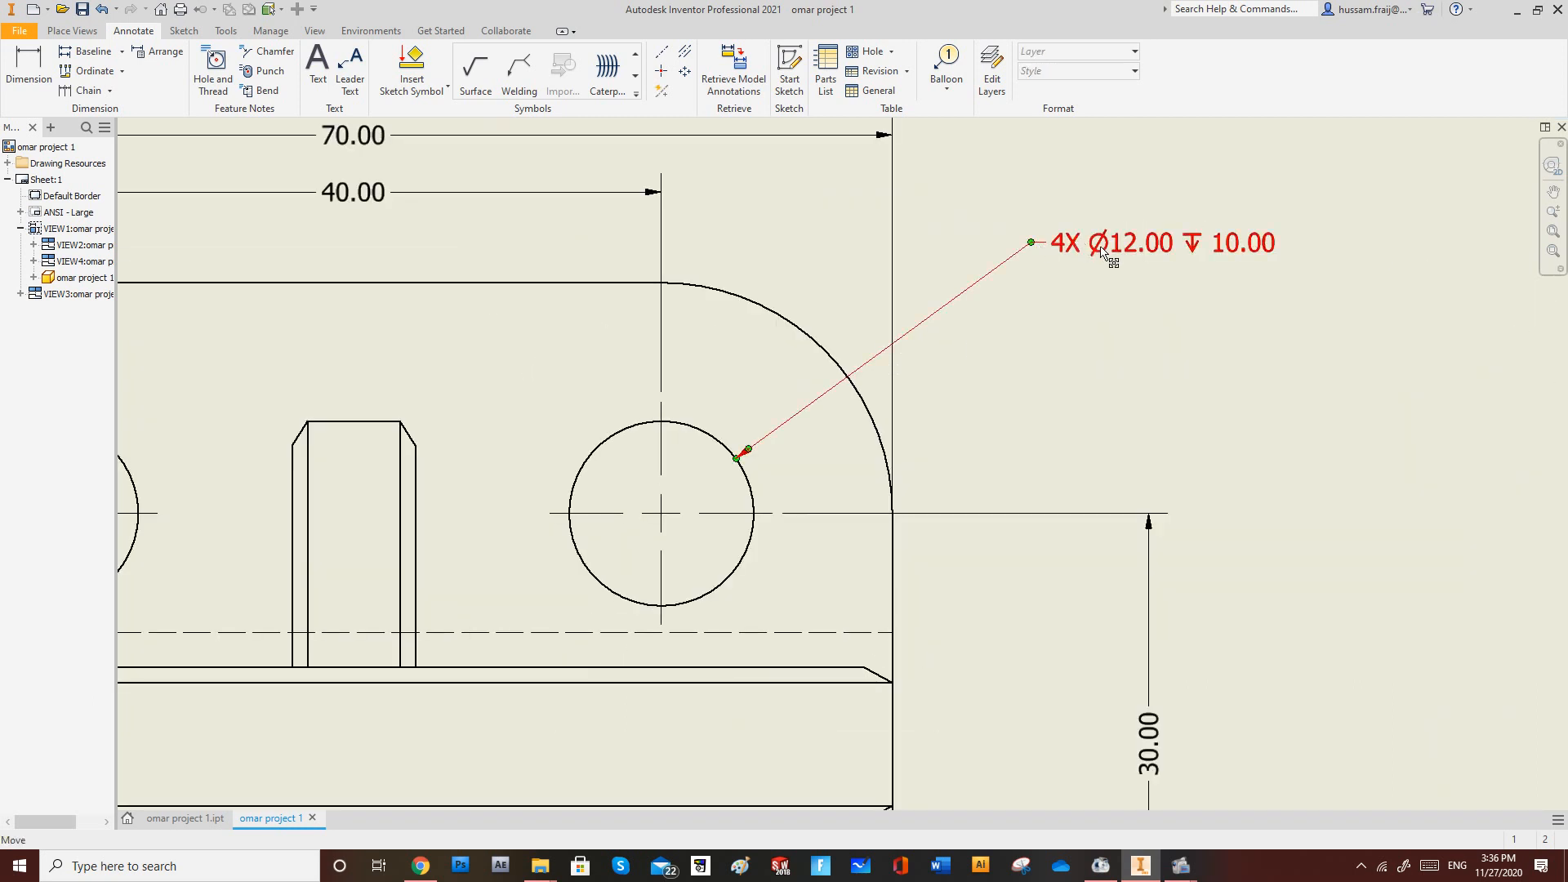
Remove the quantity note from the plate hole's note and insert it again before the diameter.
{"action": "left_click", "coordinate": [1102, 249]}
{"action": "double_click", "coordinate": [1101, 251]}
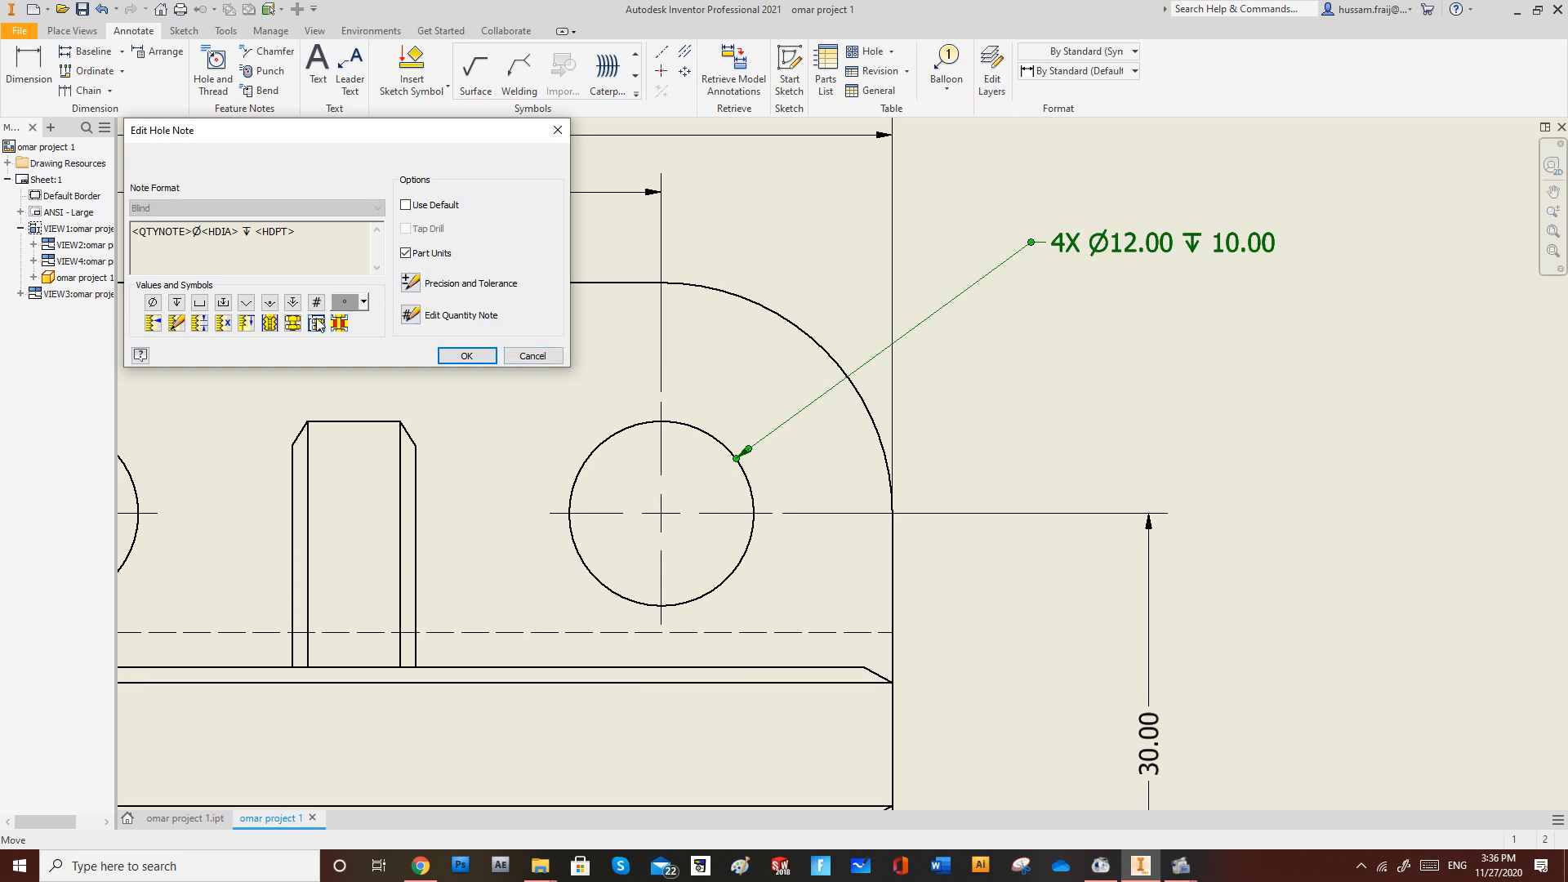
{"action": "left_click_drag", "start_coordinate": [190, 232], "coordinate": [84, 225]}
{"action": "key", "text": "Delete"}
{"action": "left_click", "coordinate": [467, 355]}
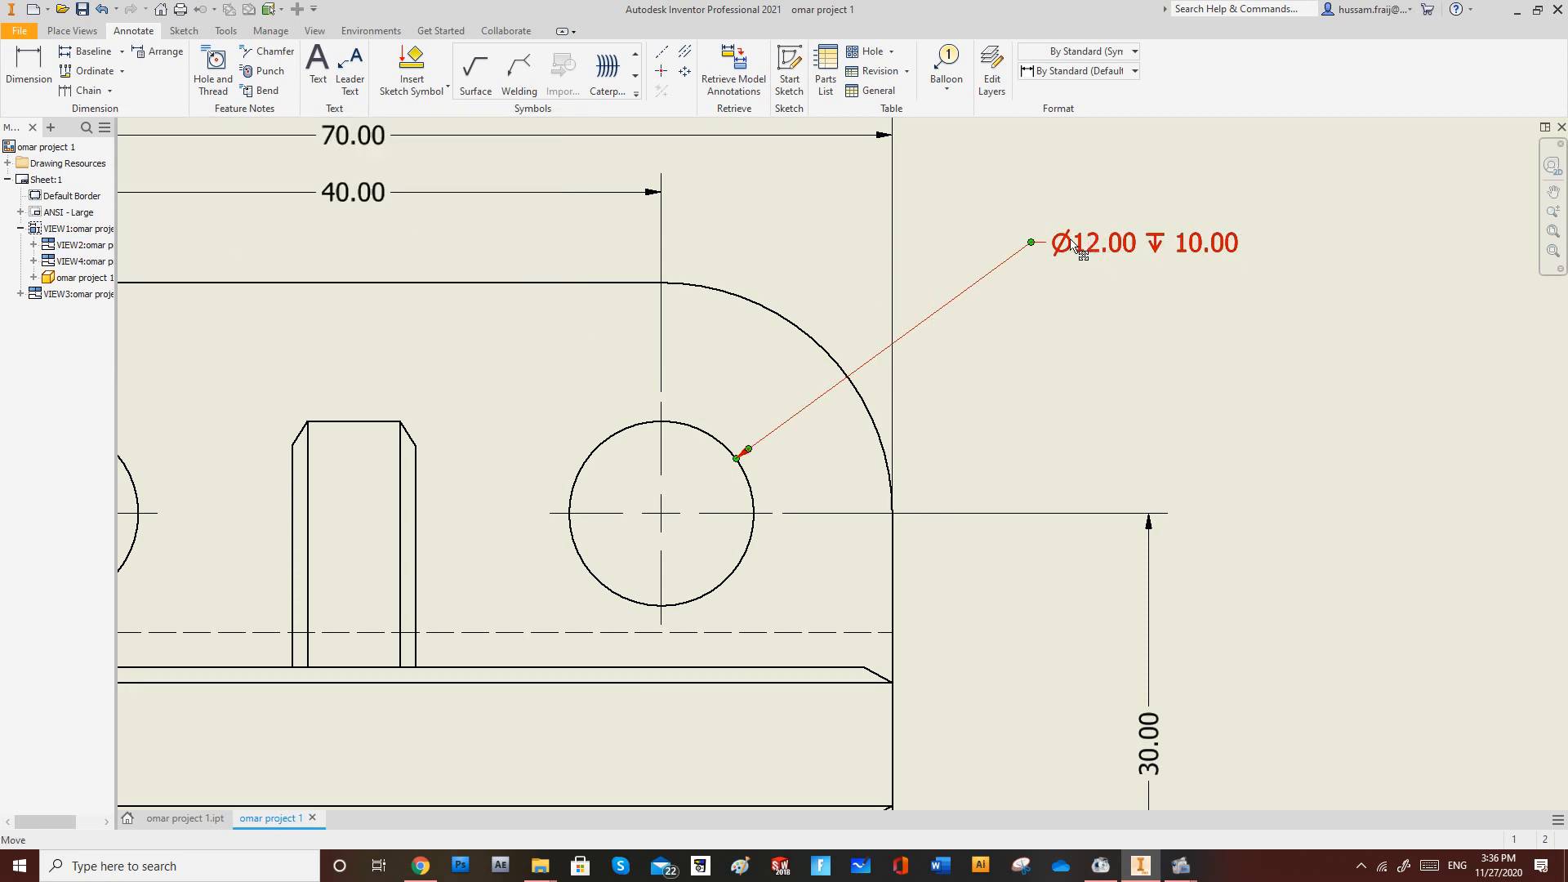
{"action": "double_click", "coordinate": [1076, 247]}
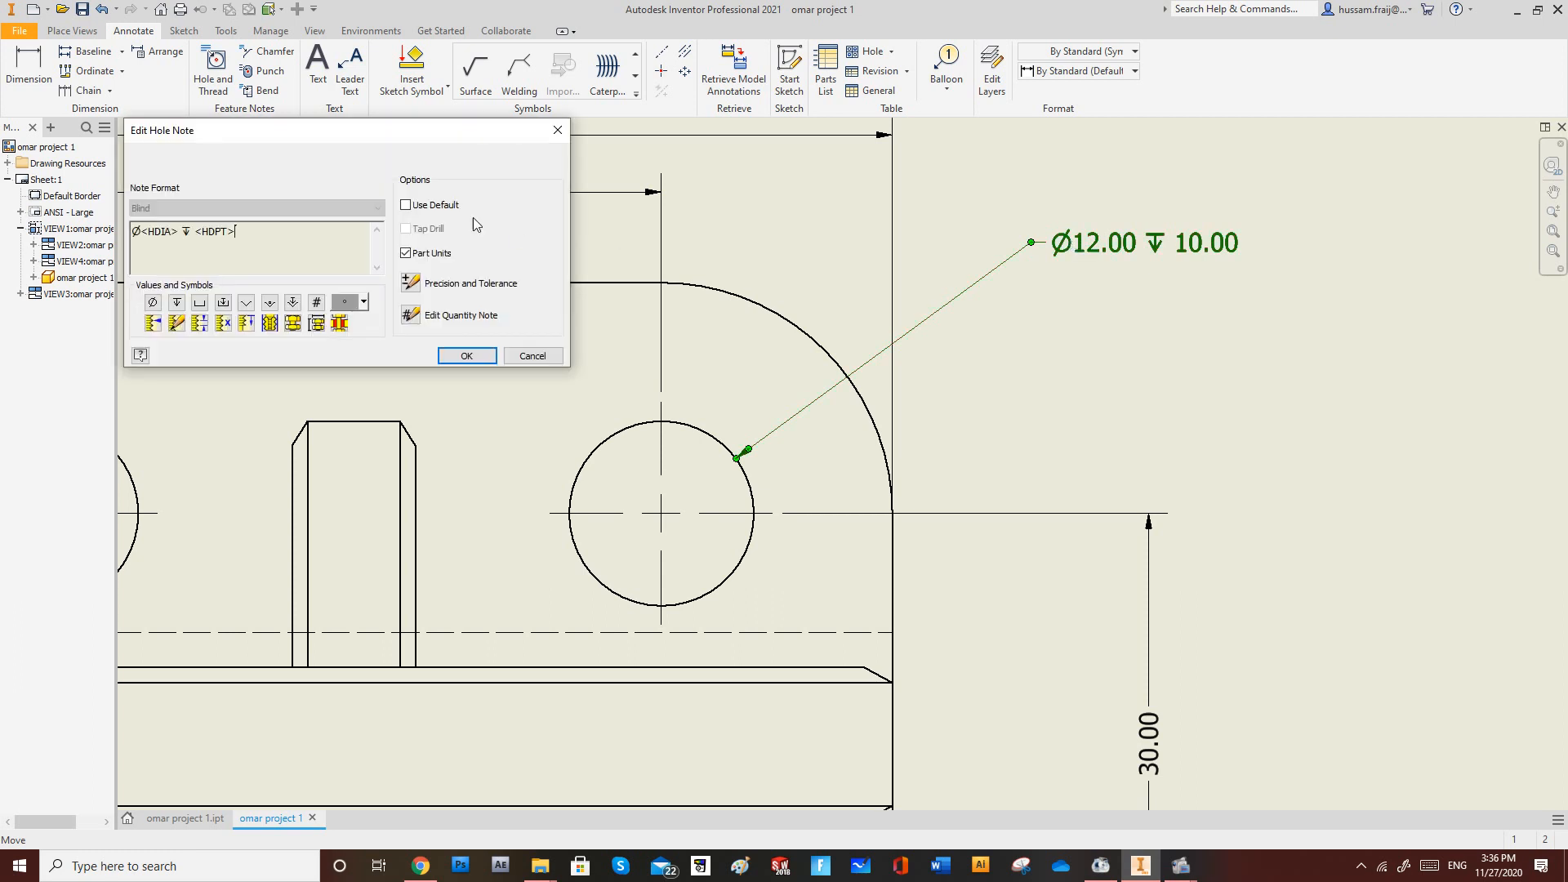
{"action": "left_click", "coordinate": [317, 304]}
{"action": "left_click", "coordinate": [466, 357]}
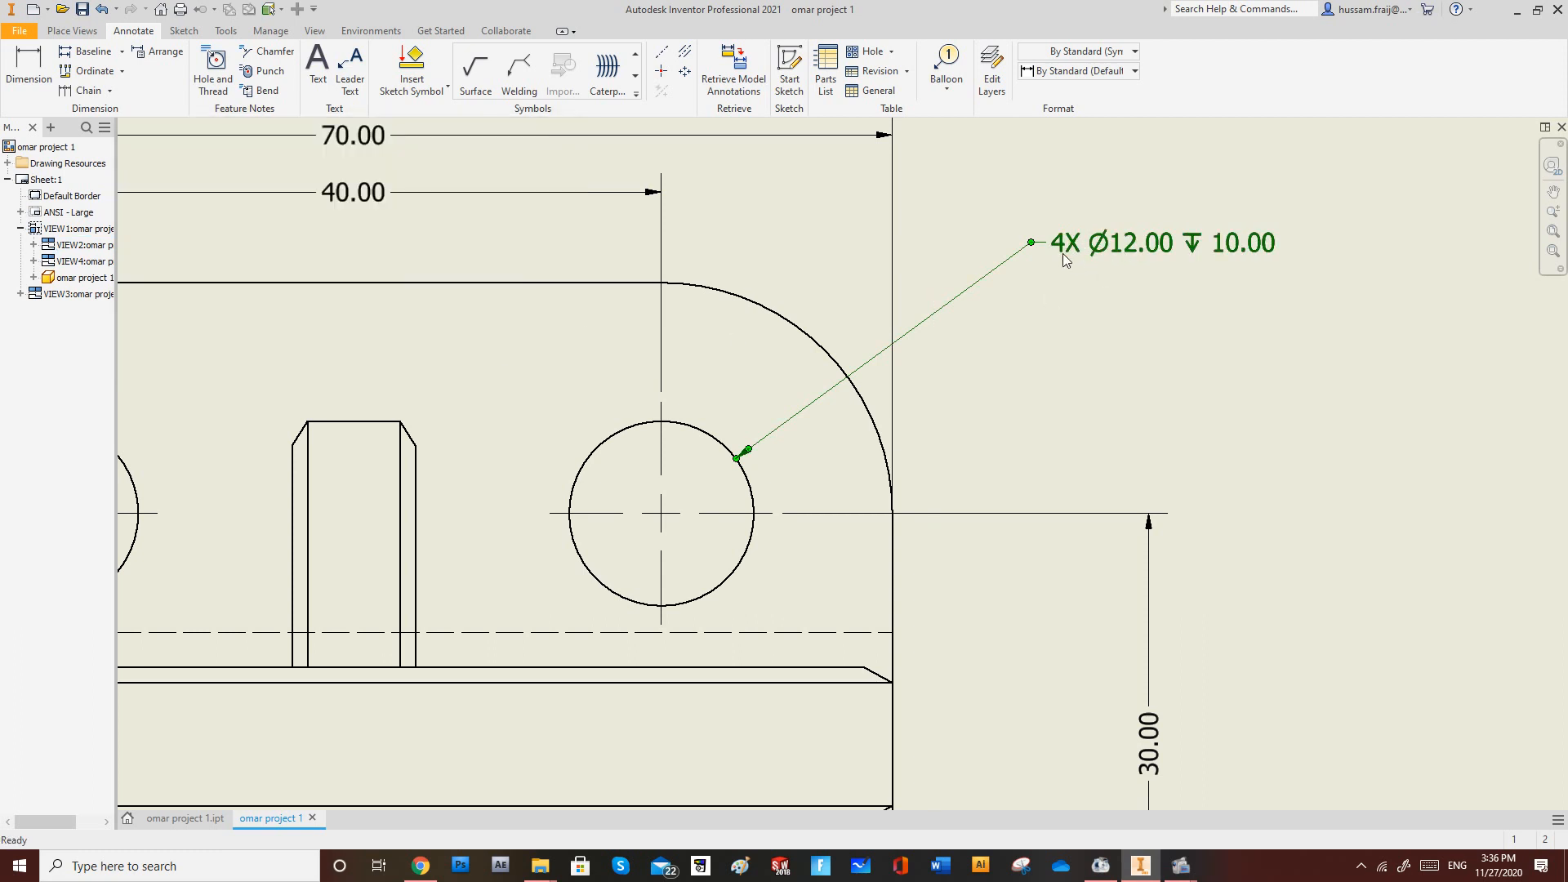
Move the plate hole's note slightly up and closer to the plate's upper right corner.
{"action": "scroll", "coordinate": [1121, 249], "scroll_direction": "up", "scroll_amount": 2}
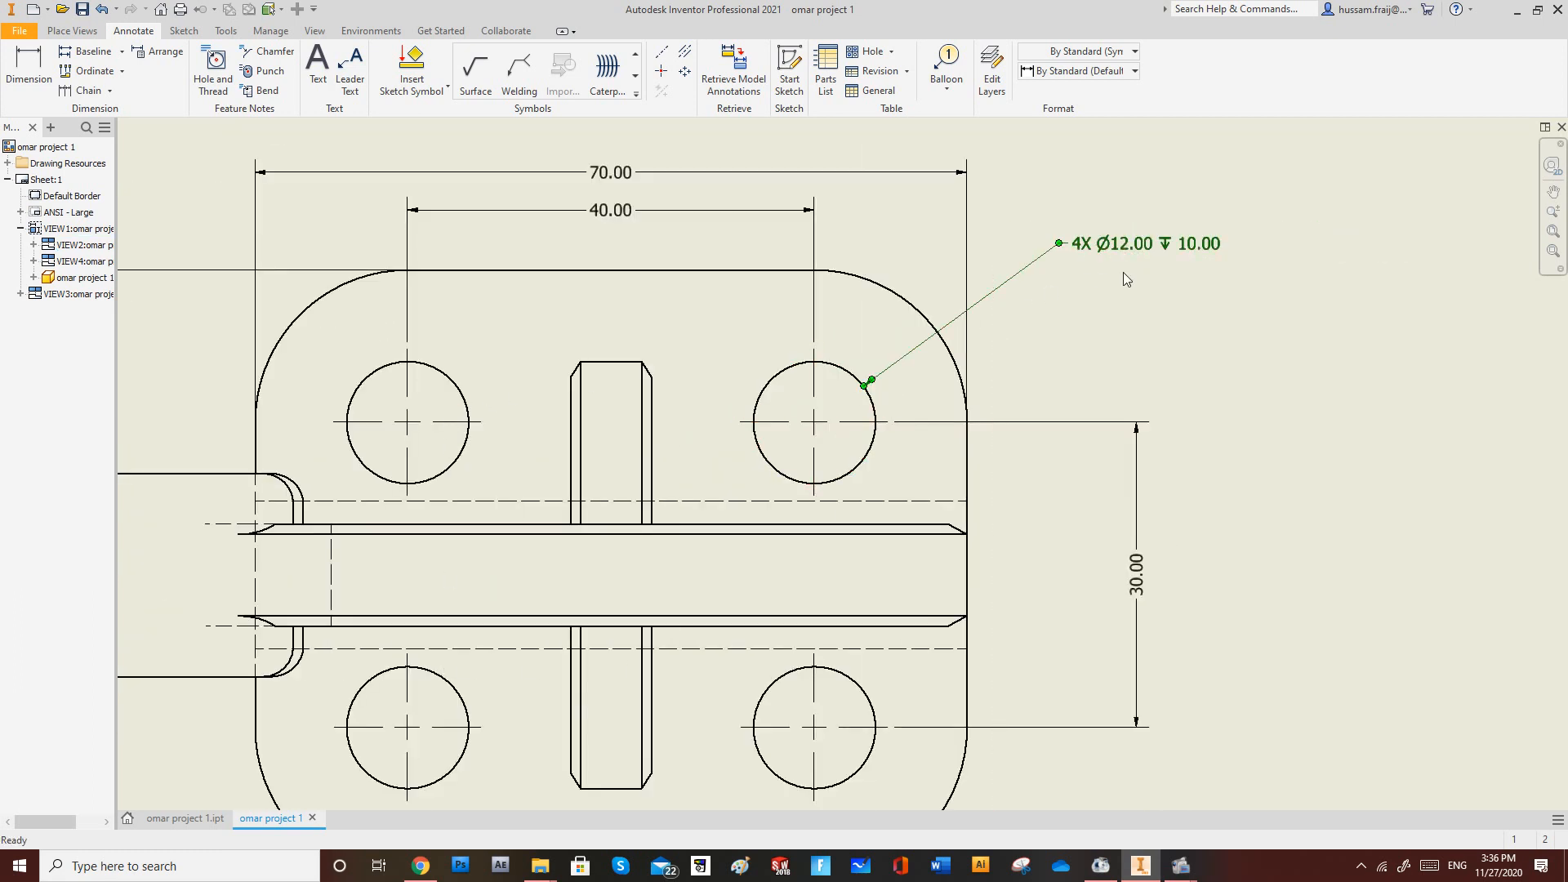
{"action": "left_click_drag", "start_coordinate": [1111, 250], "coordinate": [1087, 235]}
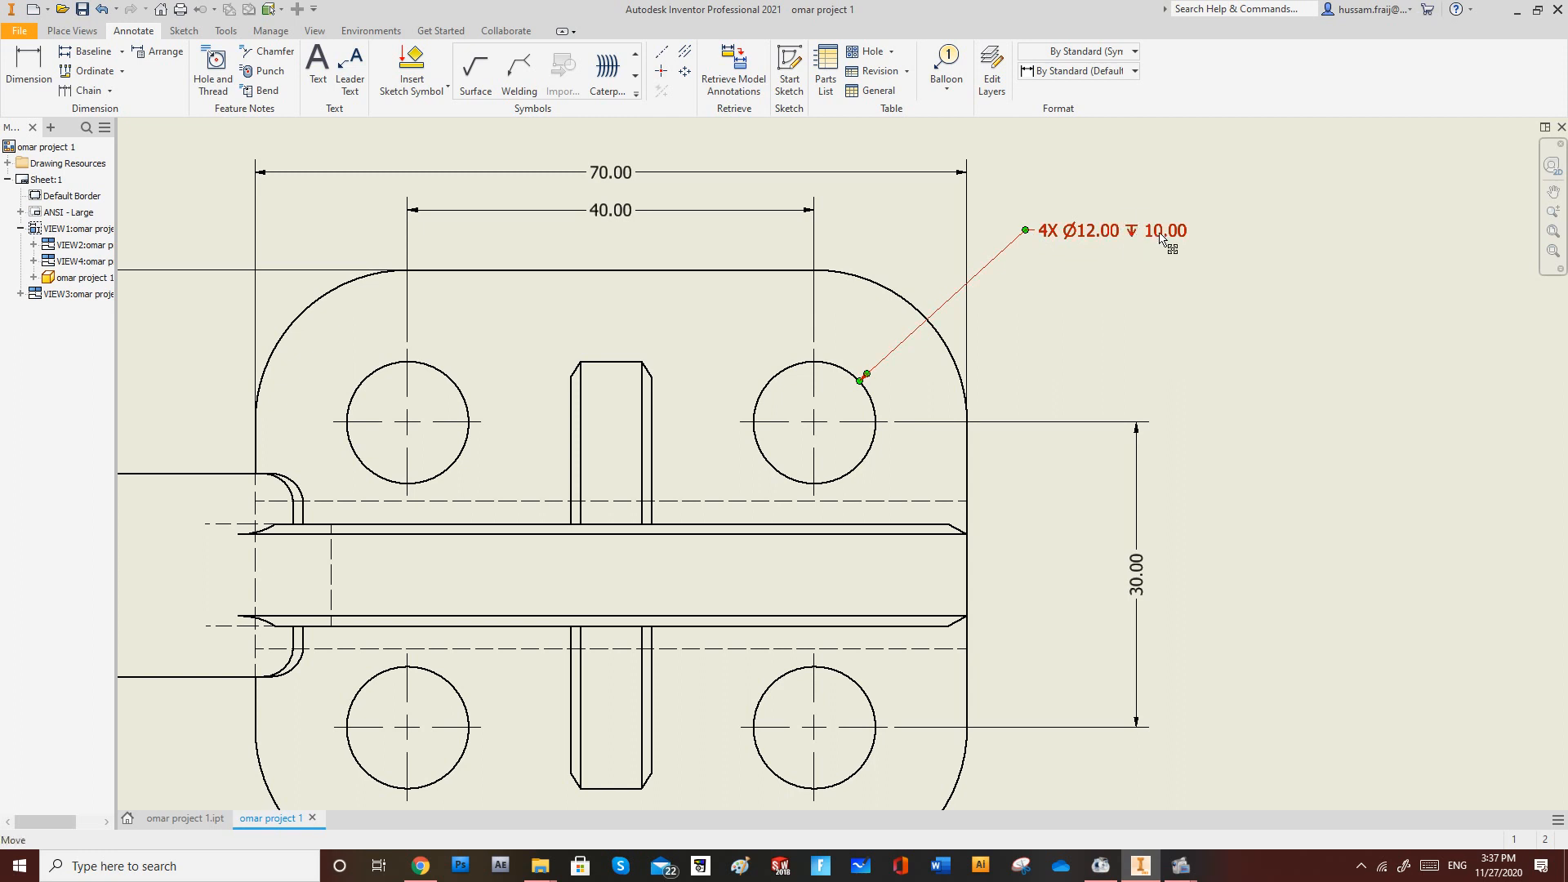
{"action": "scroll", "coordinate": [1045, 249], "scroll_direction": "up", "scroll_amount": 8}
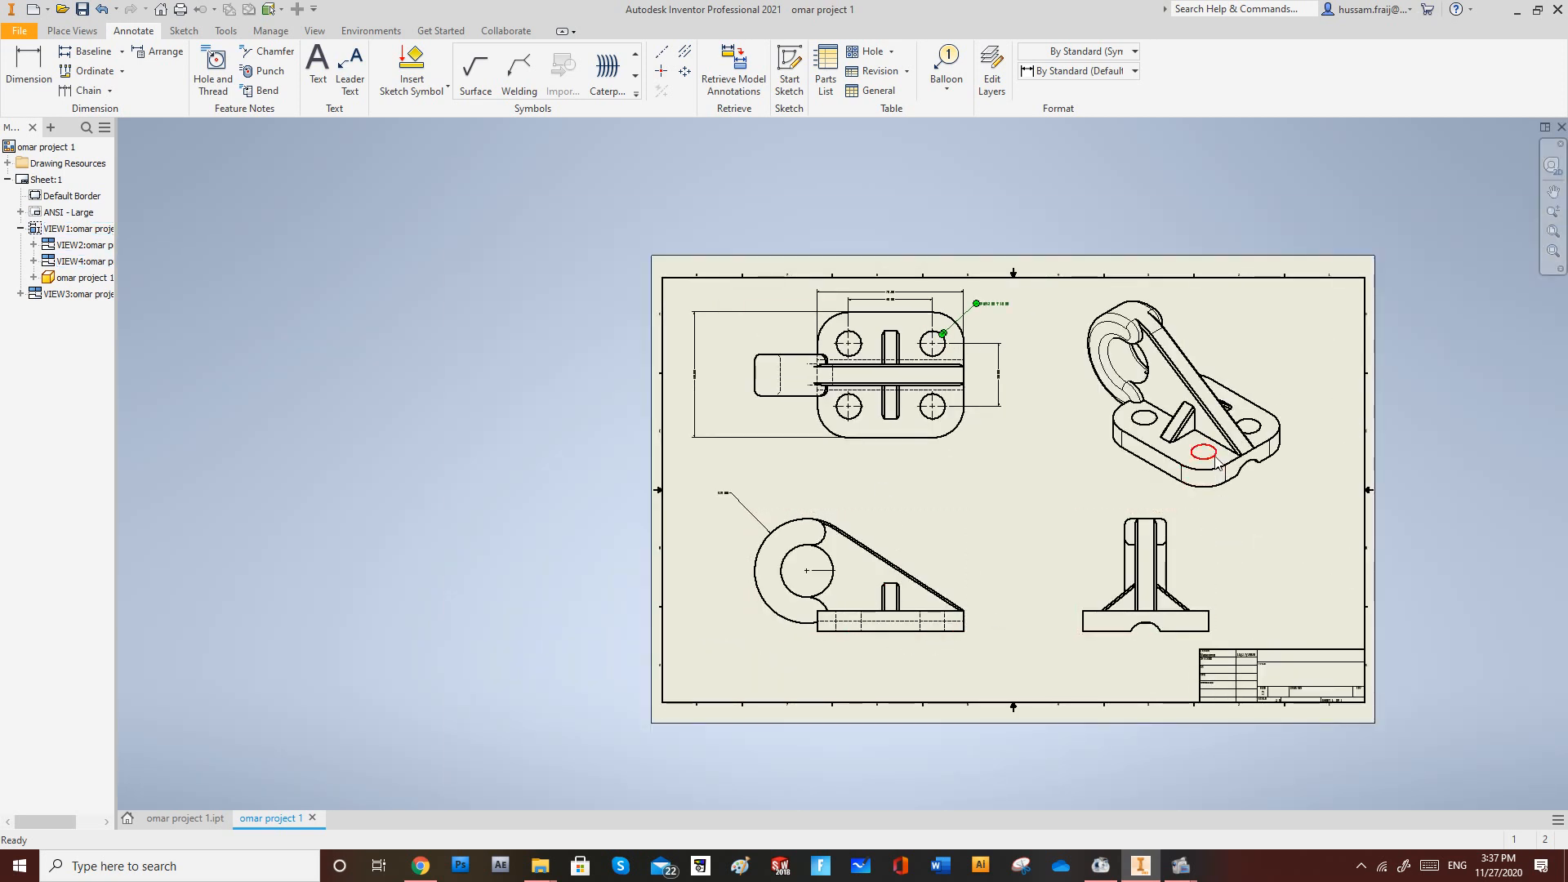
Edit the base plate extrusion in the part model to include the four 12 mm hole circles as profiles, keeping the 10 mm distance.
{"action": "left_click", "coordinate": [186, 818]}
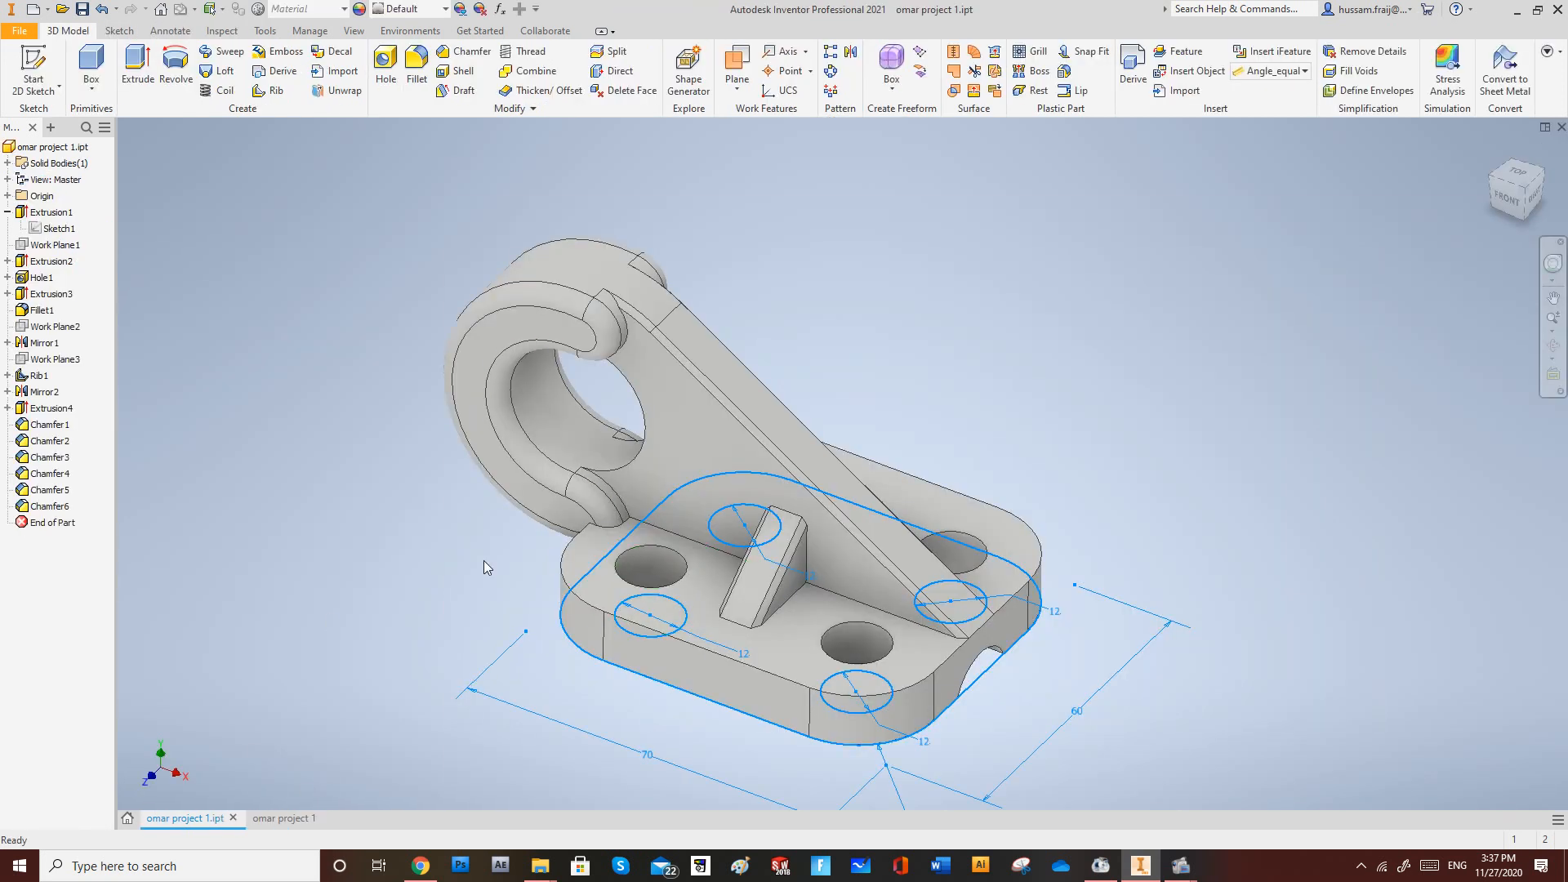
{"action": "left_click", "coordinate": [52, 214]}
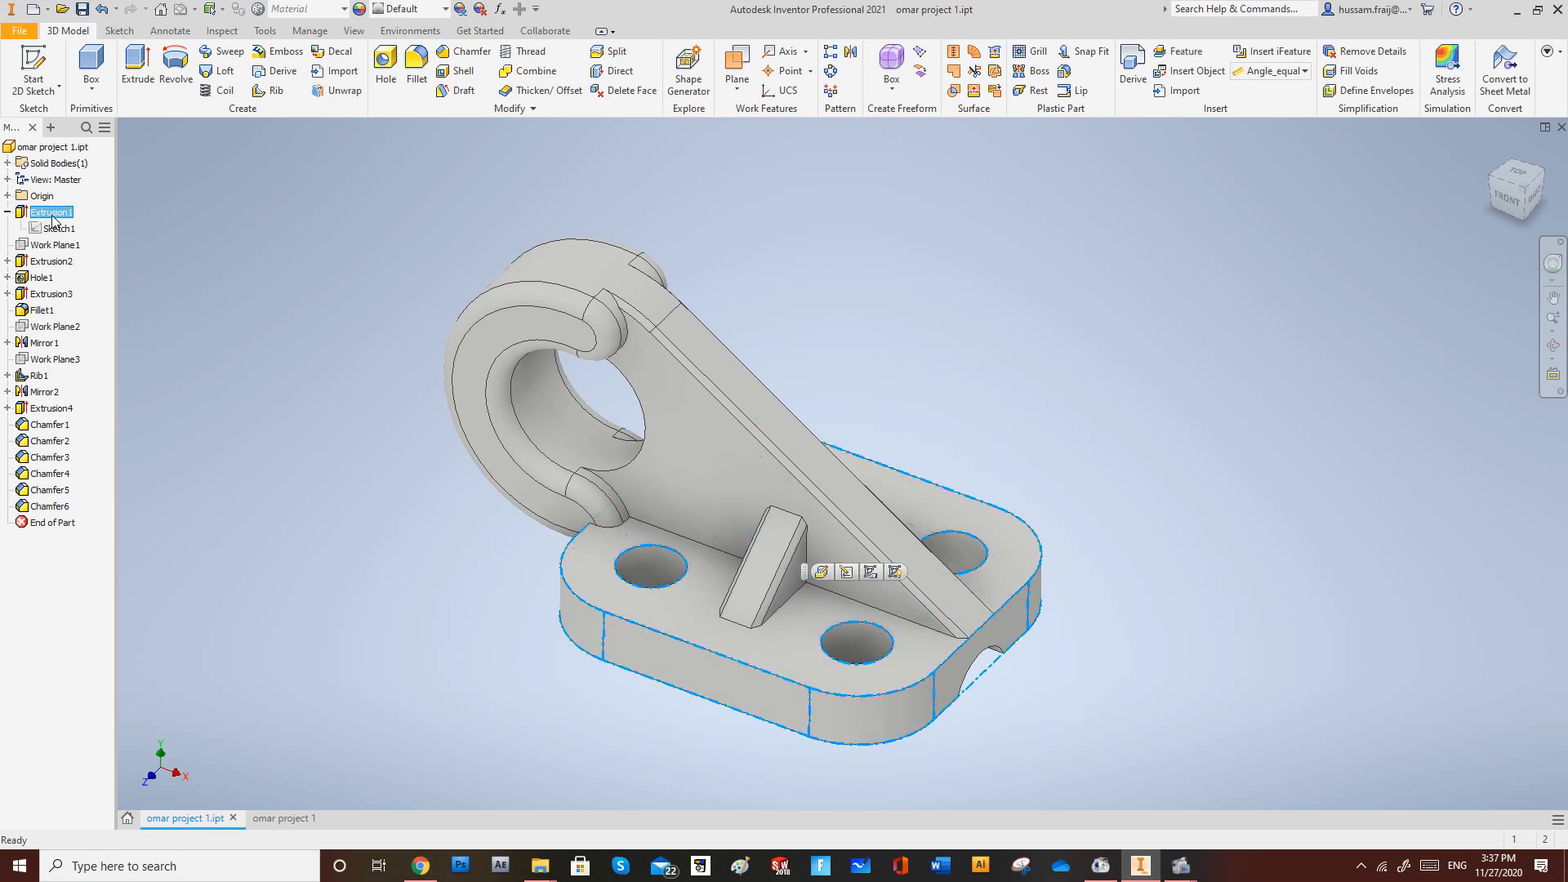
{"action": "right_click", "coordinate": [52, 214]}
{"action": "left_click", "coordinate": [99, 352]}
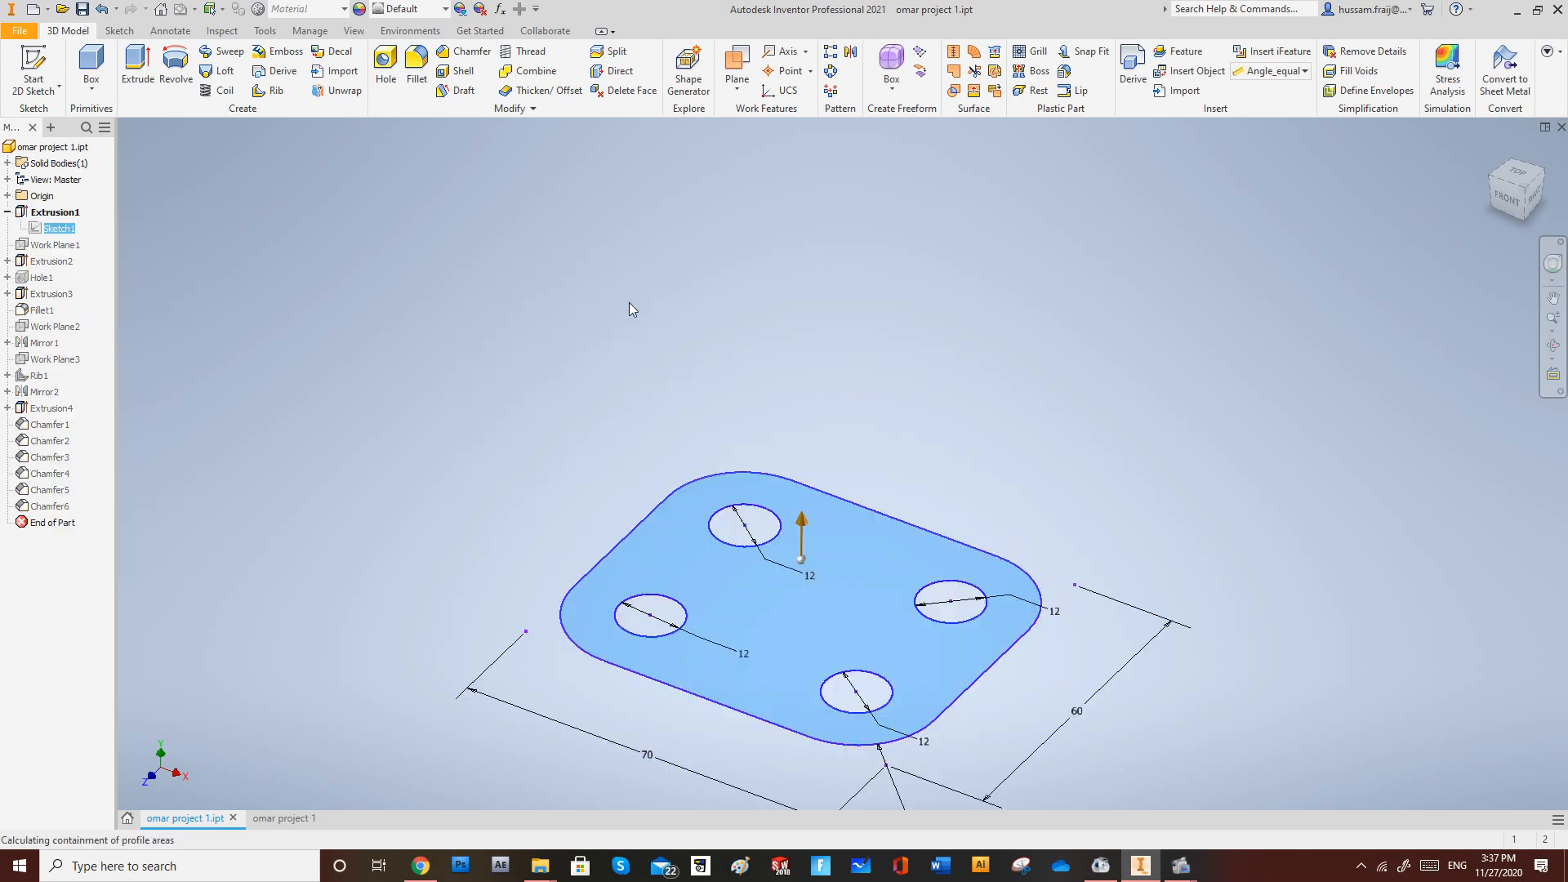
{"action": "left_click", "coordinate": [247, 288]}
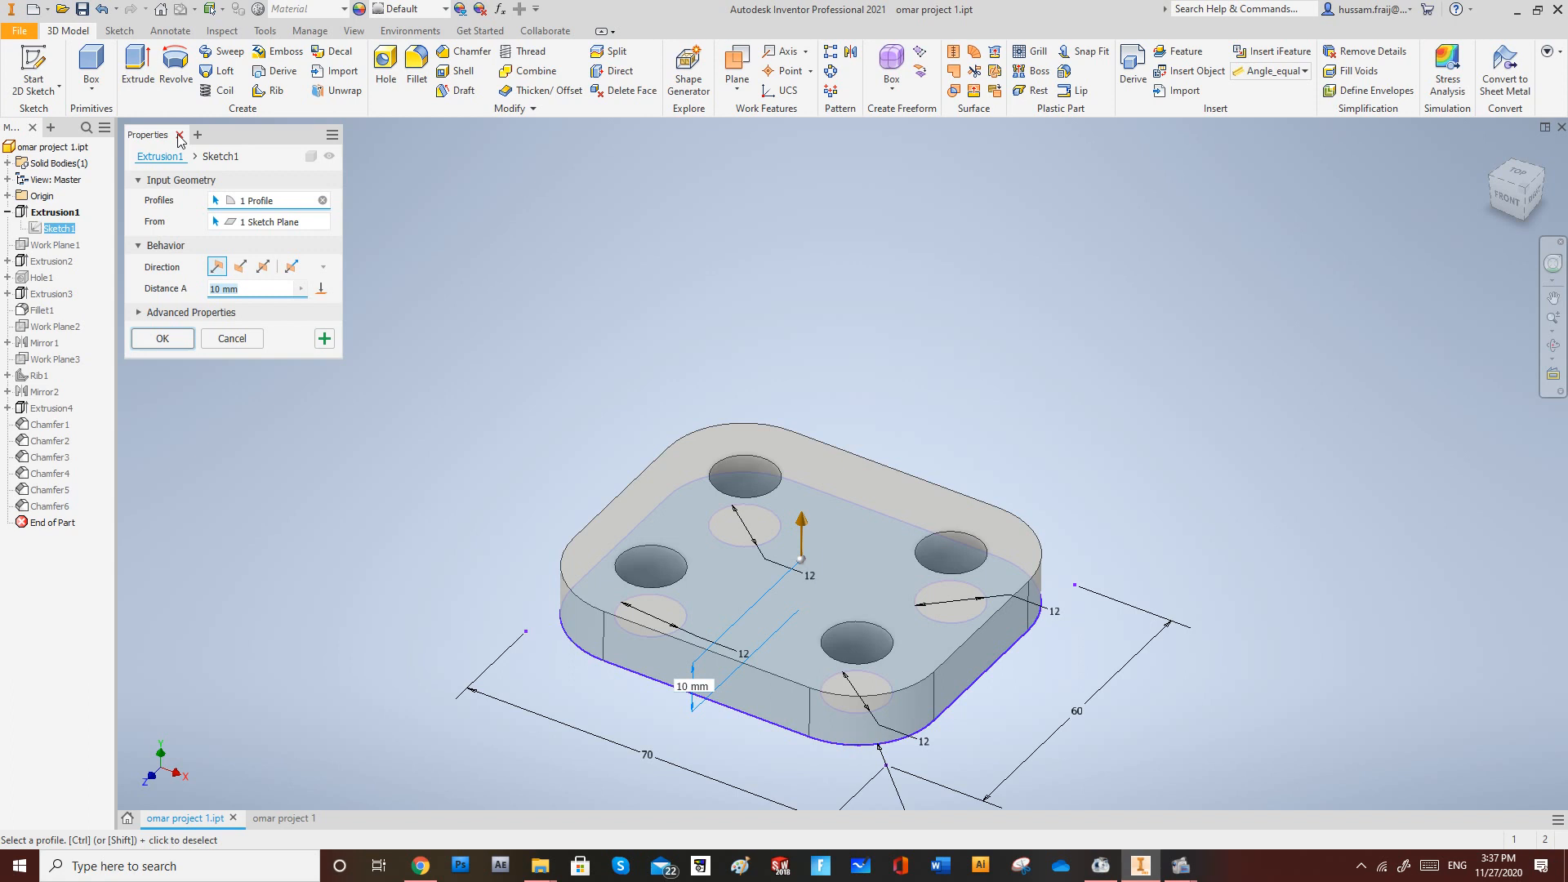
{"action": "left_click", "coordinate": [667, 619]}
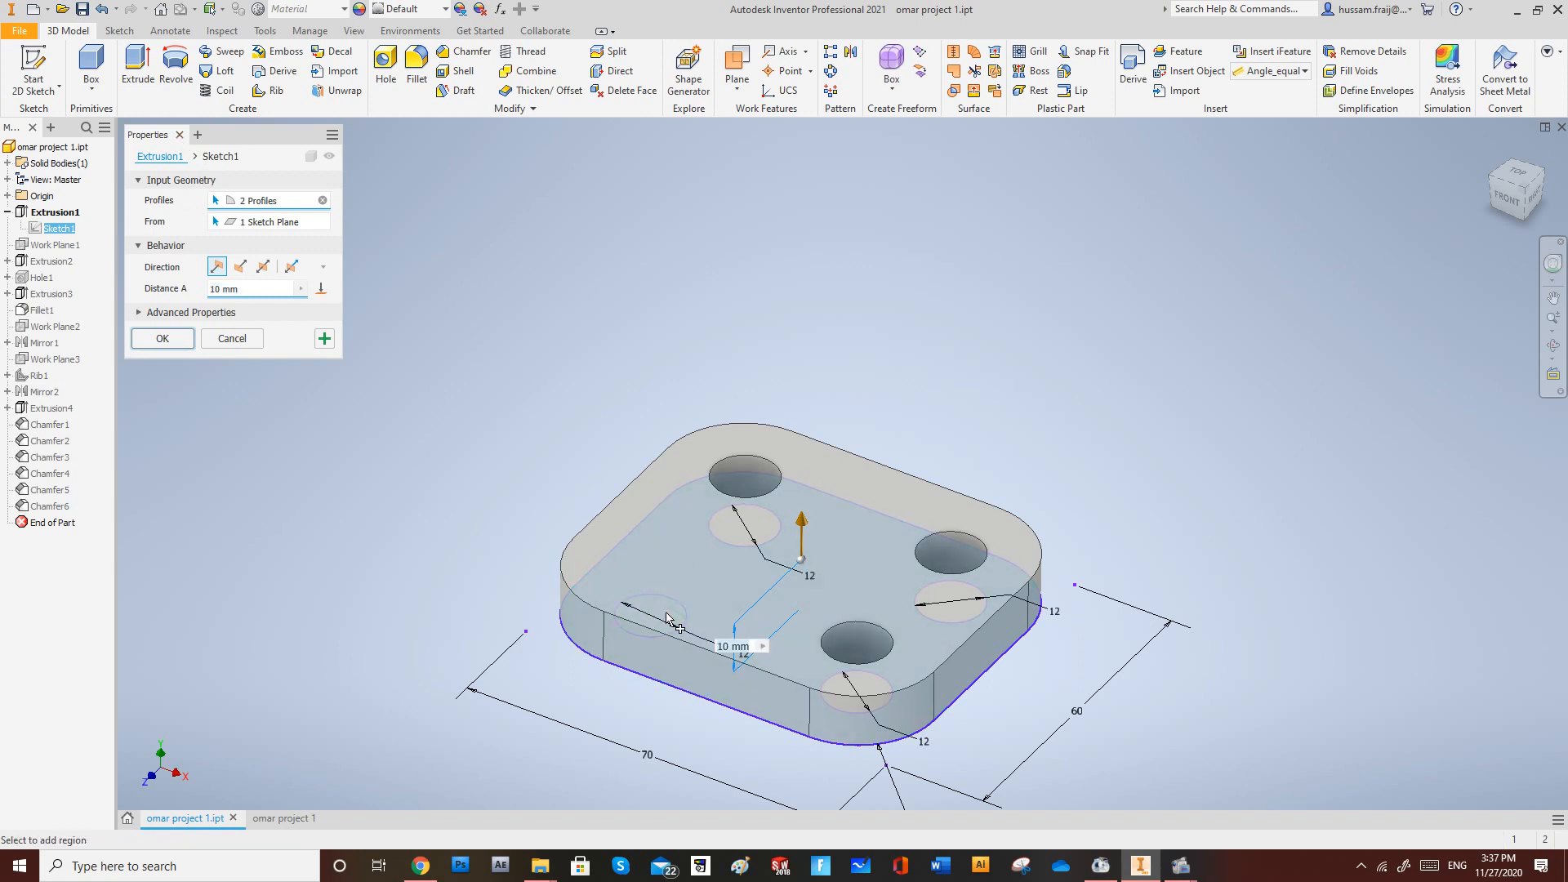
{"action": "left_click", "coordinate": [742, 526]}
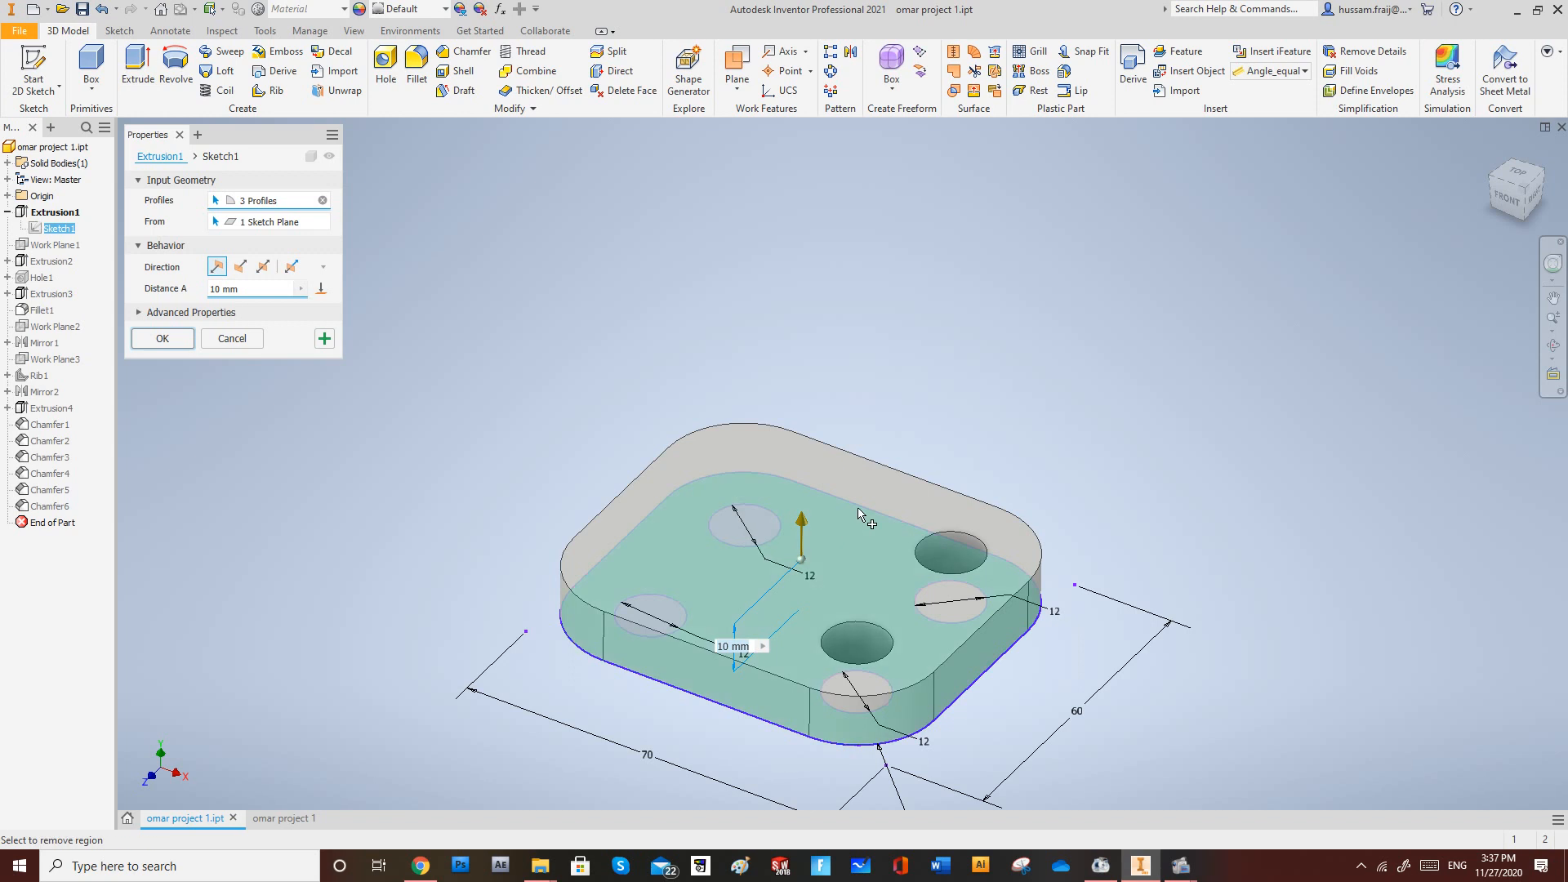
{"action": "left_click", "coordinate": [952, 602]}
{"action": "left_click", "coordinate": [857, 688]}
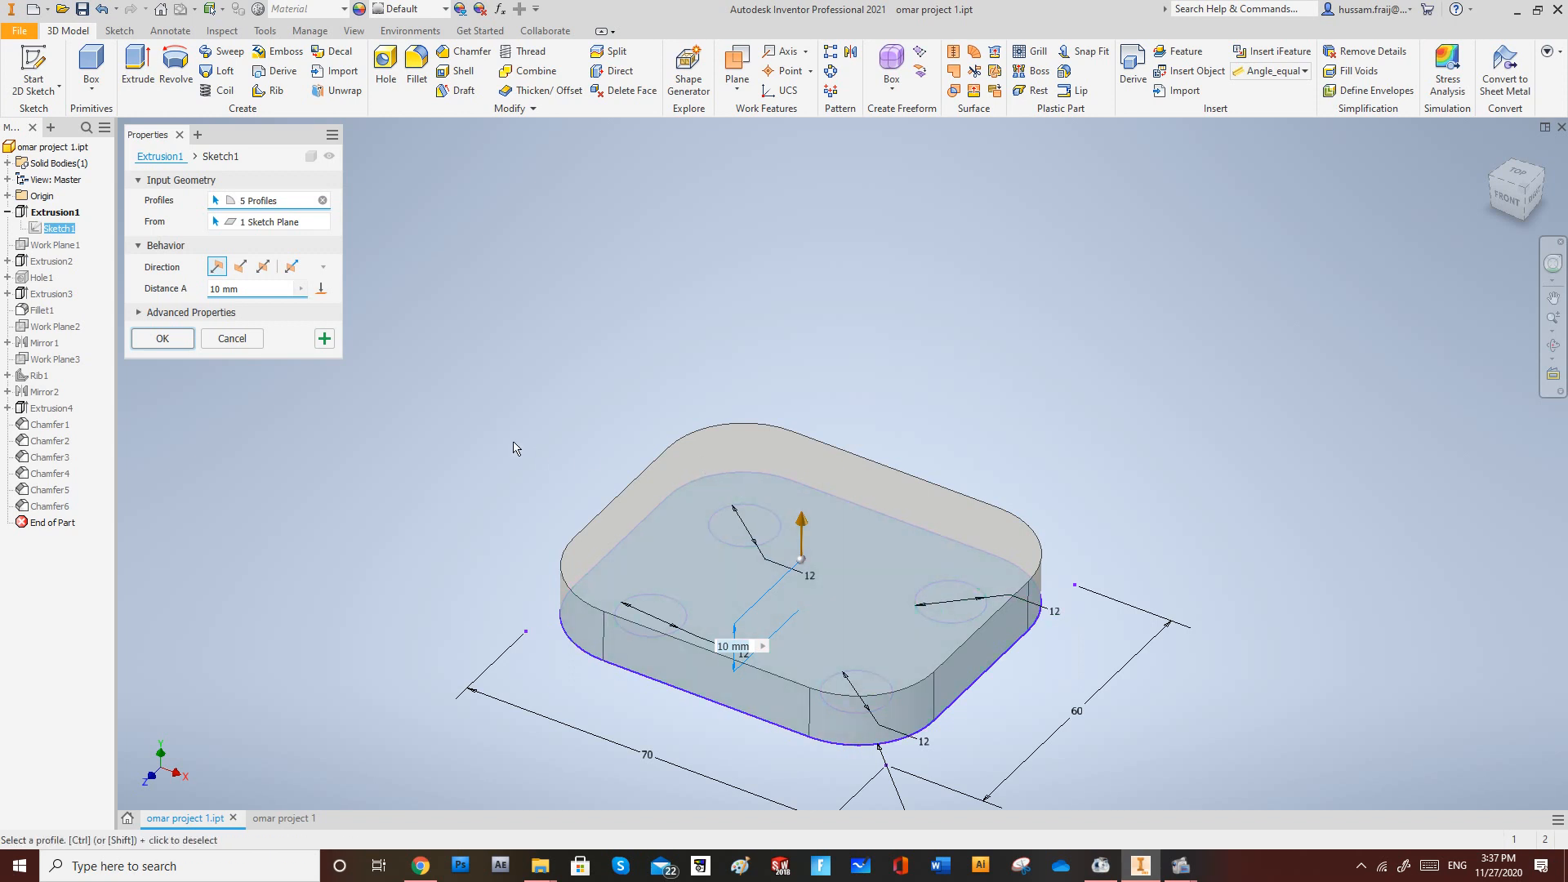
{"action": "left_click", "coordinate": [162, 338]}
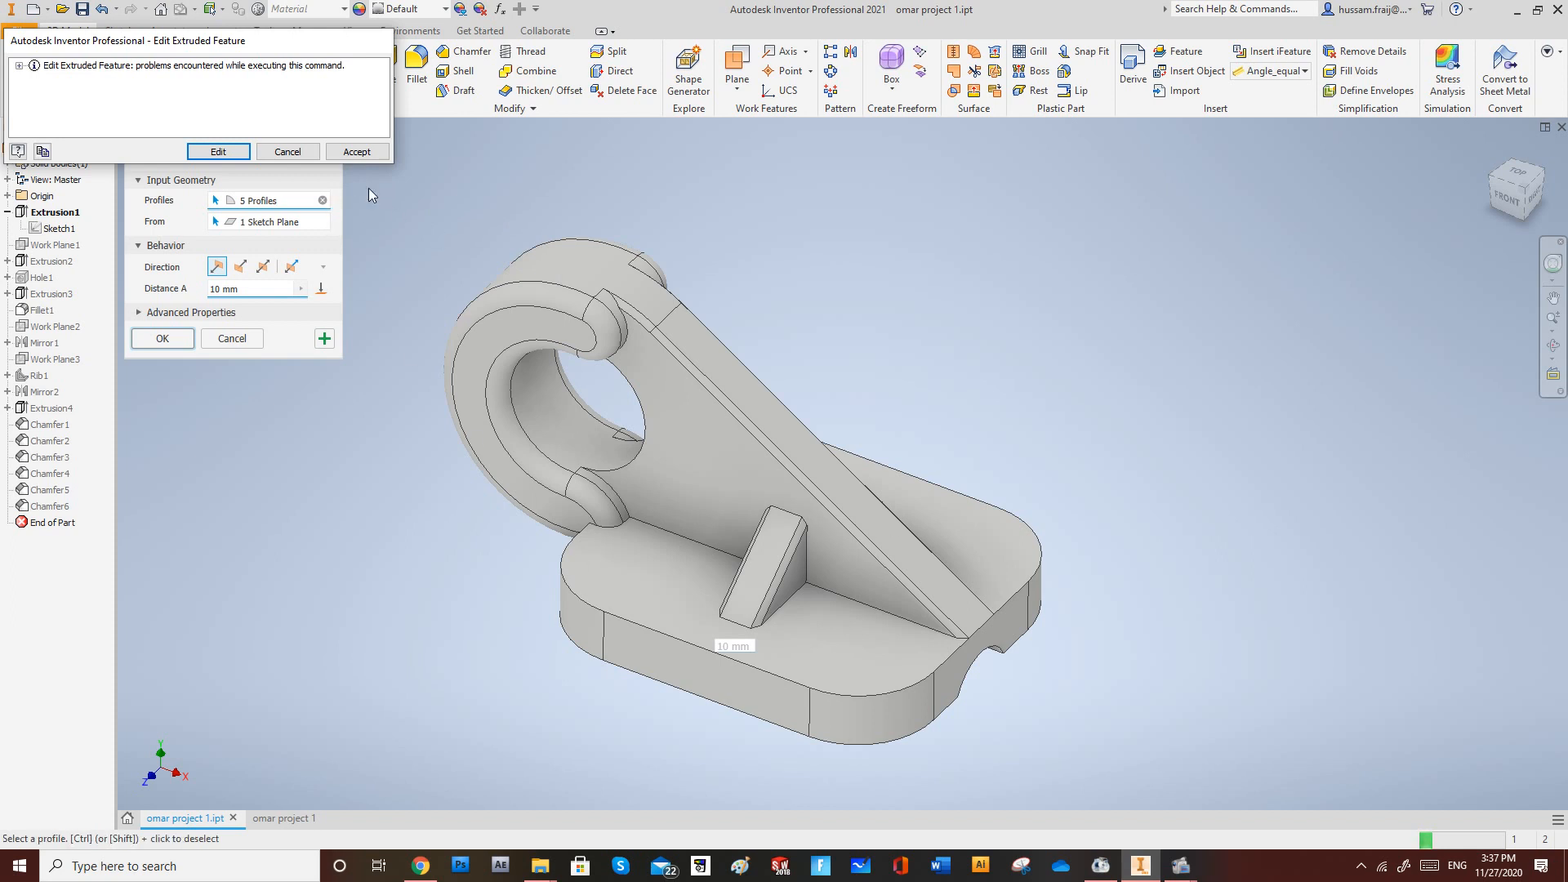
{"action": "left_click", "coordinate": [278, 156]}
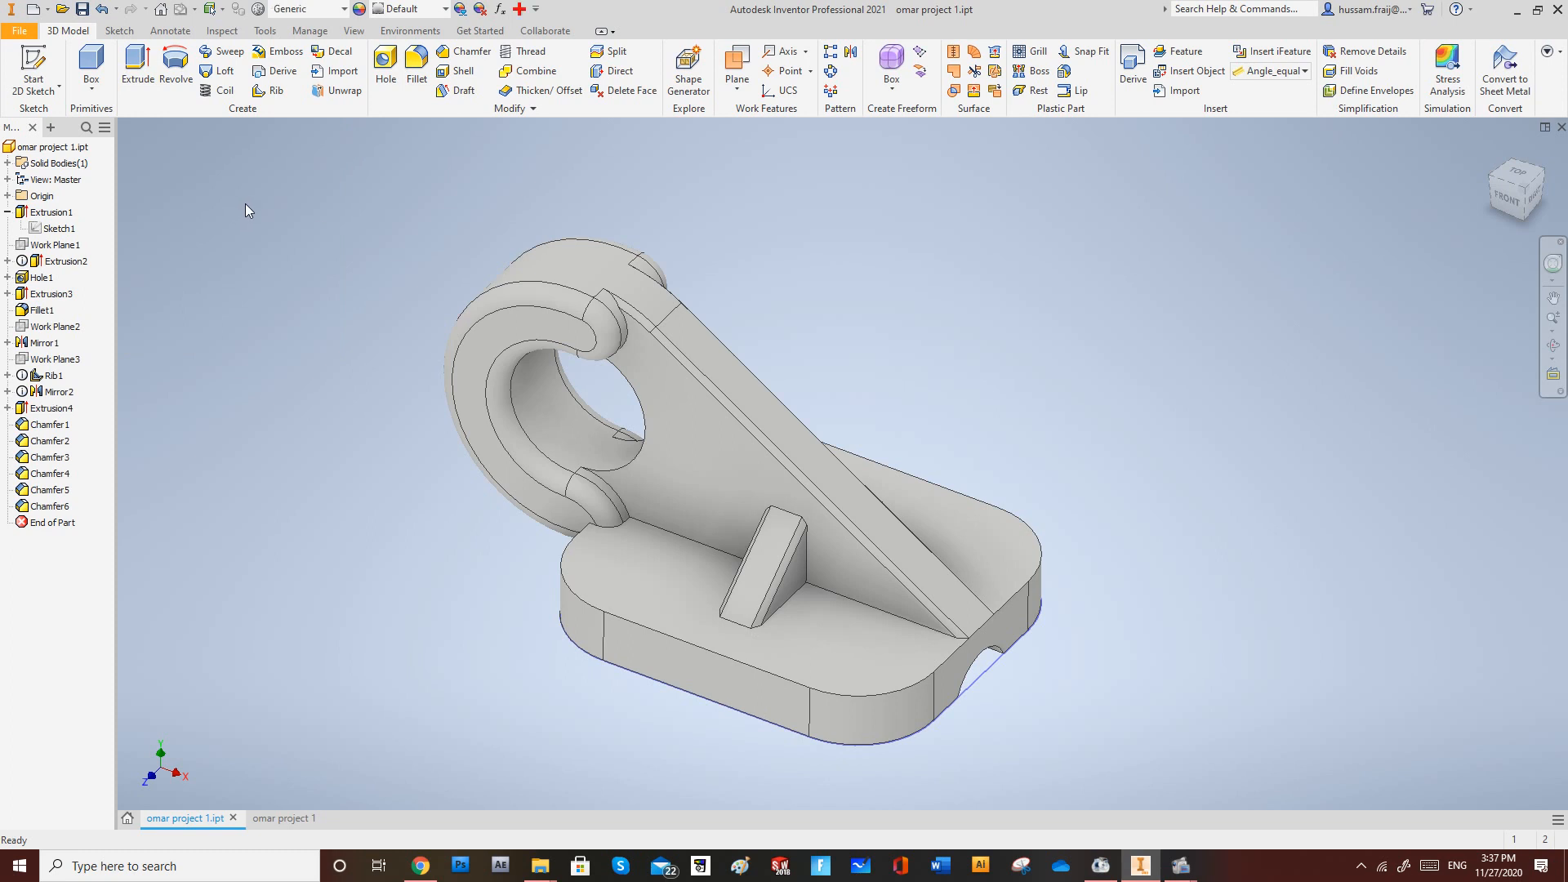
Try a 10 mm hole on the plate's top face, cancel it, and undo the base extrusion edit.
{"action": "left_click", "coordinate": [386, 65]}
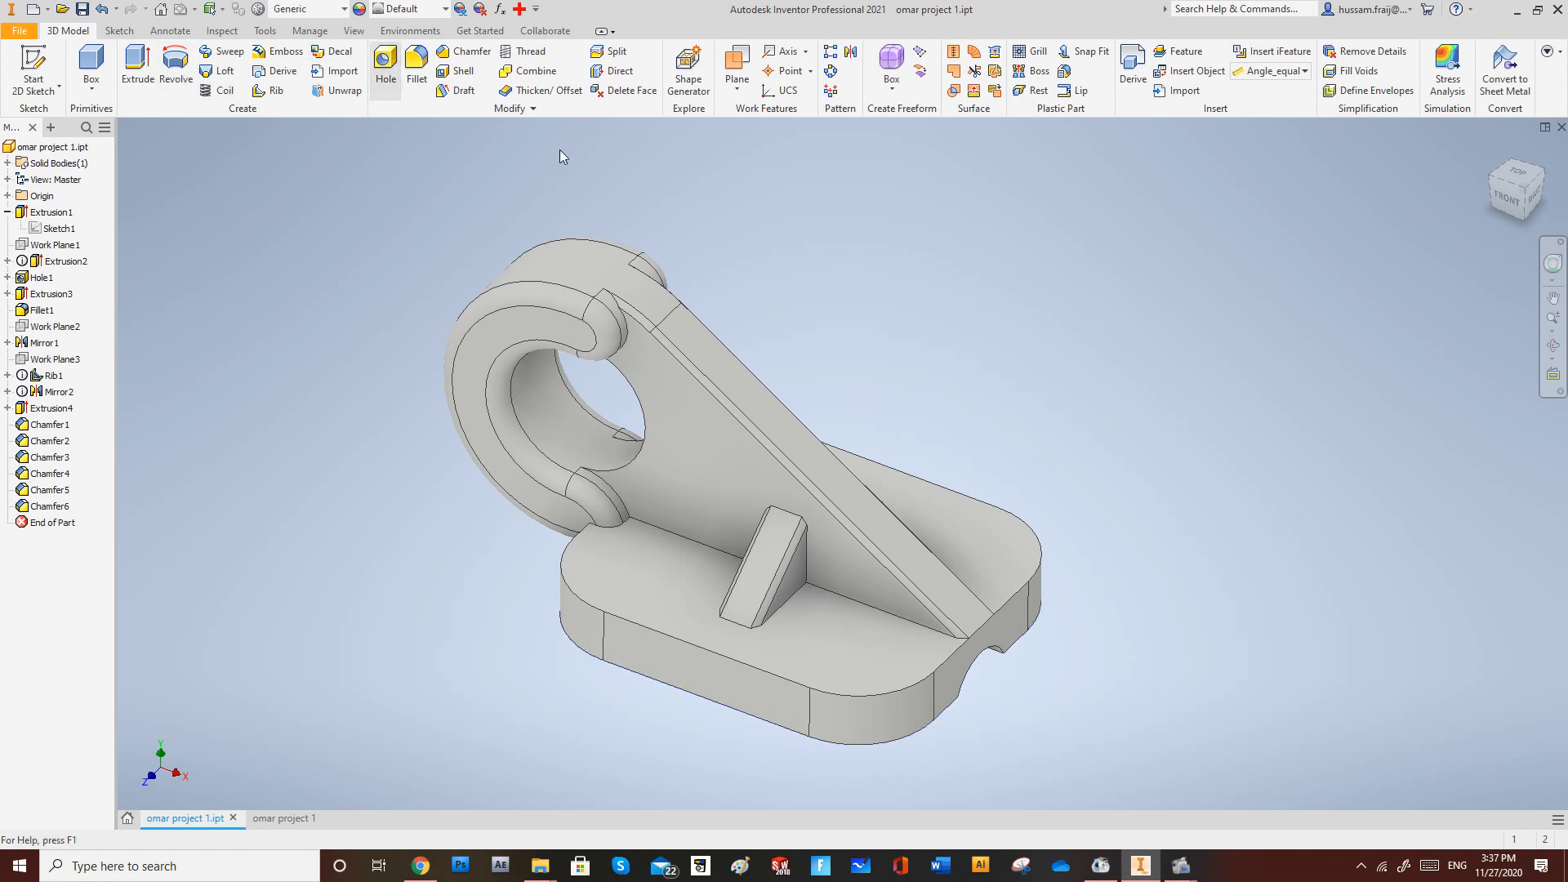
{"action": "left_click", "coordinate": [619, 566]}
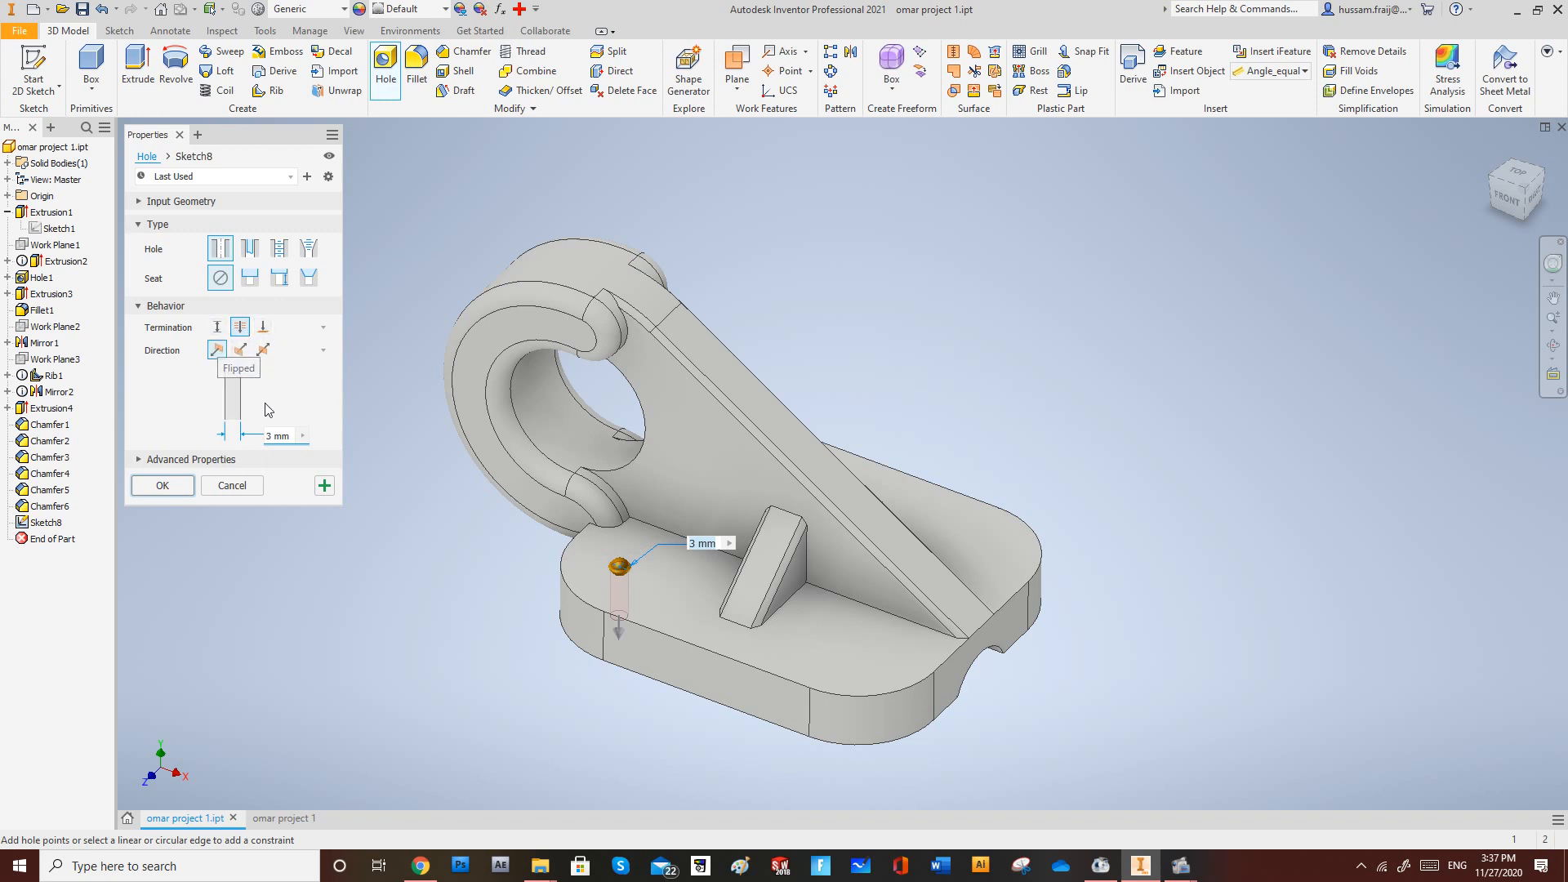
{"action": "type", "text": "10"}
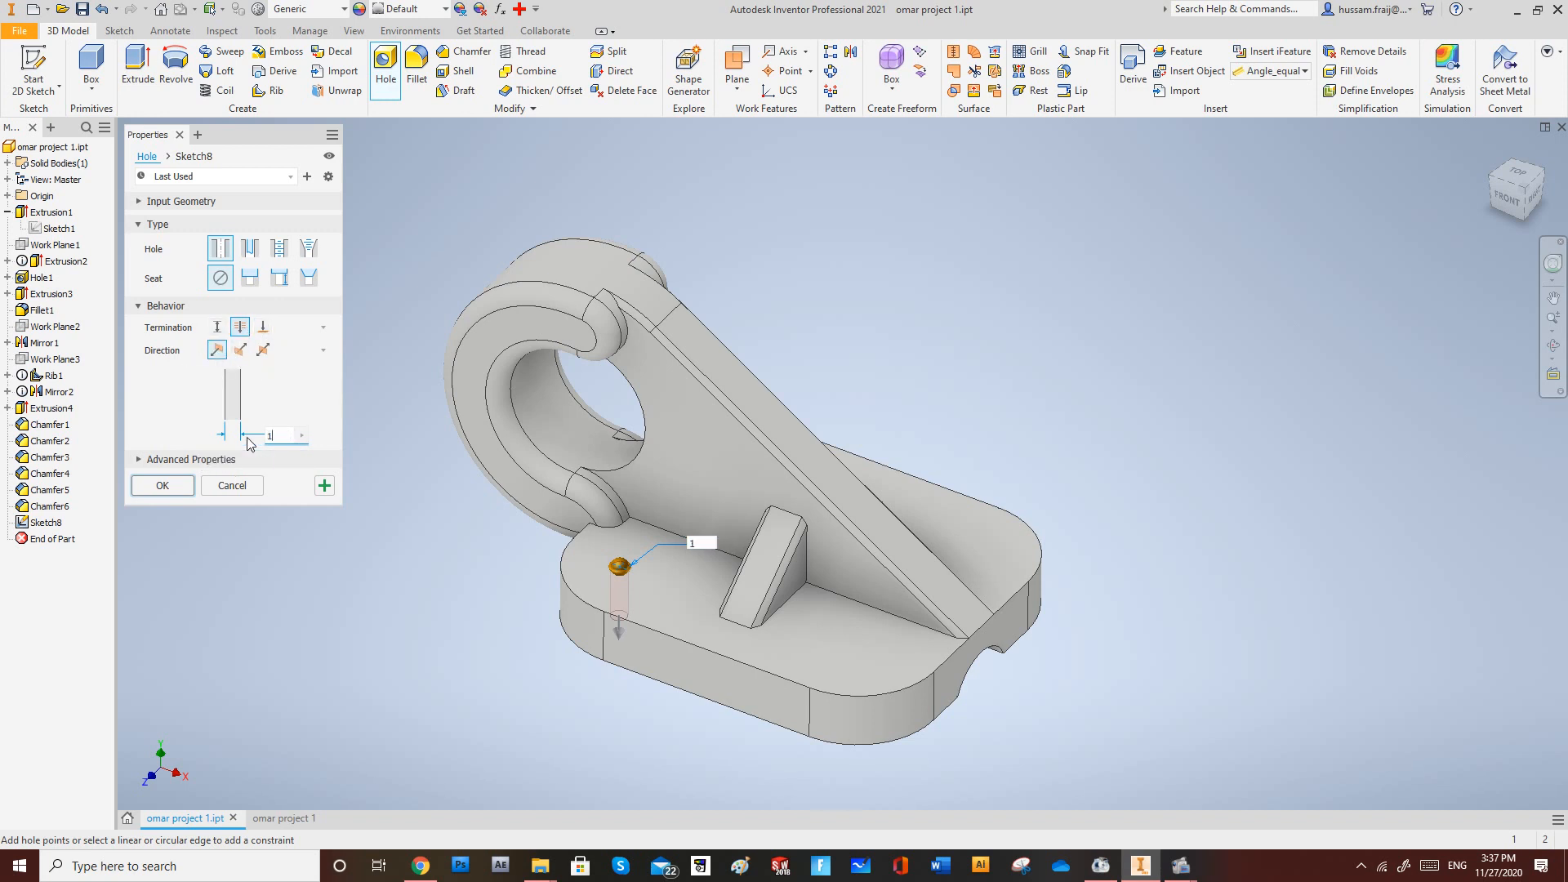
{"action": "left_click", "coordinate": [232, 486]}
{"action": "double_click", "coordinate": [70, 245]}
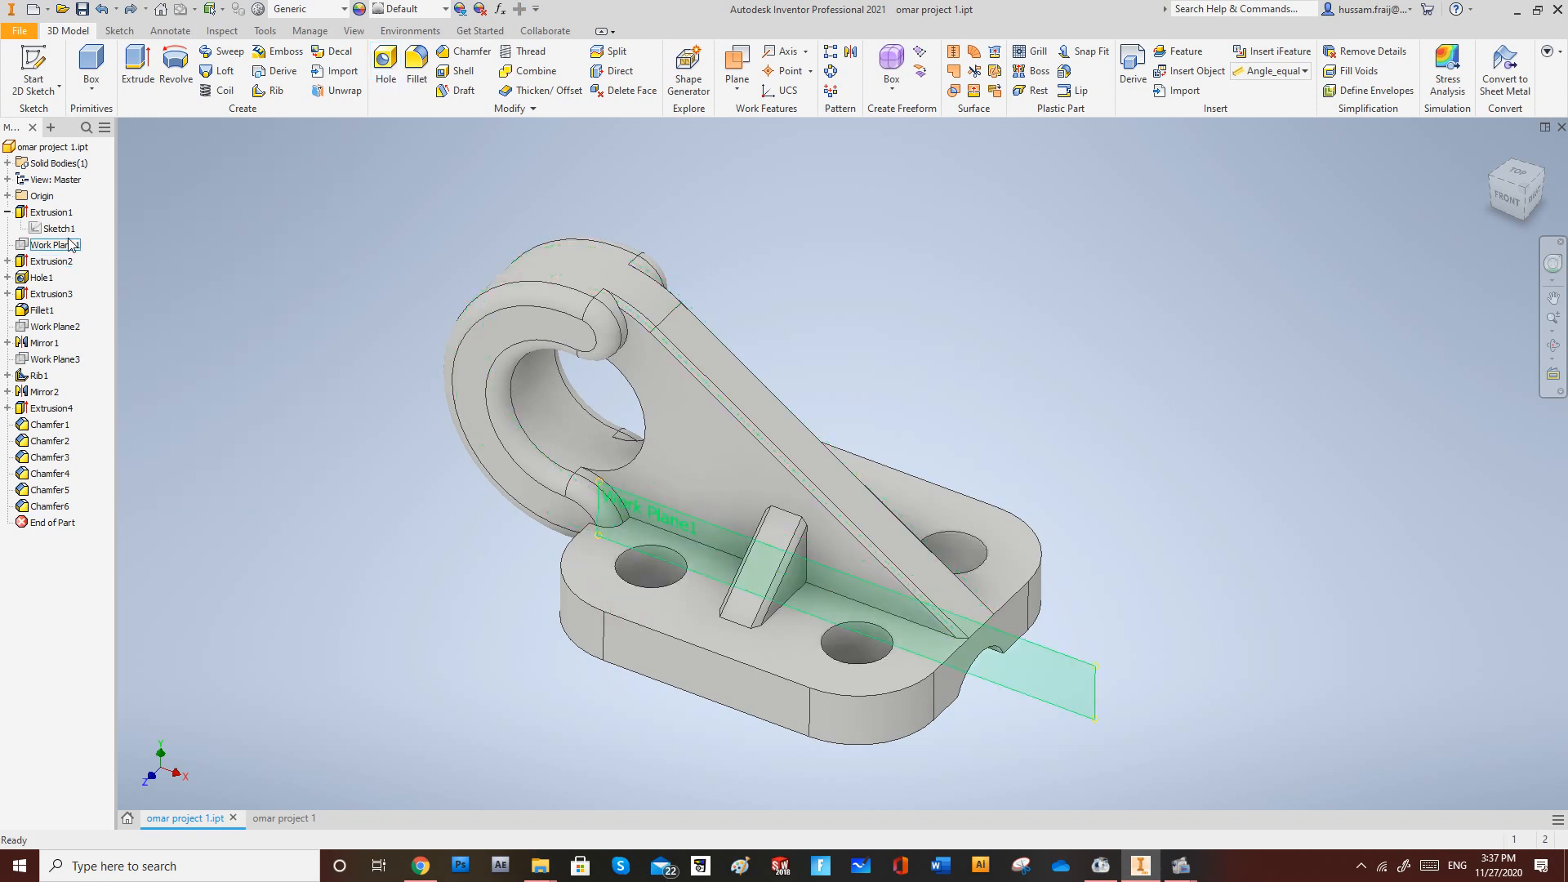
Return to the drawing and examine the plate hole's note and the dimensions already placed on the top and front views.
{"action": "left_click", "coordinate": [366, 547]}
{"action": "left_click", "coordinate": [281, 819]}
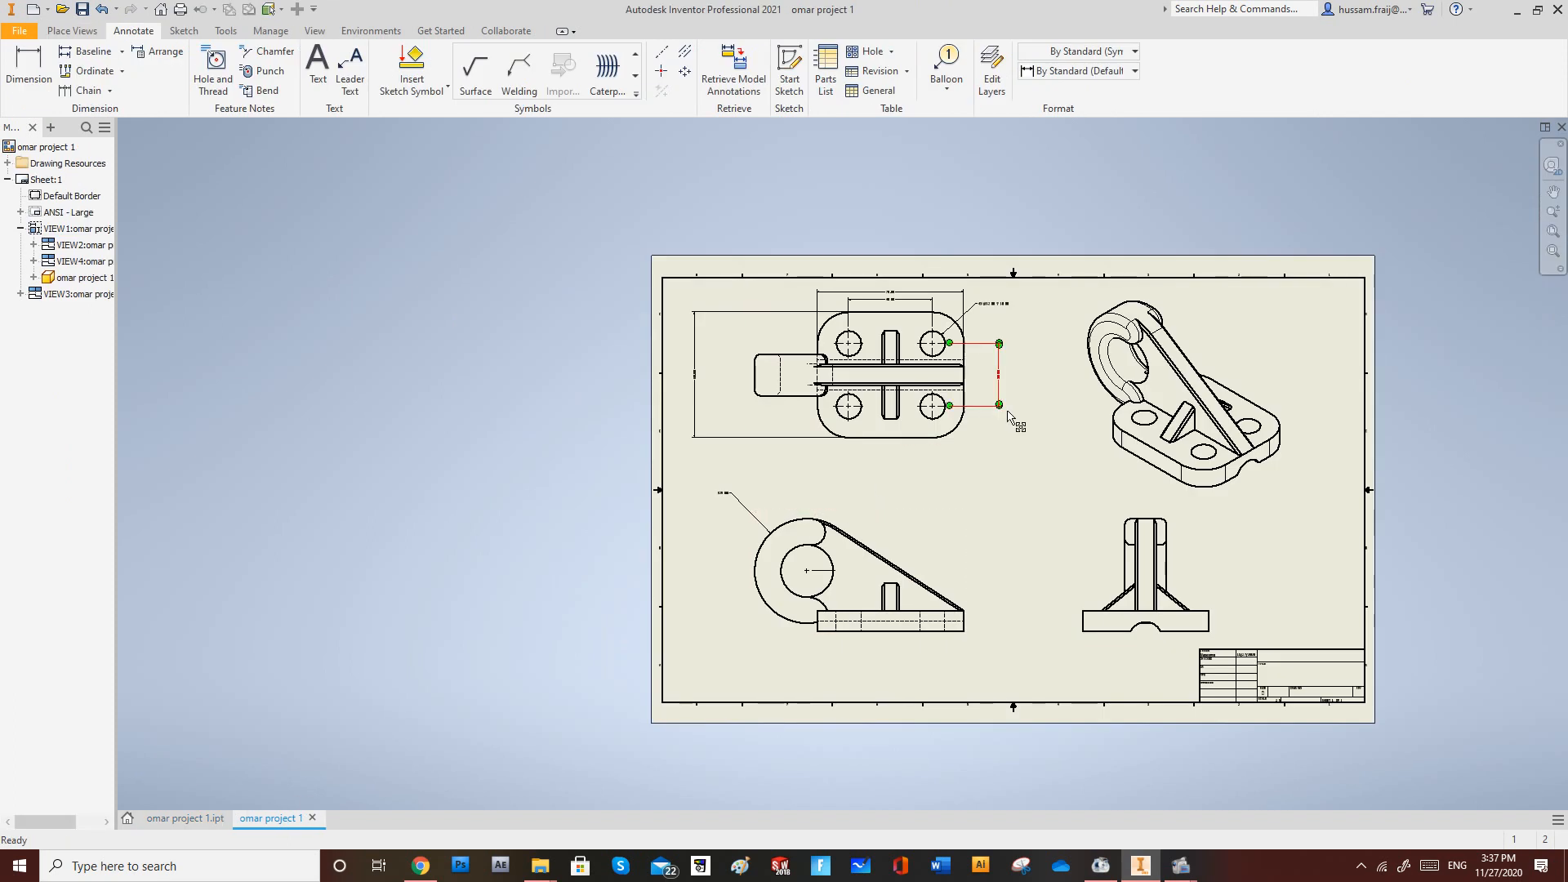
{"action": "scroll", "coordinate": [1006, 306], "scroll_direction": "up", "scroll_amount": 5}
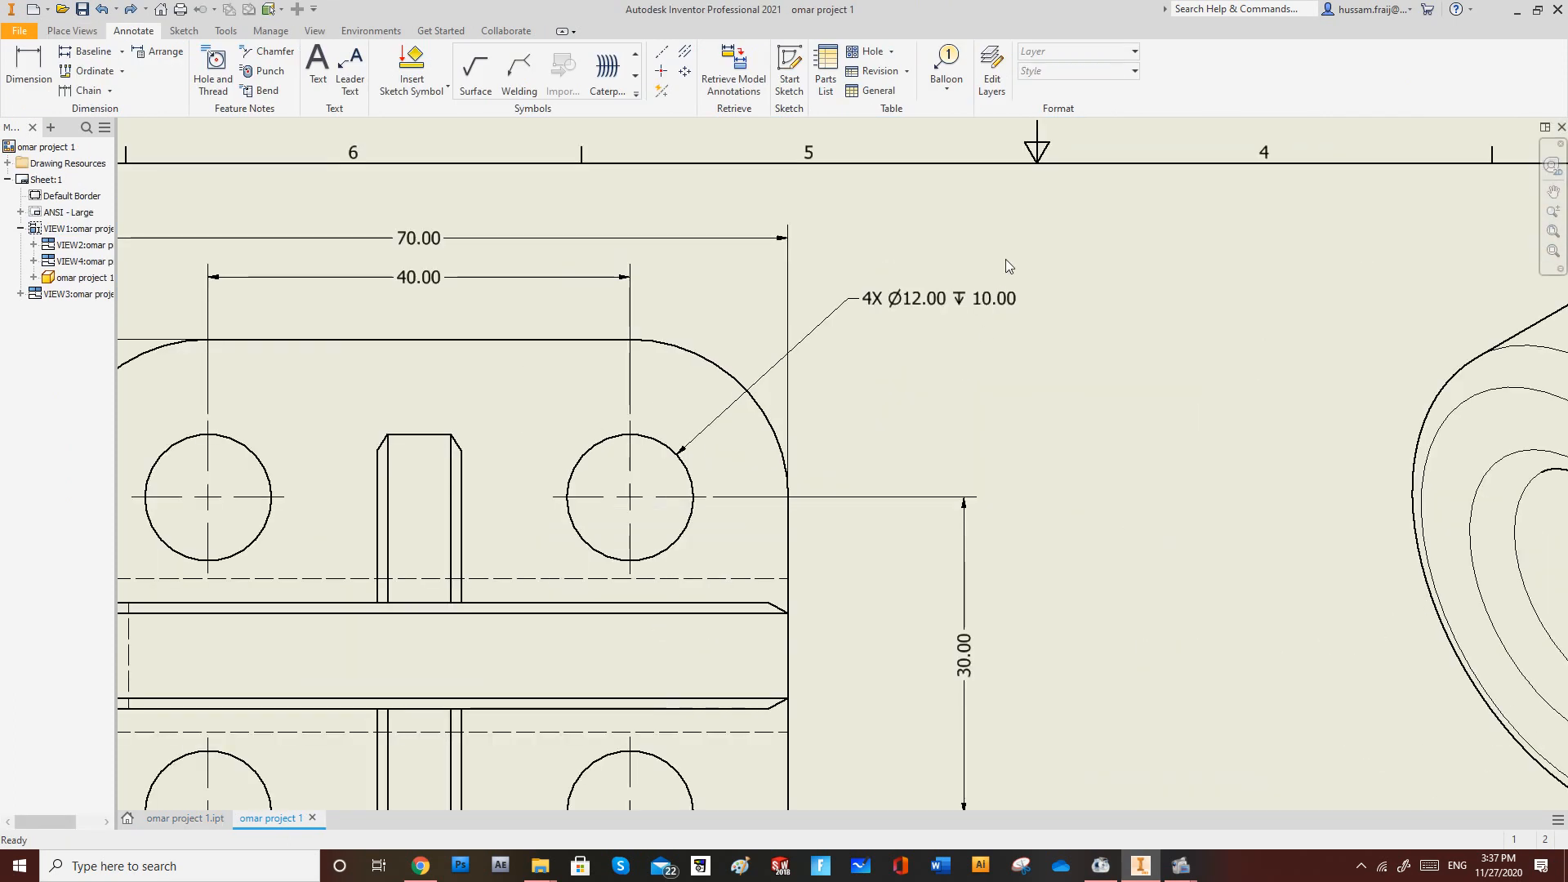
{"action": "scroll", "coordinate": [1006, 258], "scroll_direction": "down", "scroll_amount": 2}
{"action": "scroll", "coordinate": [585, 303], "scroll_direction": "down", "scroll_amount": 2}
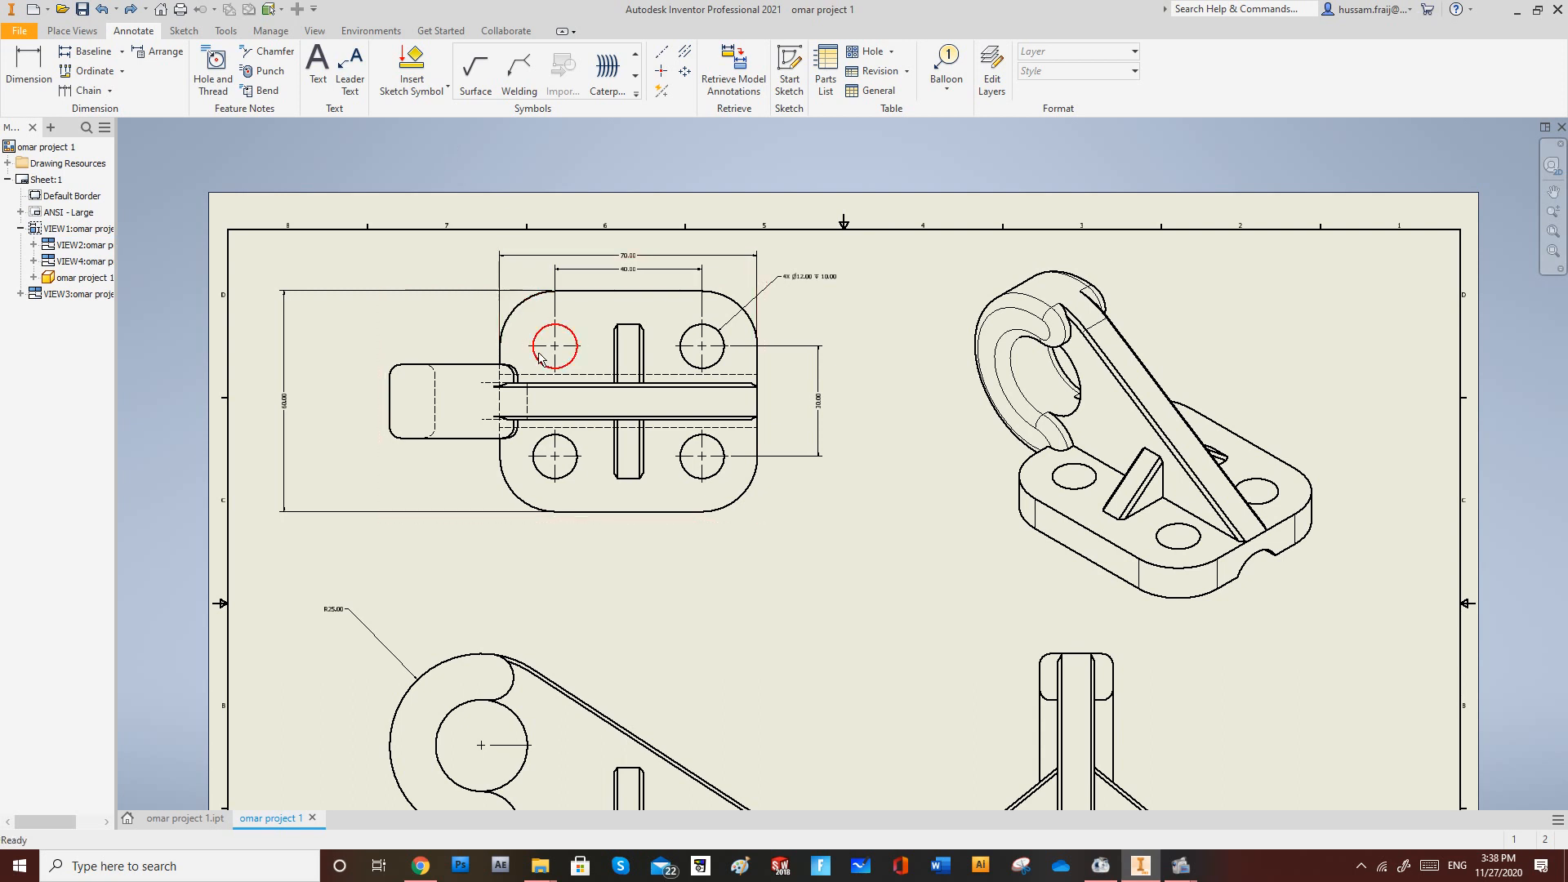
{"action": "scroll", "coordinate": [501, 277], "scroll_direction": "up", "scroll_amount": 1}
{"action": "scroll", "coordinate": [506, 261], "scroll_direction": "down", "scroll_amount": 3}
{"action": "scroll", "coordinate": [496, 521], "scroll_direction": "up", "scroll_amount": 3}
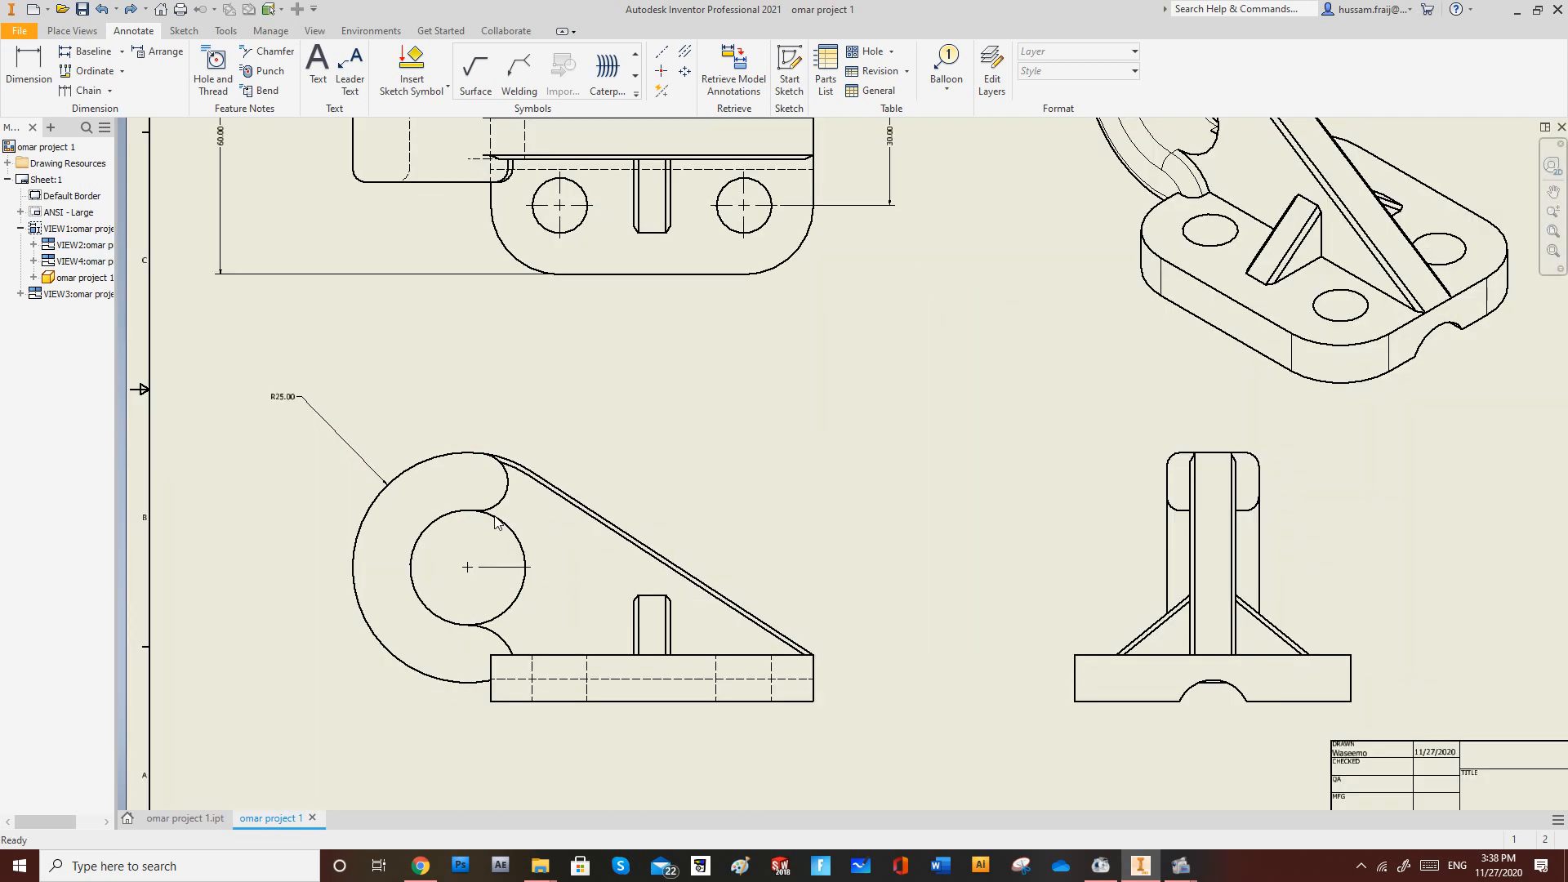
Dimension the angle between the sloped rib edge and the plate's vertical end edge in the front view.
{"action": "left_click", "coordinate": [29, 69]}
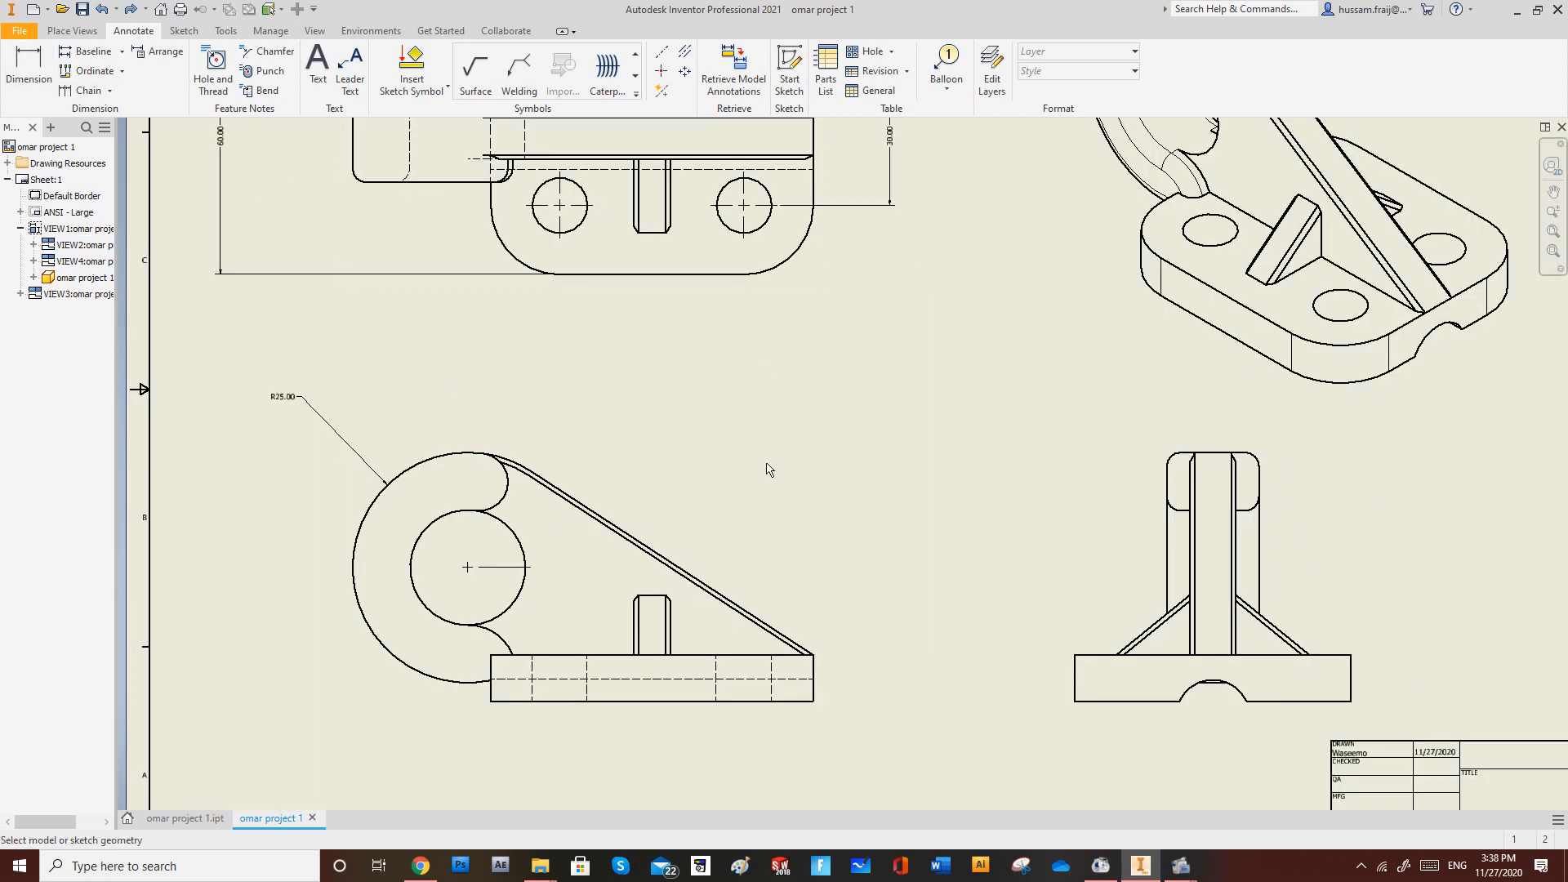
{"action": "left_click", "coordinate": [796, 647]}
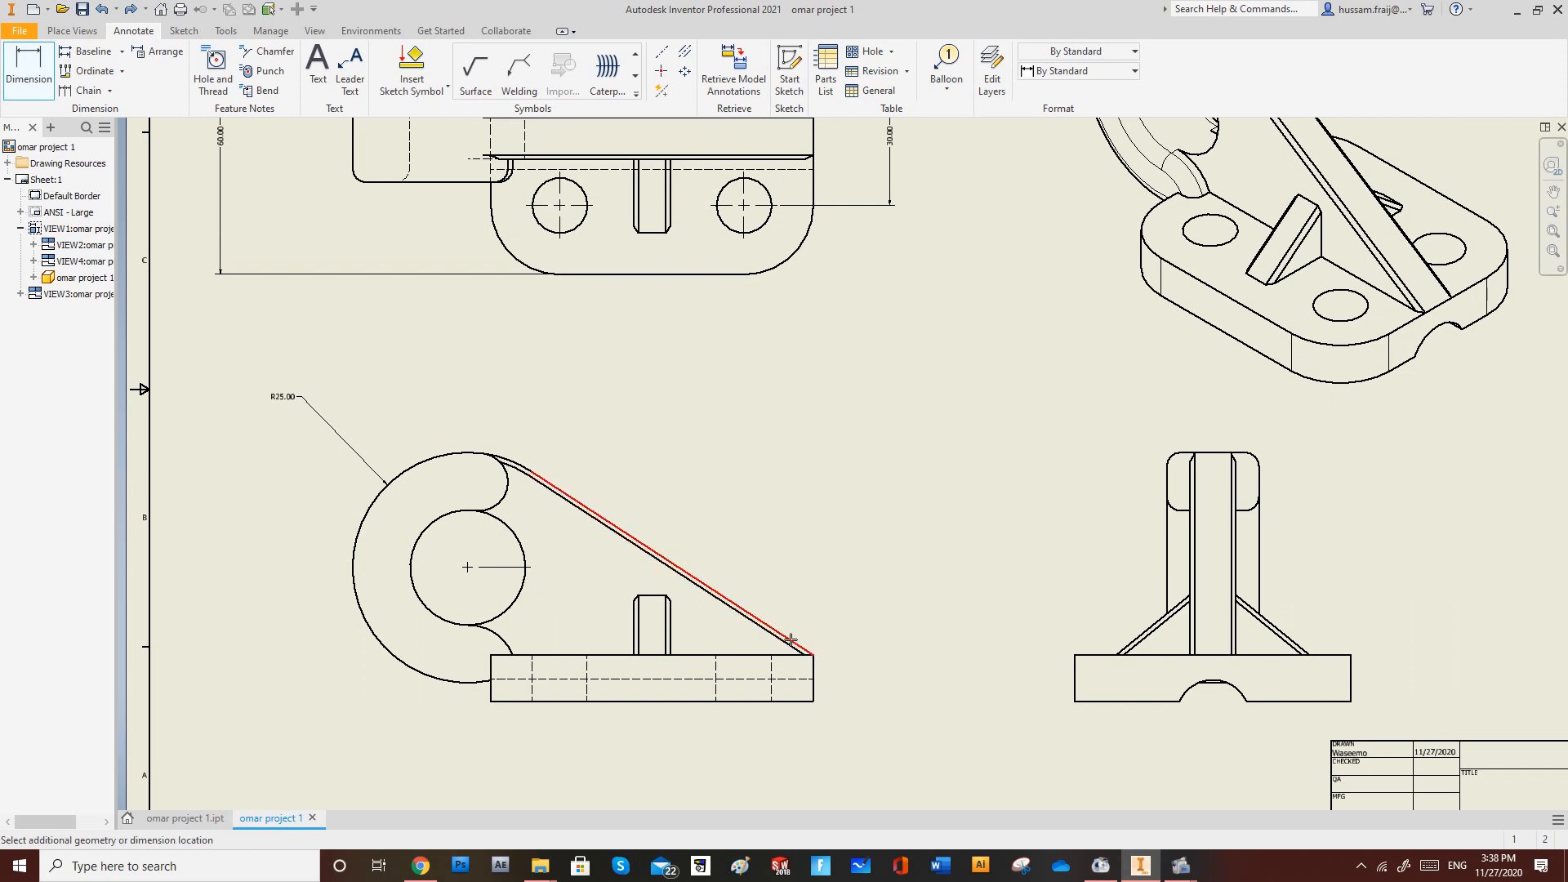
{"action": "left_click", "coordinate": [814, 675]}
{"action": "left_click", "coordinate": [763, 545]}
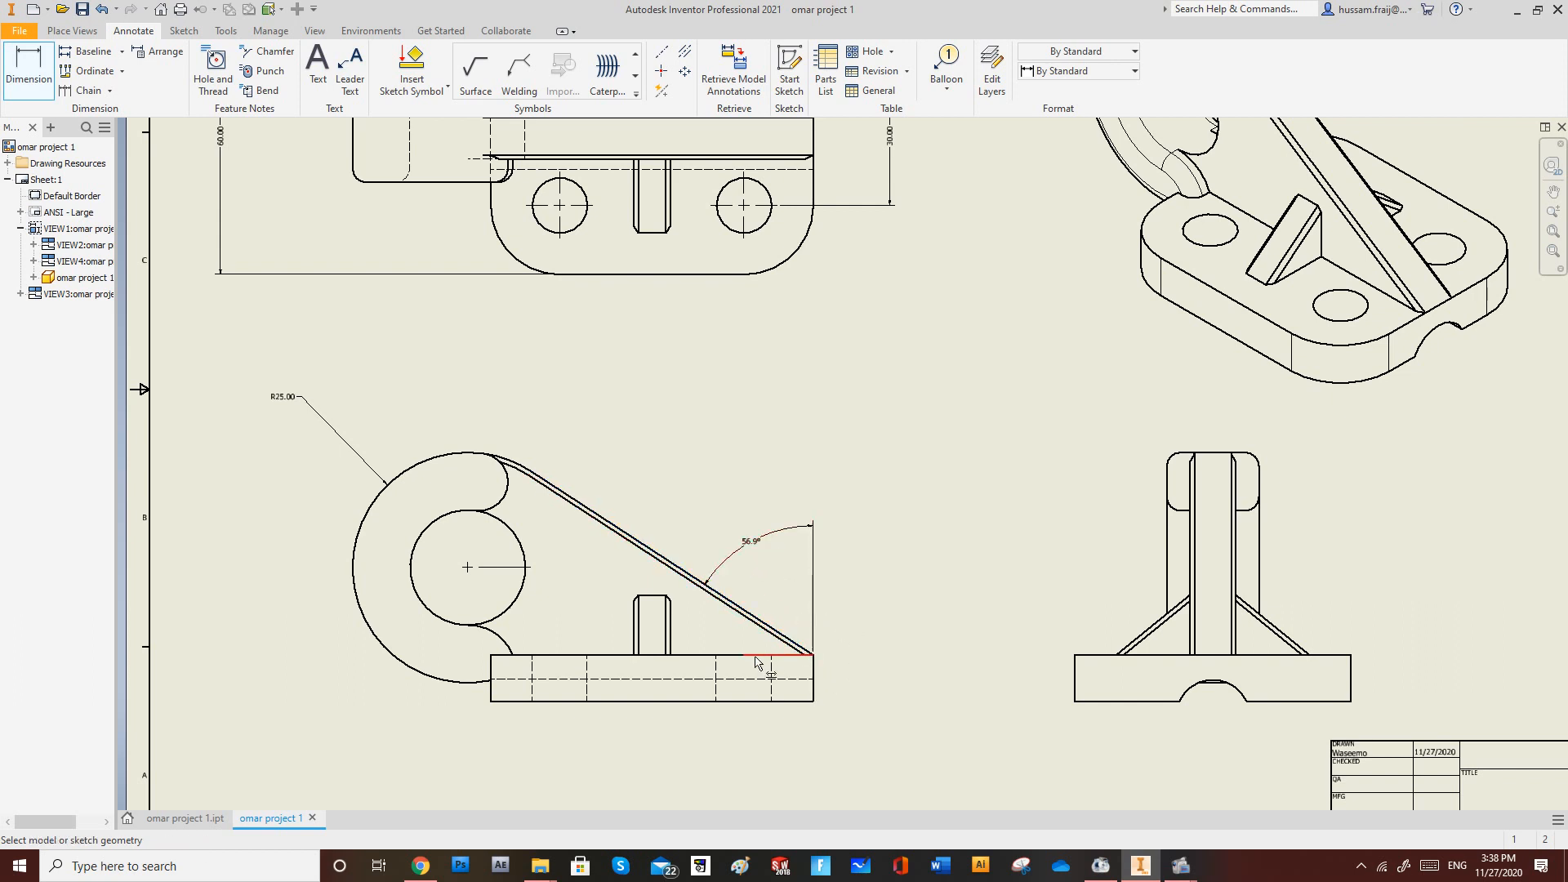
Dimension the front view's large hole centre horizontally to the plate's far end and vertically to the plate's underside.
{"action": "left_click", "coordinate": [467, 567]}
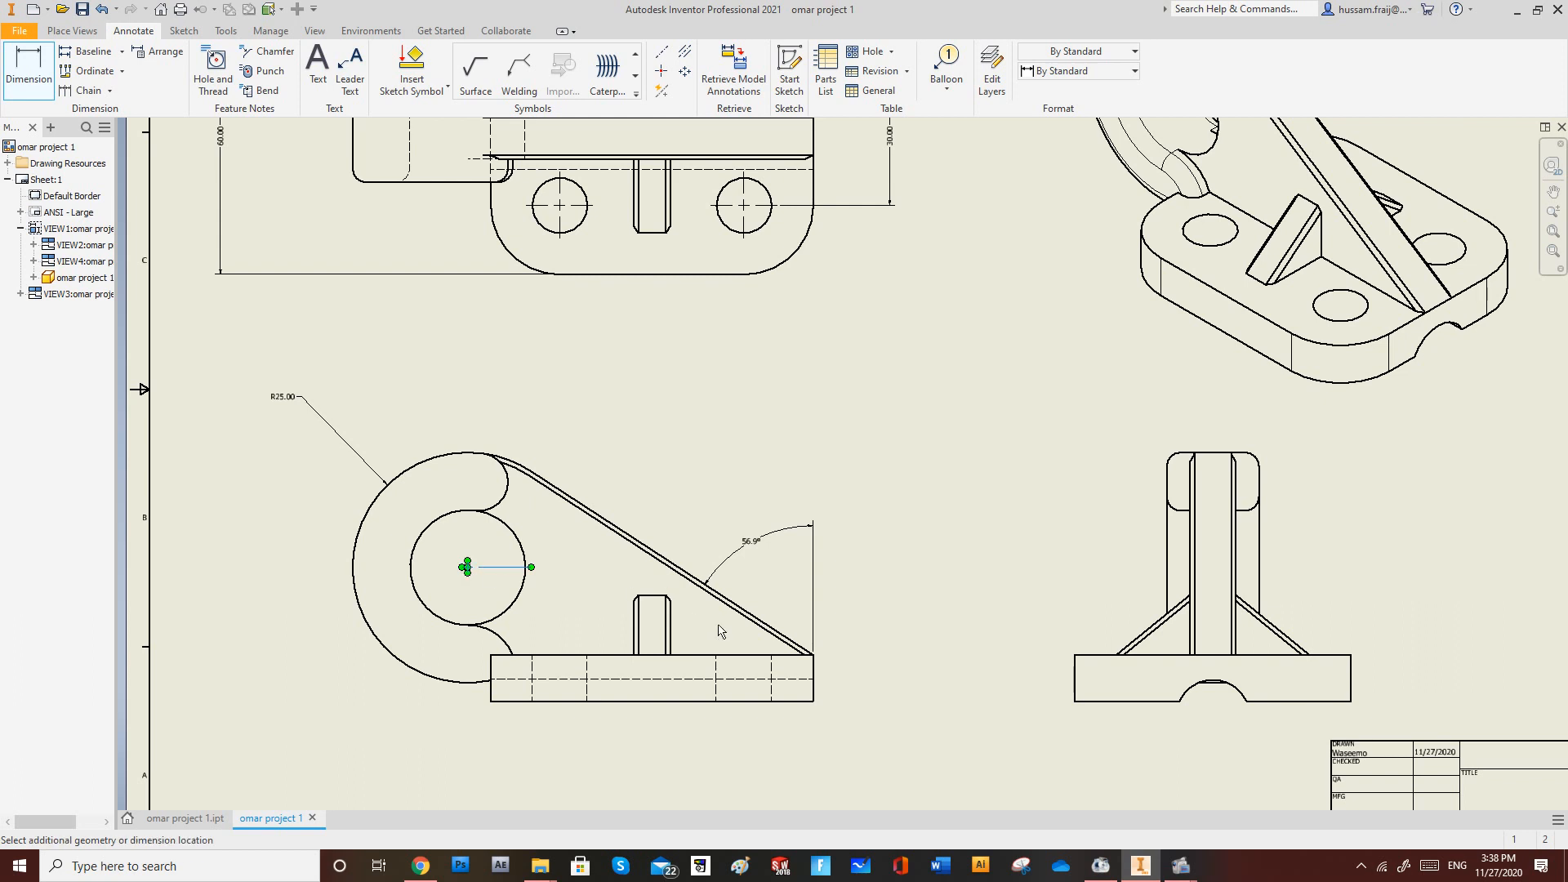
{"action": "left_click", "coordinate": [639, 369]}
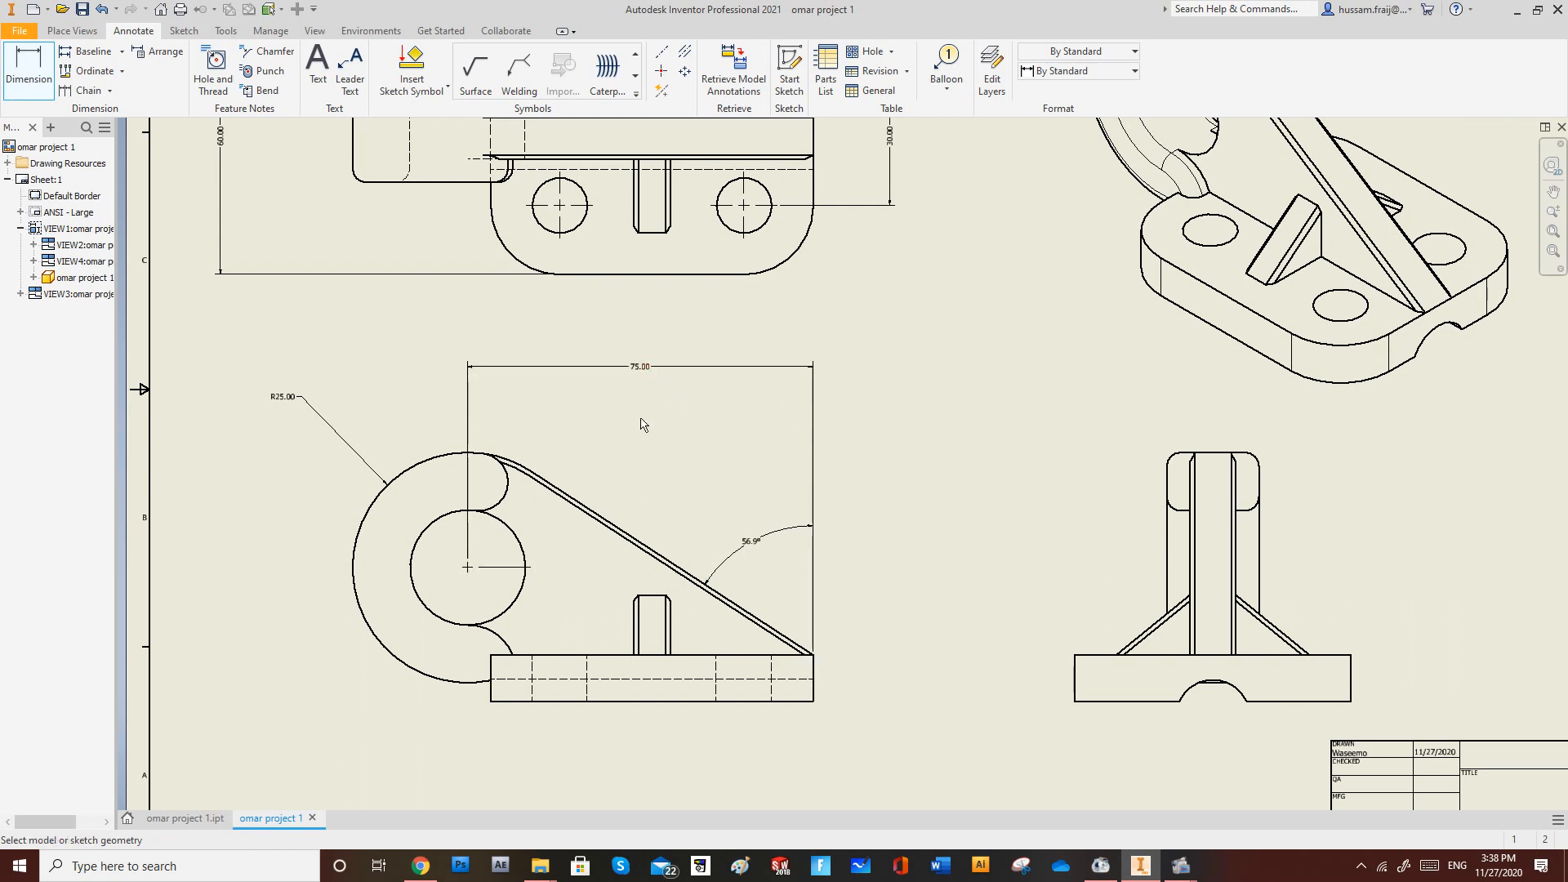
{"action": "left_click", "coordinate": [466, 567]}
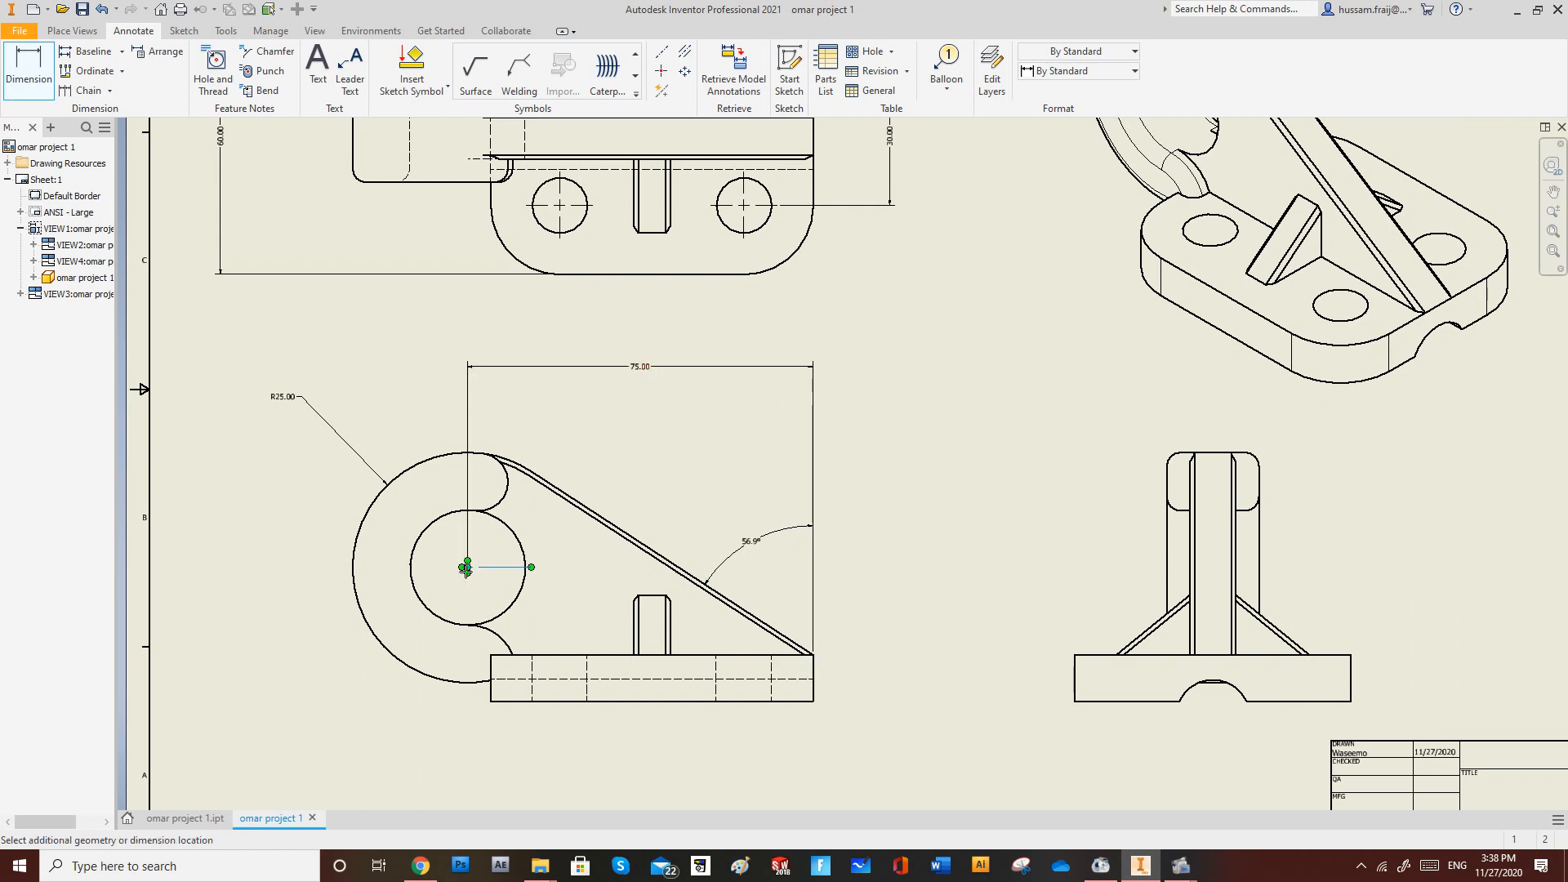
{"action": "left_click", "coordinate": [552, 702]}
{"action": "left_click", "coordinate": [287, 627]}
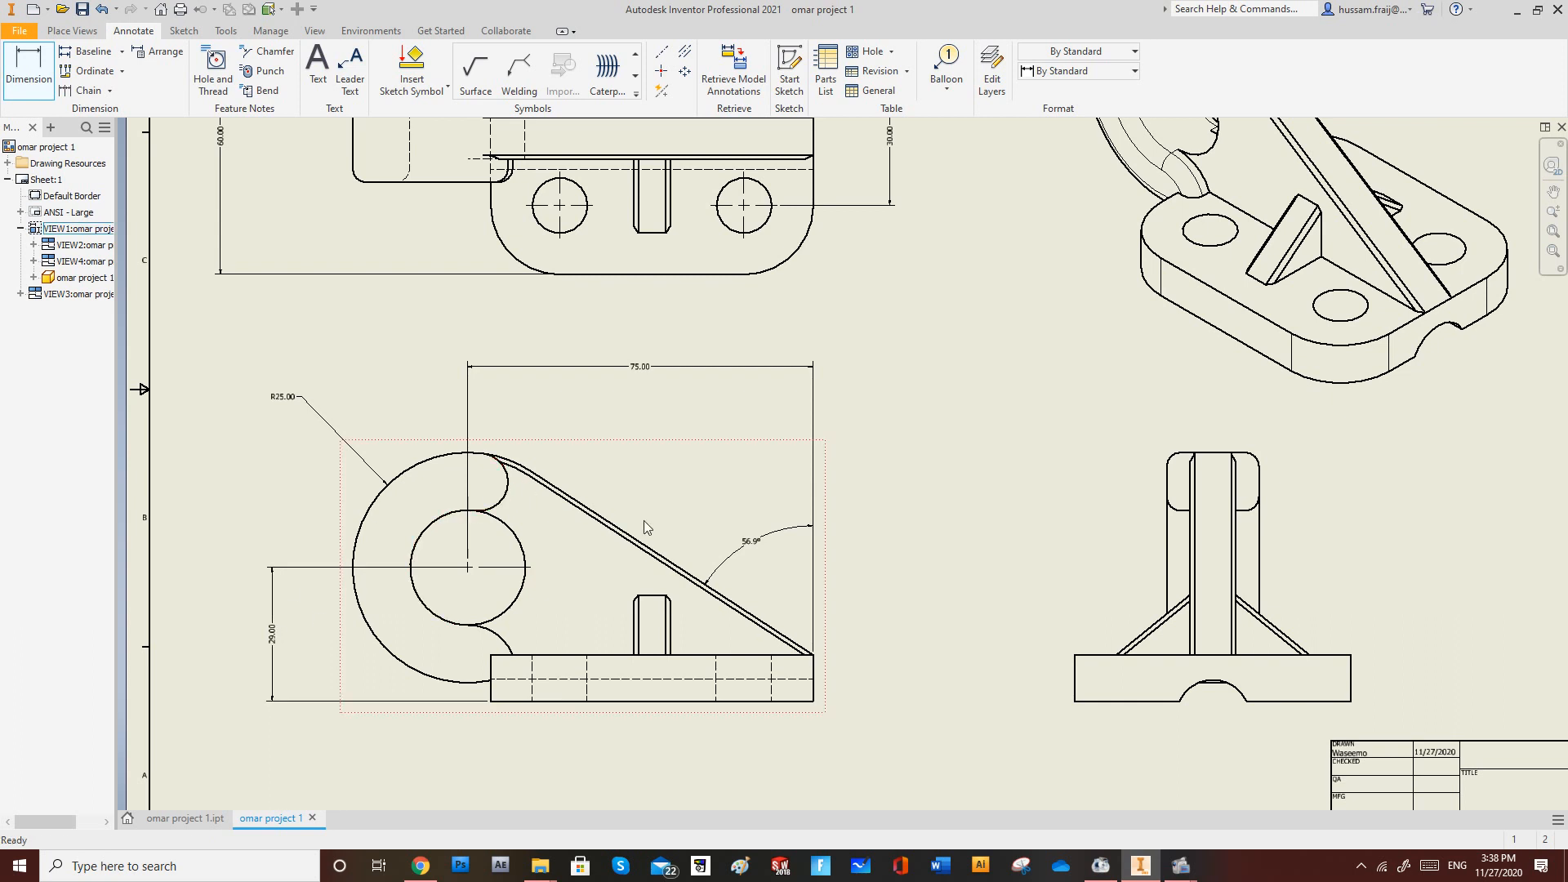
{"action": "scroll", "coordinate": [643, 519], "scroll_direction": "down", "scroll_amount": 3}
{"action": "key", "text": "Escape"}
{"action": "scroll", "coordinate": [735, 180], "scroll_direction": "down", "scroll_amount": 2}
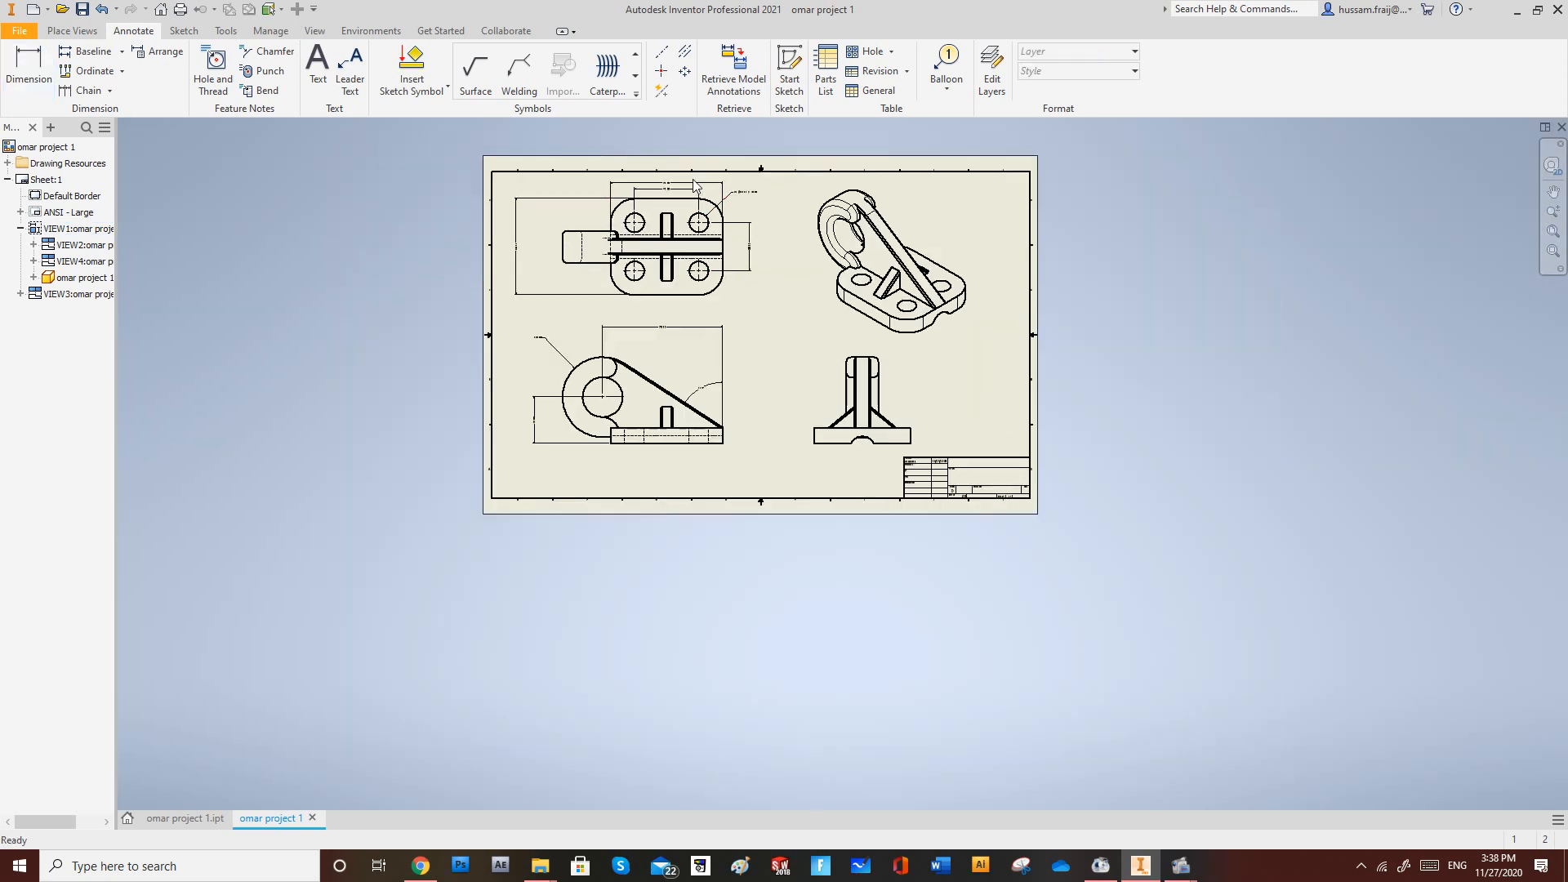
Set the Note Text (ANSI) style to 8 mm text height and blue colour, and save the style changes.
{"action": "scroll", "coordinate": [695, 186], "scroll_direction": "up", "scroll_amount": 5}
{"action": "scroll", "coordinate": [696, 186], "scroll_direction": "down", "scroll_amount": 3}
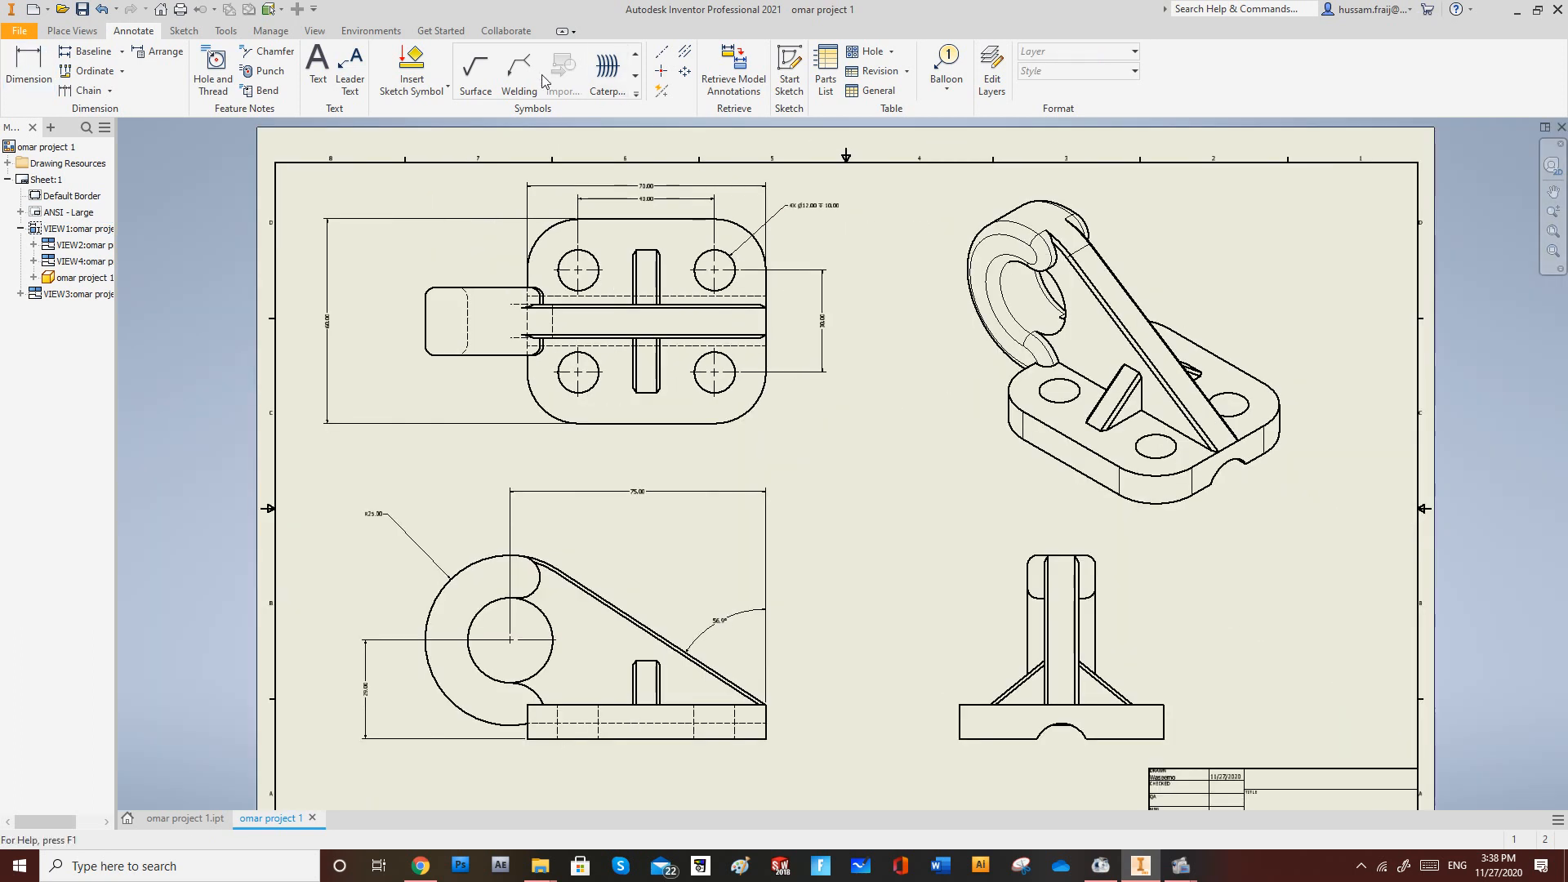
{"action": "left_click", "coordinate": [267, 32]}
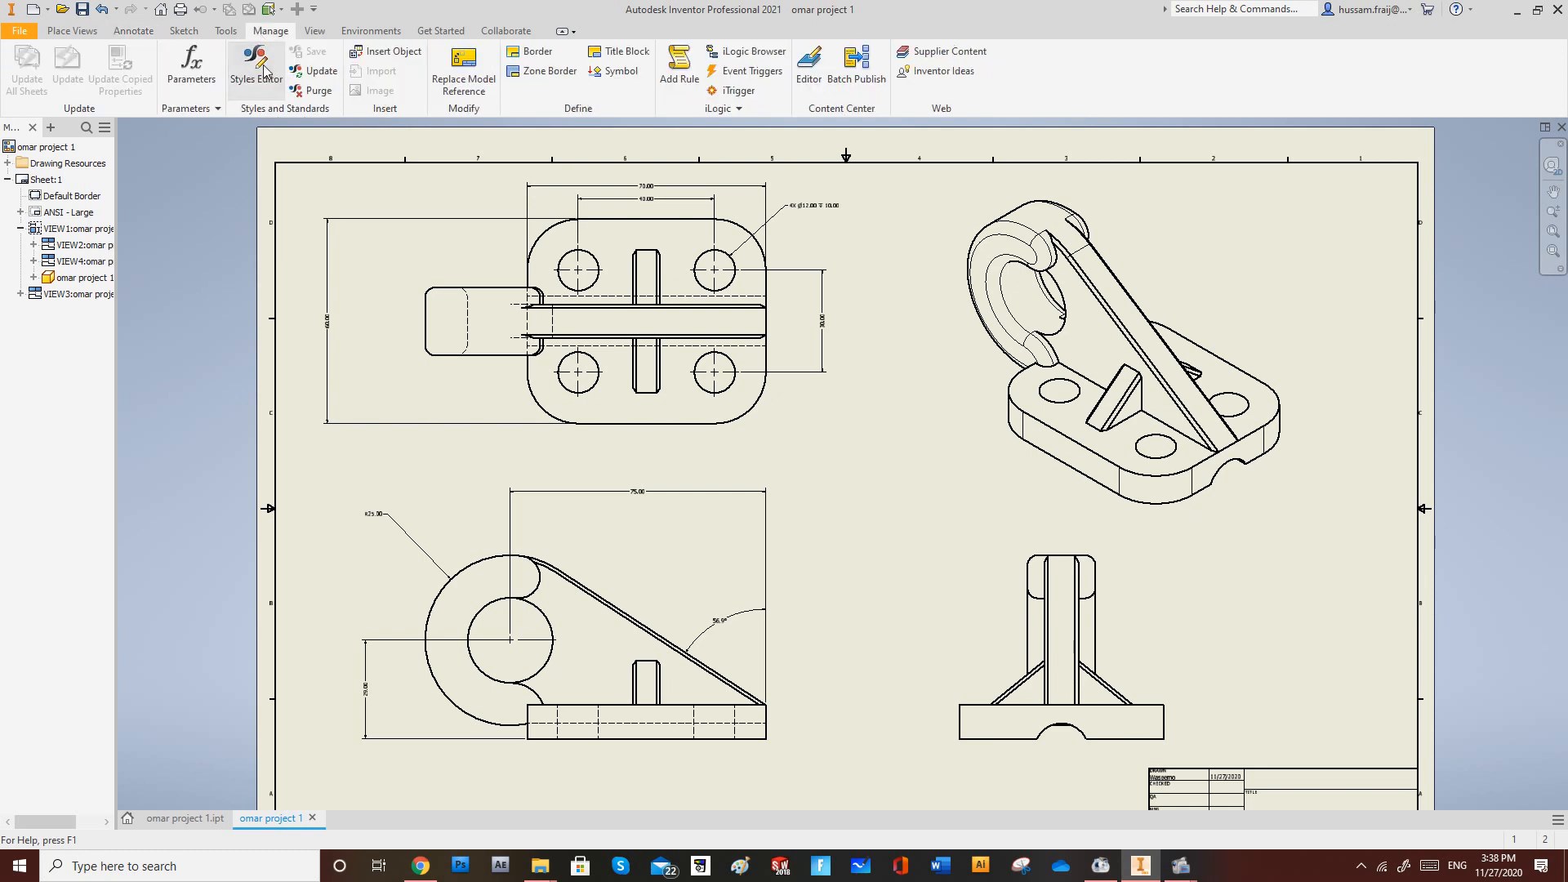
{"action": "left_click", "coordinate": [256, 69]}
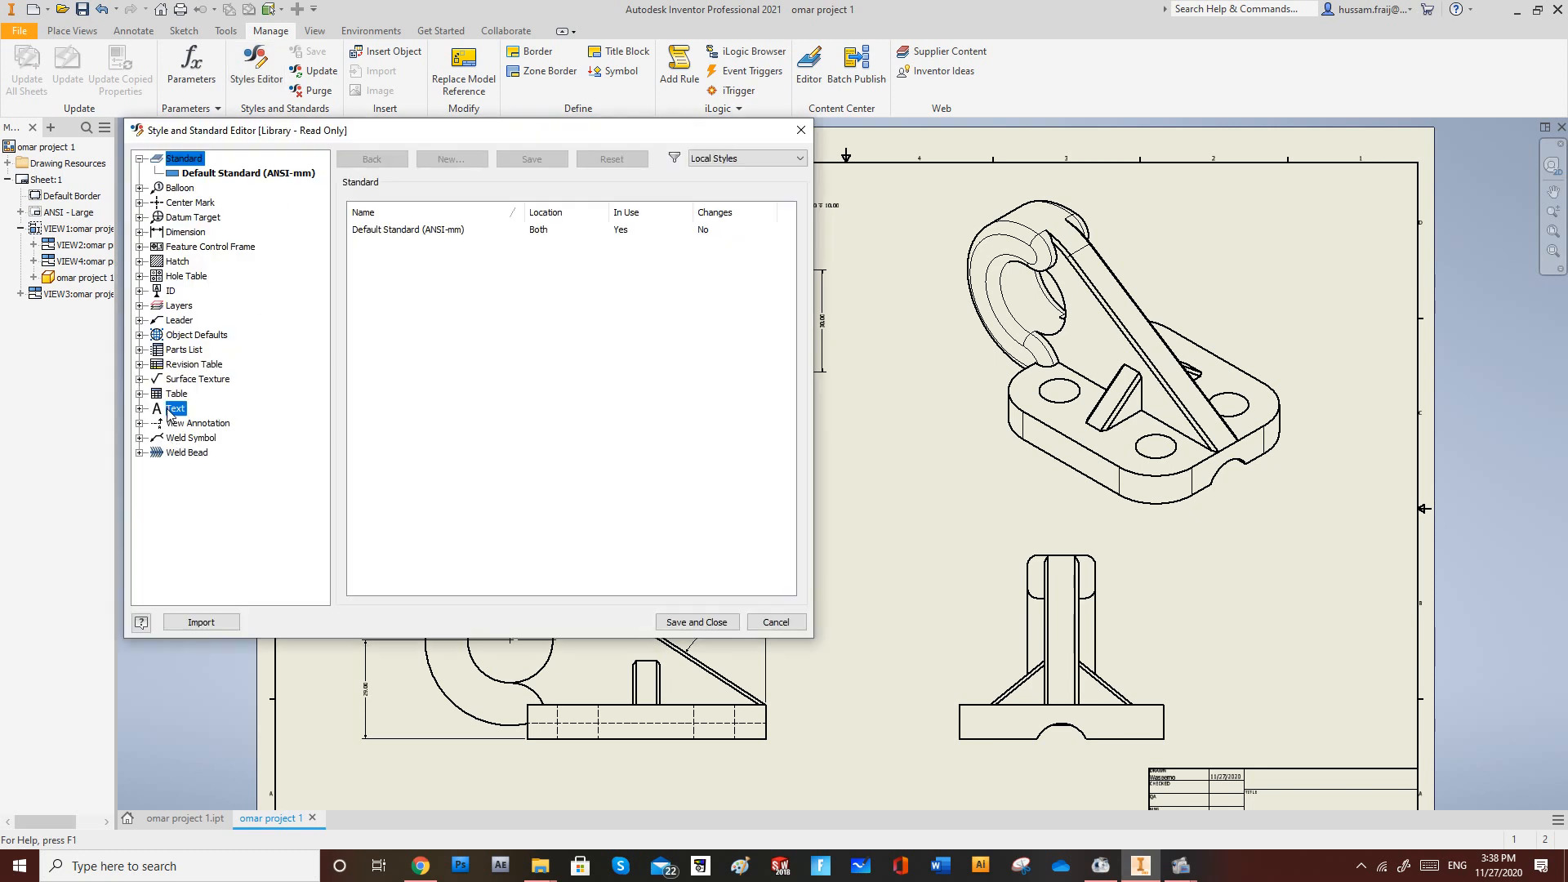
{"action": "left_click", "coordinate": [139, 408]}
{"action": "left_click", "coordinate": [216, 438]}
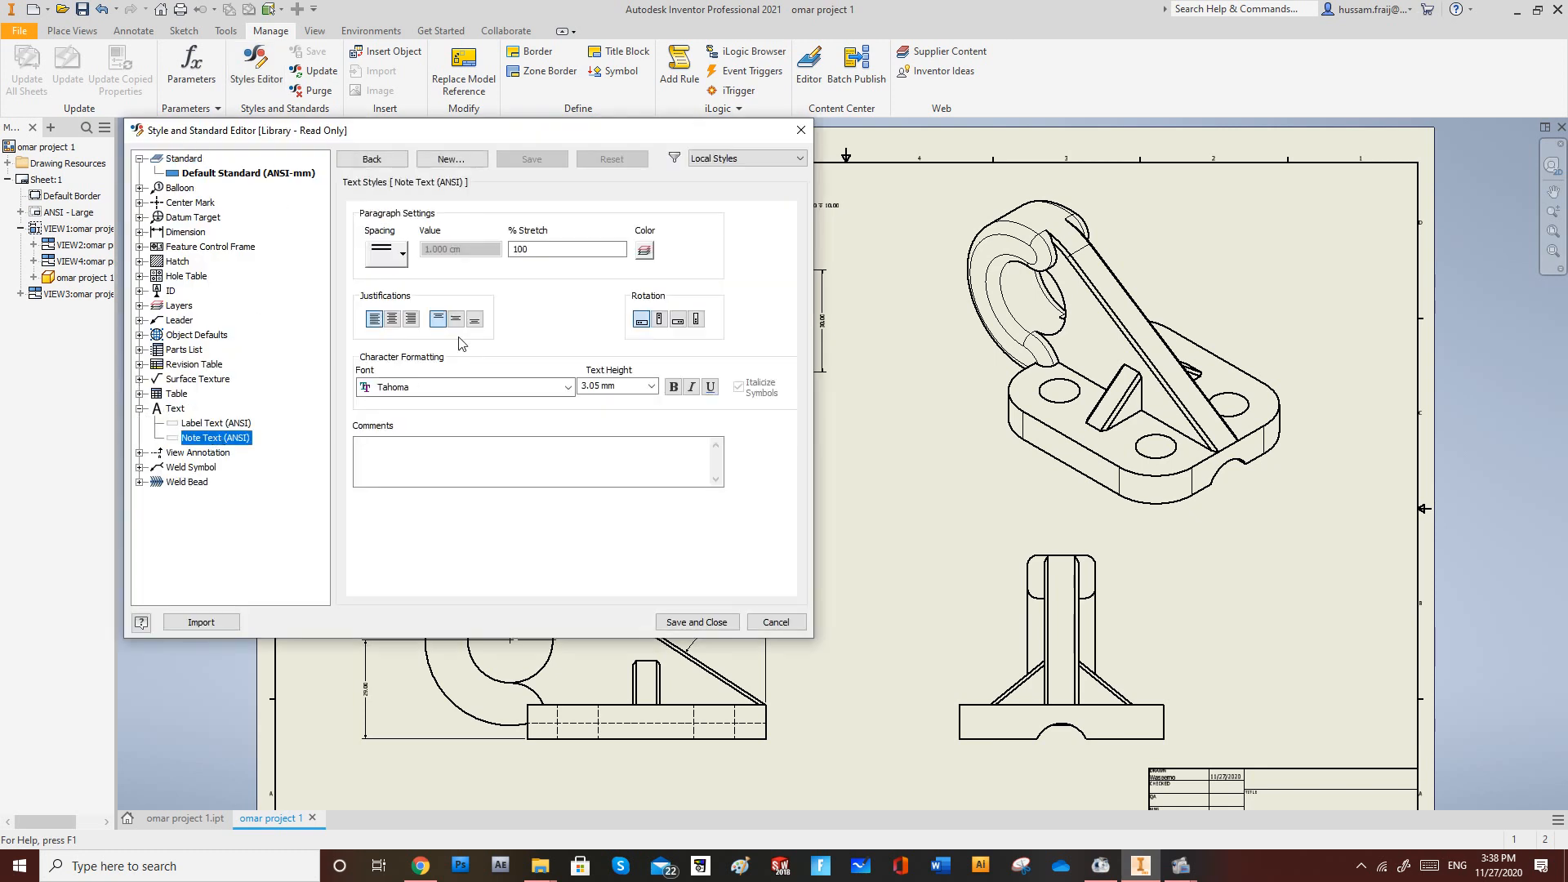
{"action": "left_click_drag", "start_coordinate": [632, 383], "coordinate": [582, 387]}
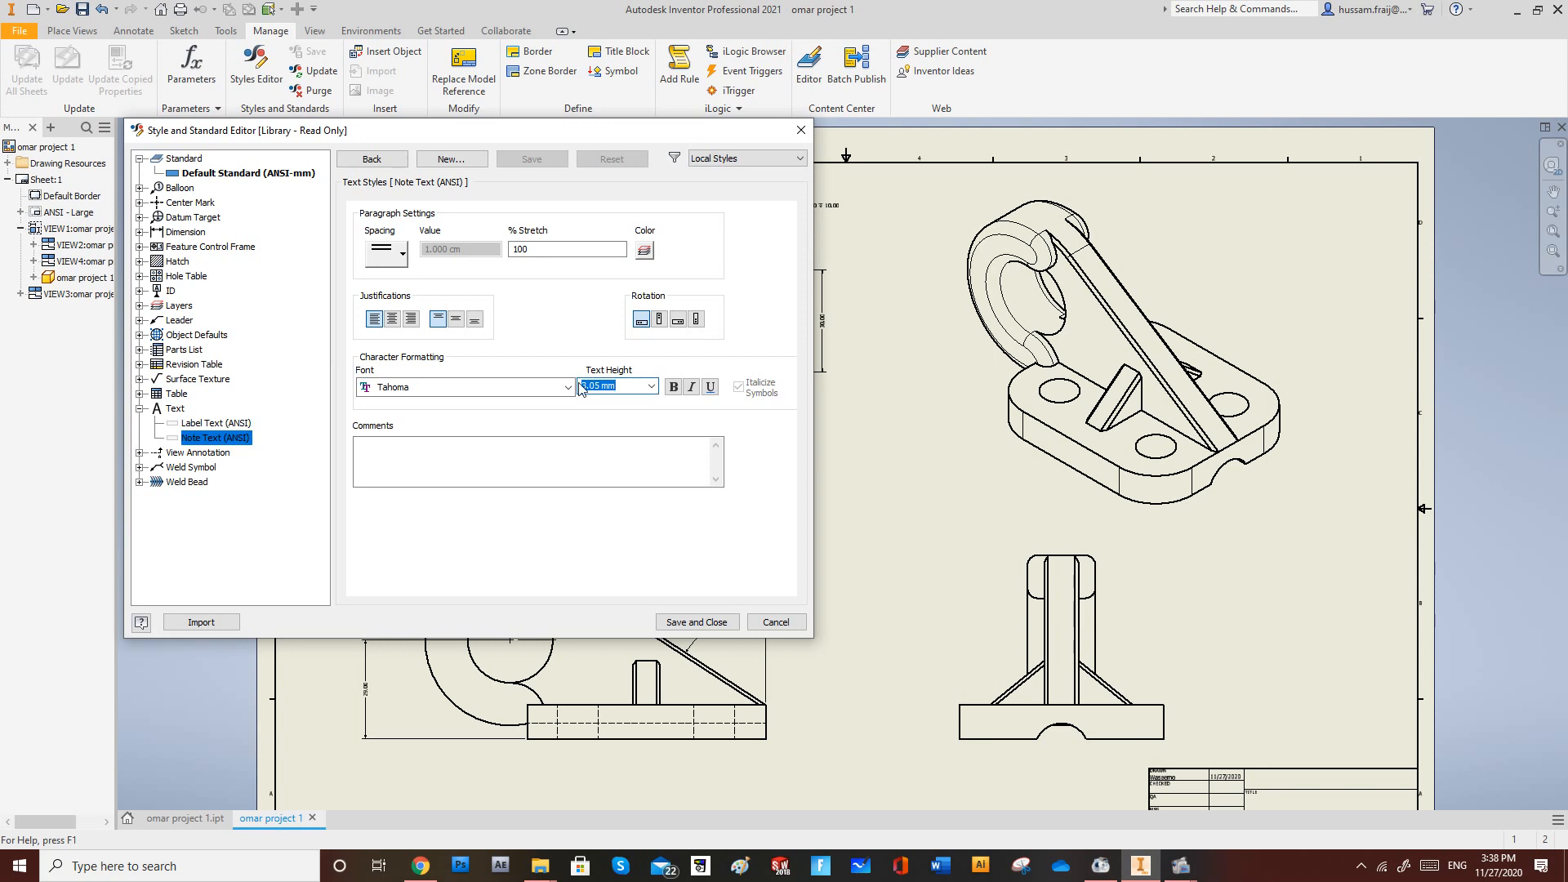
{"action": "type", "text": "8"}
{"action": "left_click", "coordinate": [644, 250]}
{"action": "left_click", "coordinate": [482, 361]}
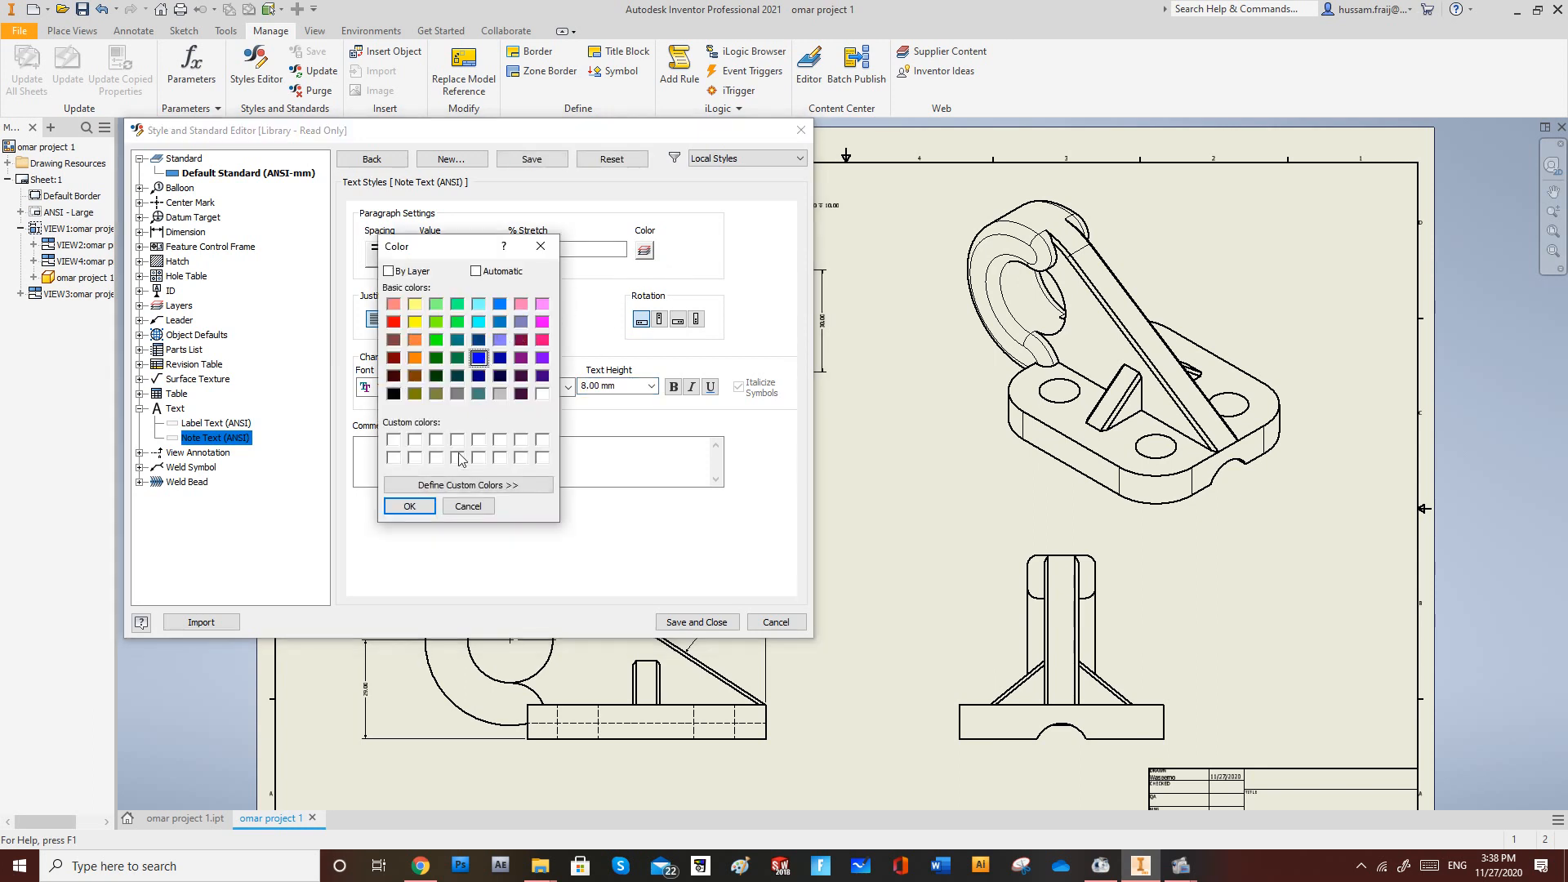
{"action": "left_click", "coordinate": [411, 506]}
{"action": "left_click", "coordinate": [688, 621]}
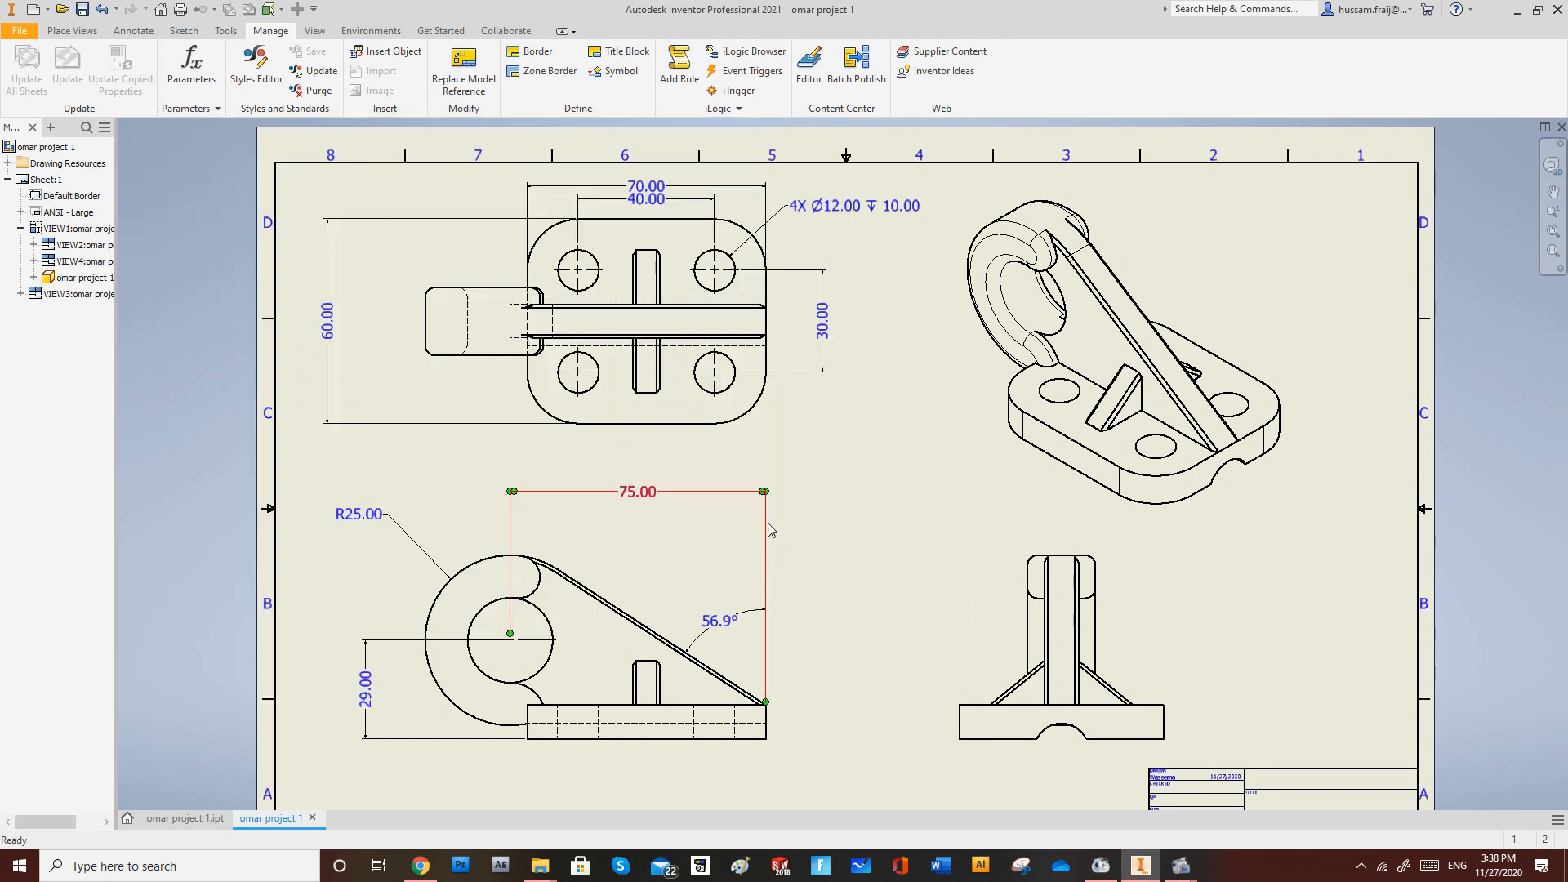
Move the plate's overall length dimension in the top view slightly up, away from the hole spacing dimension.
{"action": "scroll", "coordinate": [691, 164], "scroll_direction": "up", "scroll_amount": 1}
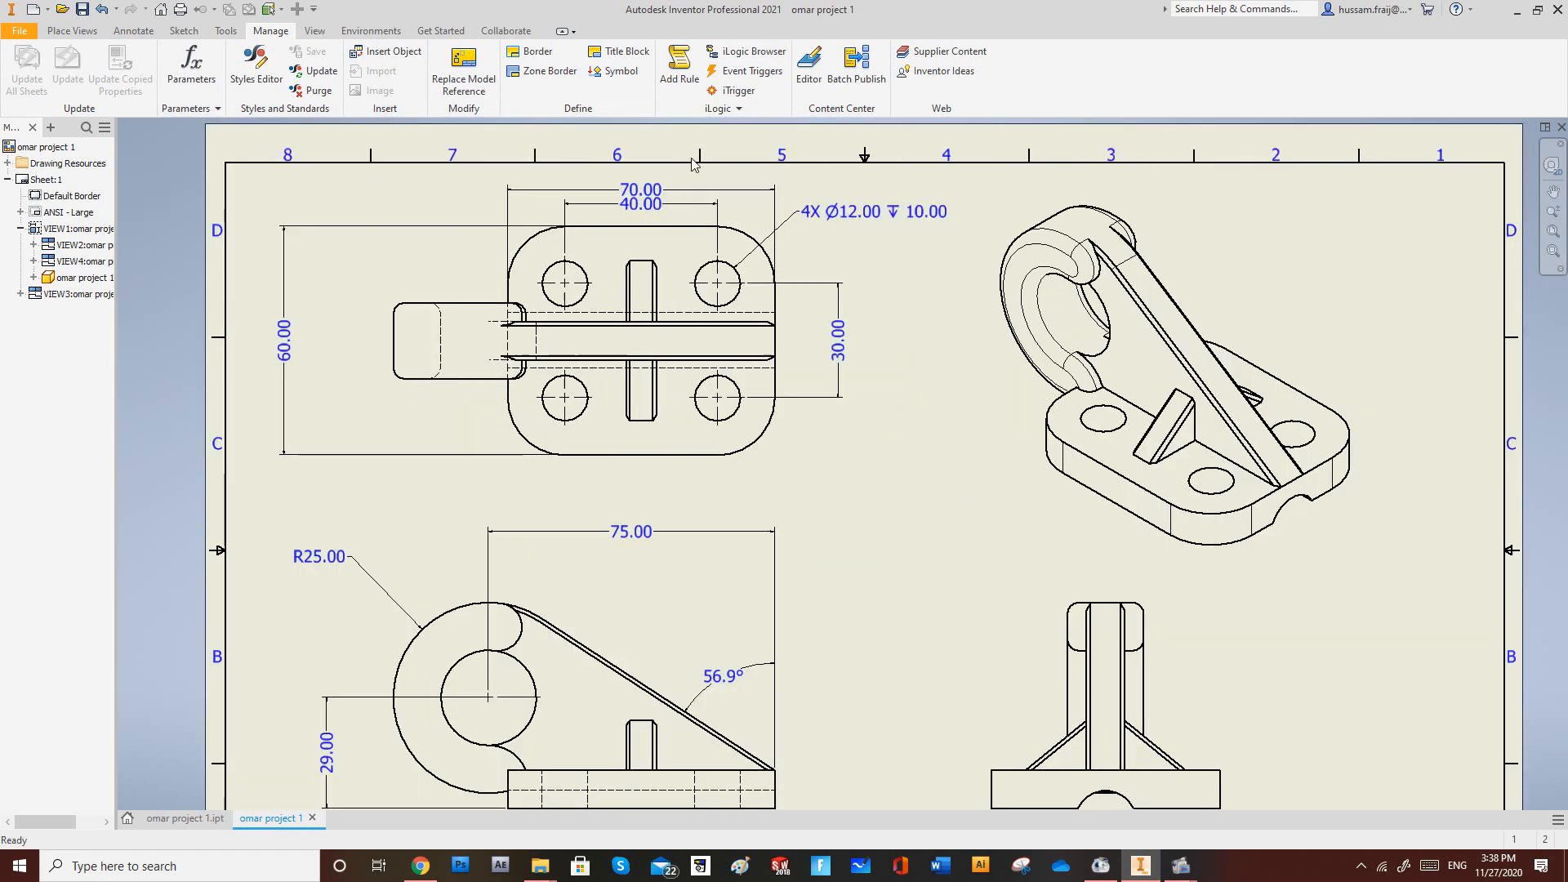
{"action": "left_click_drag", "start_coordinate": [645, 196], "coordinate": [645, 184]}
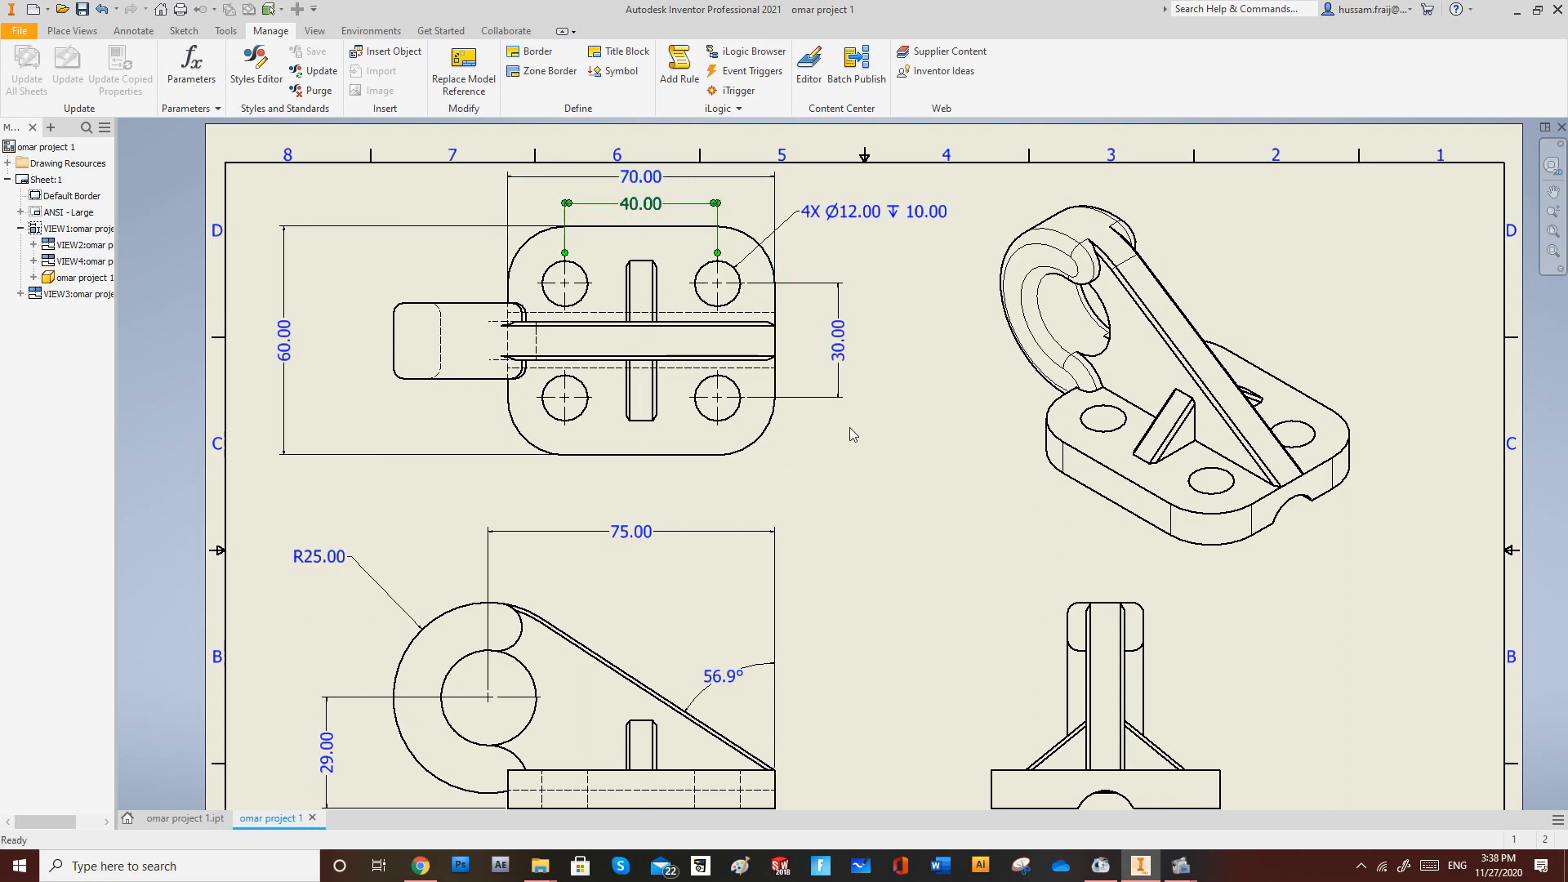
{"action": "left_click", "coordinate": [72, 30]}
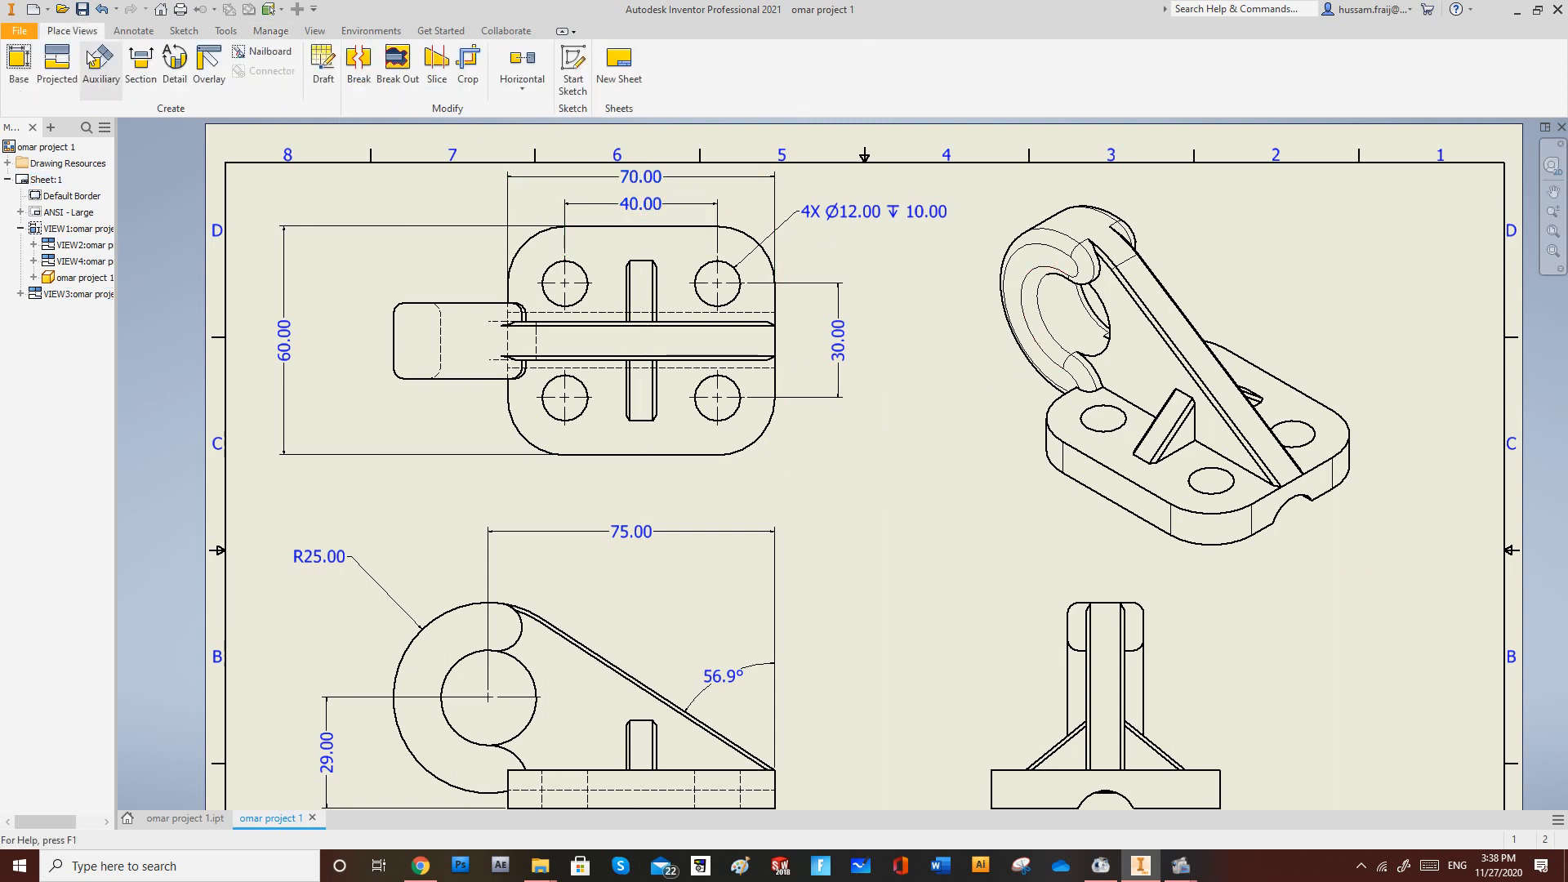
{"action": "left_click", "coordinate": [133, 31]}
{"action": "left_click", "coordinate": [29, 69]}
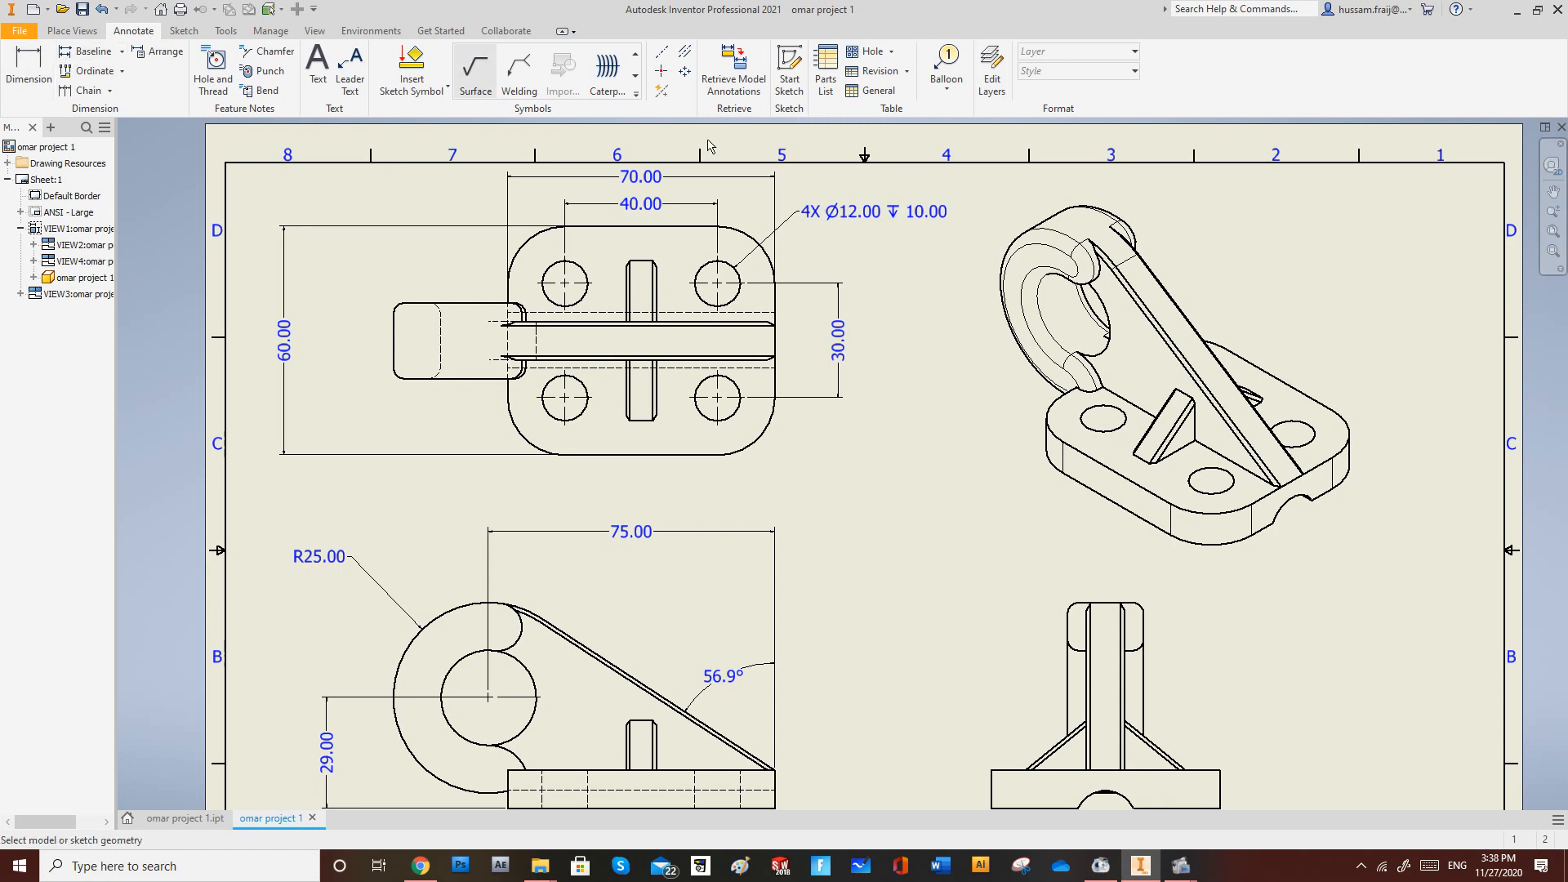
{"action": "left_click", "coordinate": [1094, 434]}
{"action": "left_click", "coordinate": [1001, 470]}
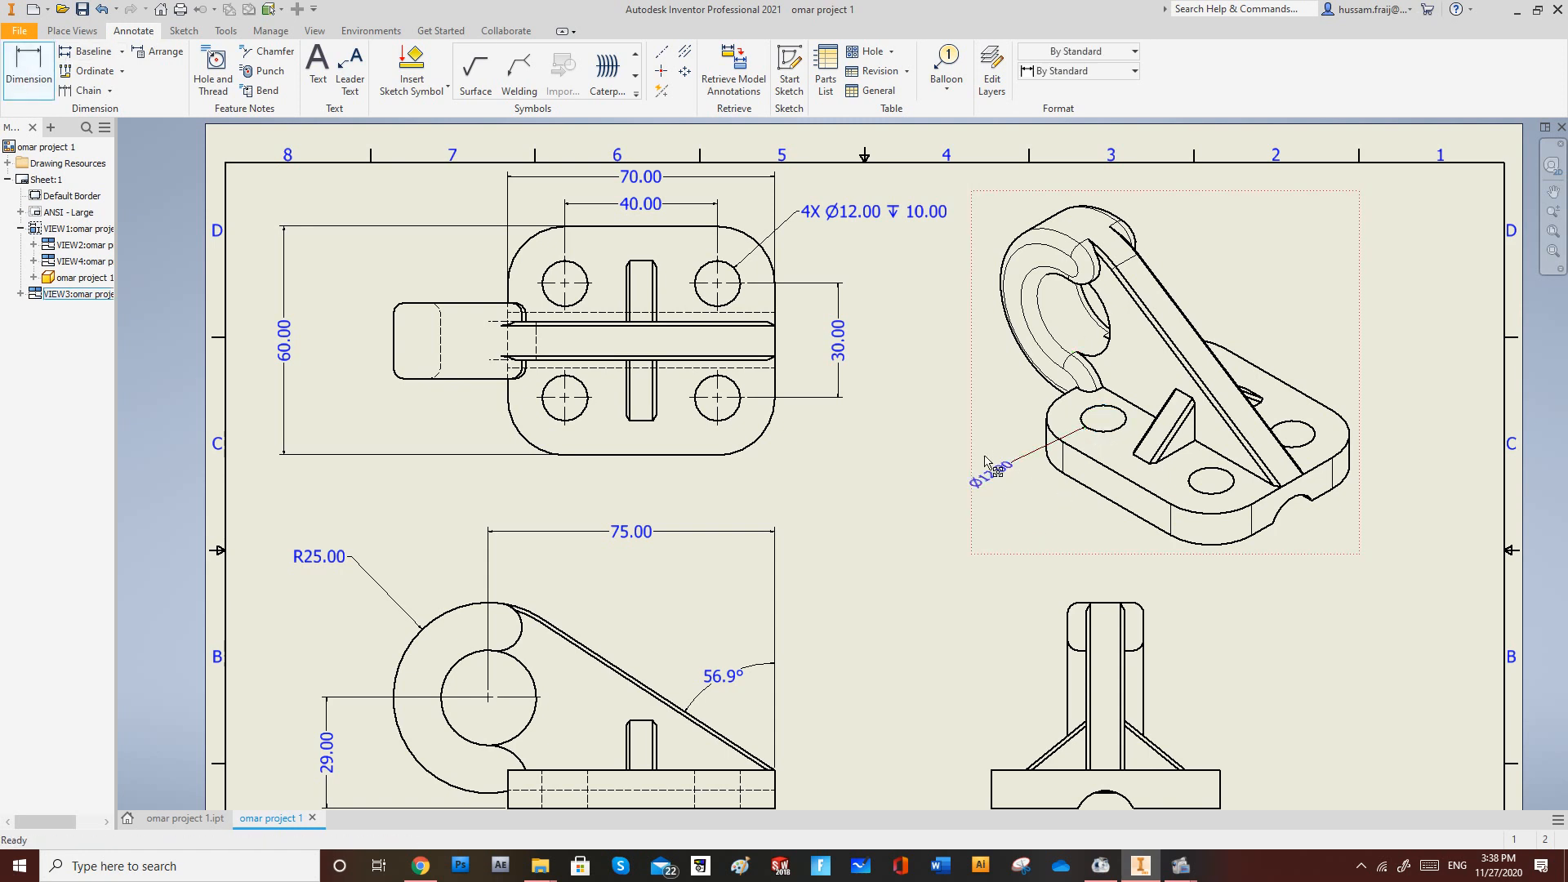
{"action": "key", "text": "Escape"}
{"action": "scroll", "coordinate": [941, 381], "scroll_direction": "up", "scroll_amount": 3}
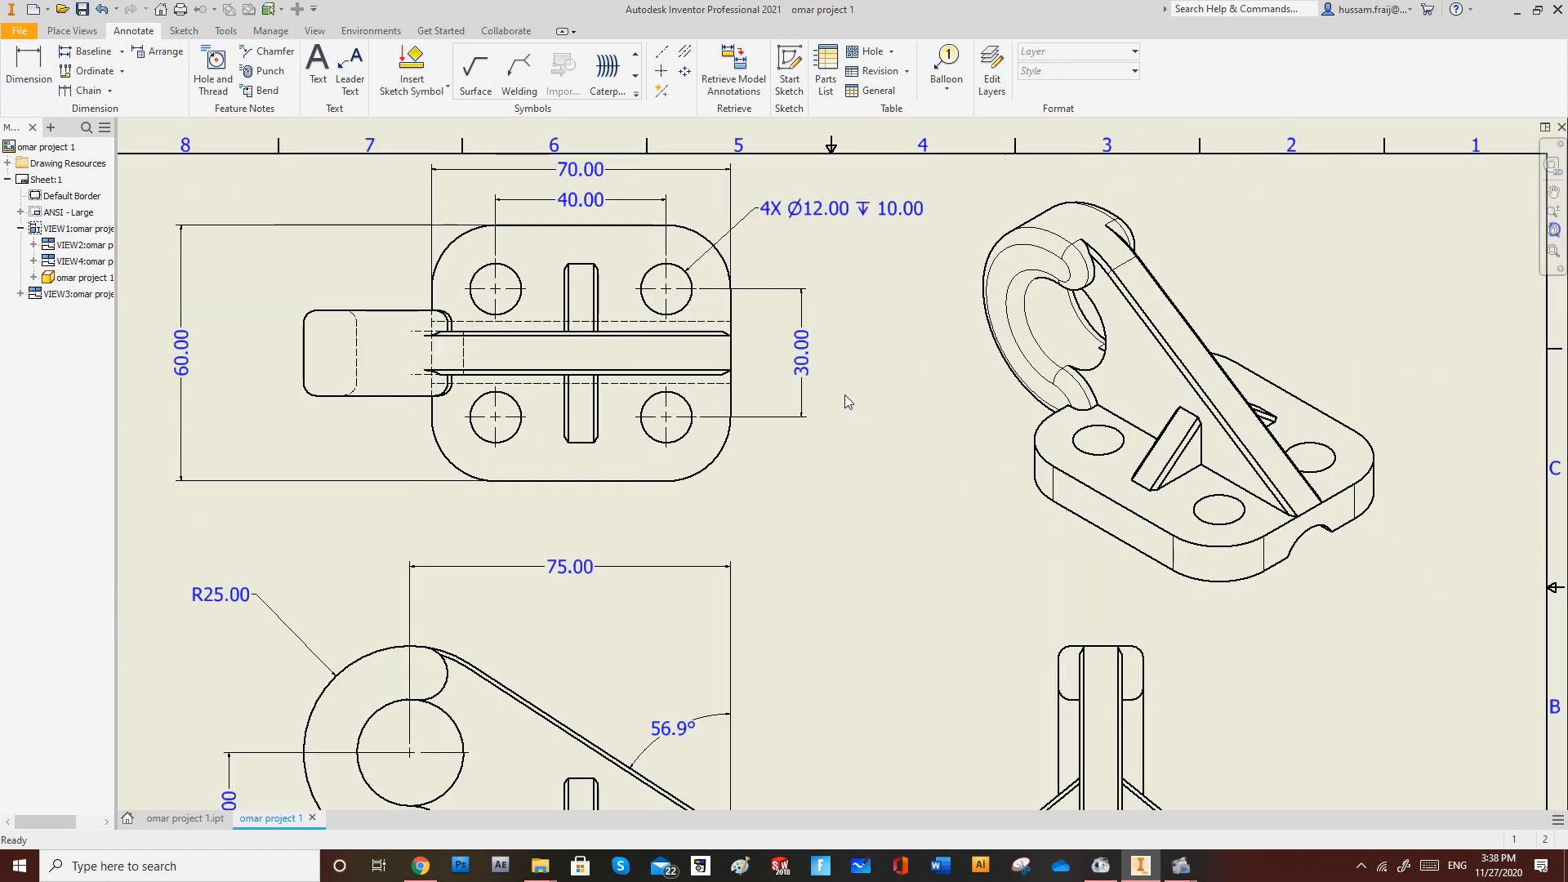
{"action": "left_click", "coordinate": [28, 70]}
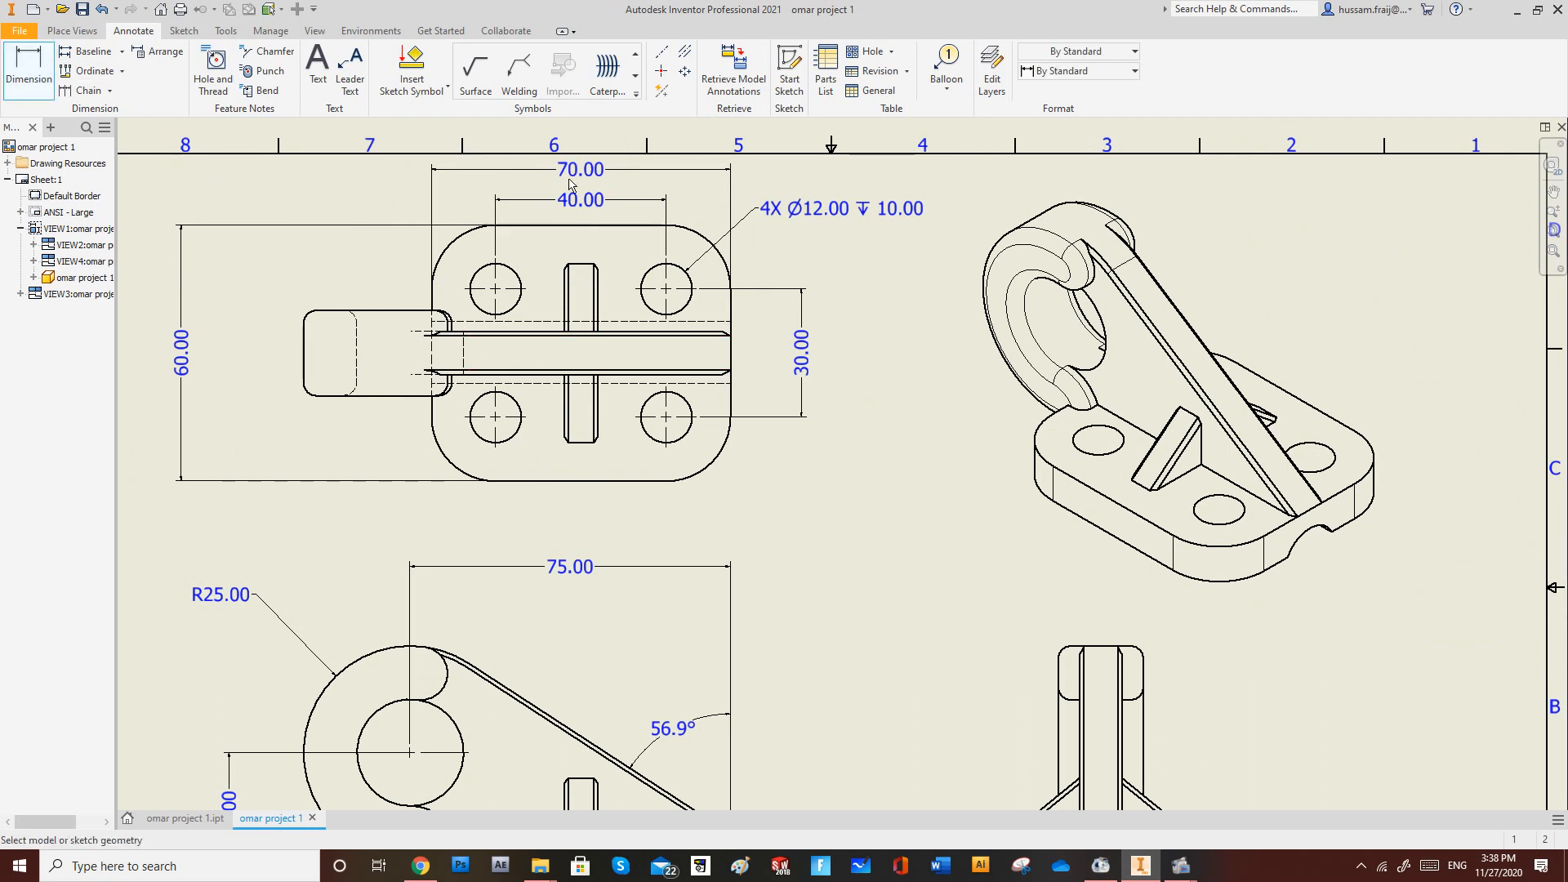
{"action": "scroll", "coordinate": [478, 319], "scroll_direction": "down", "scroll_amount": 3}
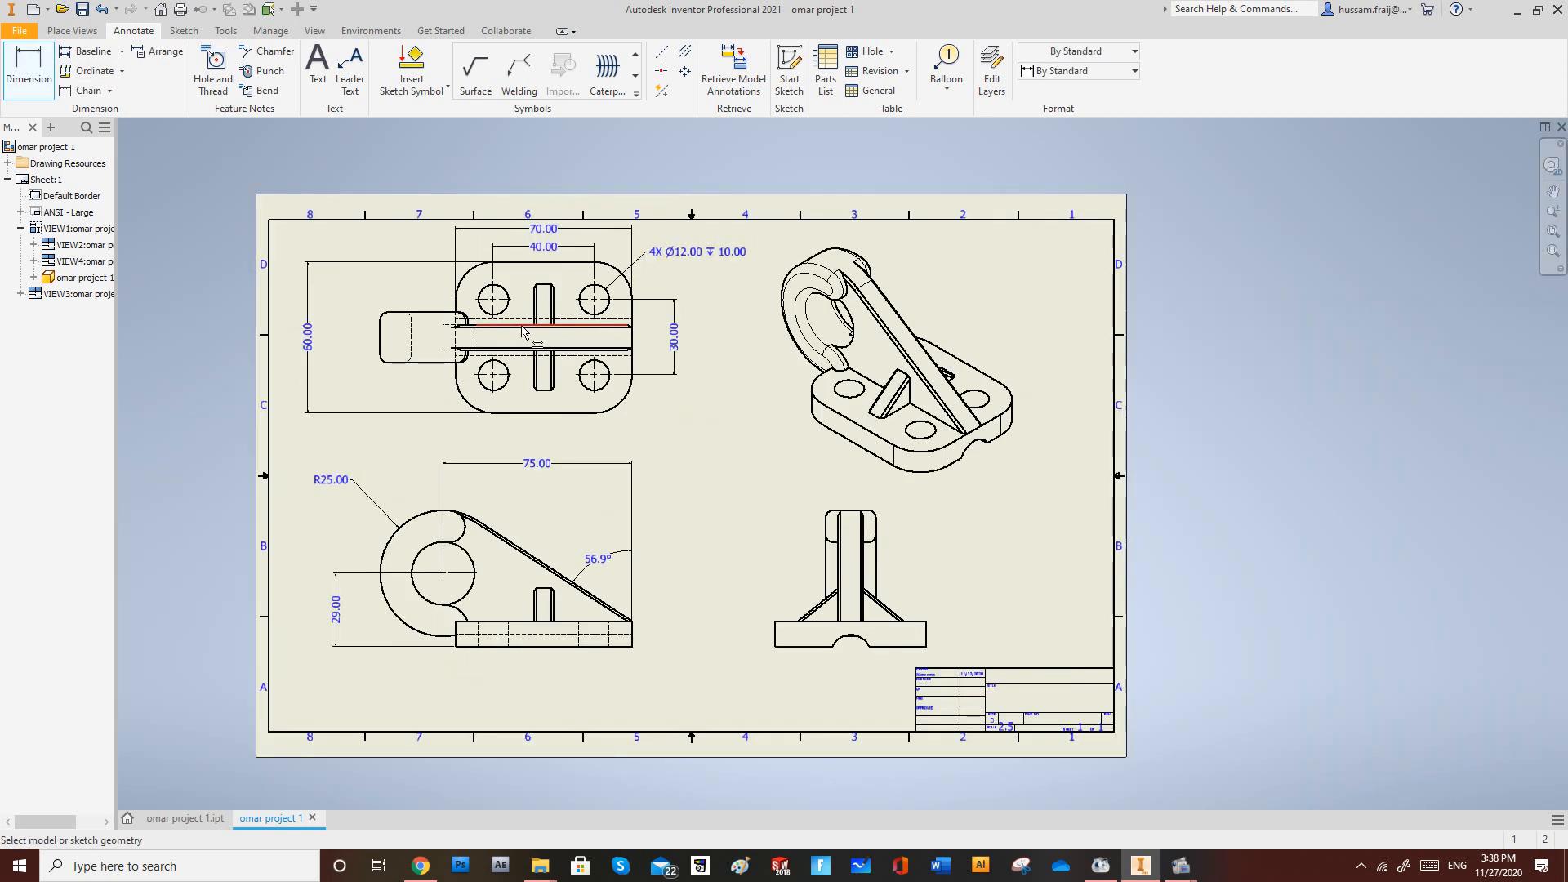
{"action": "left_click", "coordinate": [630, 642]}
{"action": "left_click", "coordinate": [456, 646]}
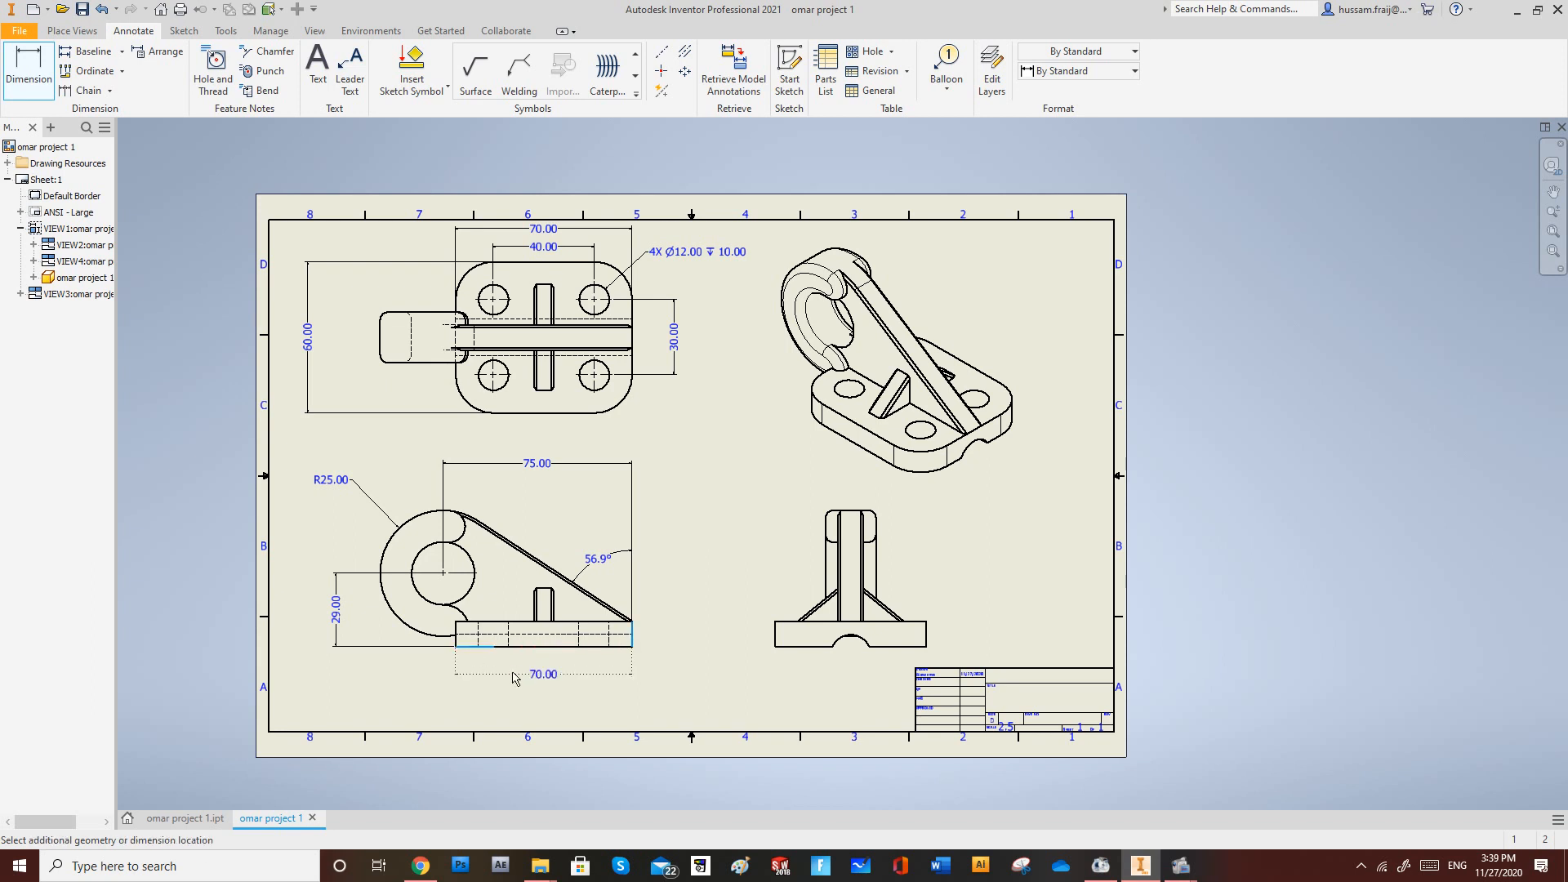
{"action": "key", "text": "Escape"}
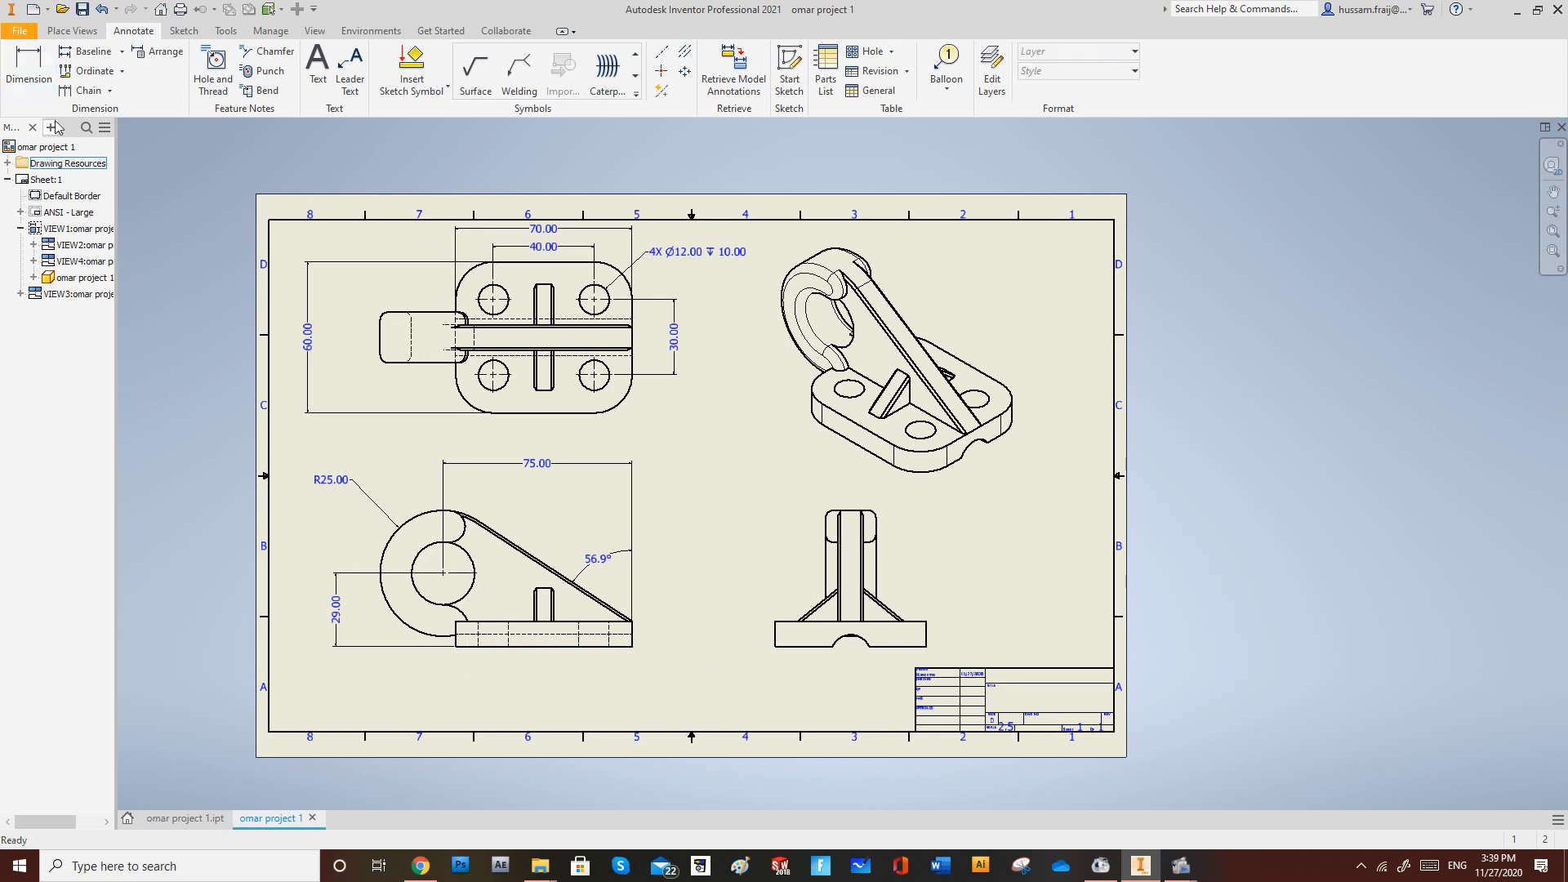
Dimension the base plate's thickness and the radius of the groove in its underside in the side view.
{"action": "key", "text": "d"}
{"action": "scroll", "coordinate": [934, 640], "scroll_direction": "down", "scroll_amount": 1}
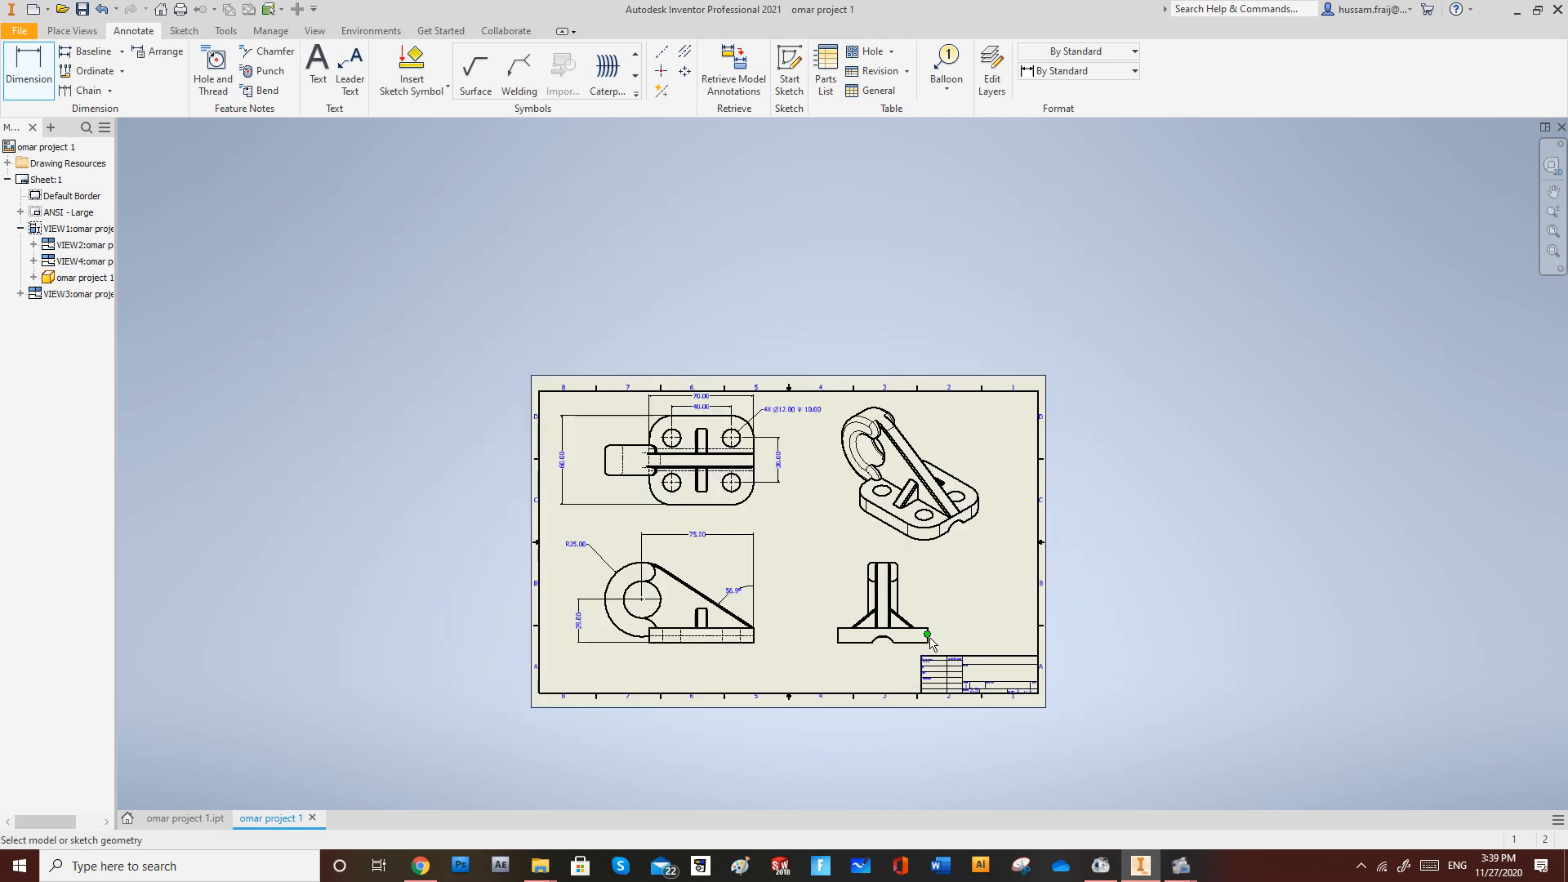
{"action": "scroll", "coordinate": [940, 639], "scroll_direction": "up", "scroll_amount": 5}
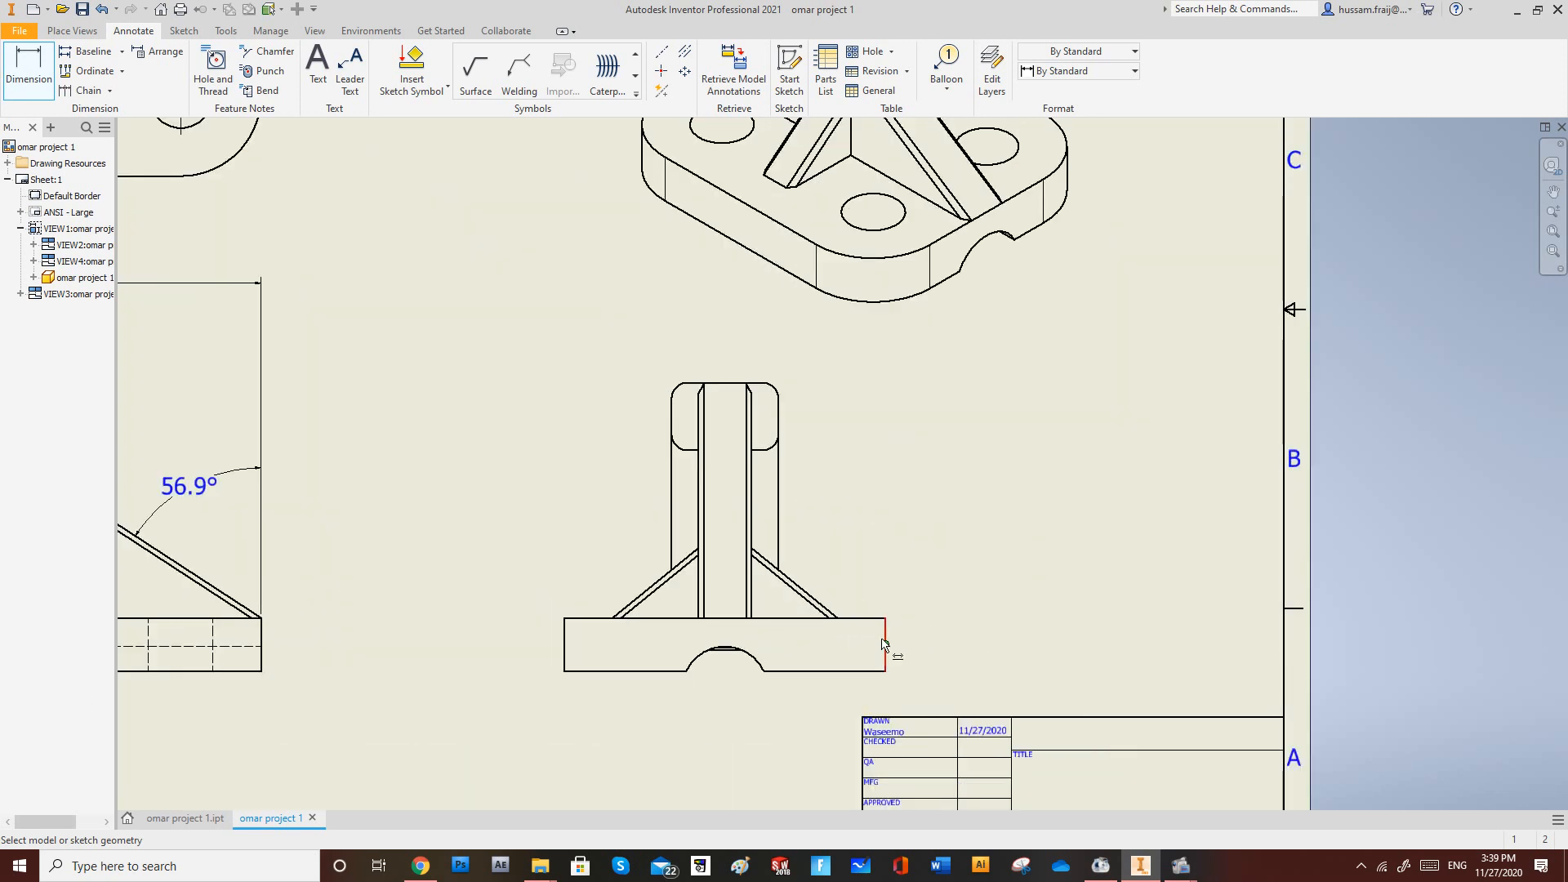
{"action": "left_click", "coordinate": [560, 635]}
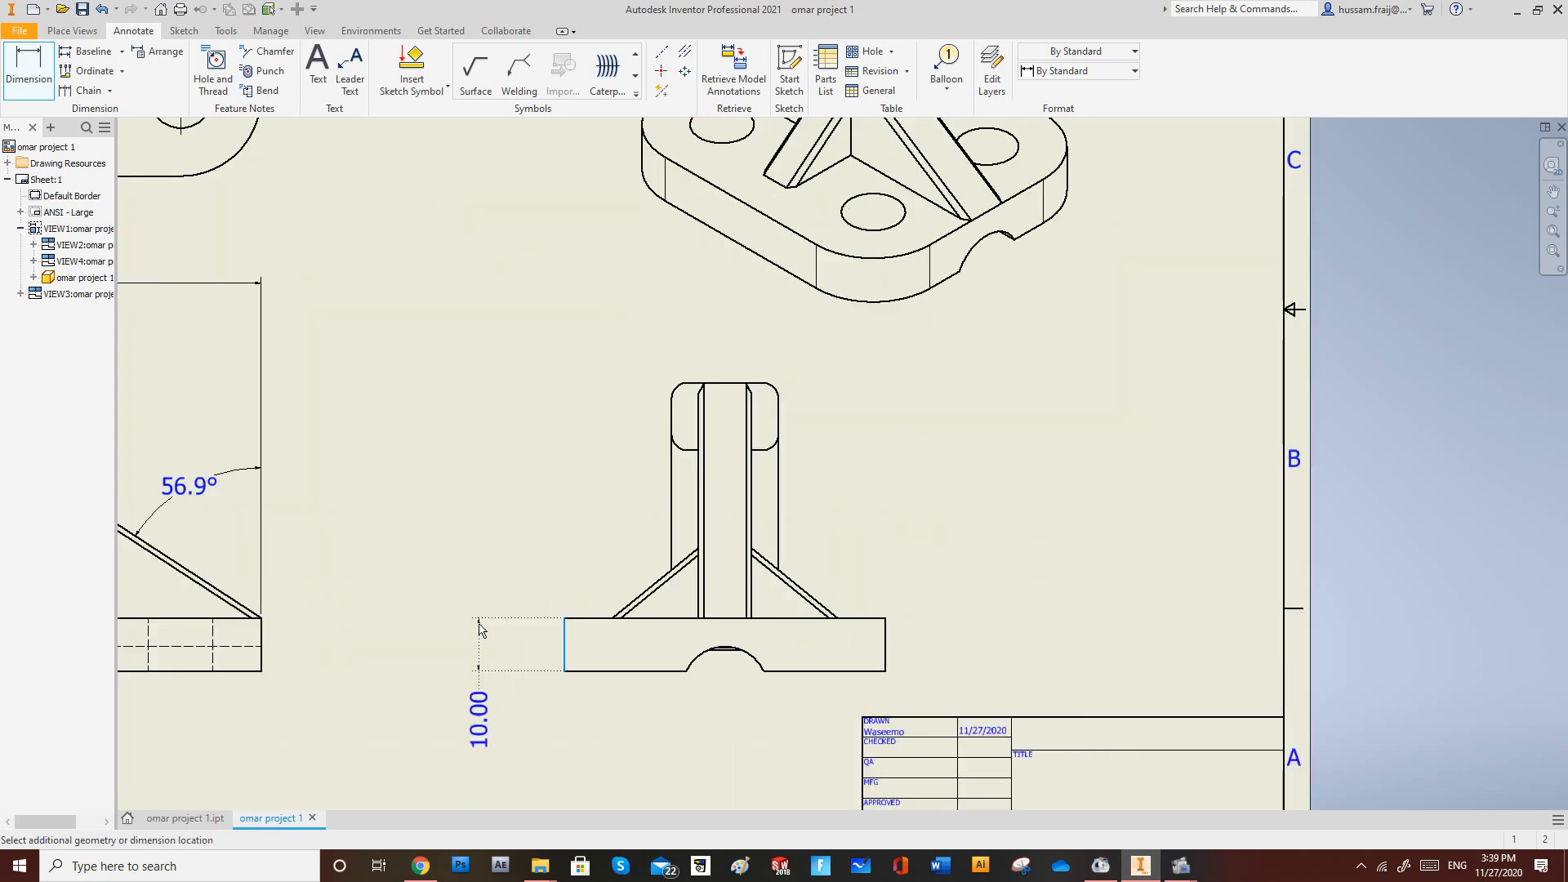
{"action": "left_click", "coordinate": [478, 645]}
{"action": "left_click", "coordinate": [725, 650]}
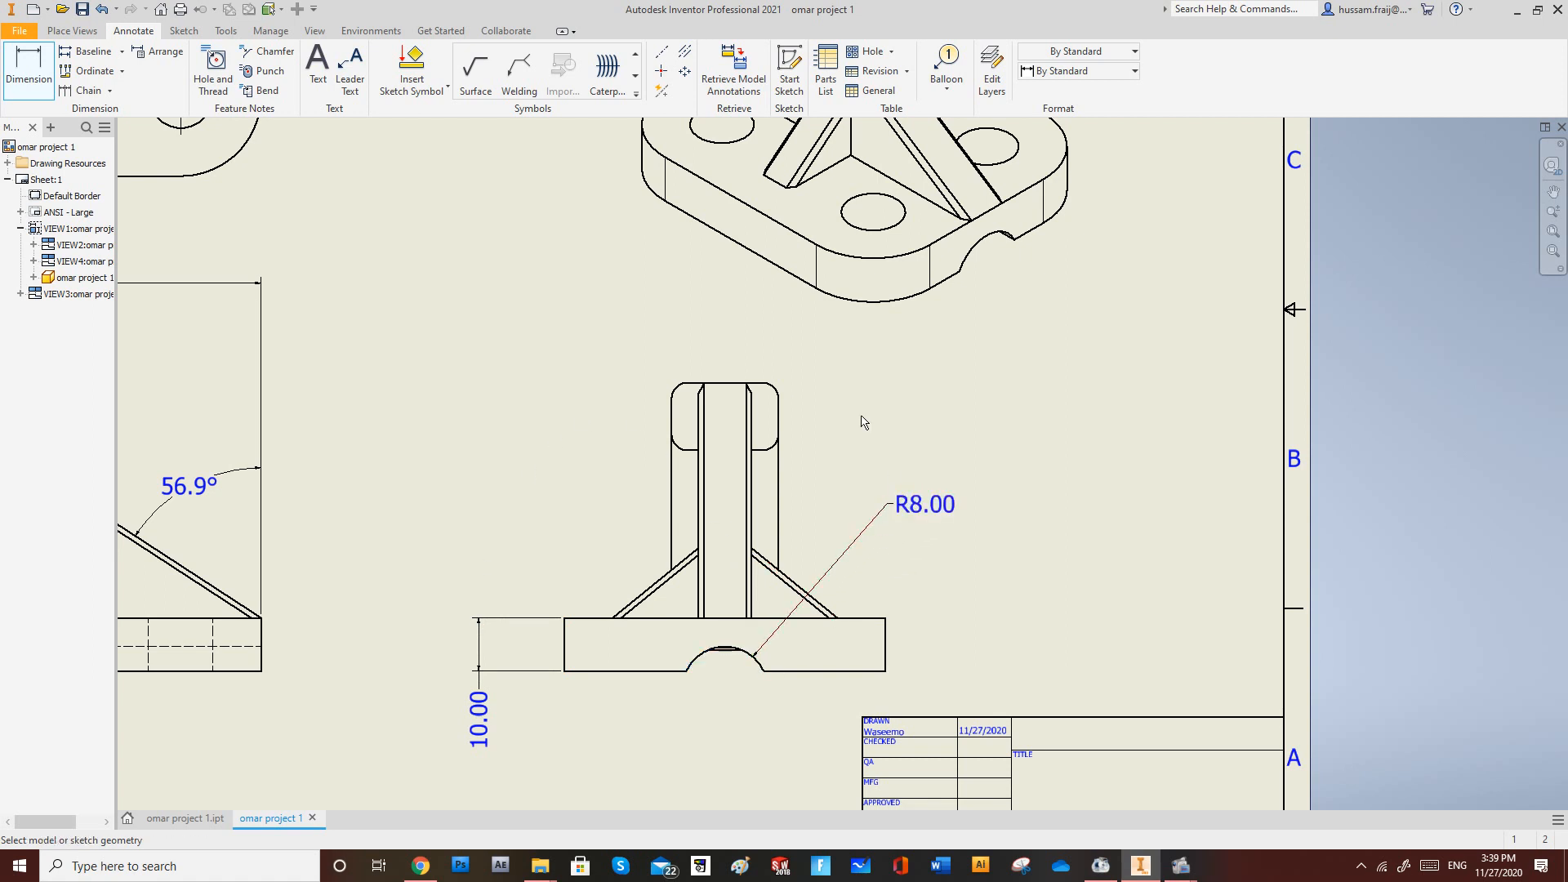
{"action": "scroll", "coordinate": [864, 422], "scroll_direction": "down", "scroll_amount": 5}
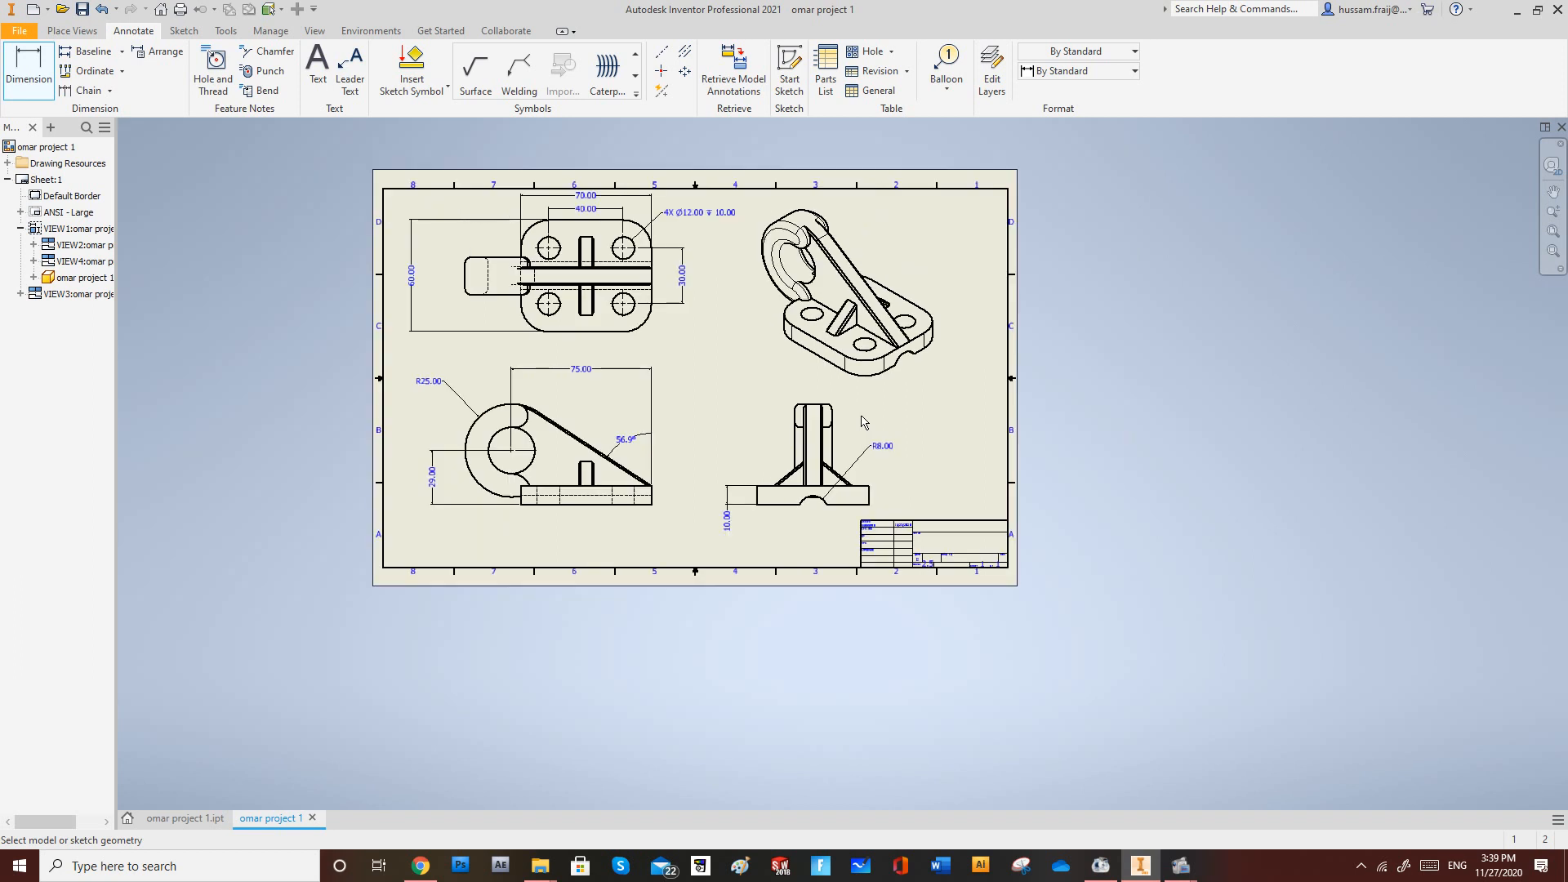
{"action": "scroll", "coordinate": [855, 399], "scroll_direction": "up", "scroll_amount": 4}
{"action": "scroll", "coordinate": [850, 396], "scroll_direction": "down", "scroll_amount": 3}
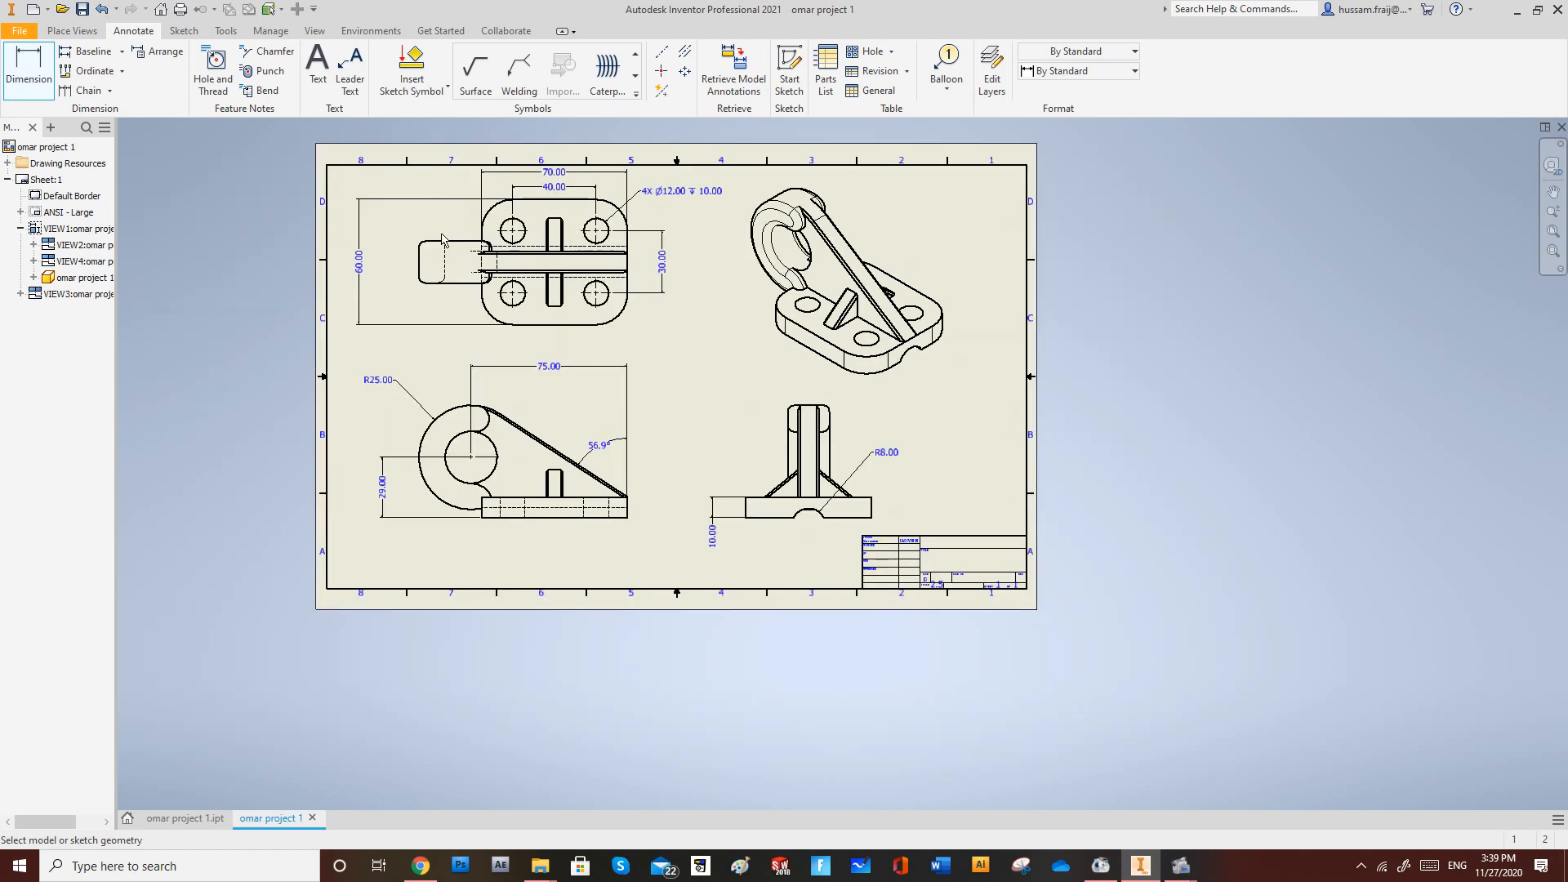
Dimension the overall width of the upright ring in the side view, placing the dimension above it.
{"action": "scroll", "coordinate": [442, 239], "scroll_direction": "up", "scroll_amount": 4}
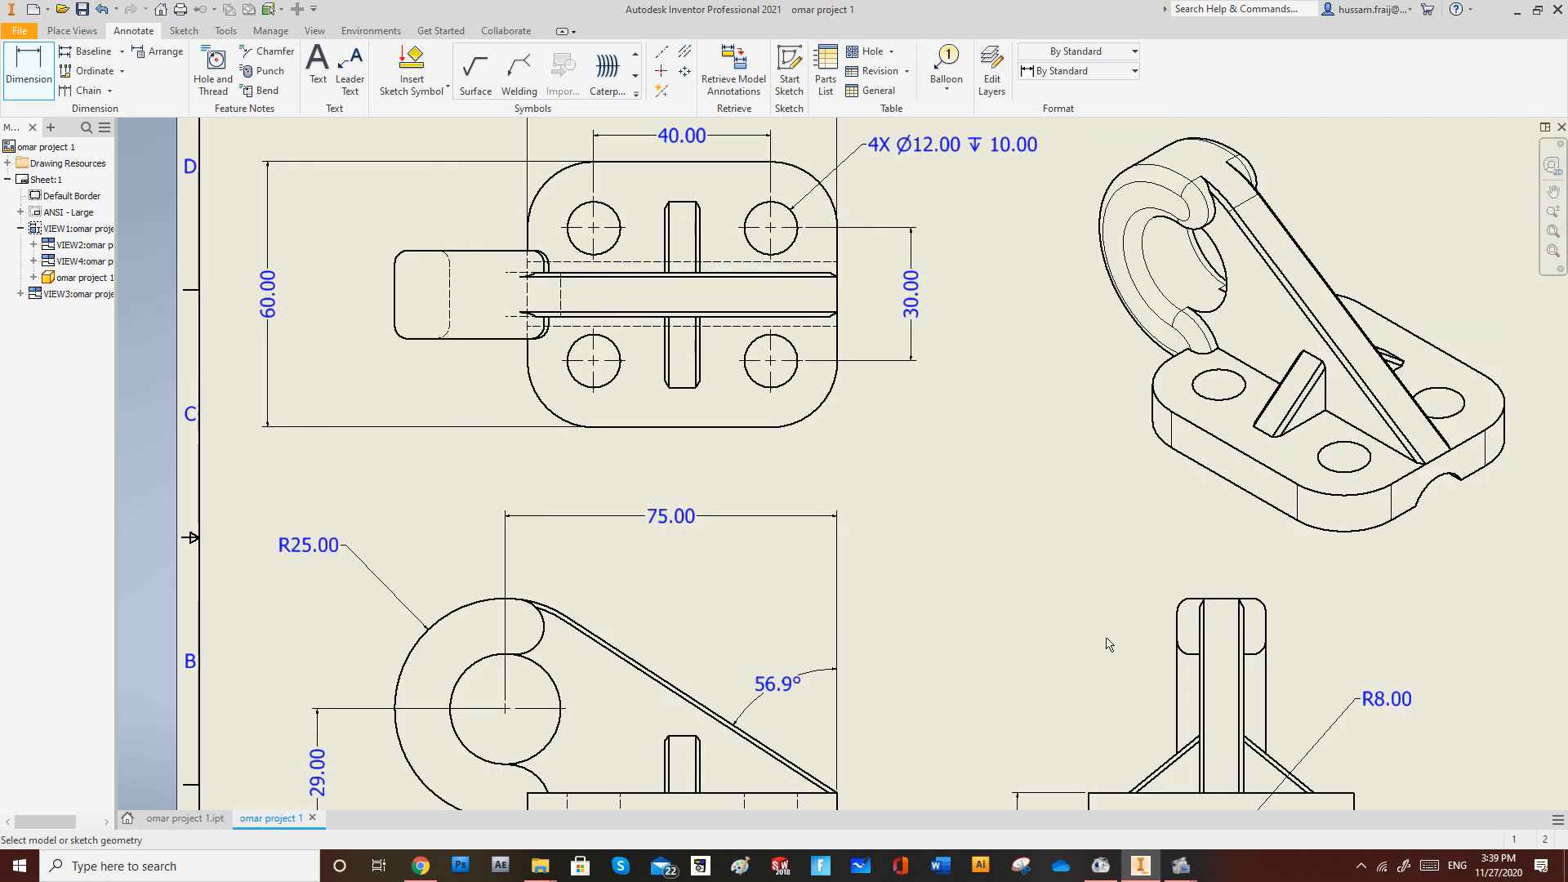
{"action": "left_click", "coordinate": [1265, 694]}
{"action": "left_click", "coordinate": [1177, 694]}
{"action": "left_click", "coordinate": [1122, 549]}
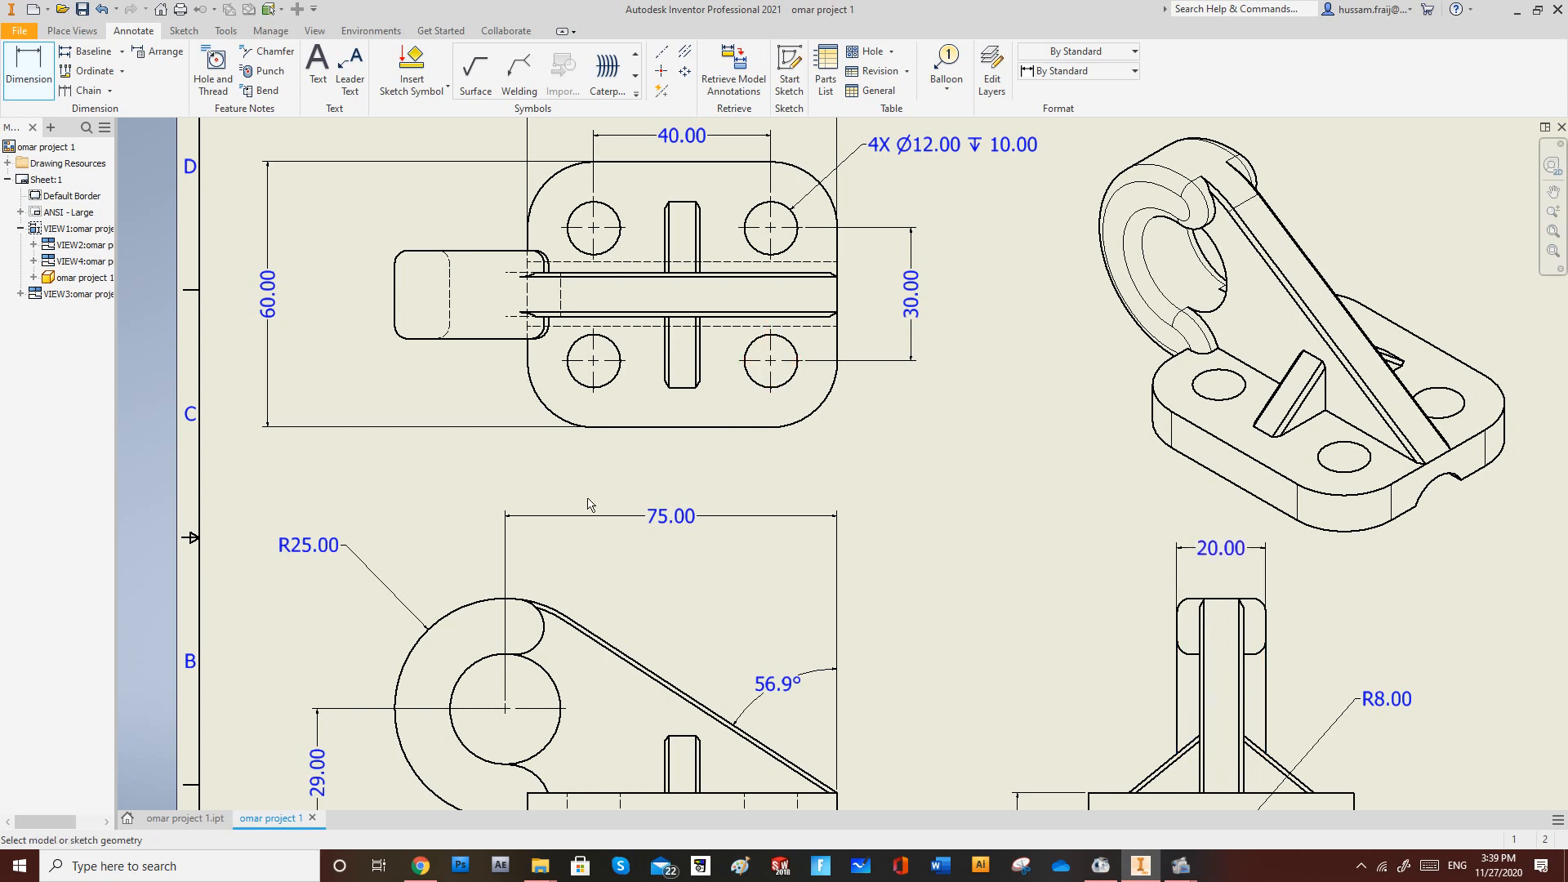
Add a hole note to the large through hole in the front view, placed below the ring's radius dimension.
{"action": "scroll", "coordinate": [546, 497], "scroll_direction": "down", "scroll_amount": 3}
{"action": "scroll", "coordinate": [556, 506], "scroll_direction": "up", "scroll_amount": 5}
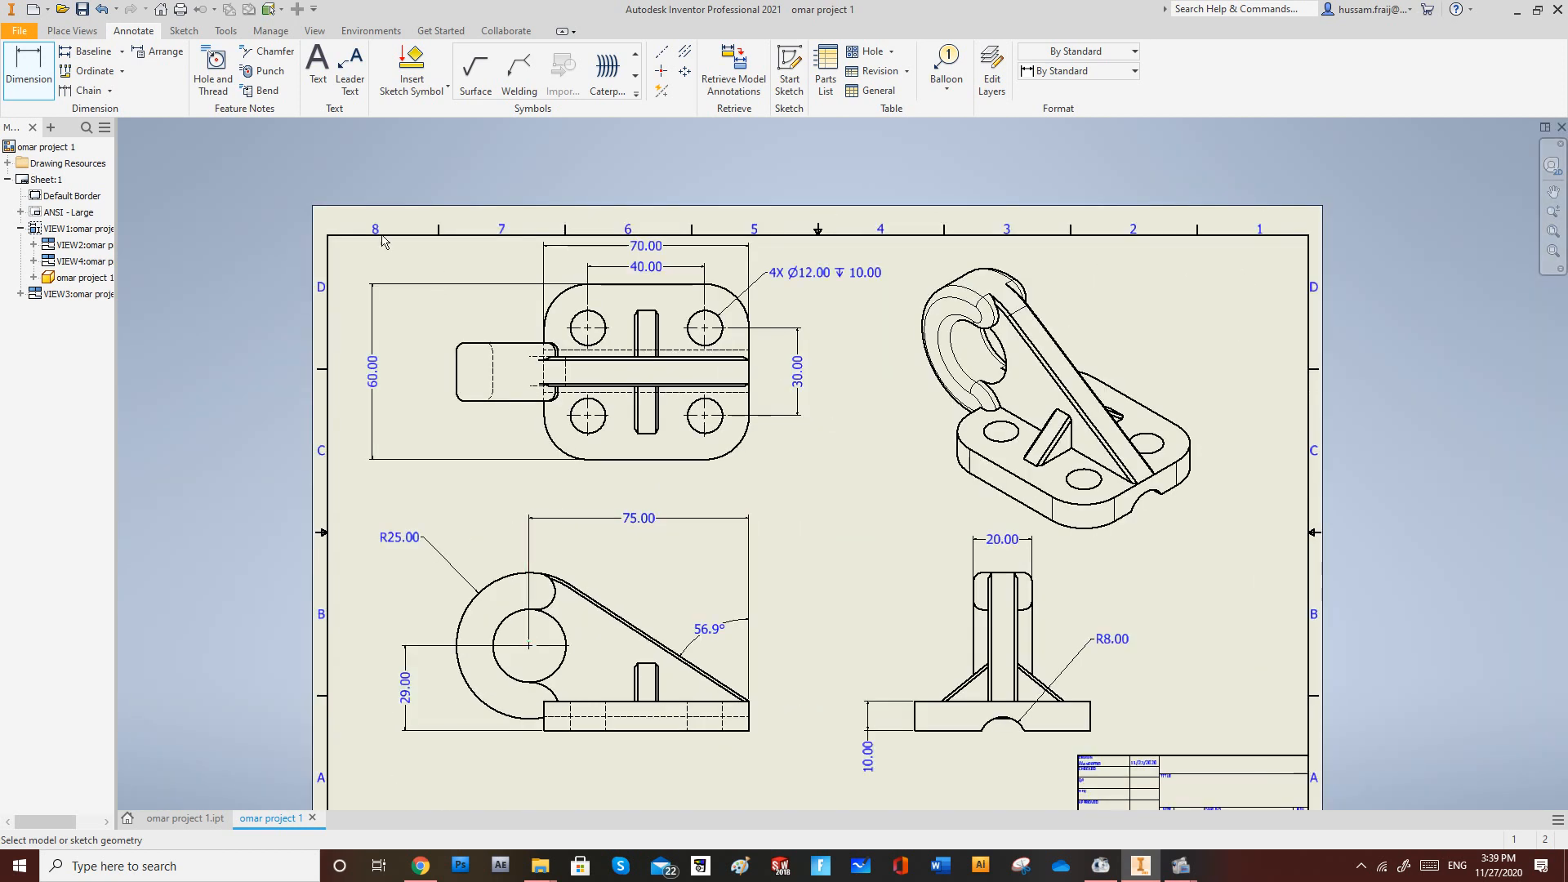
{"action": "left_click", "coordinate": [214, 59]}
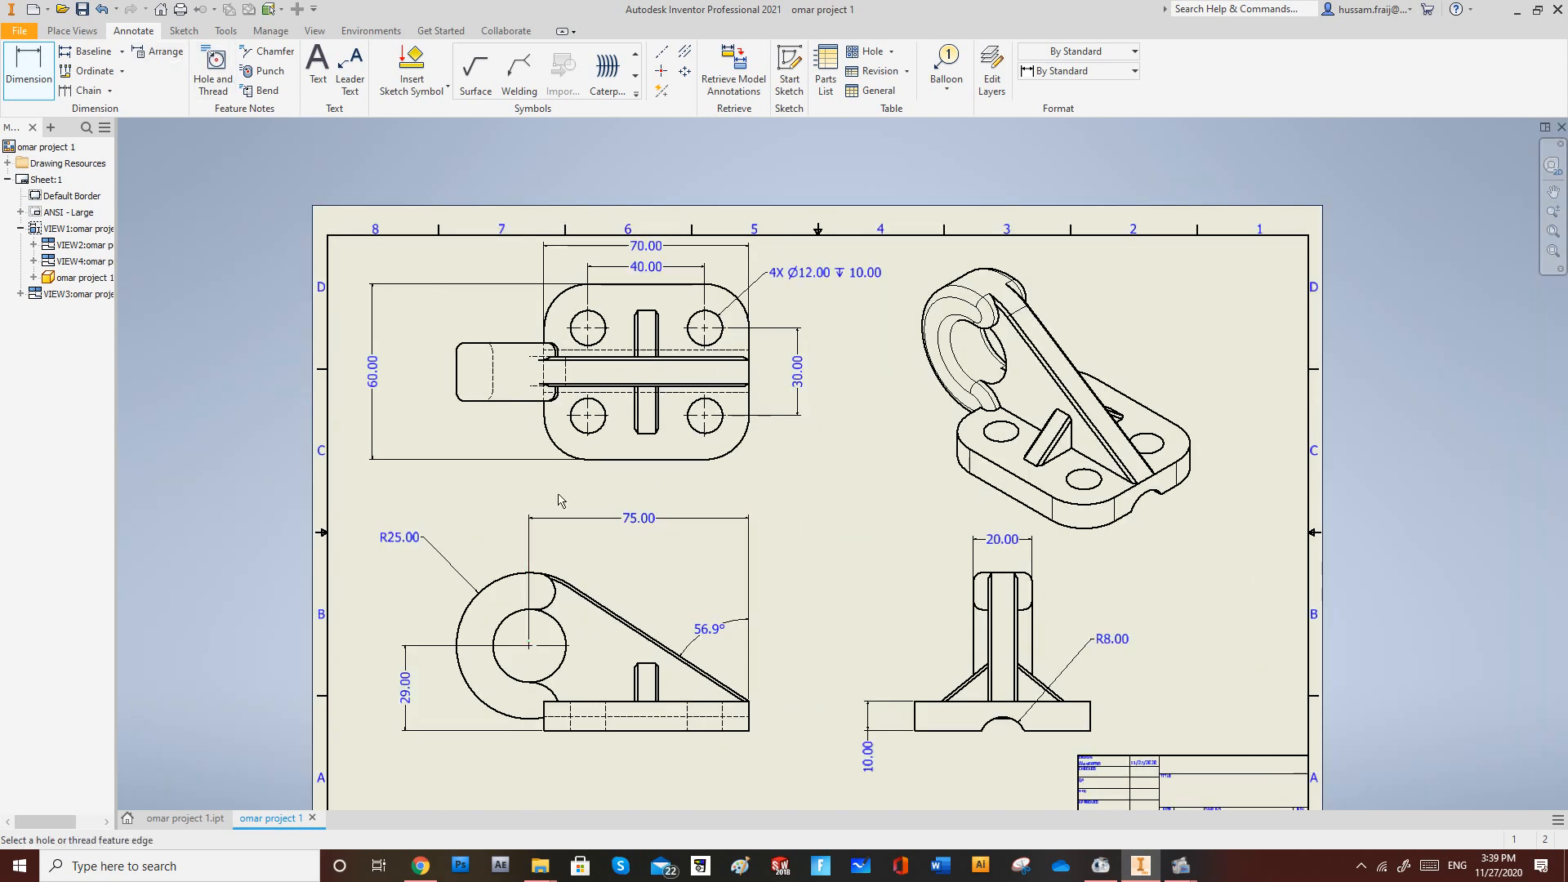
{"action": "left_click", "coordinate": [504, 619]}
{"action": "left_click", "coordinate": [434, 594]}
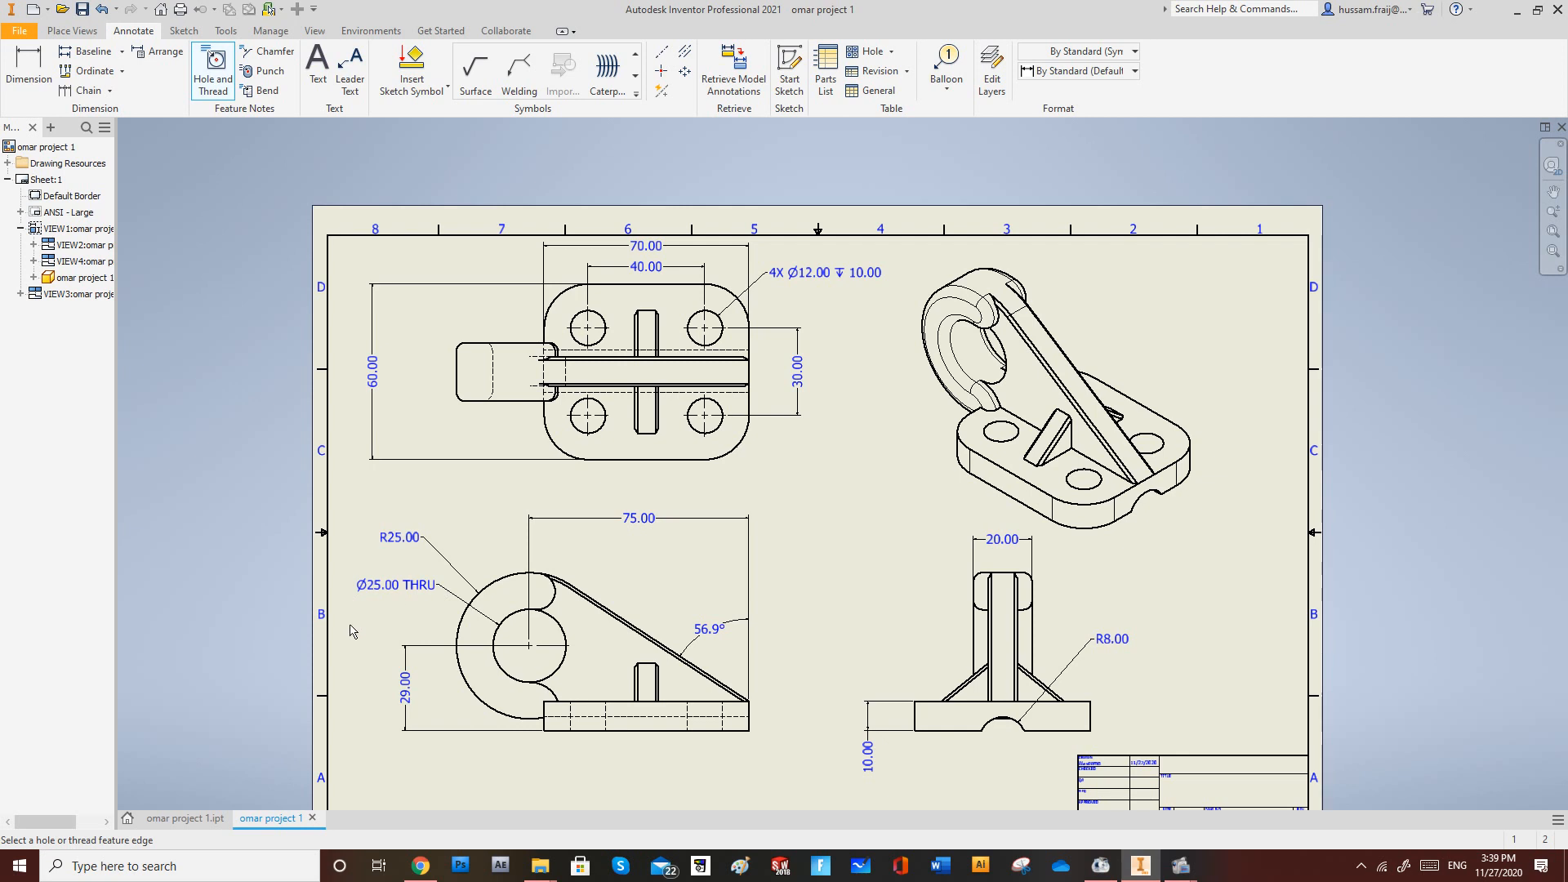
Dimension the width of the small rib in the front view, placing the dimension above the rib.
{"action": "scroll", "coordinate": [350, 631], "scroll_direction": "up", "scroll_amount": 2}
{"action": "scroll", "coordinate": [361, 627], "scroll_direction": "down", "scroll_amount": 3}
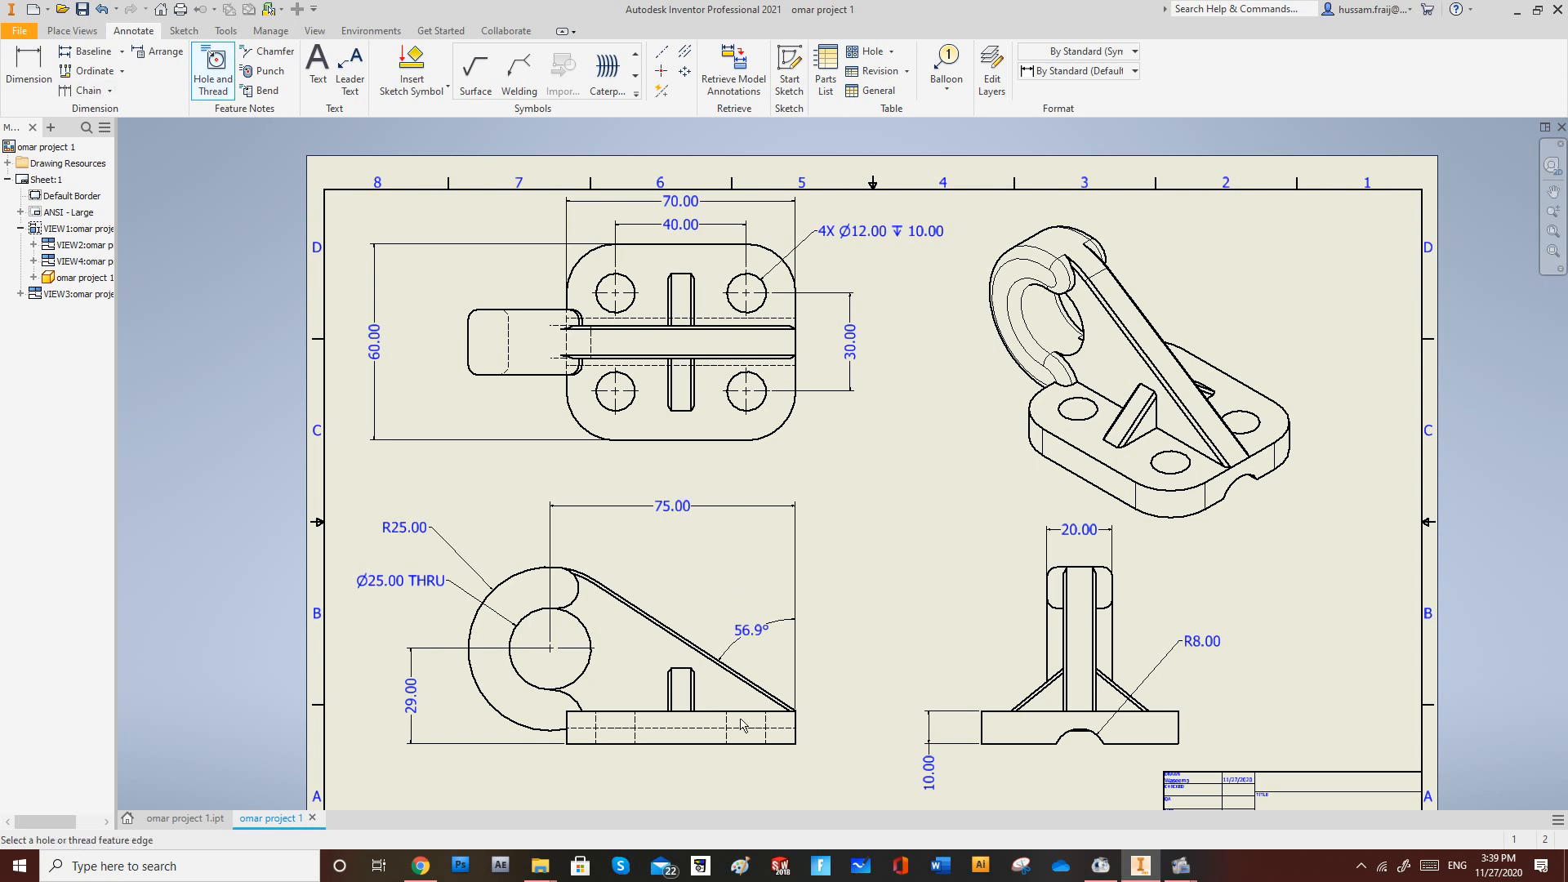
{"action": "scroll", "coordinate": [742, 725], "scroll_direction": "down", "scroll_amount": 3}
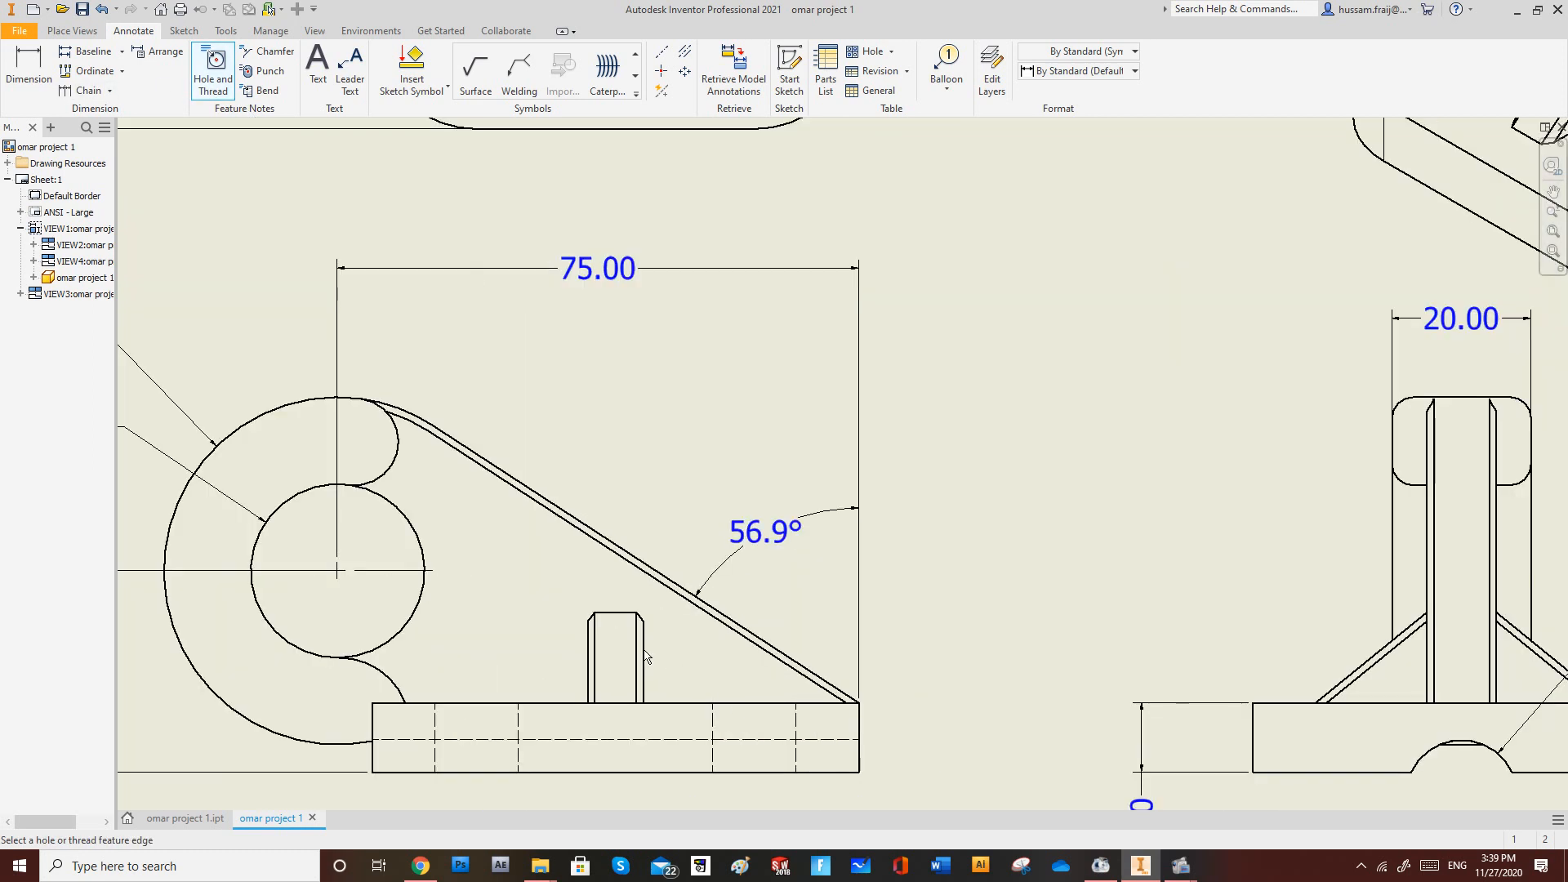
{"action": "left_click", "coordinate": [29, 67]}
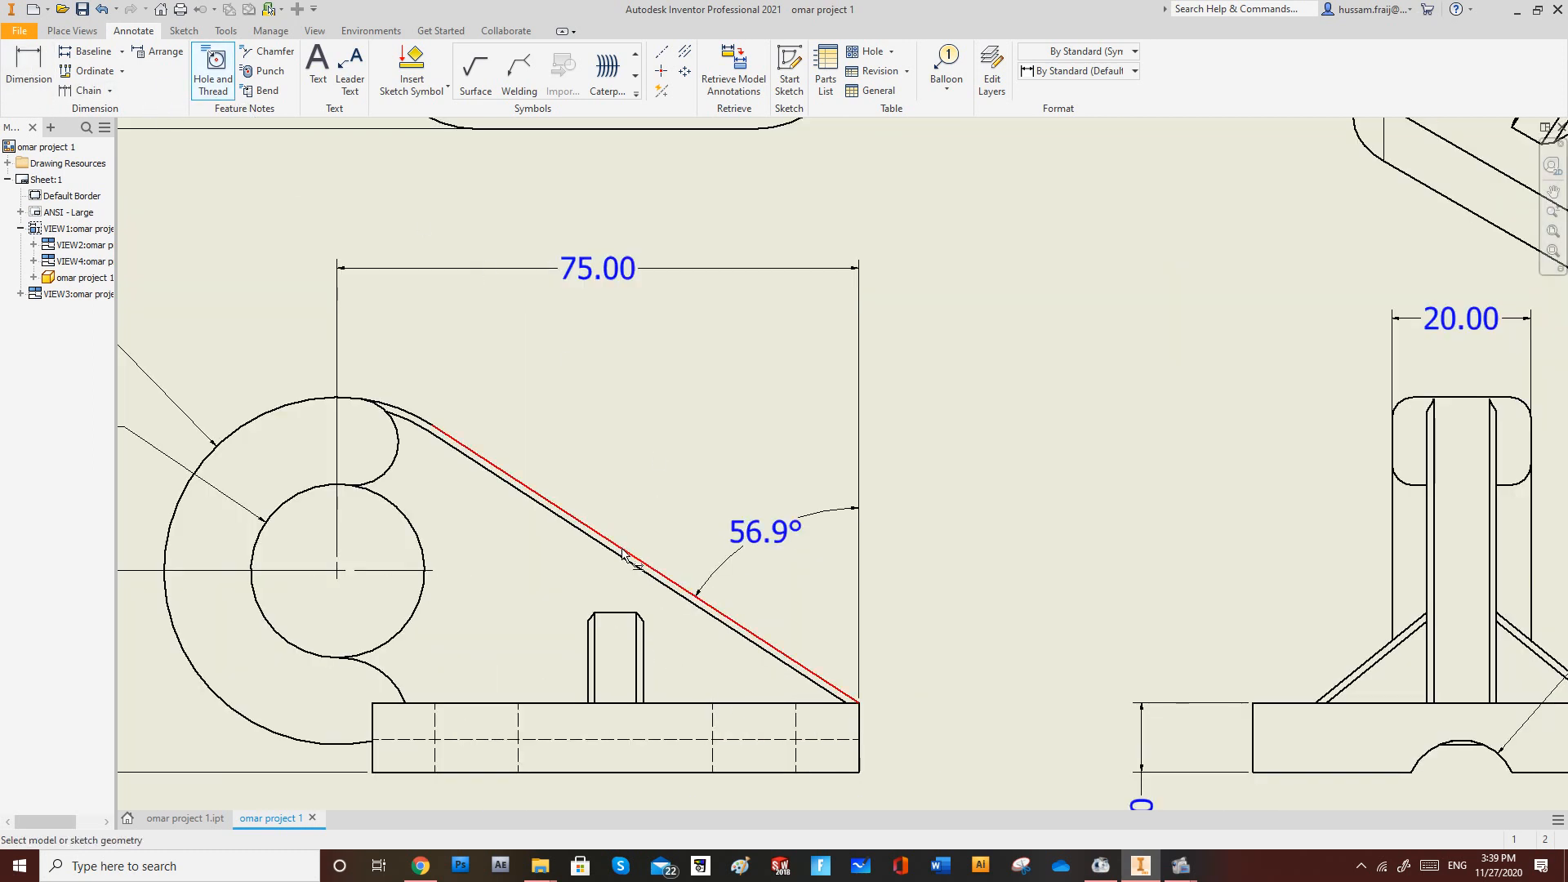
{"action": "left_click", "coordinate": [643, 648]}
{"action": "left_click", "coordinate": [590, 650]}
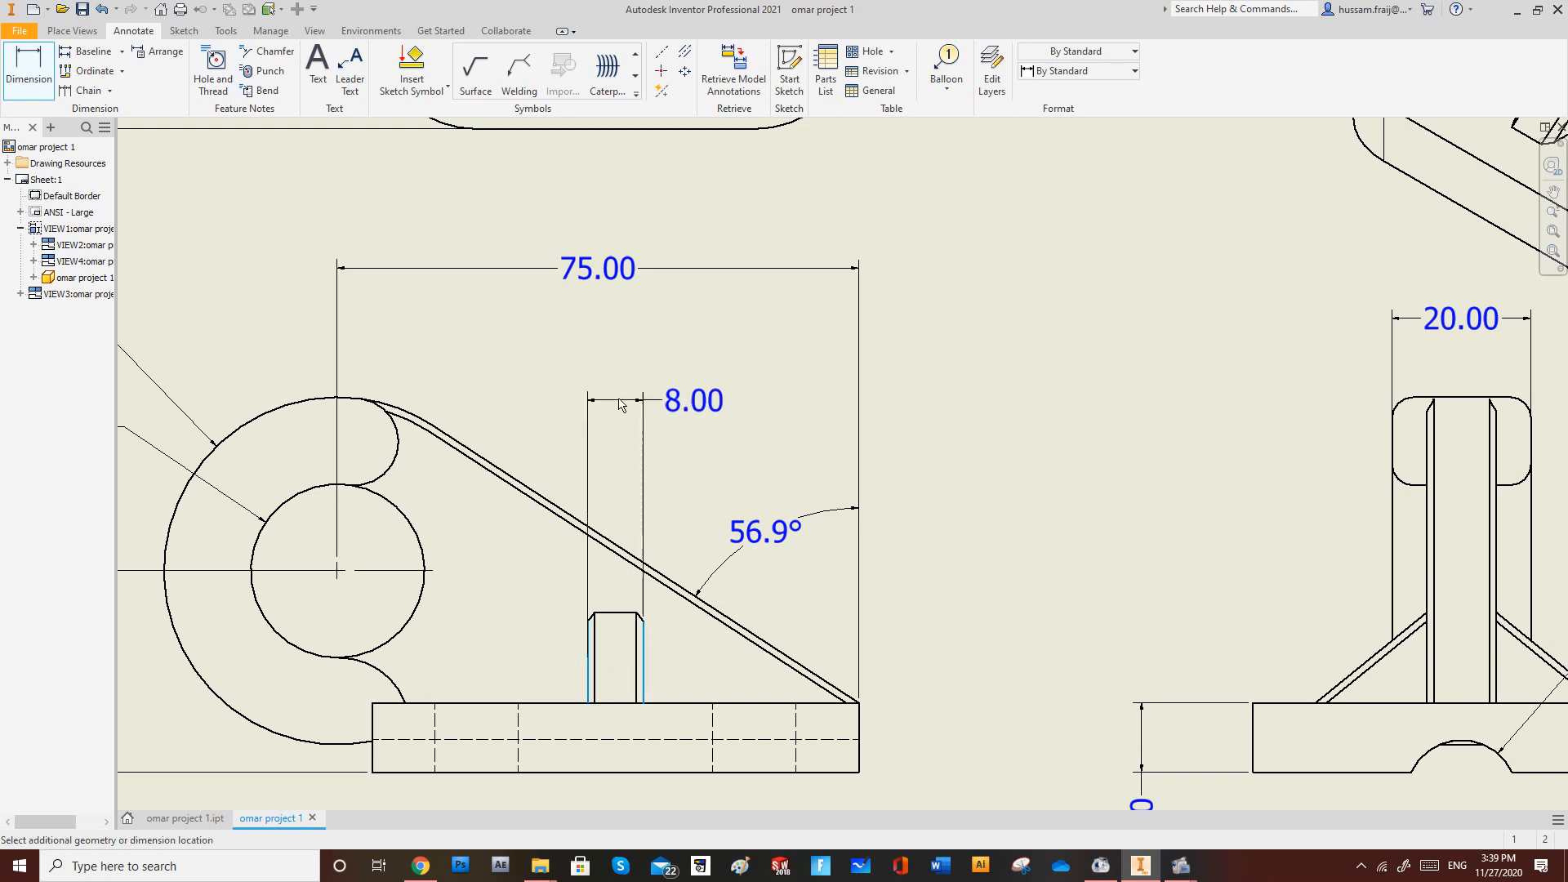
{"action": "left_click", "coordinate": [613, 395]}
Dimension the angle between the sloping edge of the side view's left rib and the plate's upper face.
{"action": "scroll", "coordinate": [612, 485], "scroll_direction": "down", "scroll_amount": 2}
{"action": "scroll", "coordinate": [910, 532], "scroll_direction": "up", "scroll_amount": 6}
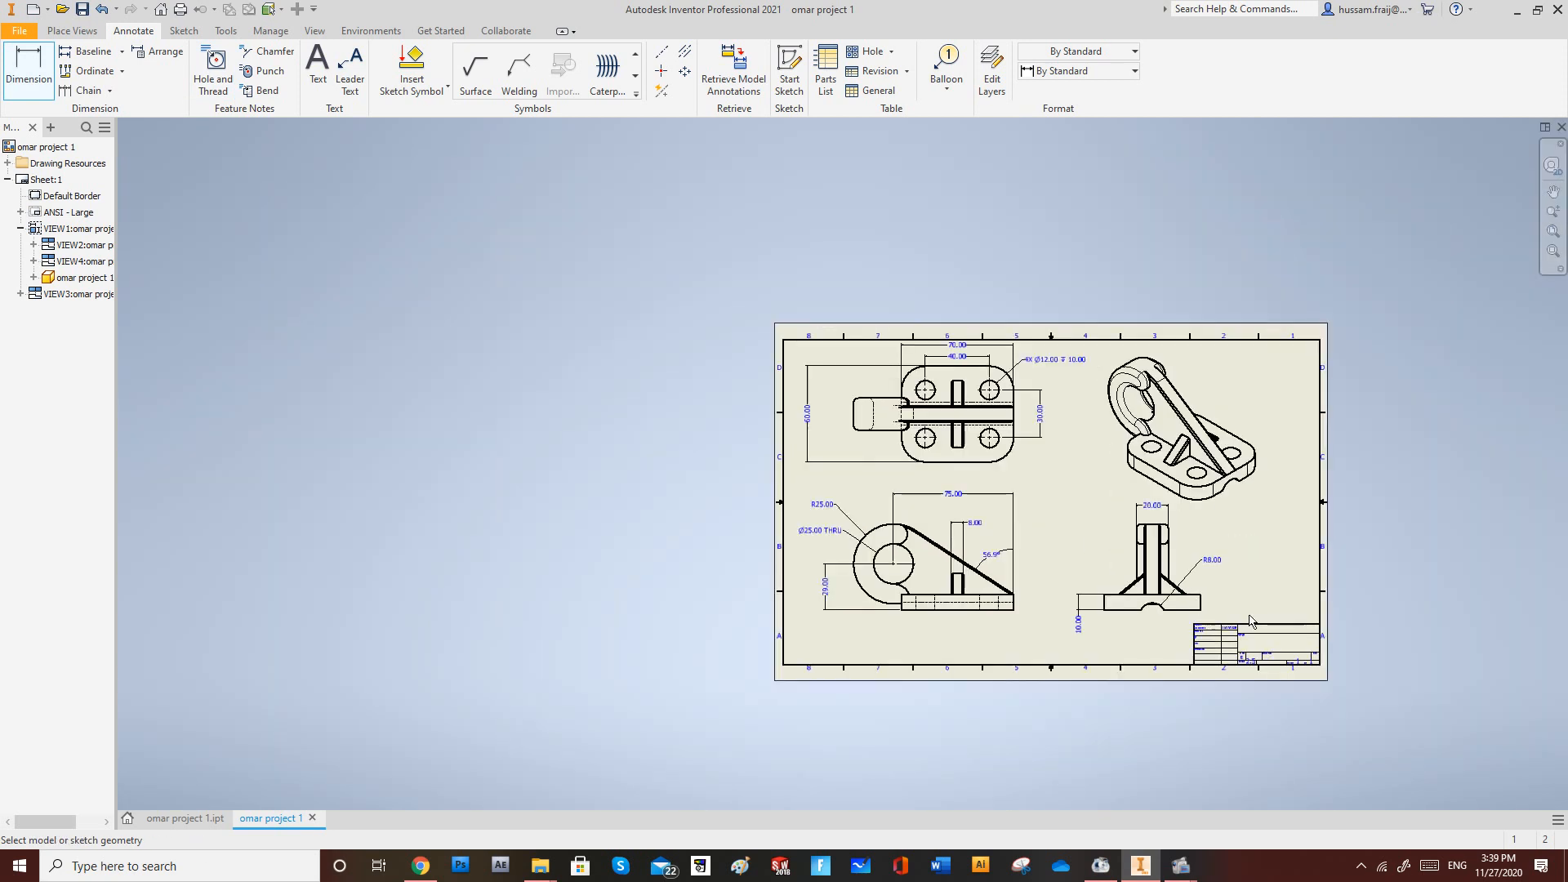
{"action": "scroll", "coordinate": [1054, 600], "scroll_direction": "down", "scroll_amount": 5}
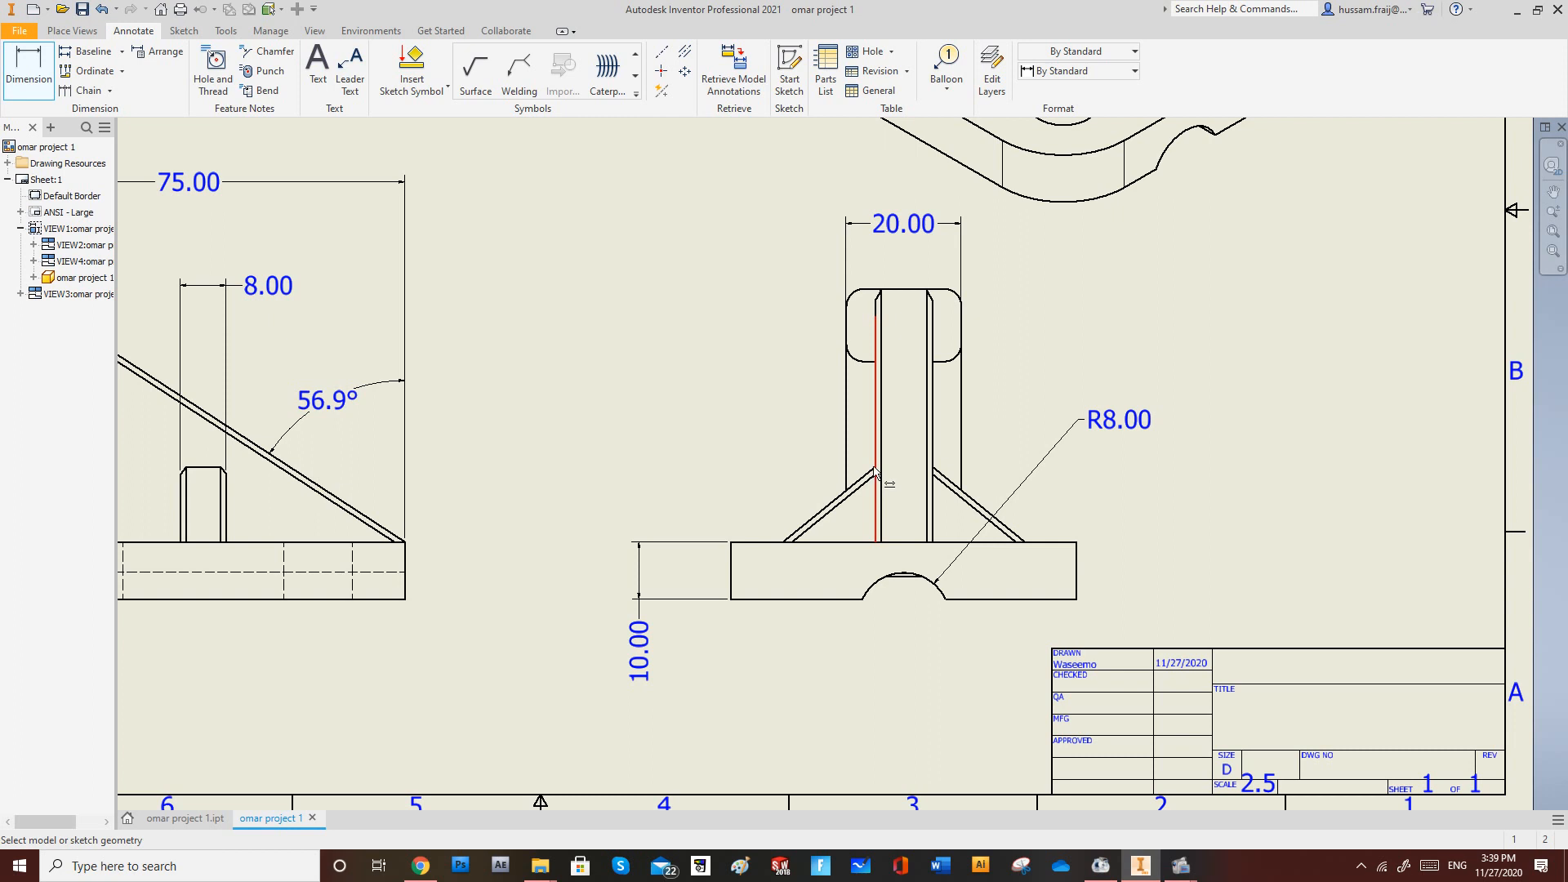
{"action": "left_click", "coordinate": [833, 502]}
{"action": "left_click", "coordinate": [840, 544]}
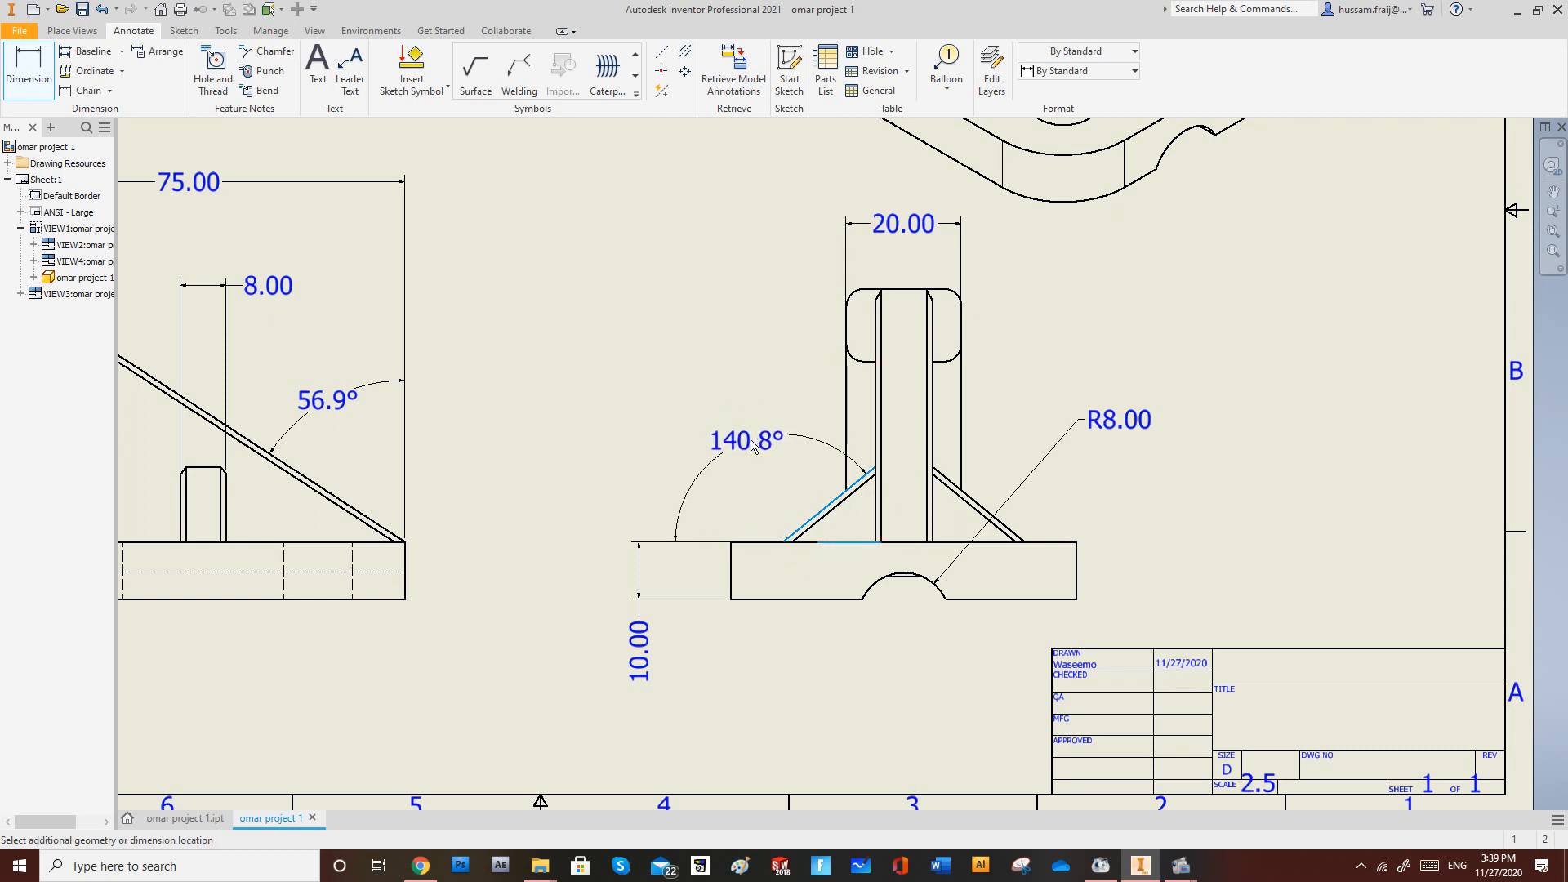
{"action": "left_click", "coordinate": [788, 439]}
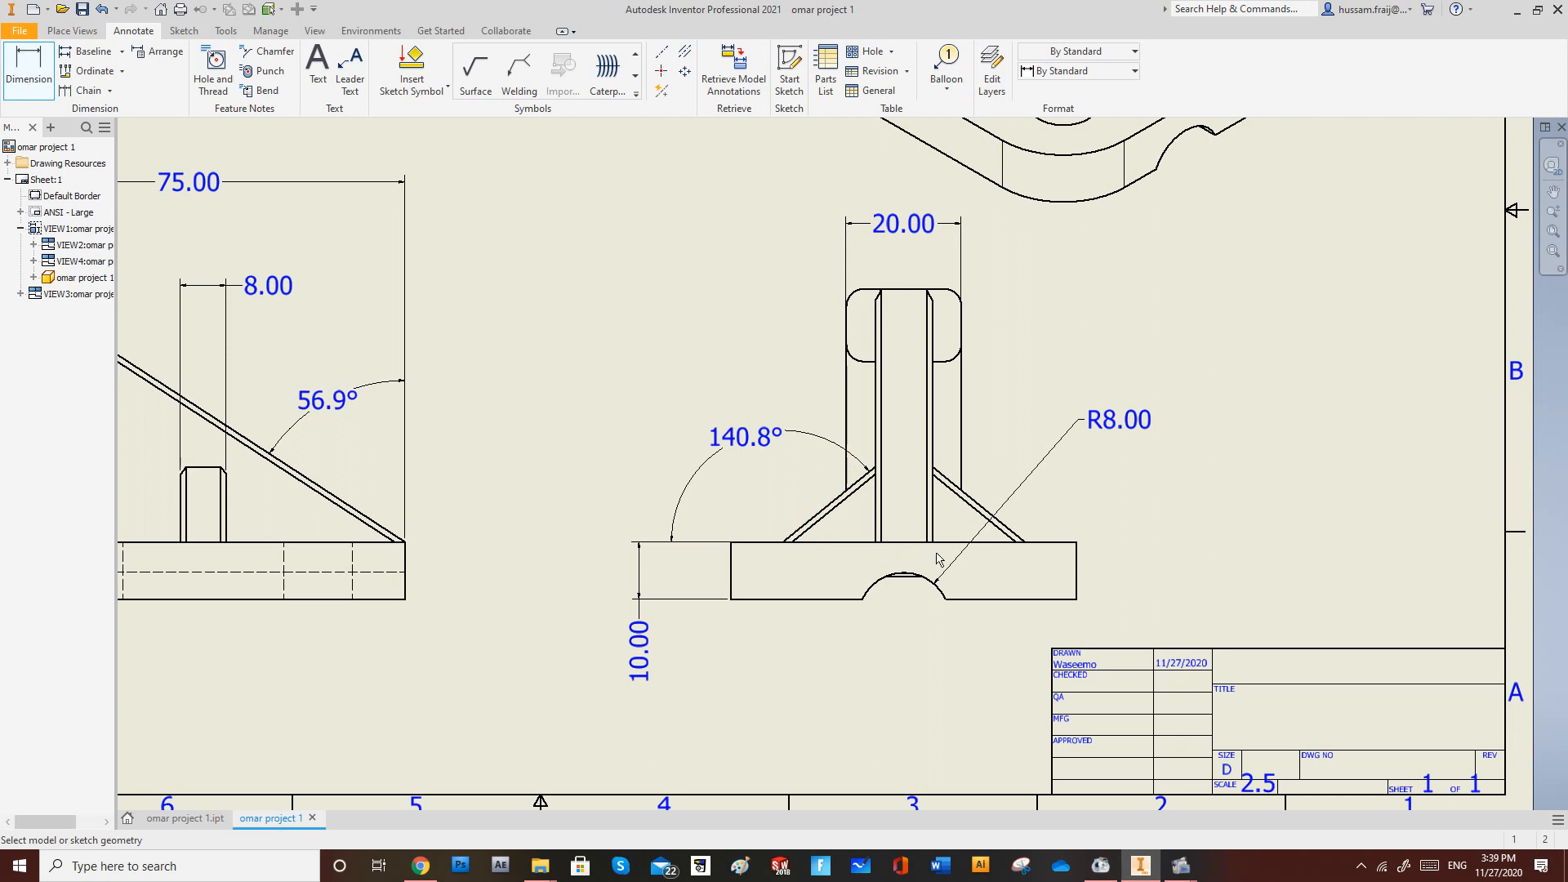
Save the drawing as an Inventor drawing file (.idw) in the copy folder, keeping the proposed file name.
{"action": "key", "text": "Home"}
{"action": "scroll", "coordinate": [627, 322], "scroll_direction": "up", "scroll_amount": 3}
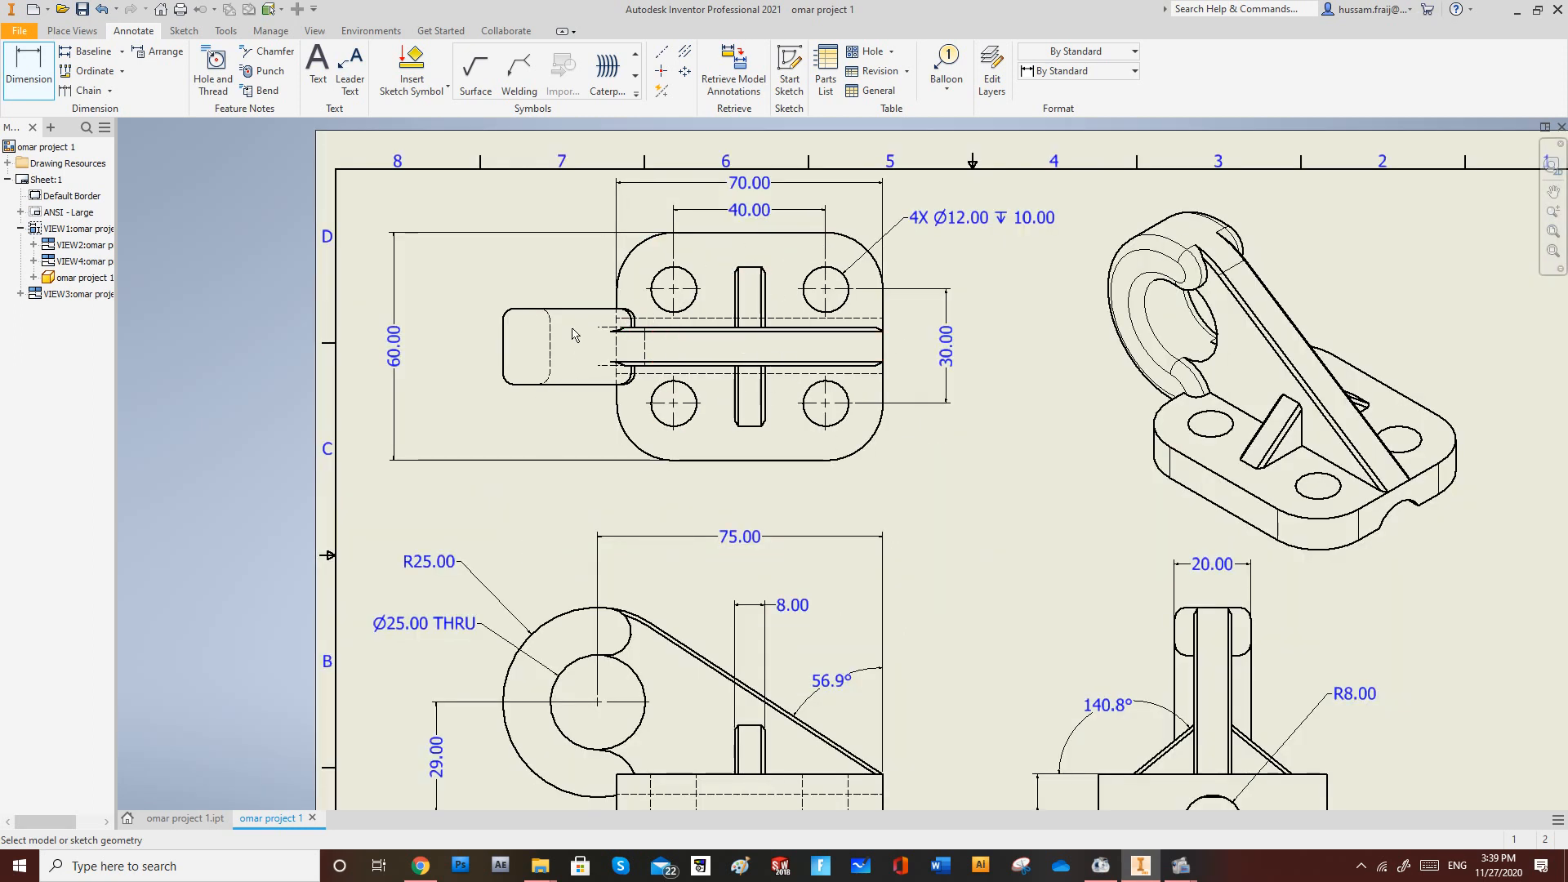
{"action": "scroll", "coordinate": [574, 334], "scroll_direction": "down", "scroll_amount": 2}
{"action": "scroll", "coordinate": [574, 334], "scroll_direction": "up", "scroll_amount": 2}
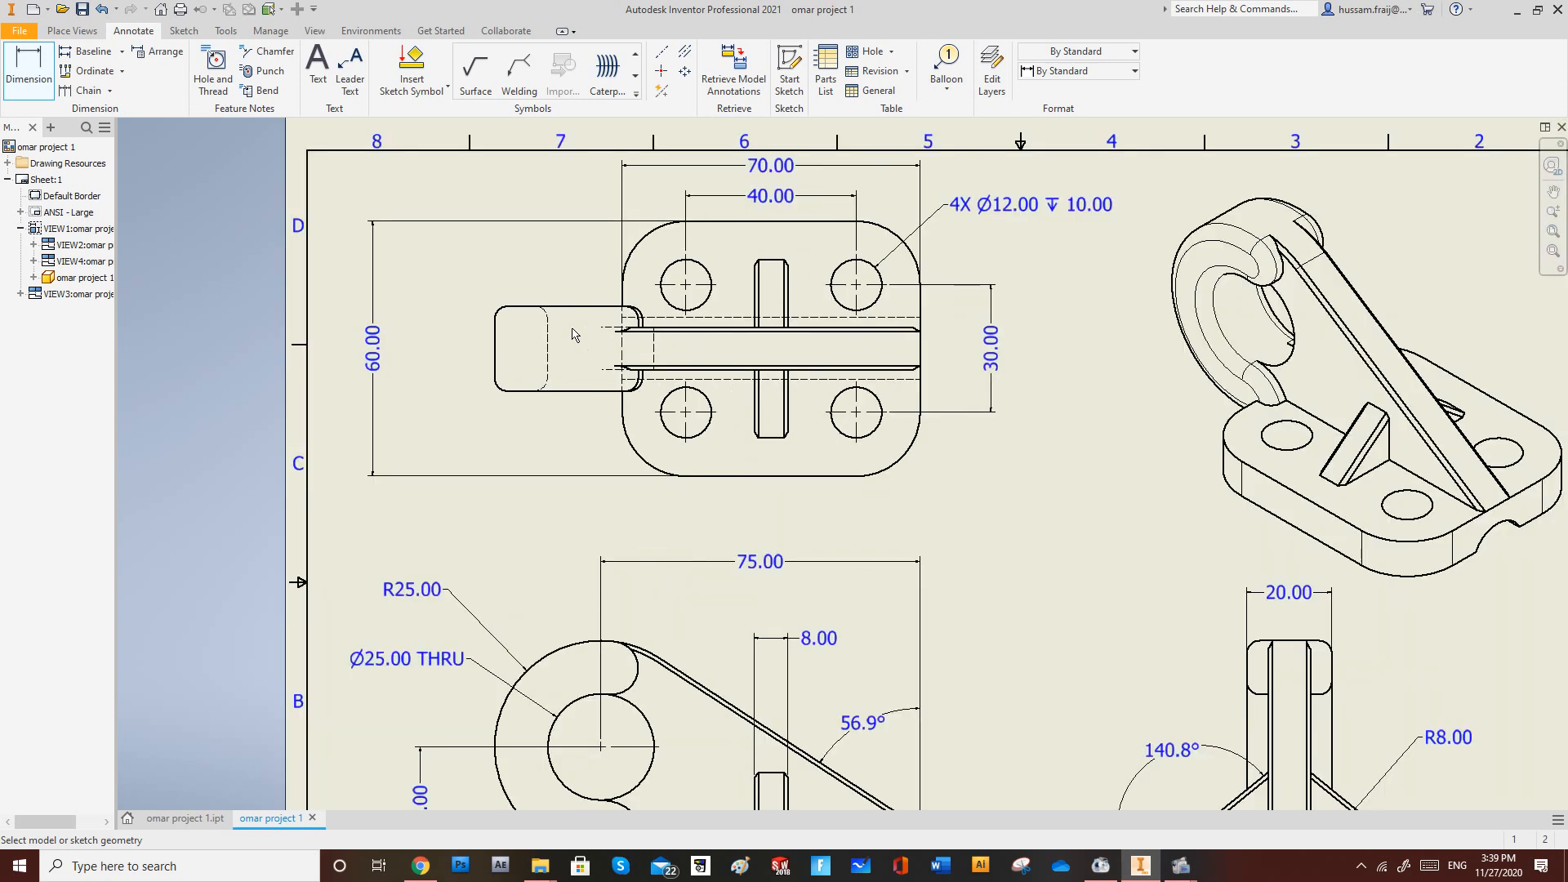
{"action": "scroll", "coordinate": [574, 334], "scroll_direction": "down", "scroll_amount": 2}
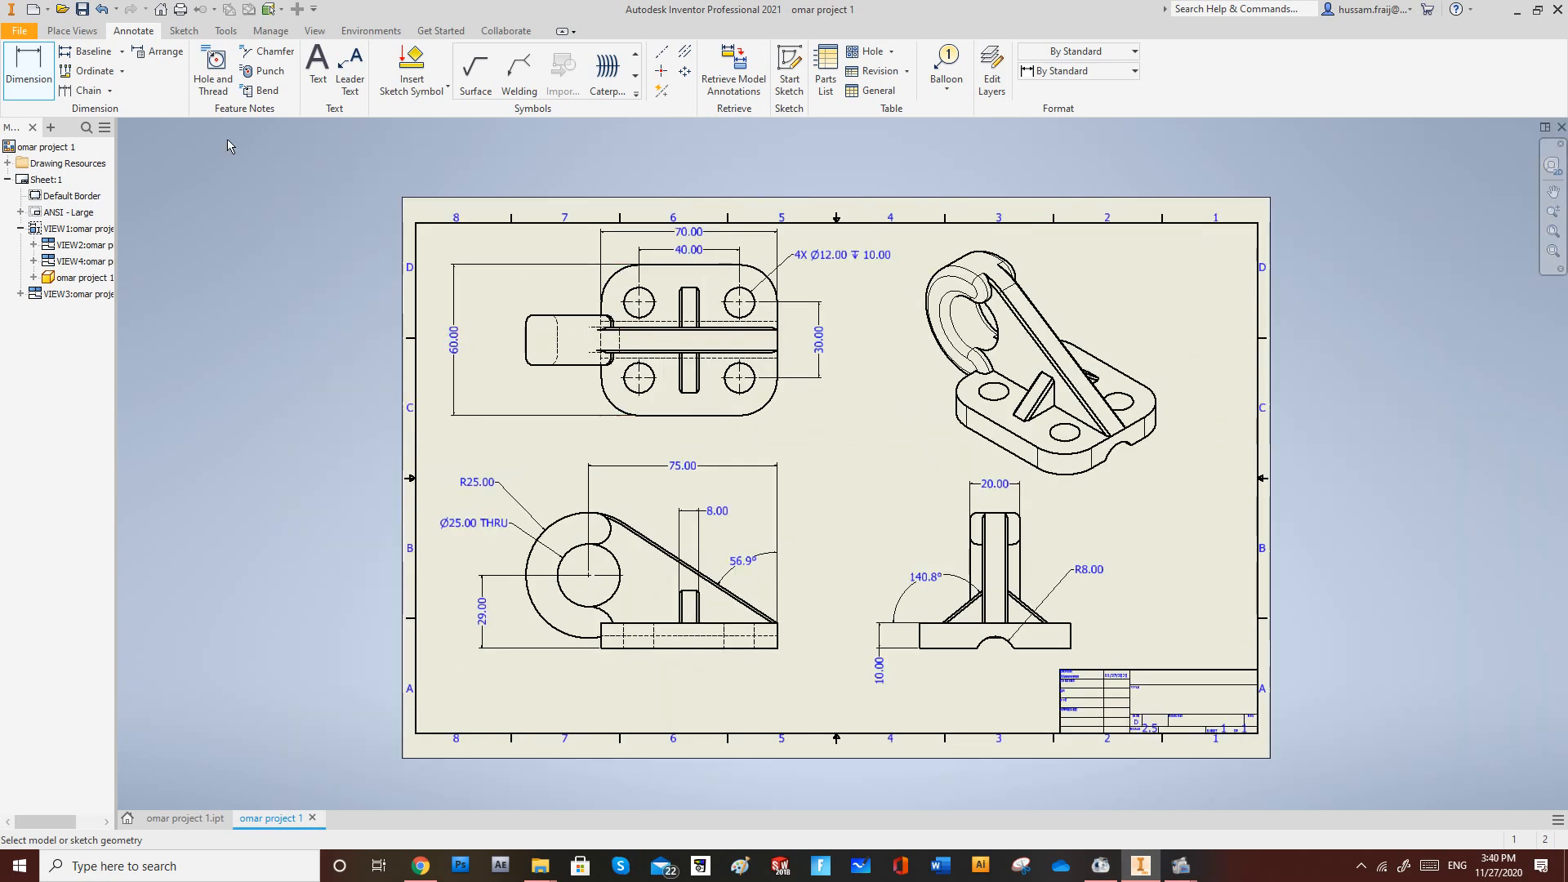
{"action": "left_click", "coordinate": [19, 31]}
{"action": "key", "text": "Escape"}
{"action": "key", "text": "ctrl+s"}
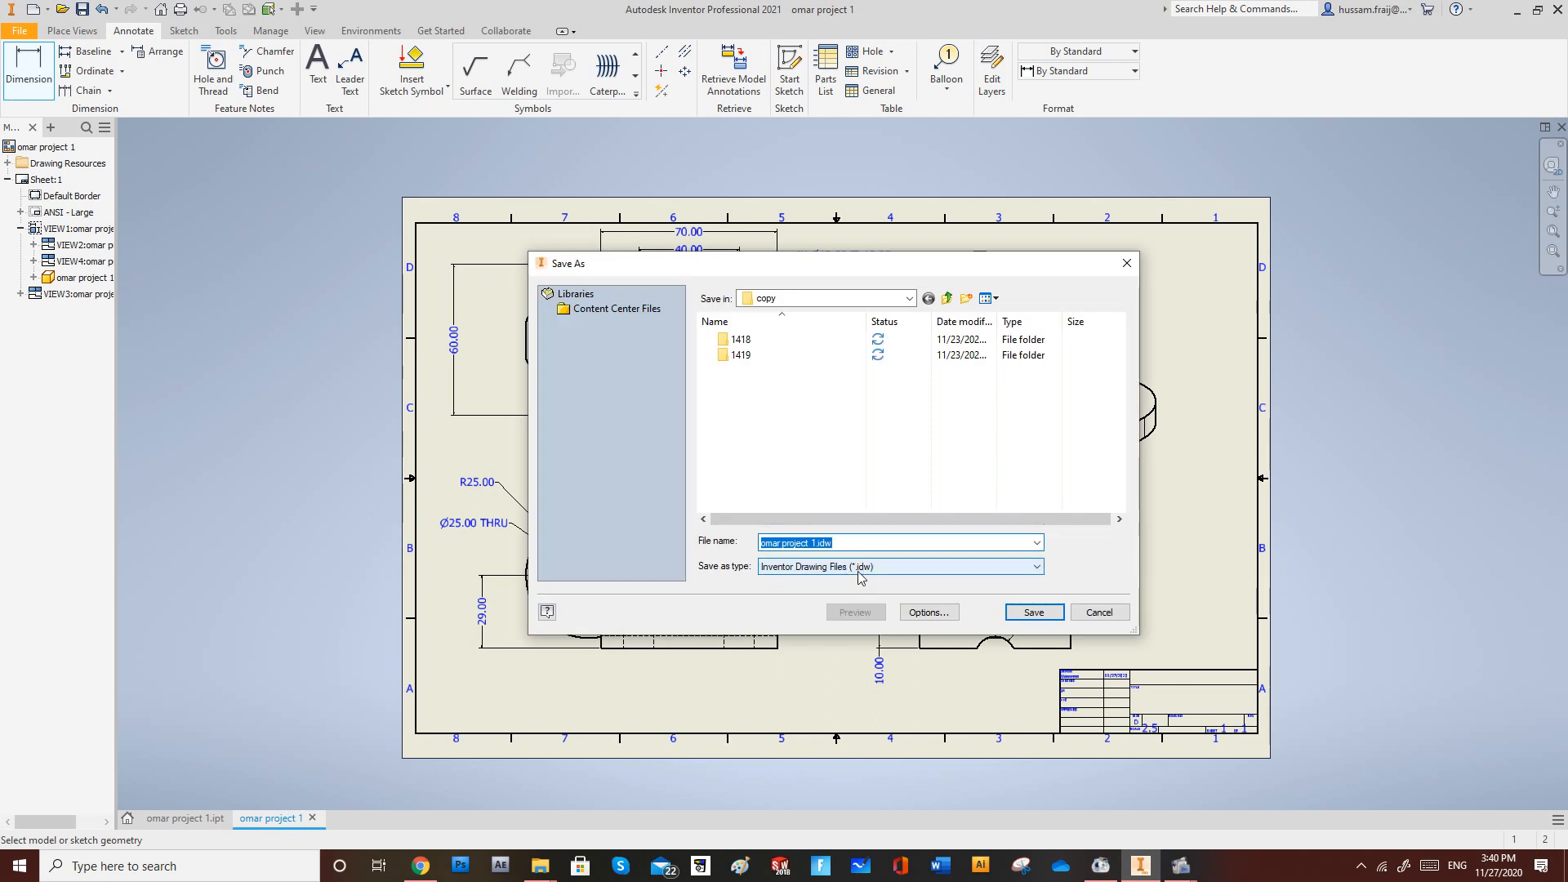
{"action": "left_click", "coordinate": [1034, 613]}
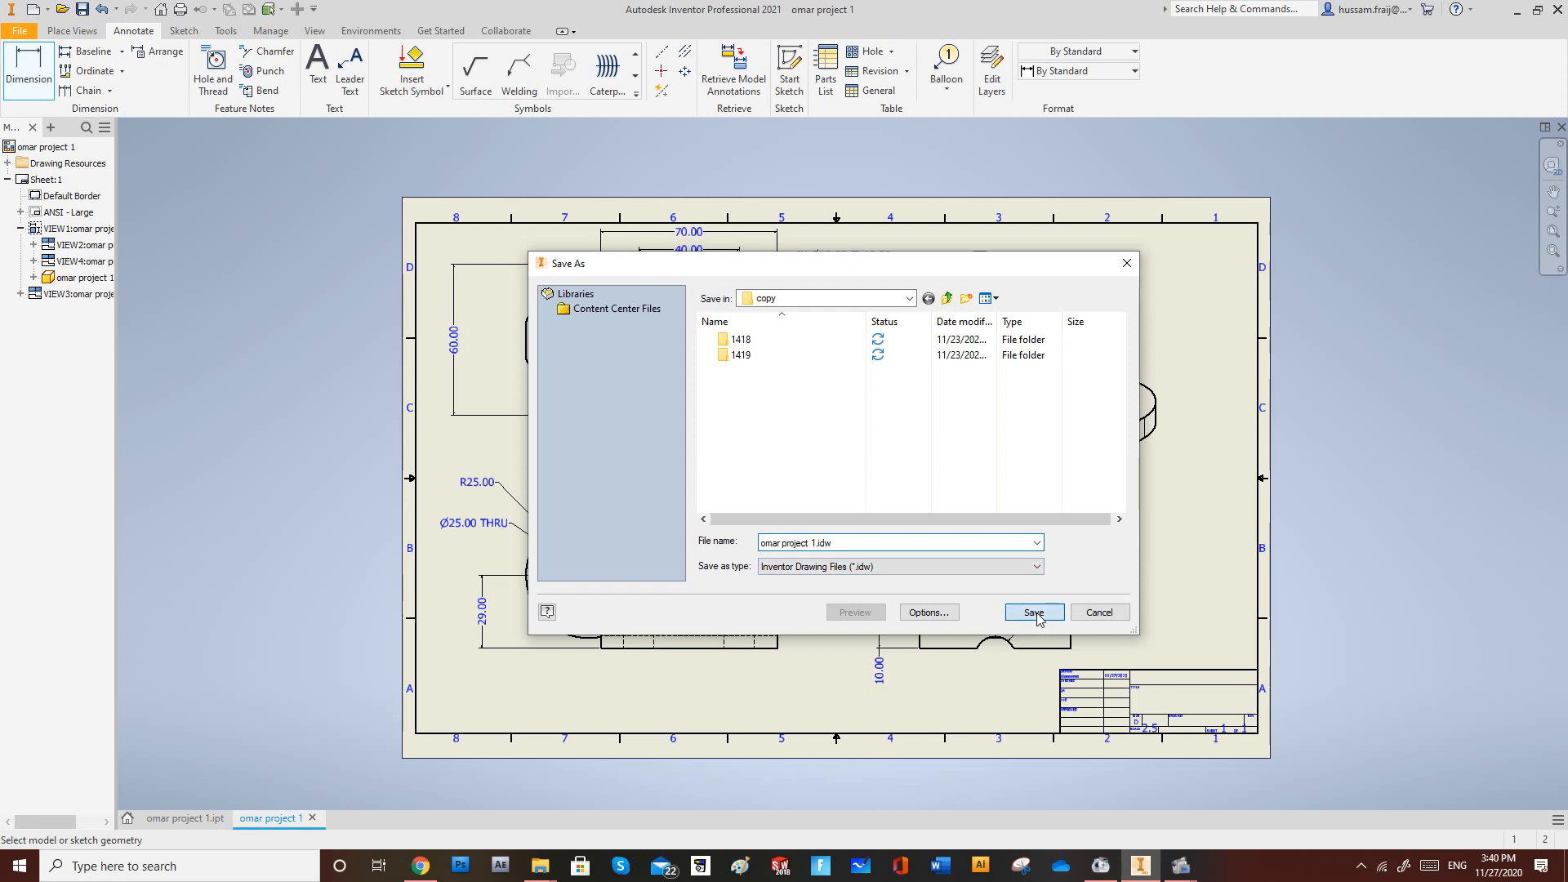
Export the drawing as a BMP image to the copy folder, keeping the proposed file name.
{"action": "left_click", "coordinate": [19, 30]}
{"action": "mouse_move", "coordinate": [78, 246]}
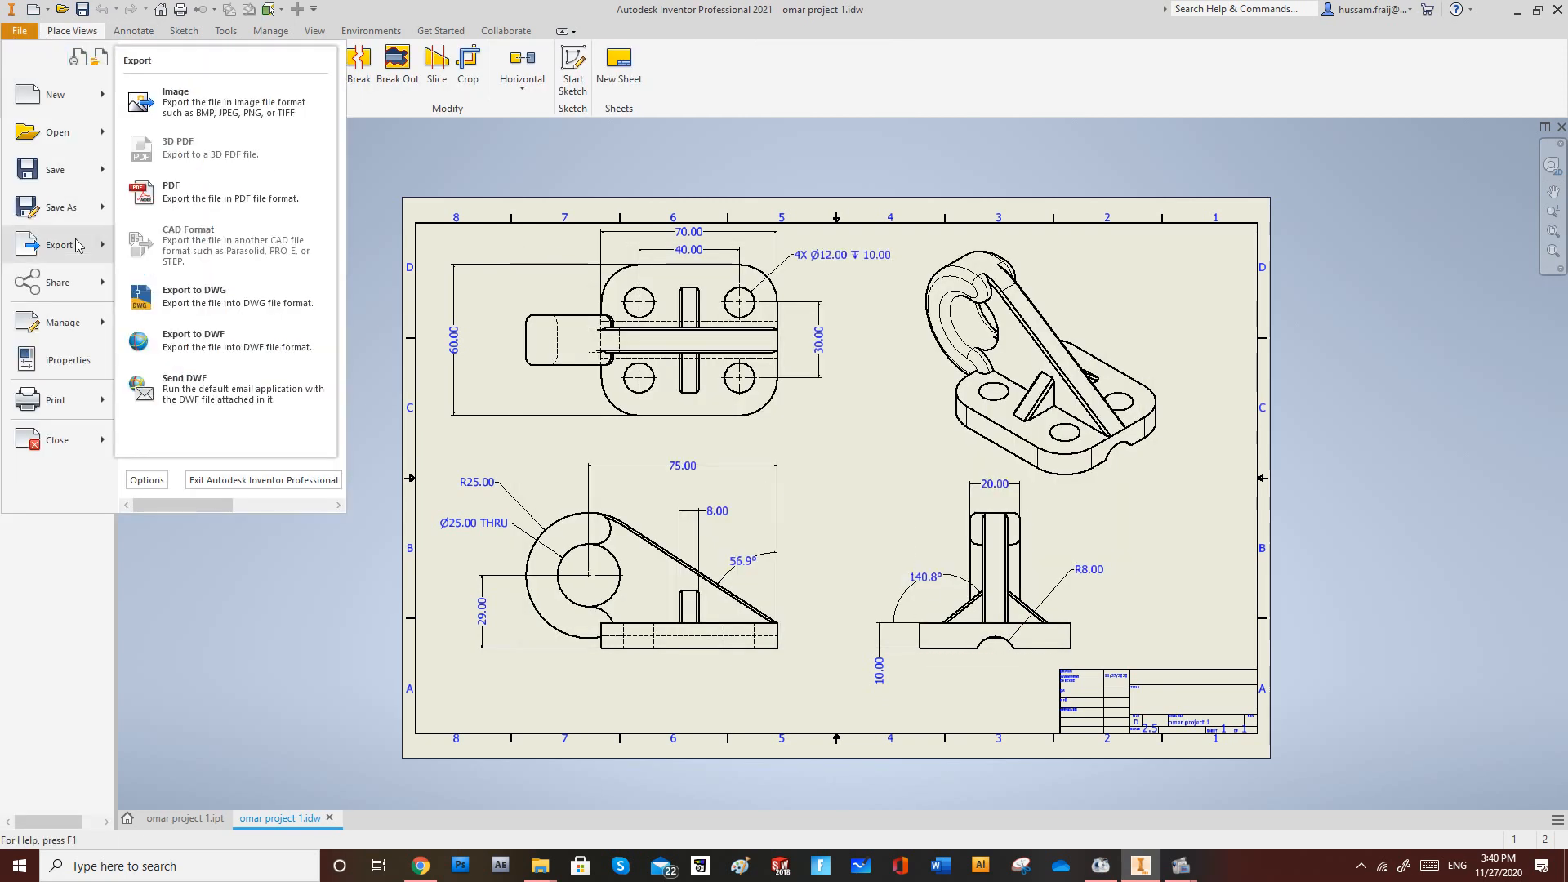
{"action": "left_click", "coordinate": [188, 102]}
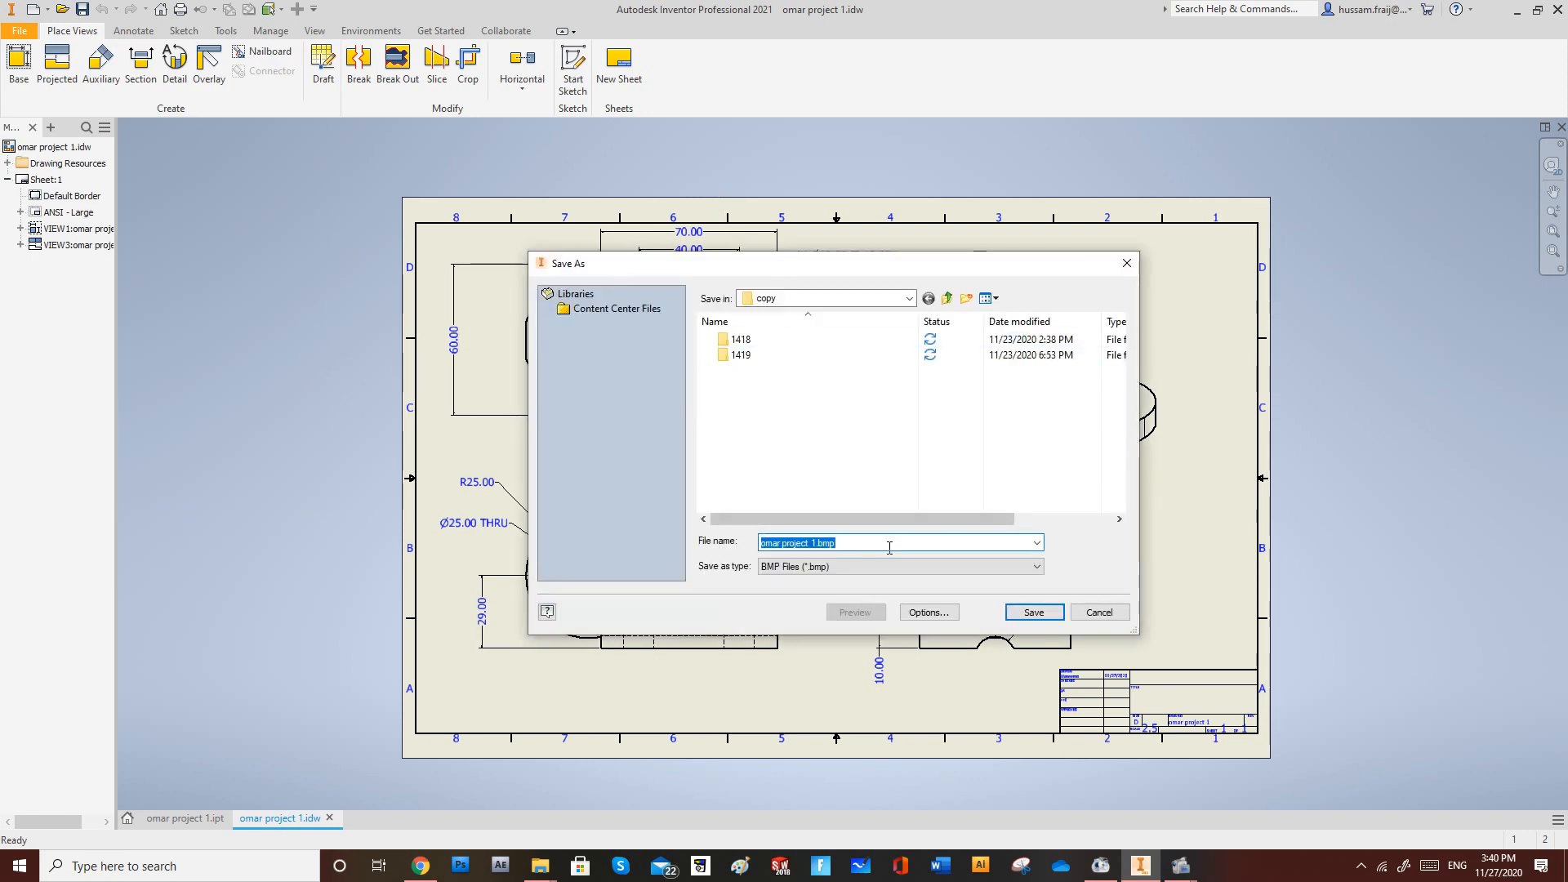
{"action": "left_click", "coordinate": [1044, 617]}
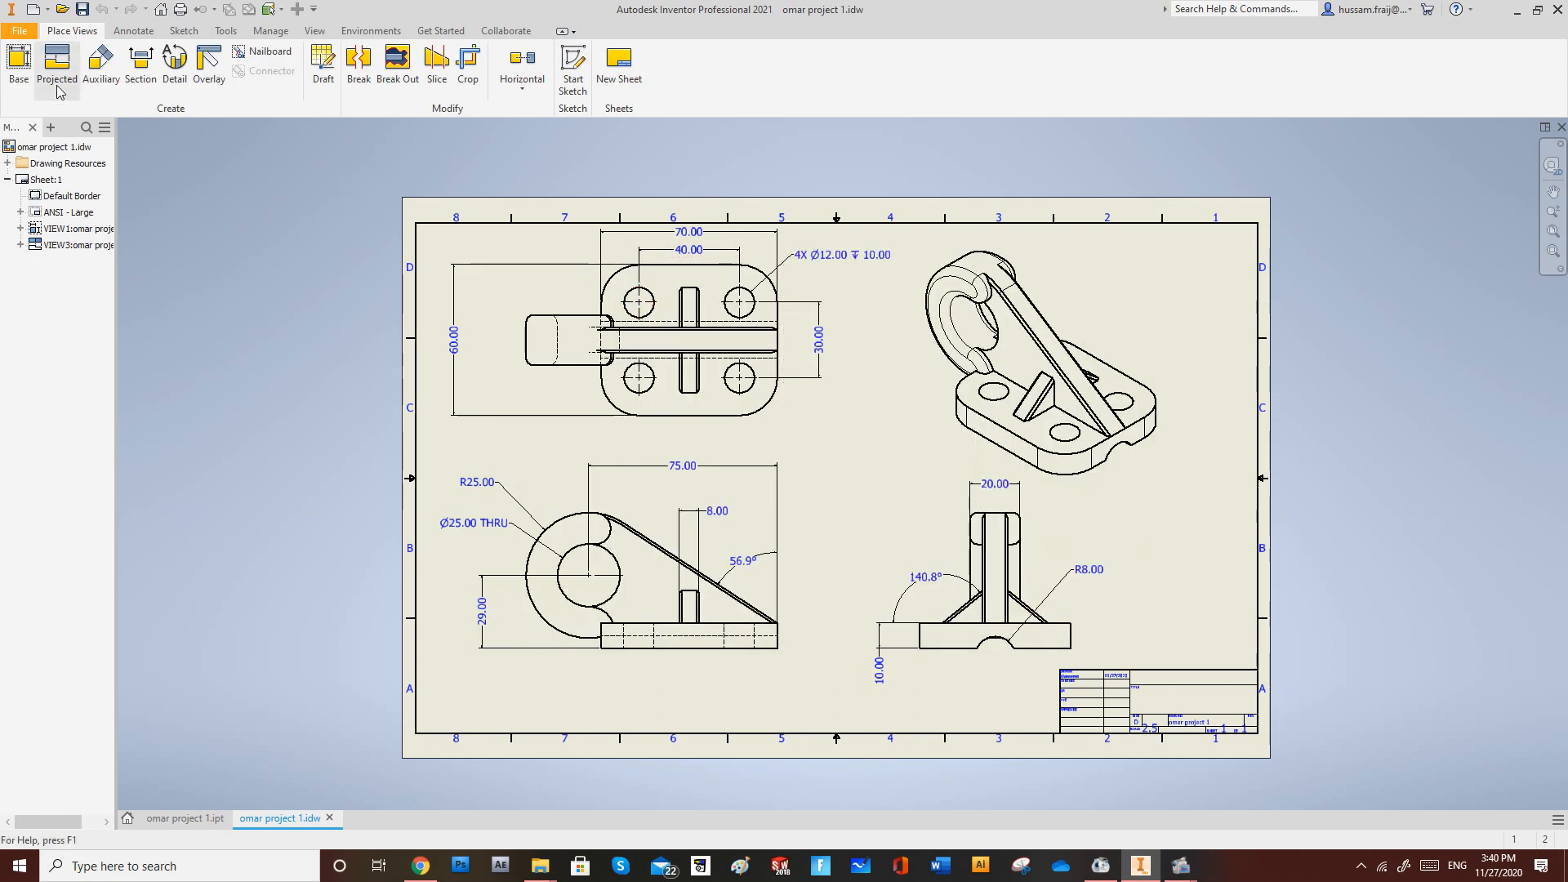
Switch to the bracket's part model and turn it to the isometric view between its top, front and right faces.
{"action": "left_click", "coordinate": [19, 30]}
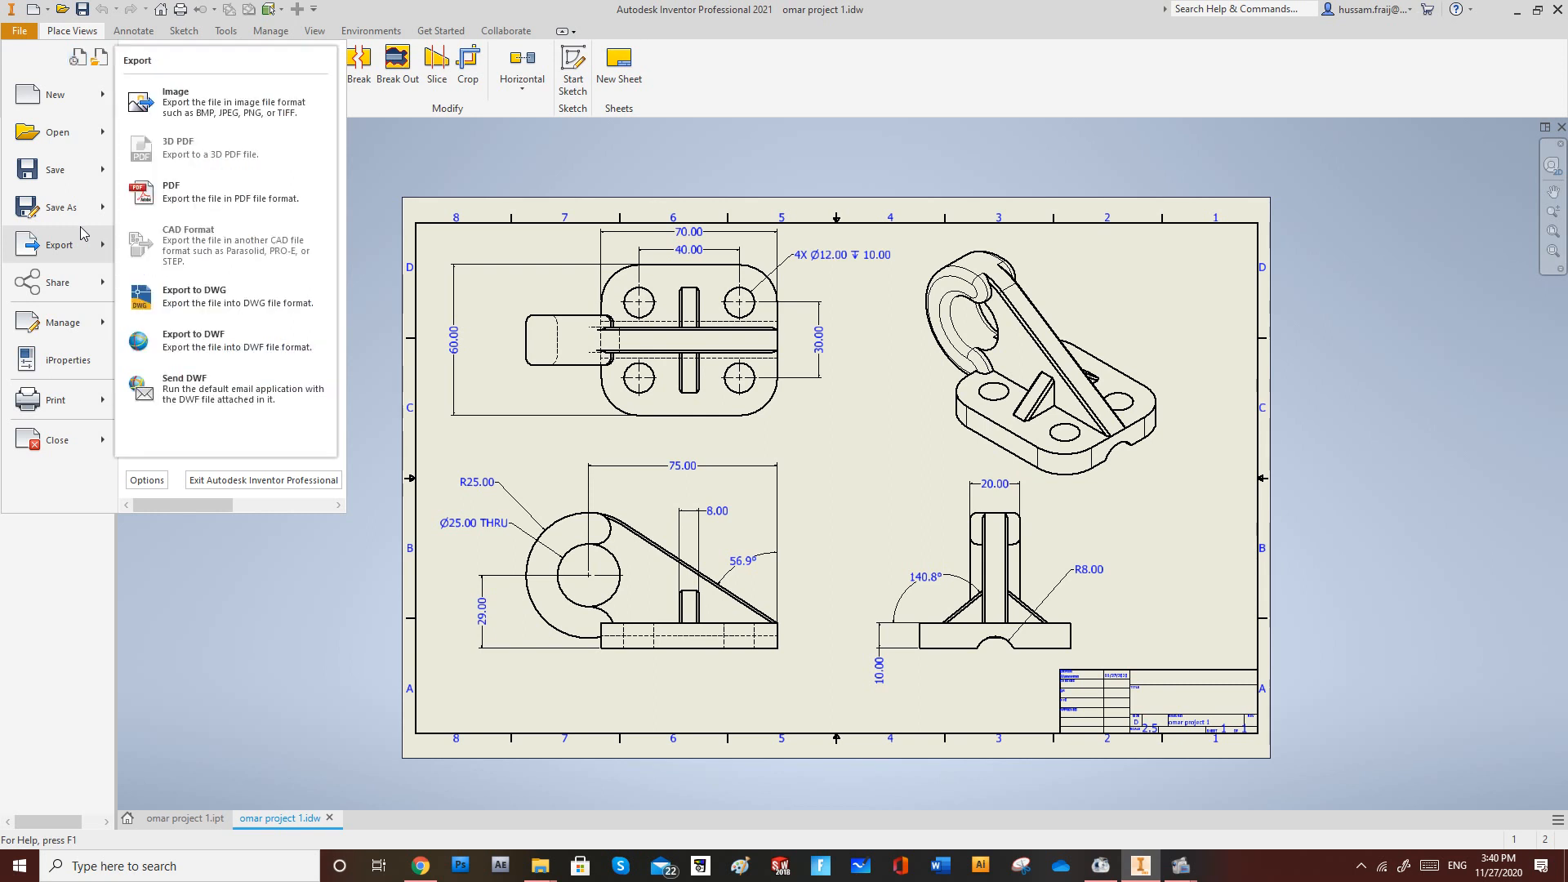
{"action": "left_click", "coordinate": [186, 817]}
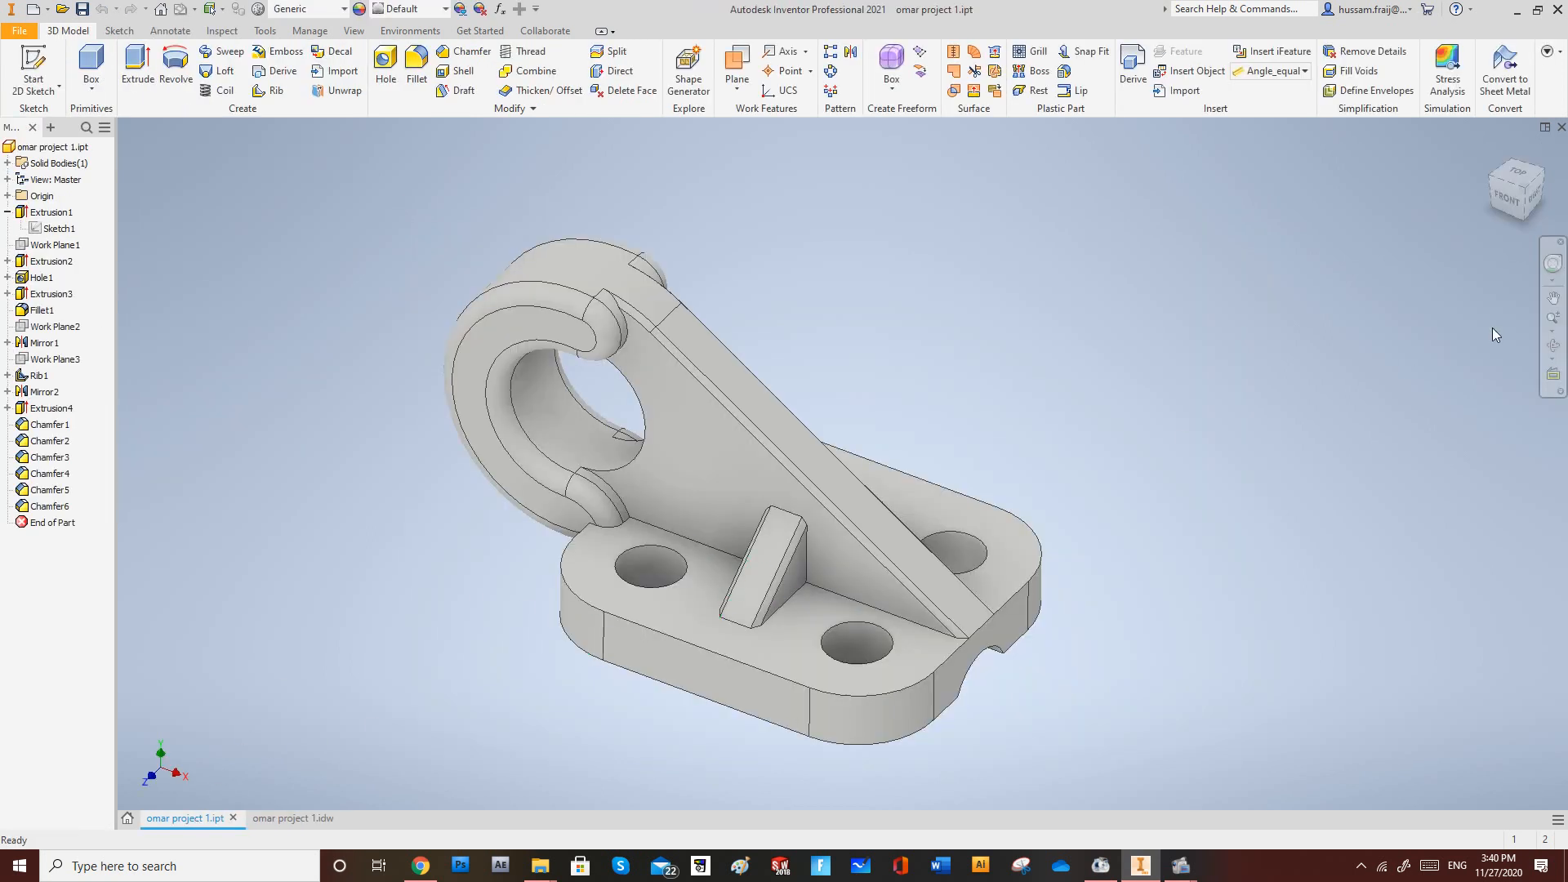
{"action": "left_click", "coordinate": [1493, 152]}
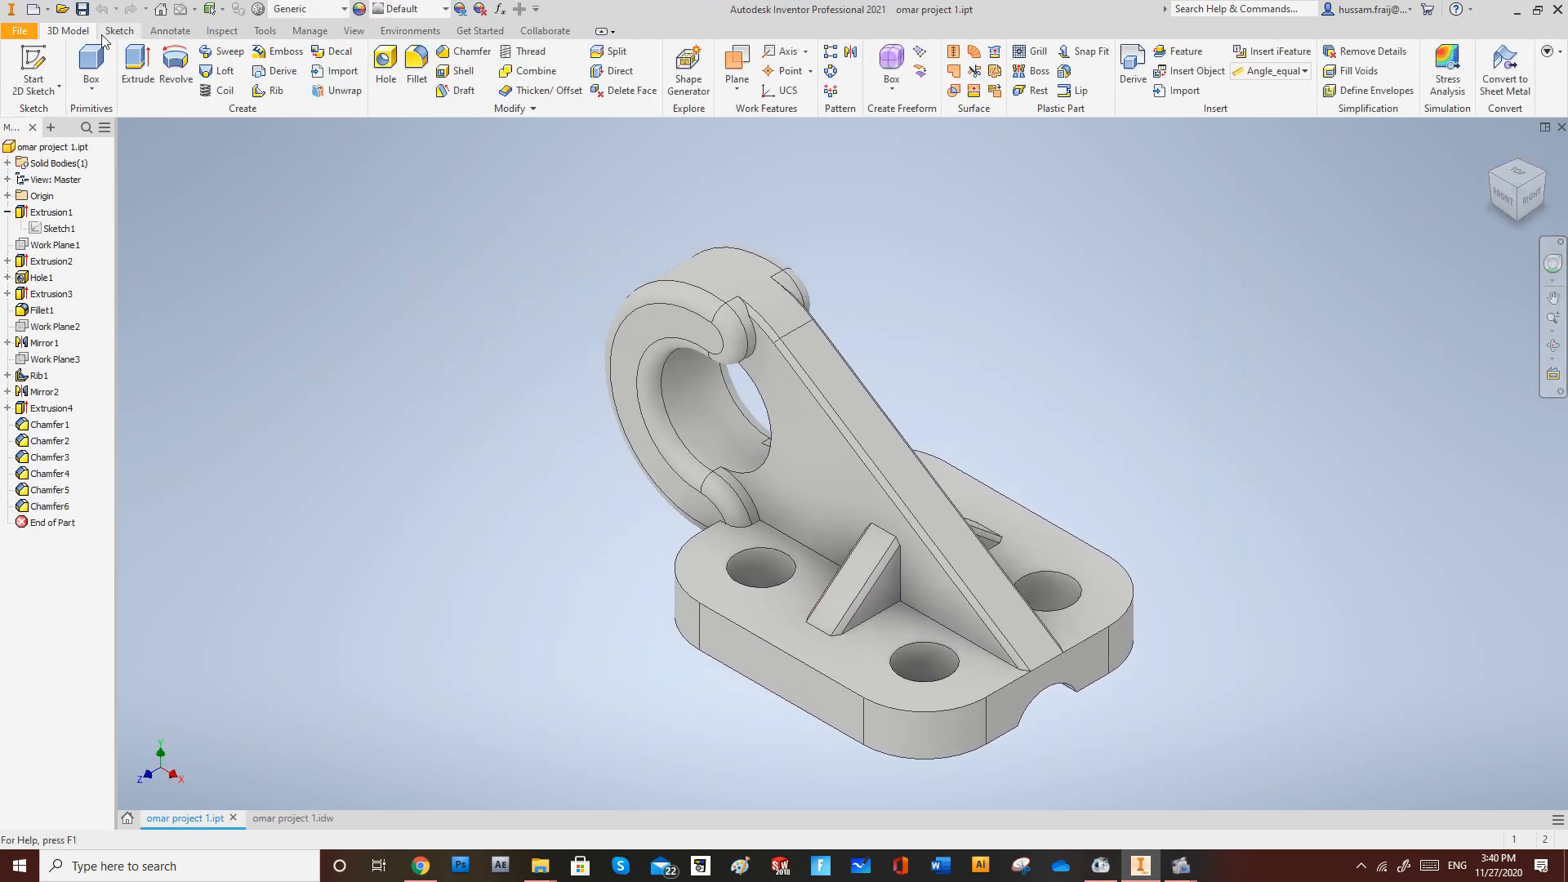
{"action": "left_click", "coordinate": [19, 30]}
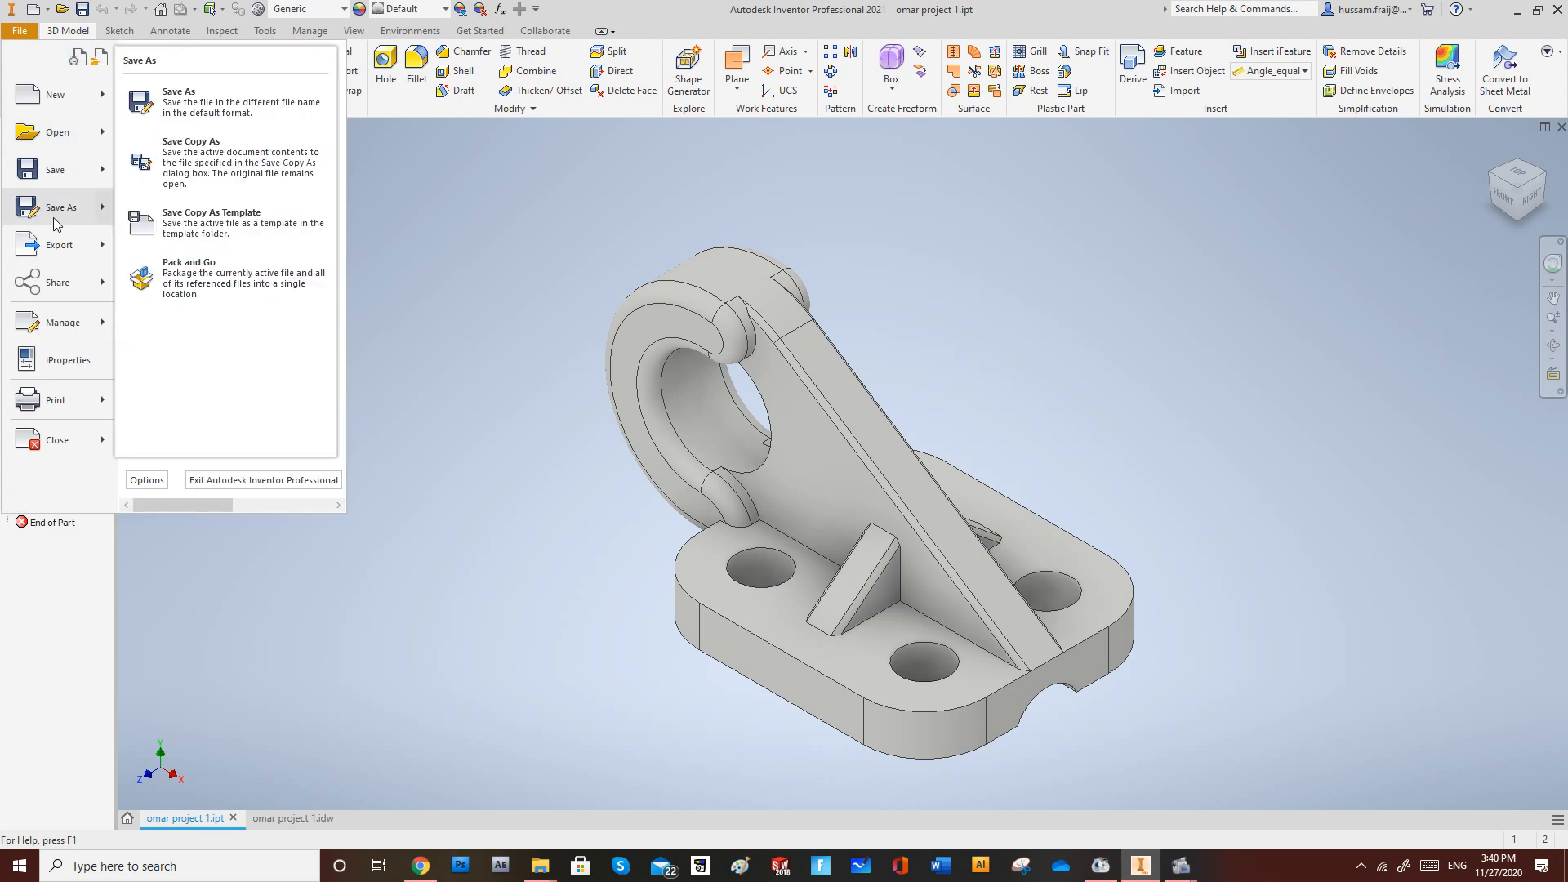
{"action": "left_click", "coordinate": [58, 206]}
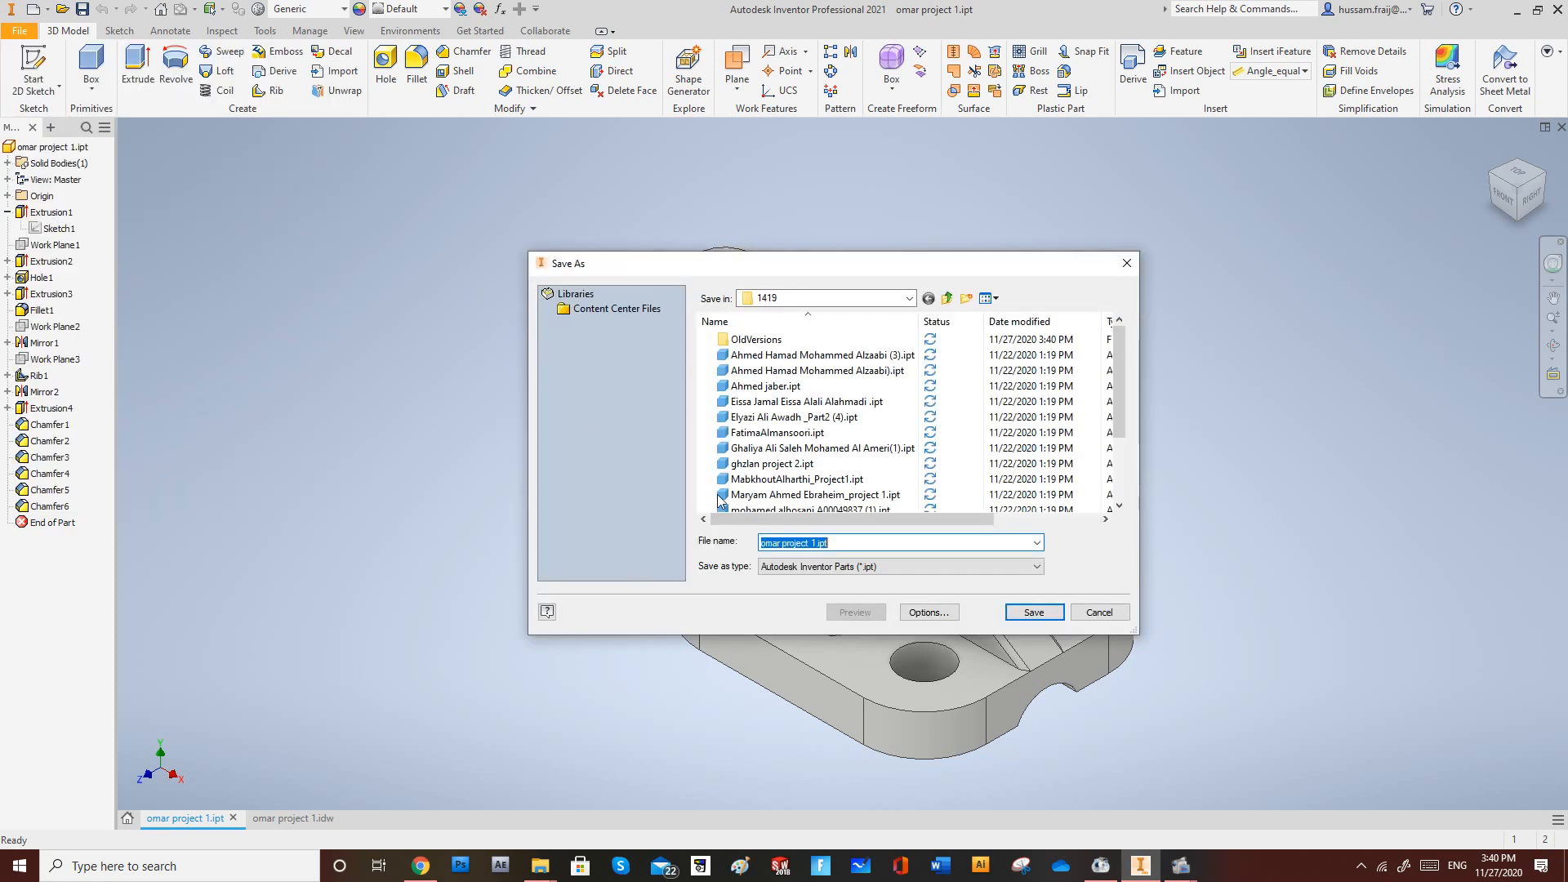
{"action": "left_click", "coordinate": [841, 542]}
{"action": "left_click", "coordinate": [1086, 611]}
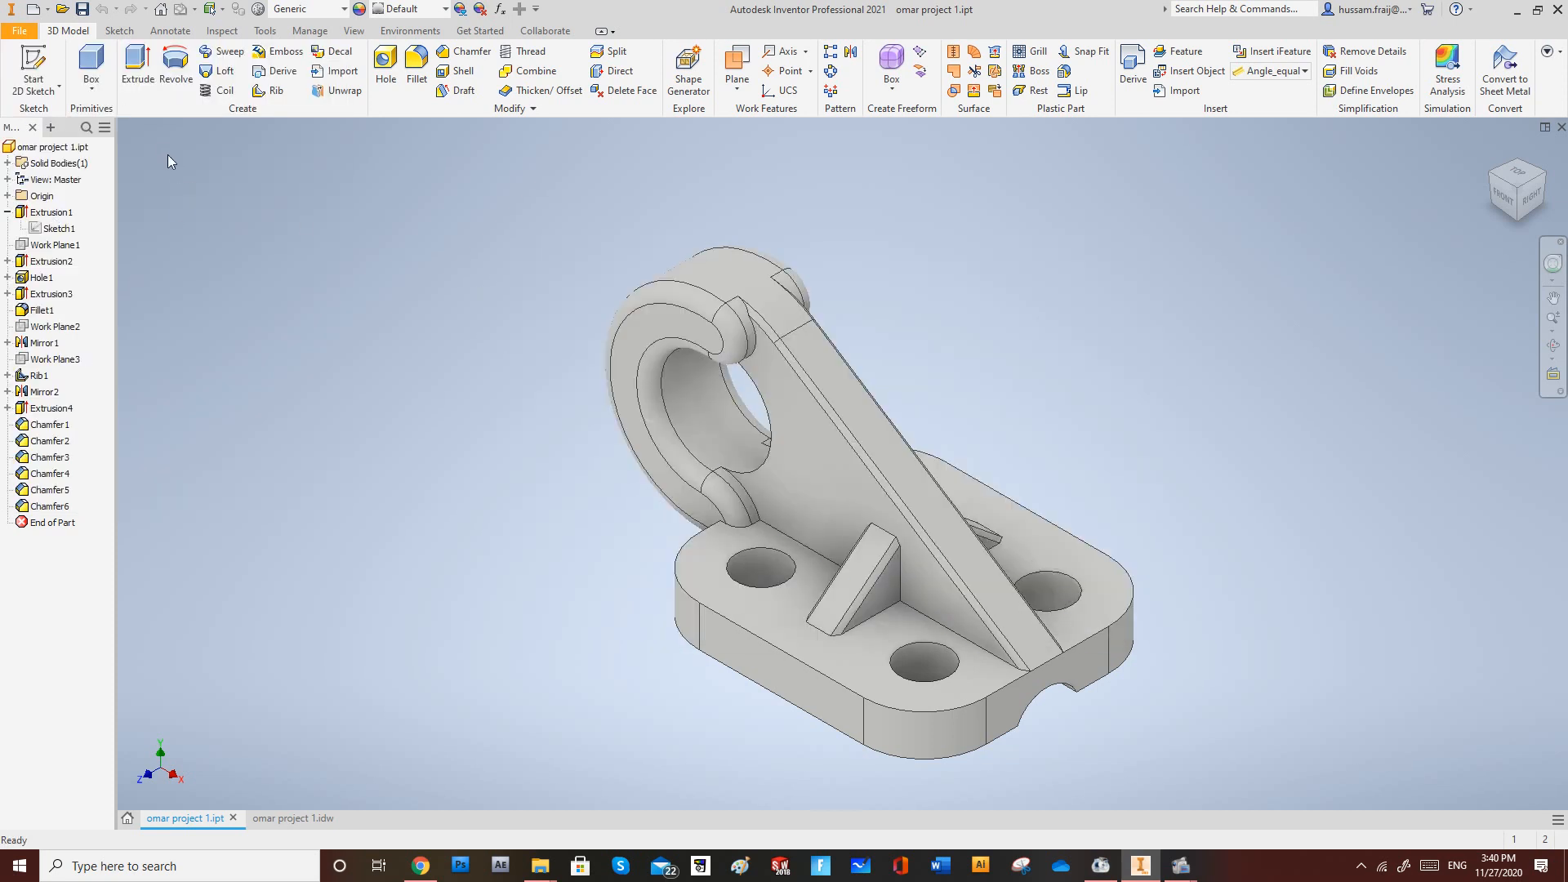
Export the part model as a BMP image to the 1419 folder, keeping the proposed file name.
{"action": "left_click", "coordinate": [20, 30]}
{"action": "mouse_move", "coordinate": [57, 245]}
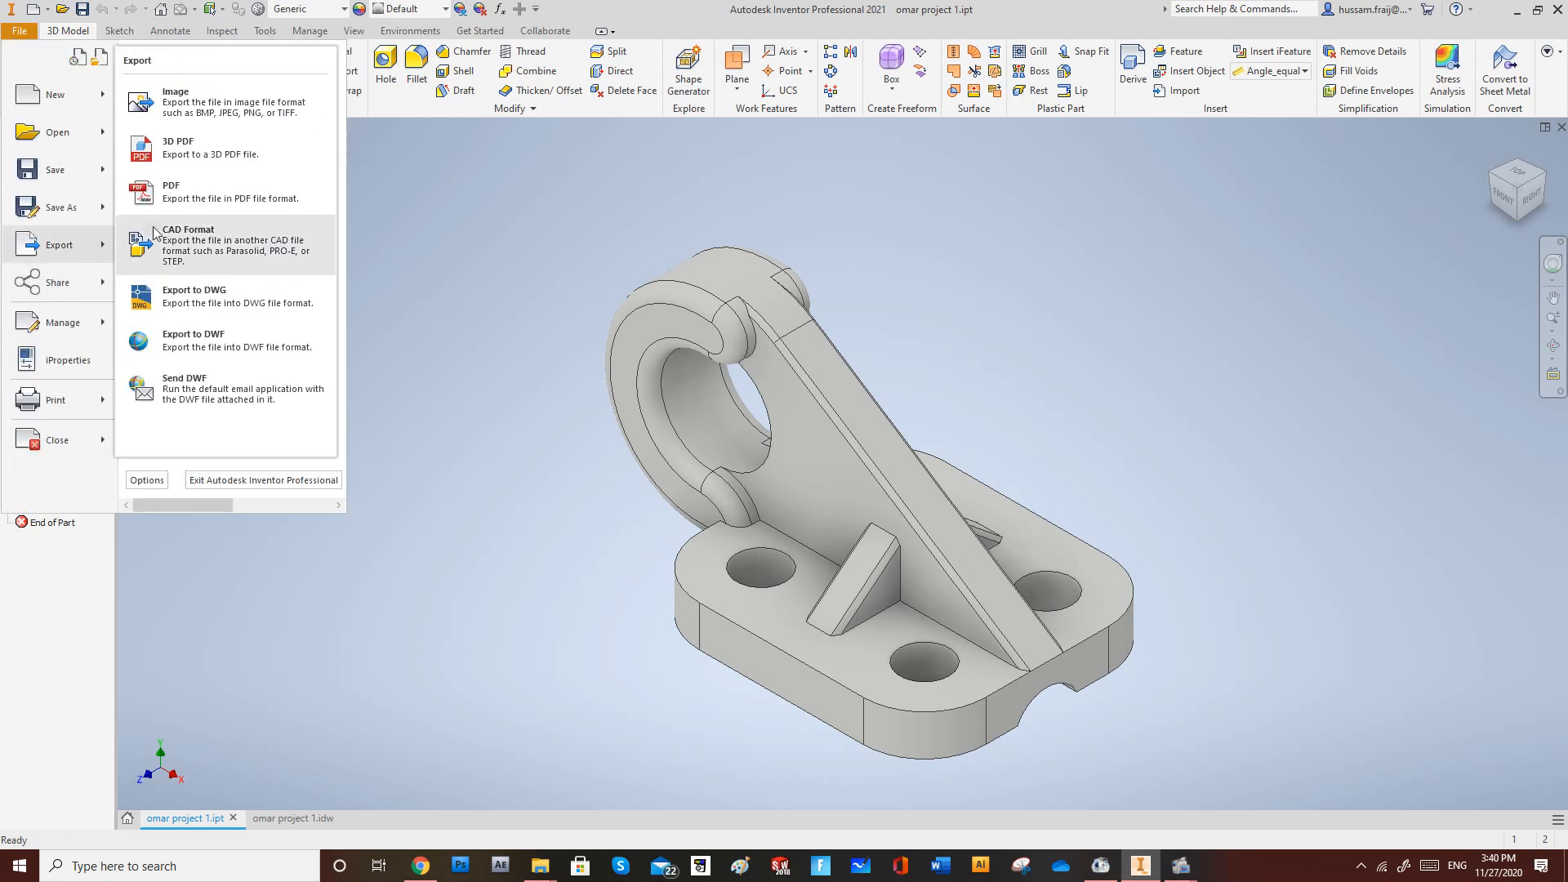
{"action": "left_click", "coordinate": [192, 119]}
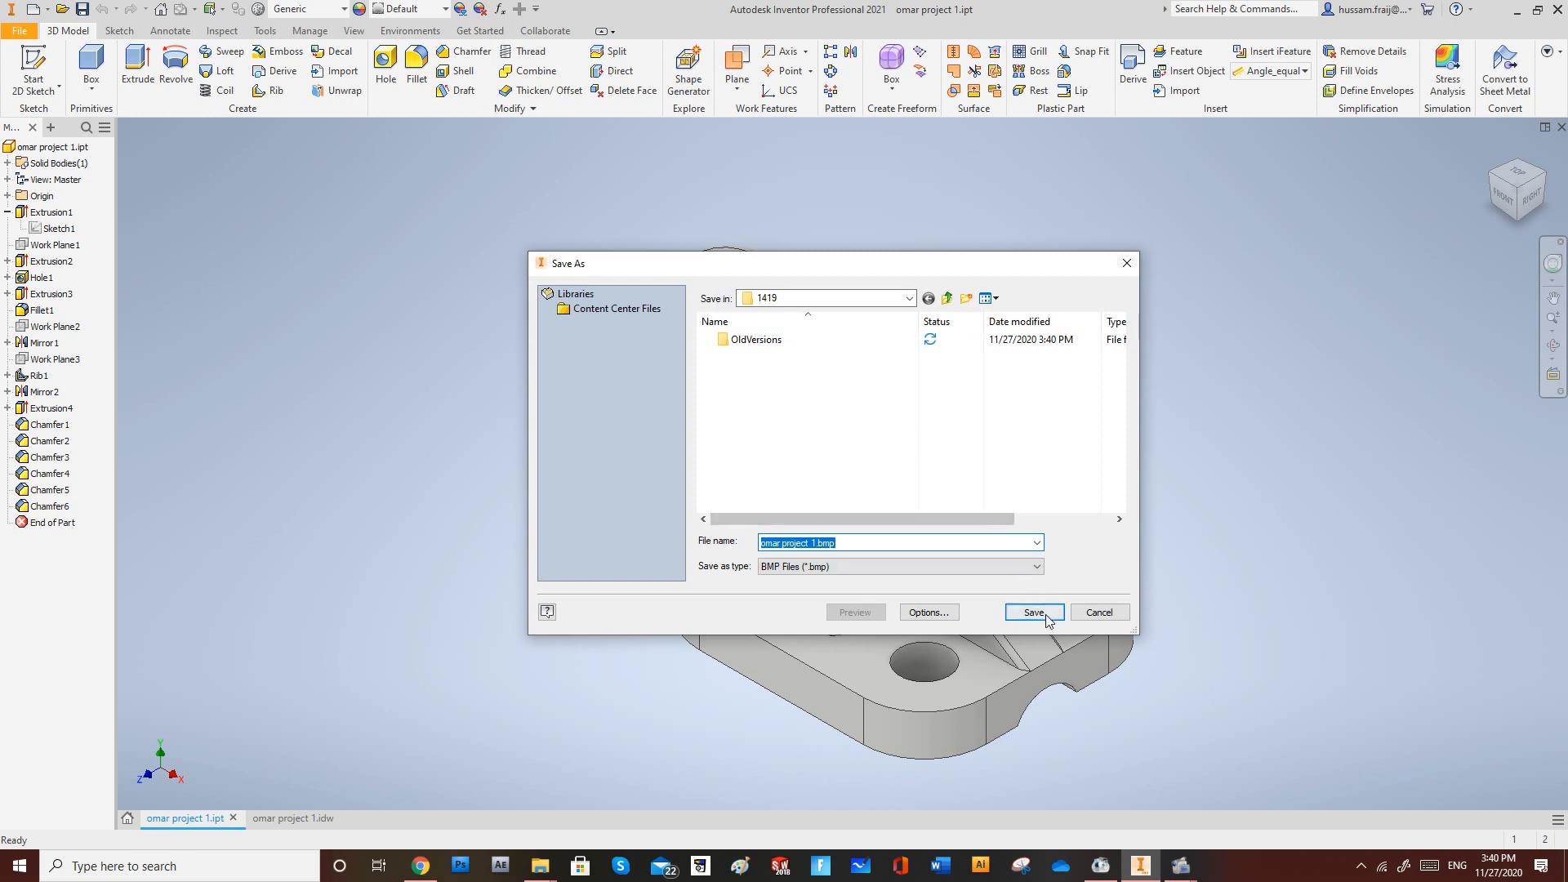
{"action": "left_click", "coordinate": [1045, 617]}
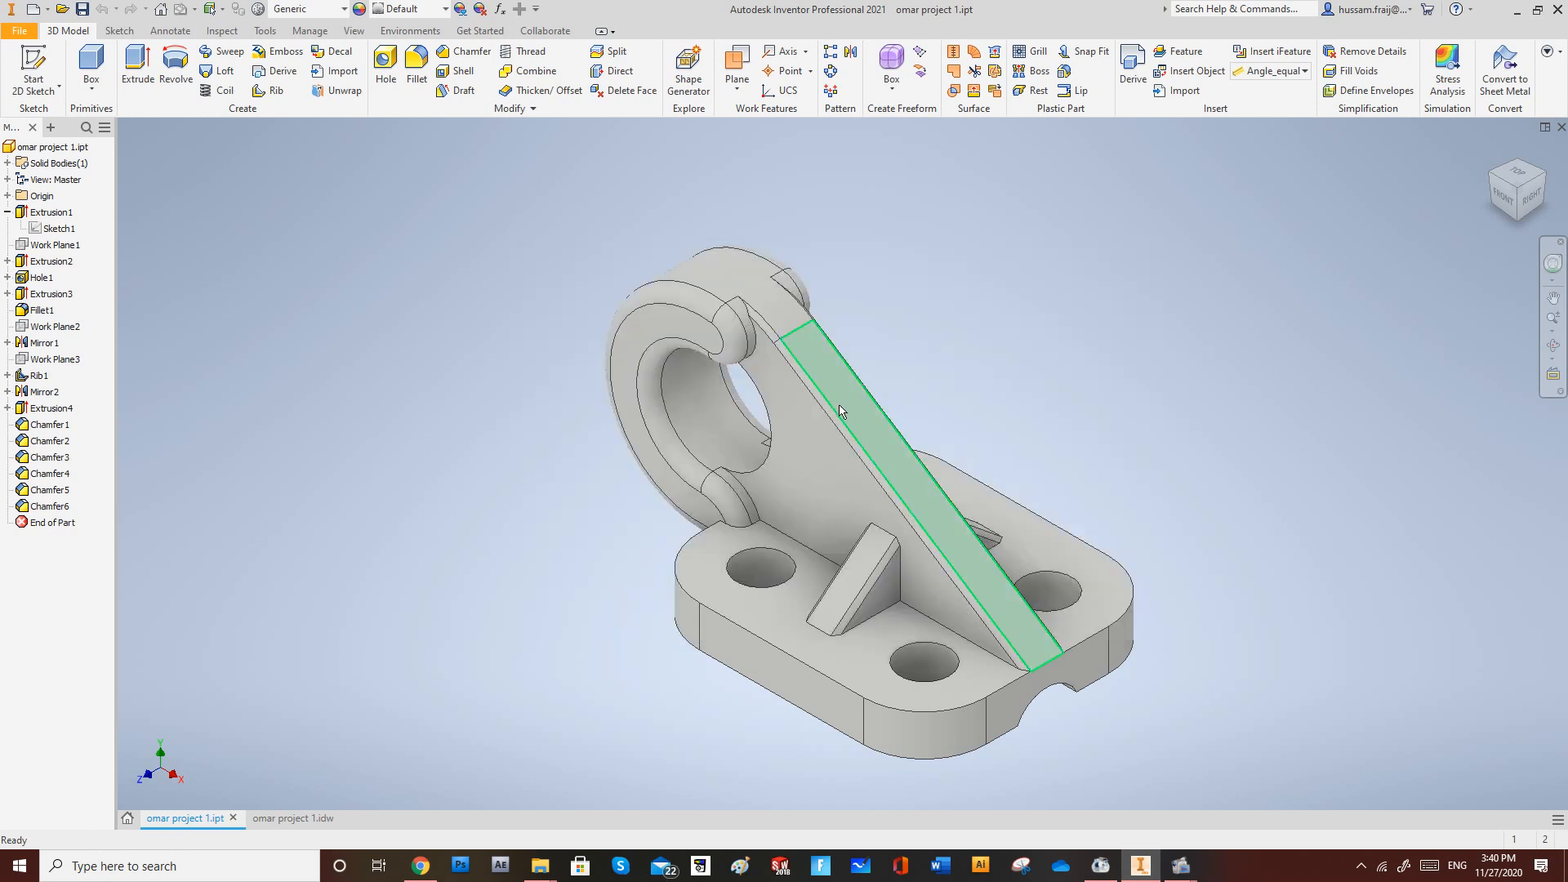
Return to the drawing and move the plate's overall width dimension closer to the top view.
{"action": "left_click", "coordinate": [294, 818]}
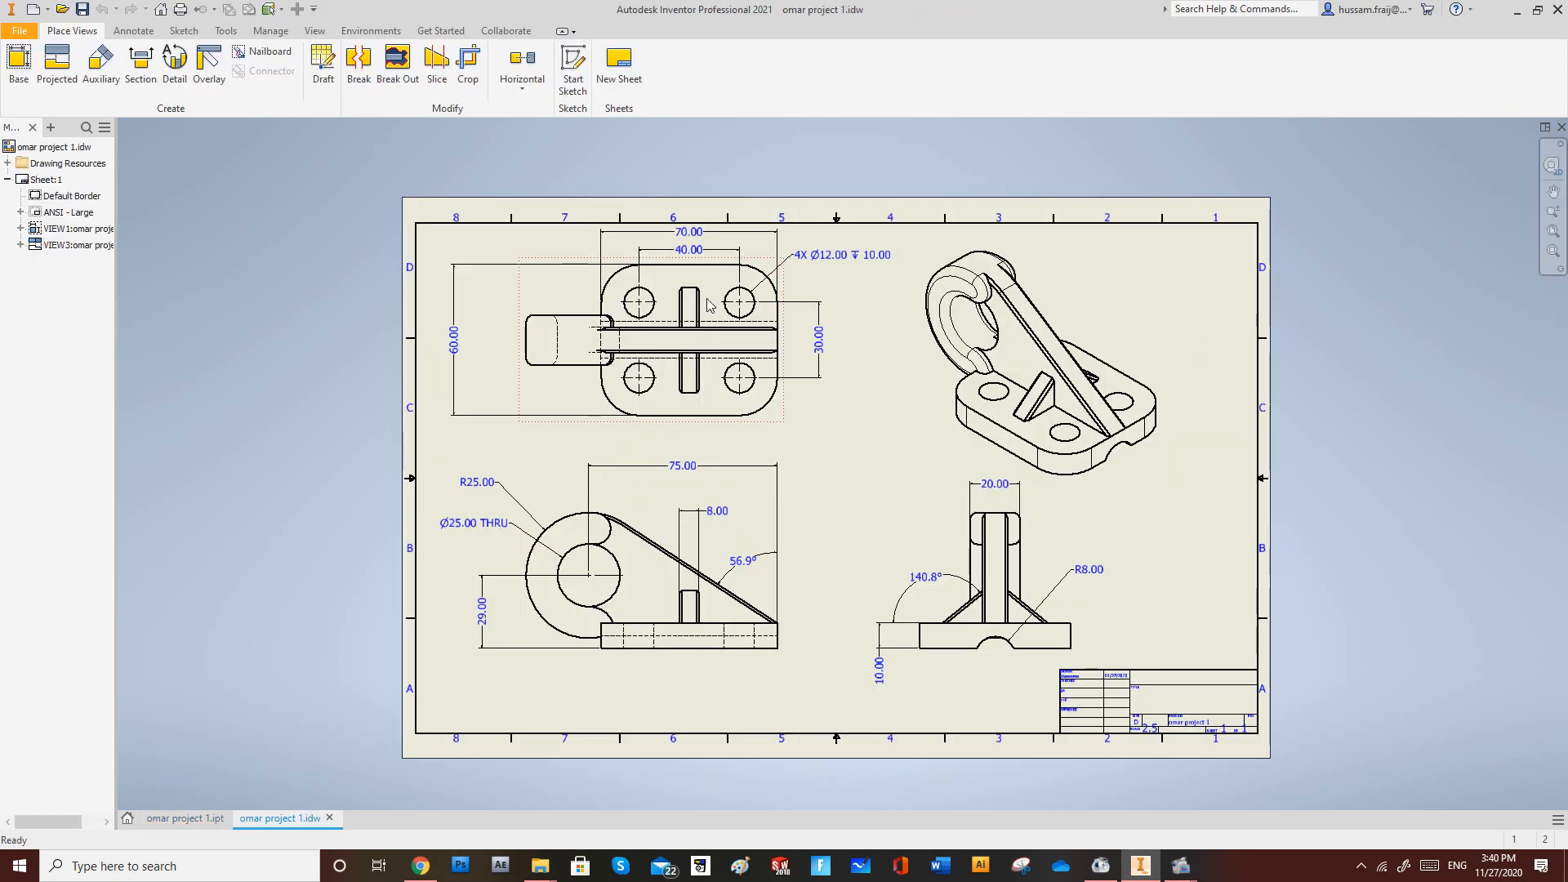
{"action": "left_click_drag", "start_coordinate": [454, 339], "coordinate": [490, 342]}
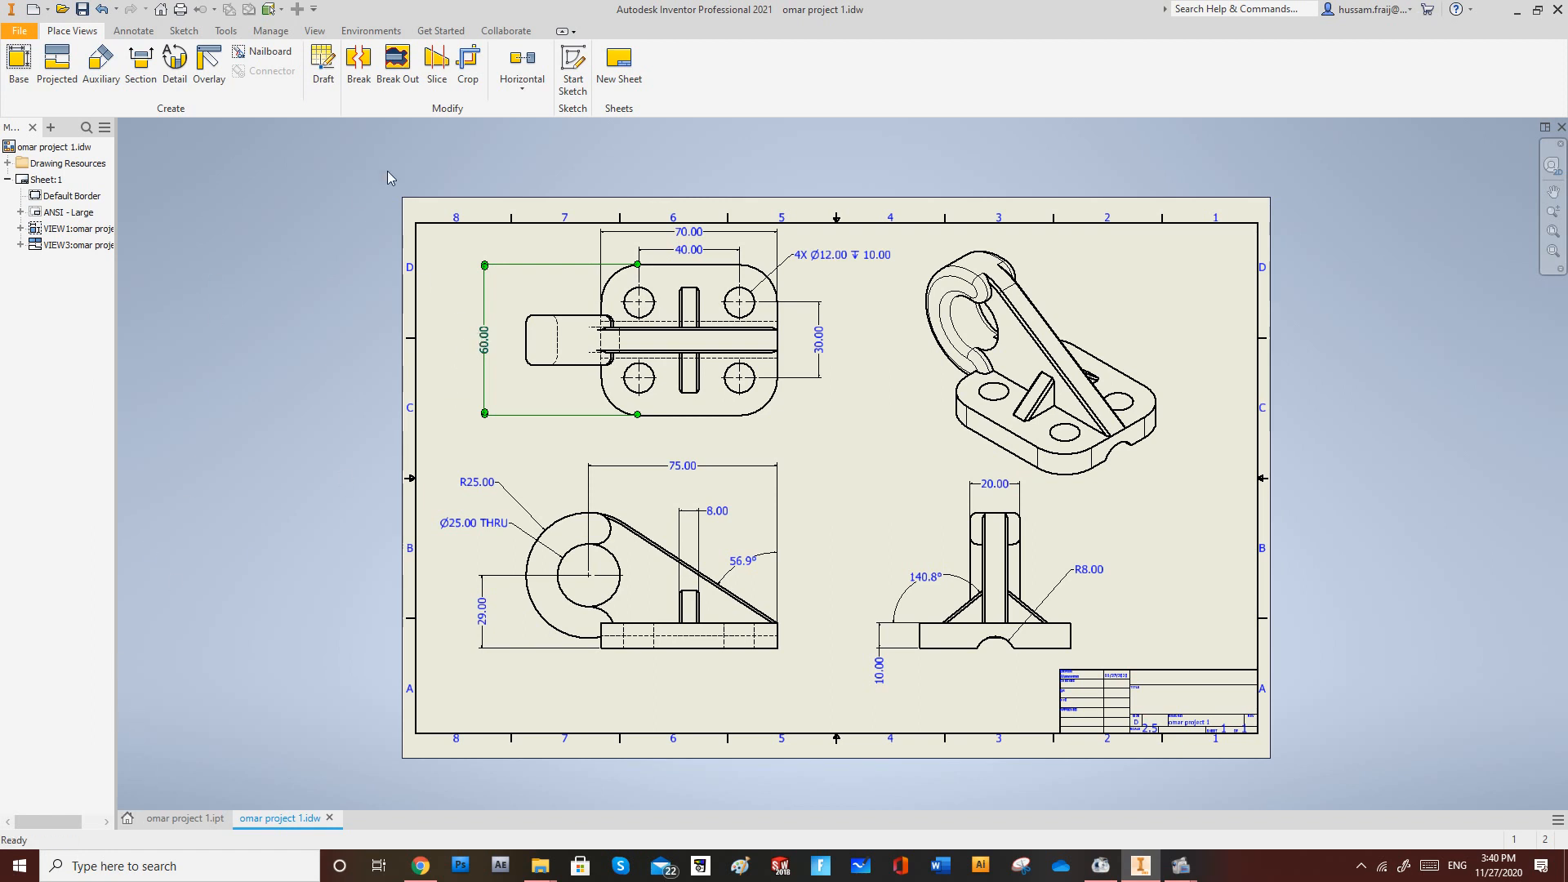
Start a section view of the top view with a horizontal section line through the plate's lower-right hole.
{"action": "scroll", "coordinate": [849, 393], "scroll_direction": "down", "scroll_amount": 2}
{"action": "scroll", "coordinate": [805, 369], "scroll_direction": "up", "scroll_amount": 6}
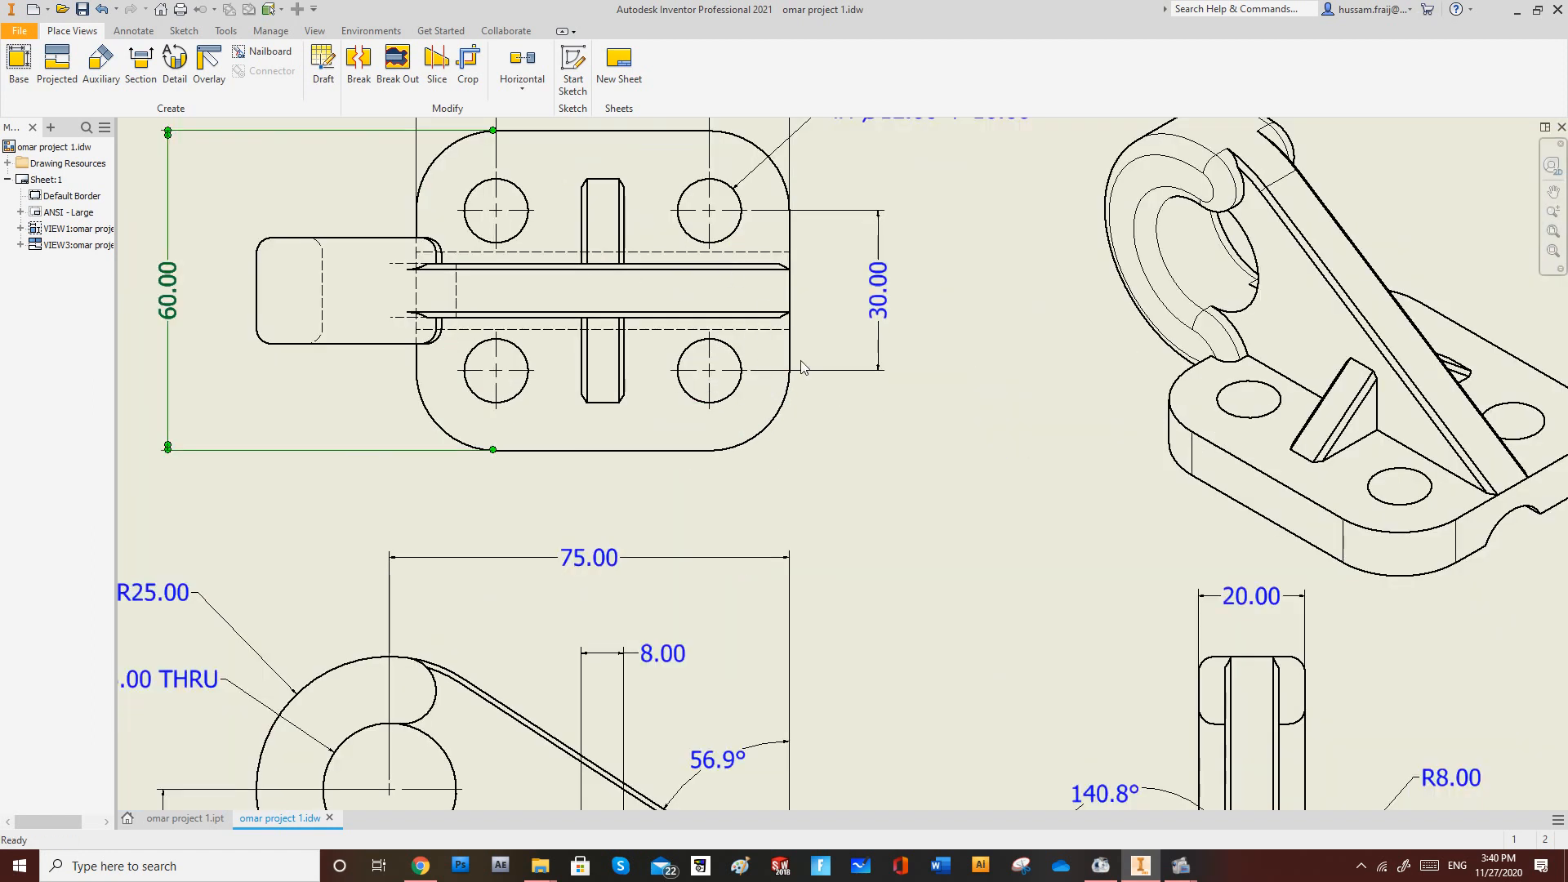
{"action": "scroll", "coordinate": [802, 367], "scroll_direction": "down", "scroll_amount": 6}
{"action": "left_click", "coordinate": [141, 70]}
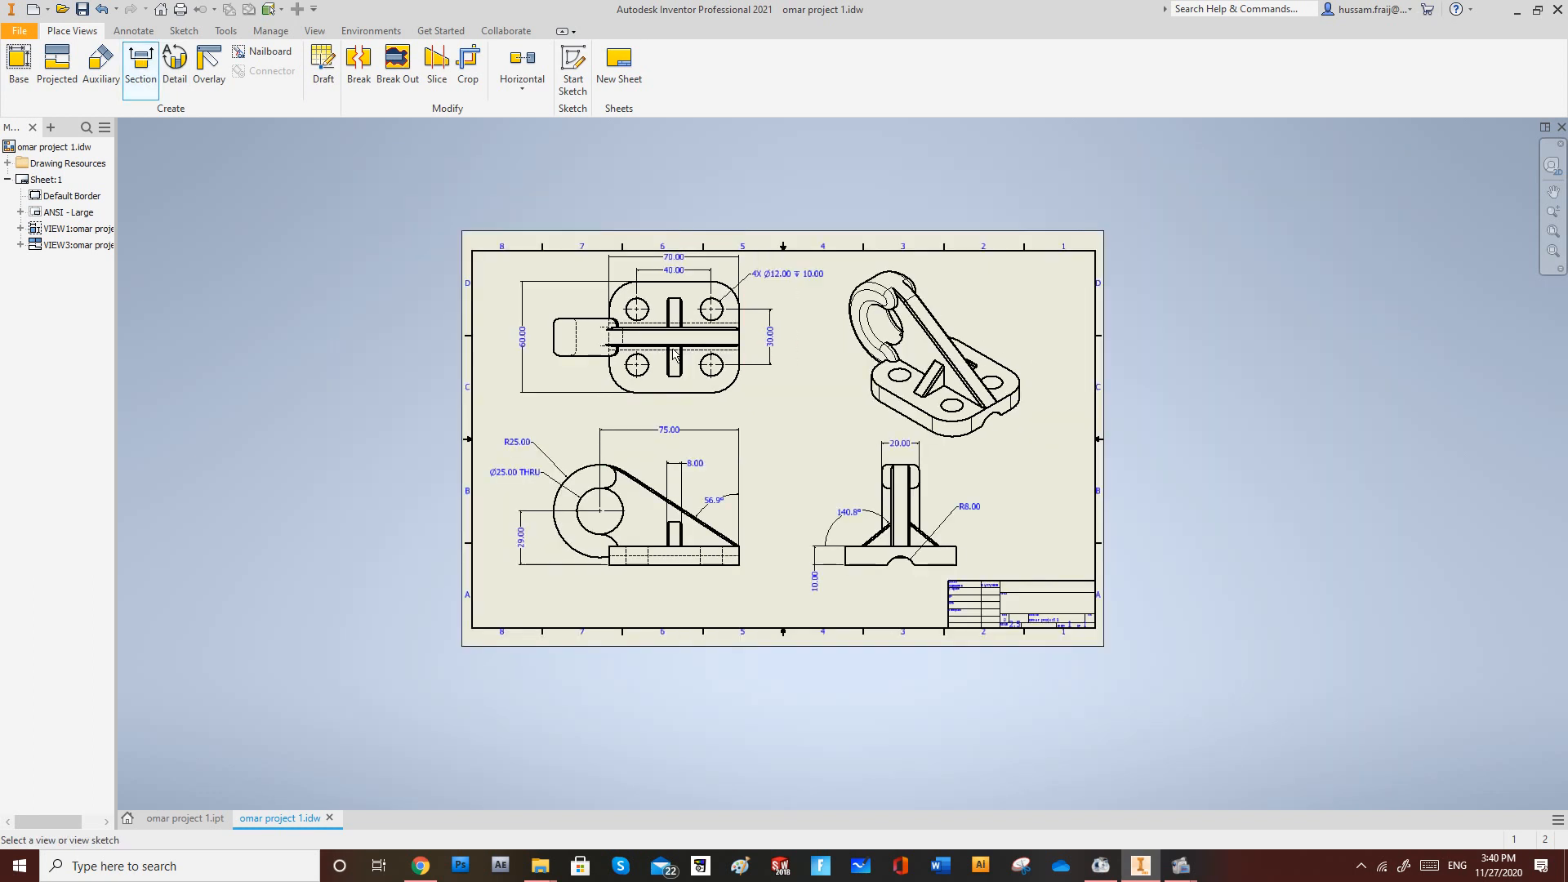
{"action": "scroll", "coordinate": [719, 409], "scroll_direction": "up", "scroll_amount": 5}
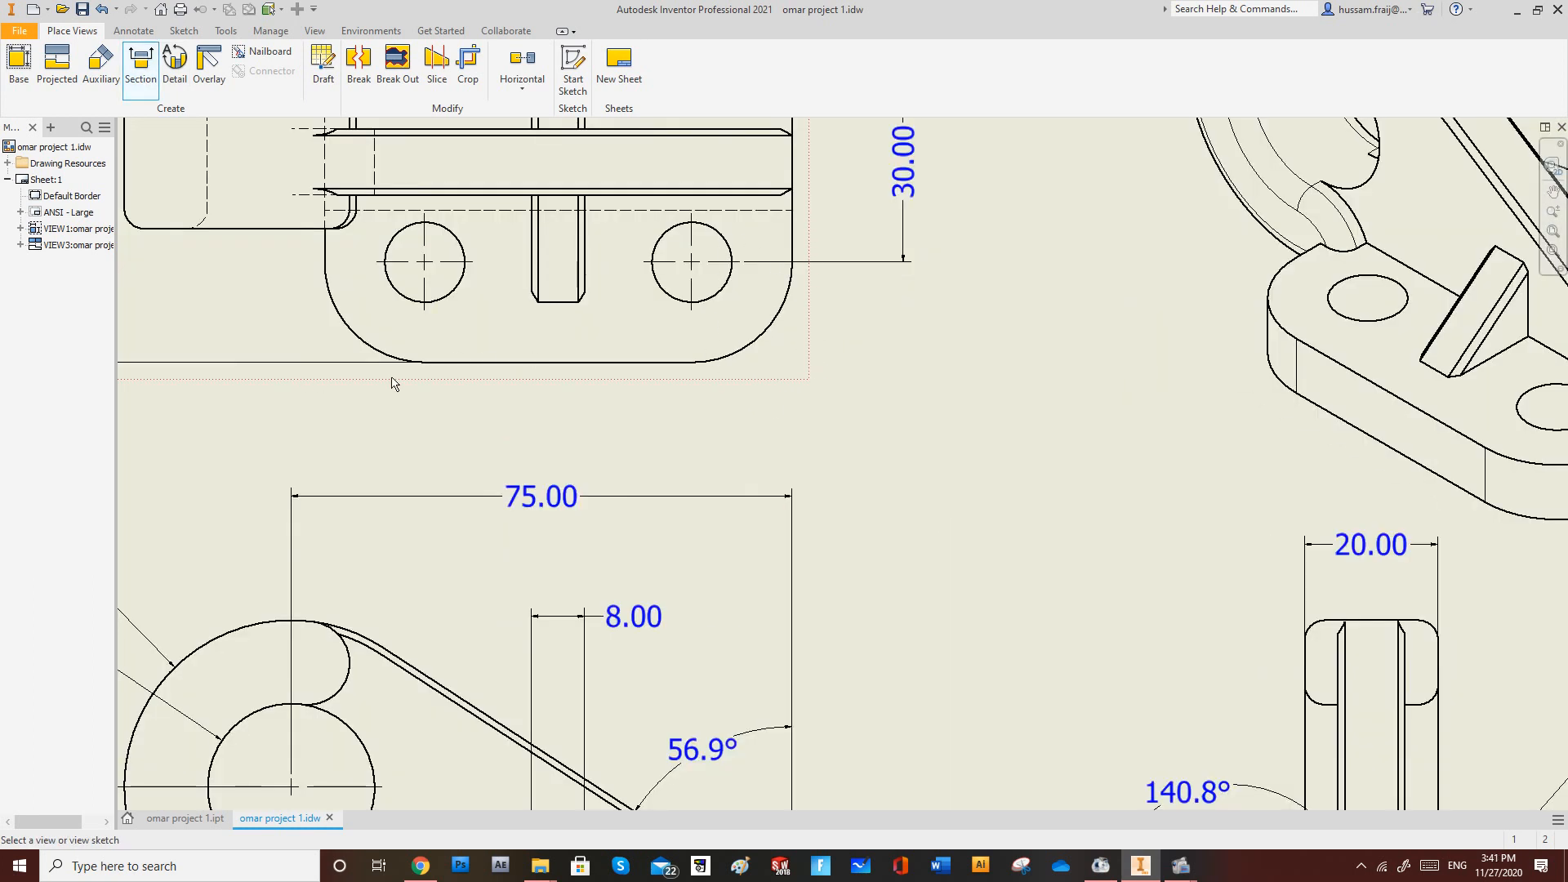
{"action": "left_click", "coordinate": [799, 346]}
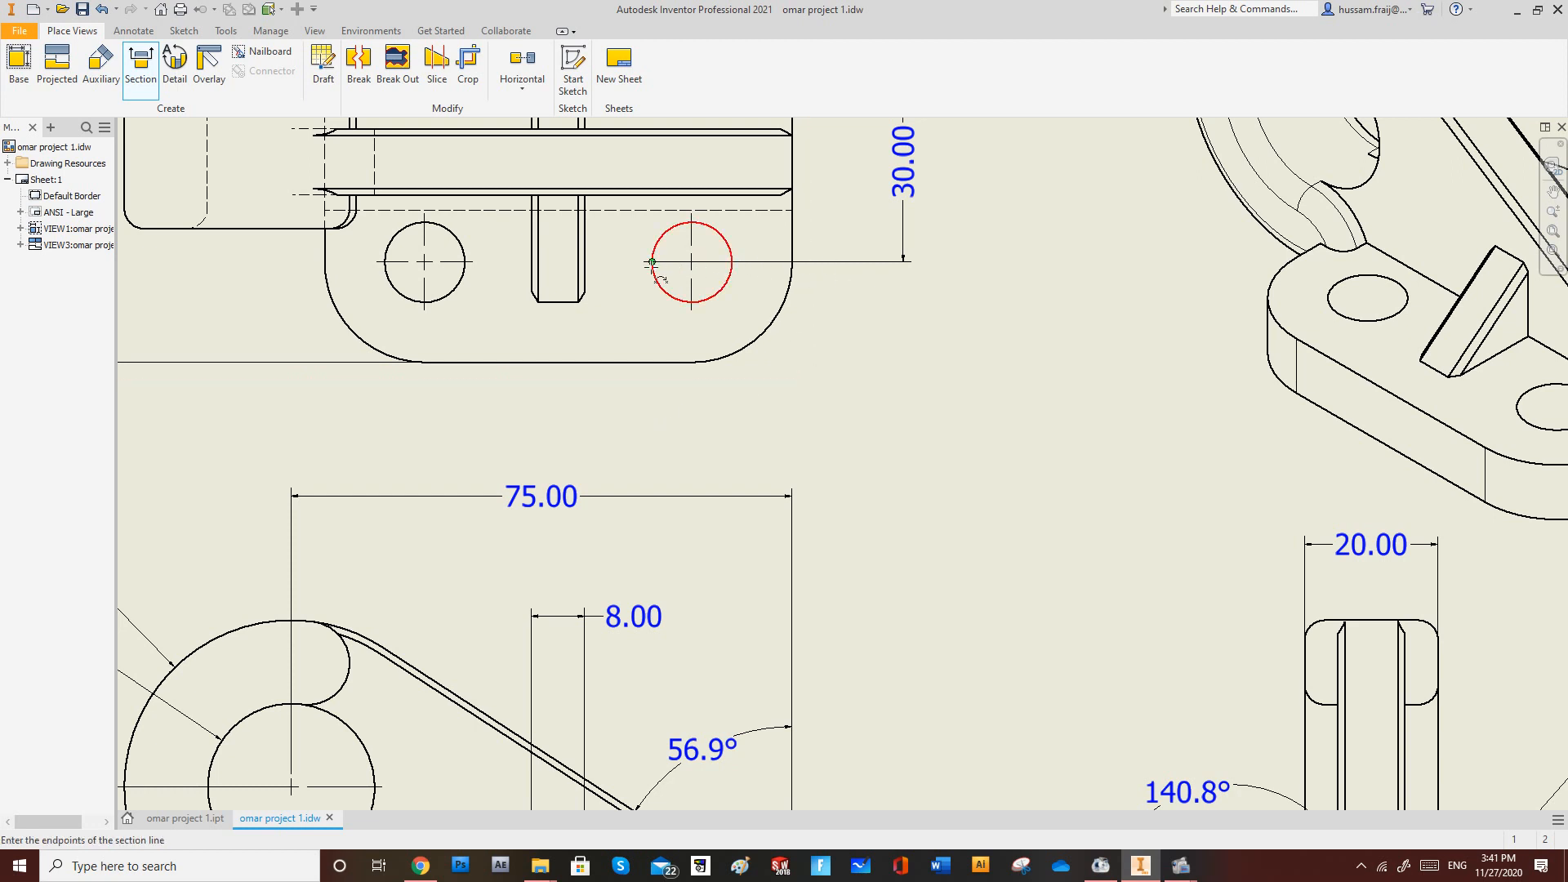
{"action": "left_click", "coordinate": [623, 262]}
{"action": "right_click", "coordinate": [904, 357]}
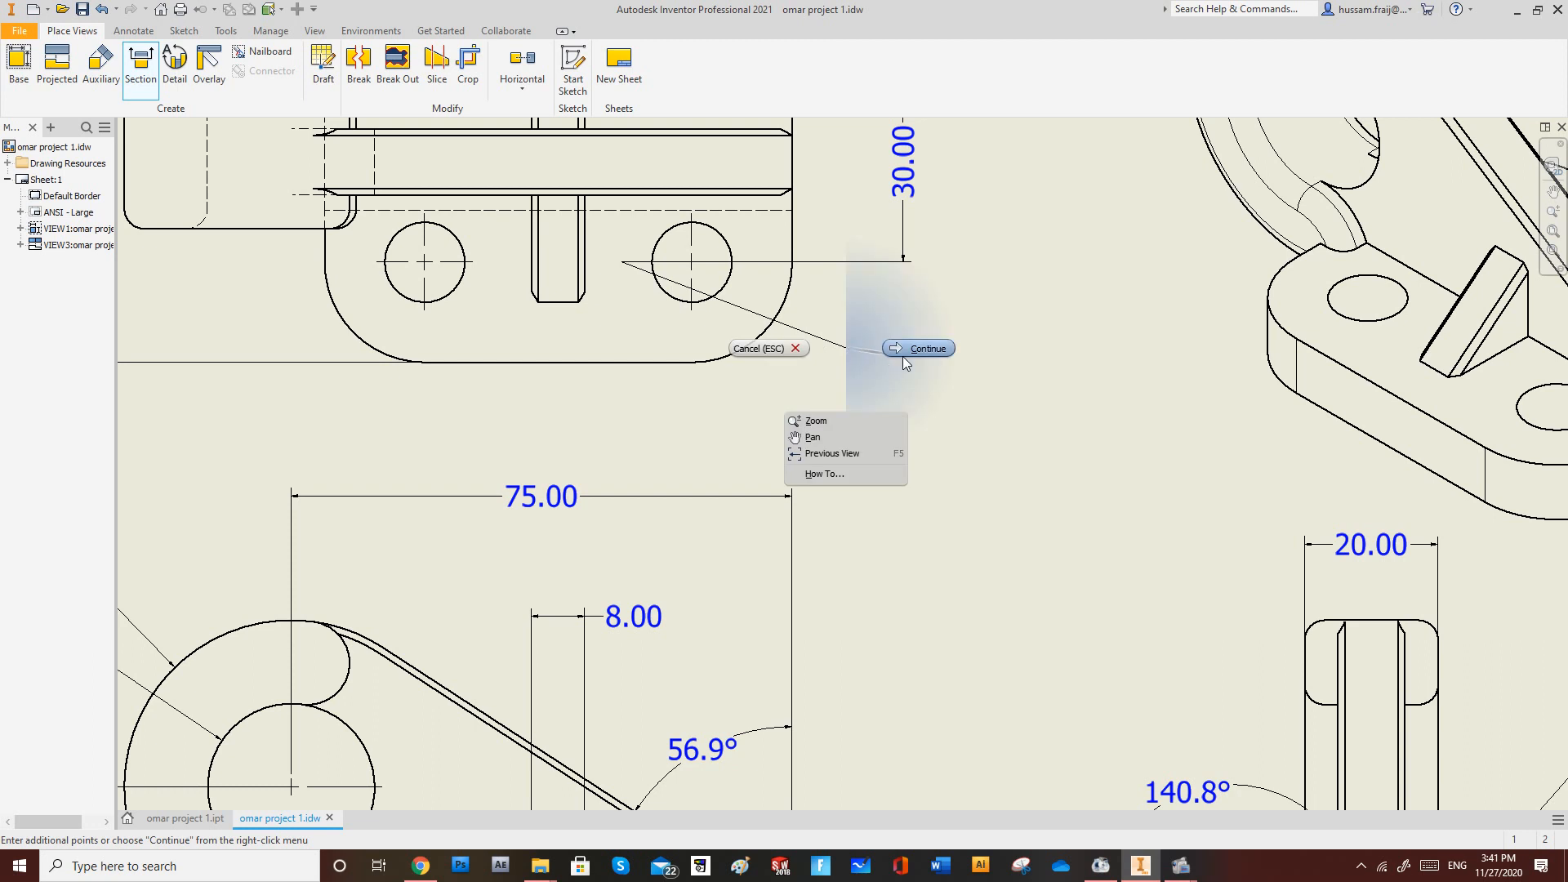
{"action": "left_click", "coordinate": [928, 344]}
Place section view A at scale 2.5 over the base of the front view, keeping full depth and the projected method.
{"action": "scroll", "coordinate": [886, 346], "scroll_direction": "down", "scroll_amount": 2}
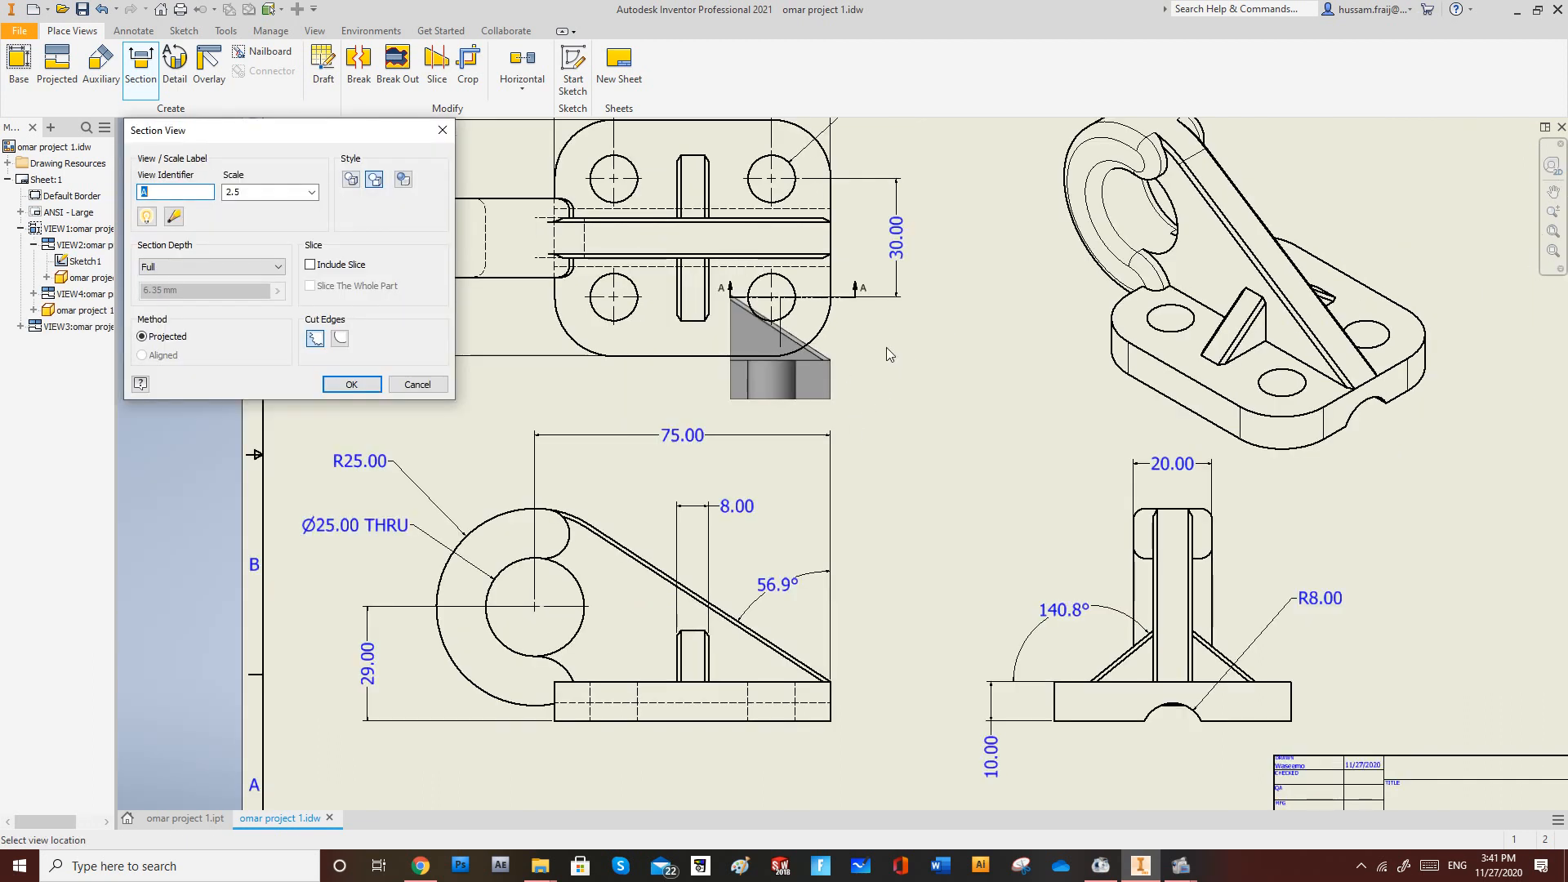
{"action": "scroll", "coordinate": [904, 455], "scroll_direction": "up", "scroll_amount": 1}
{"action": "scroll", "coordinate": [906, 449], "scroll_direction": "down", "scroll_amount": 3}
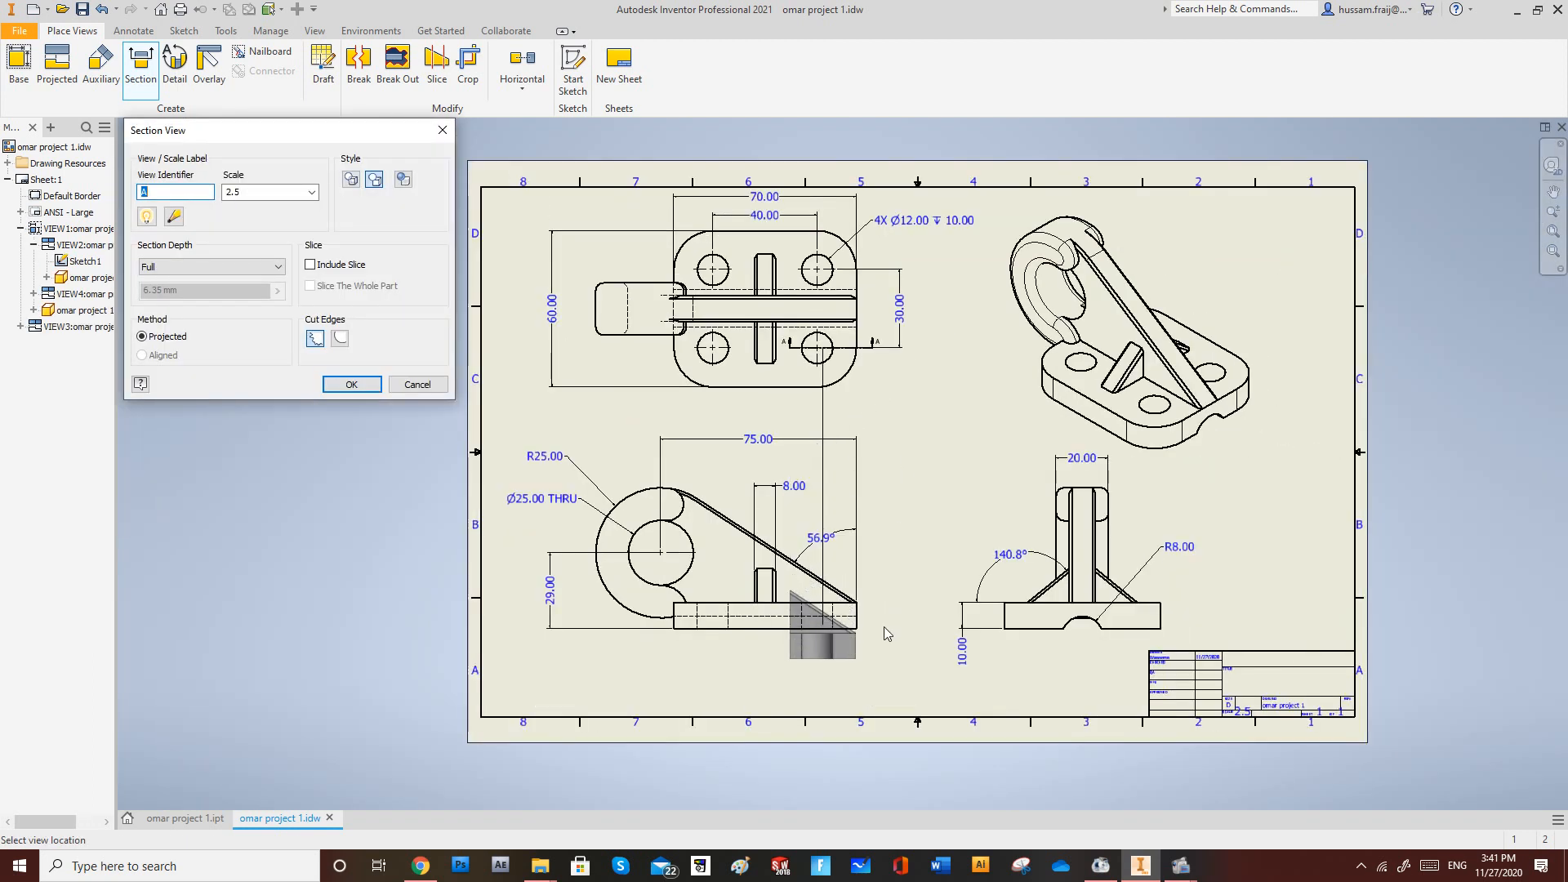
{"action": "left_click", "coordinate": [882, 593]}
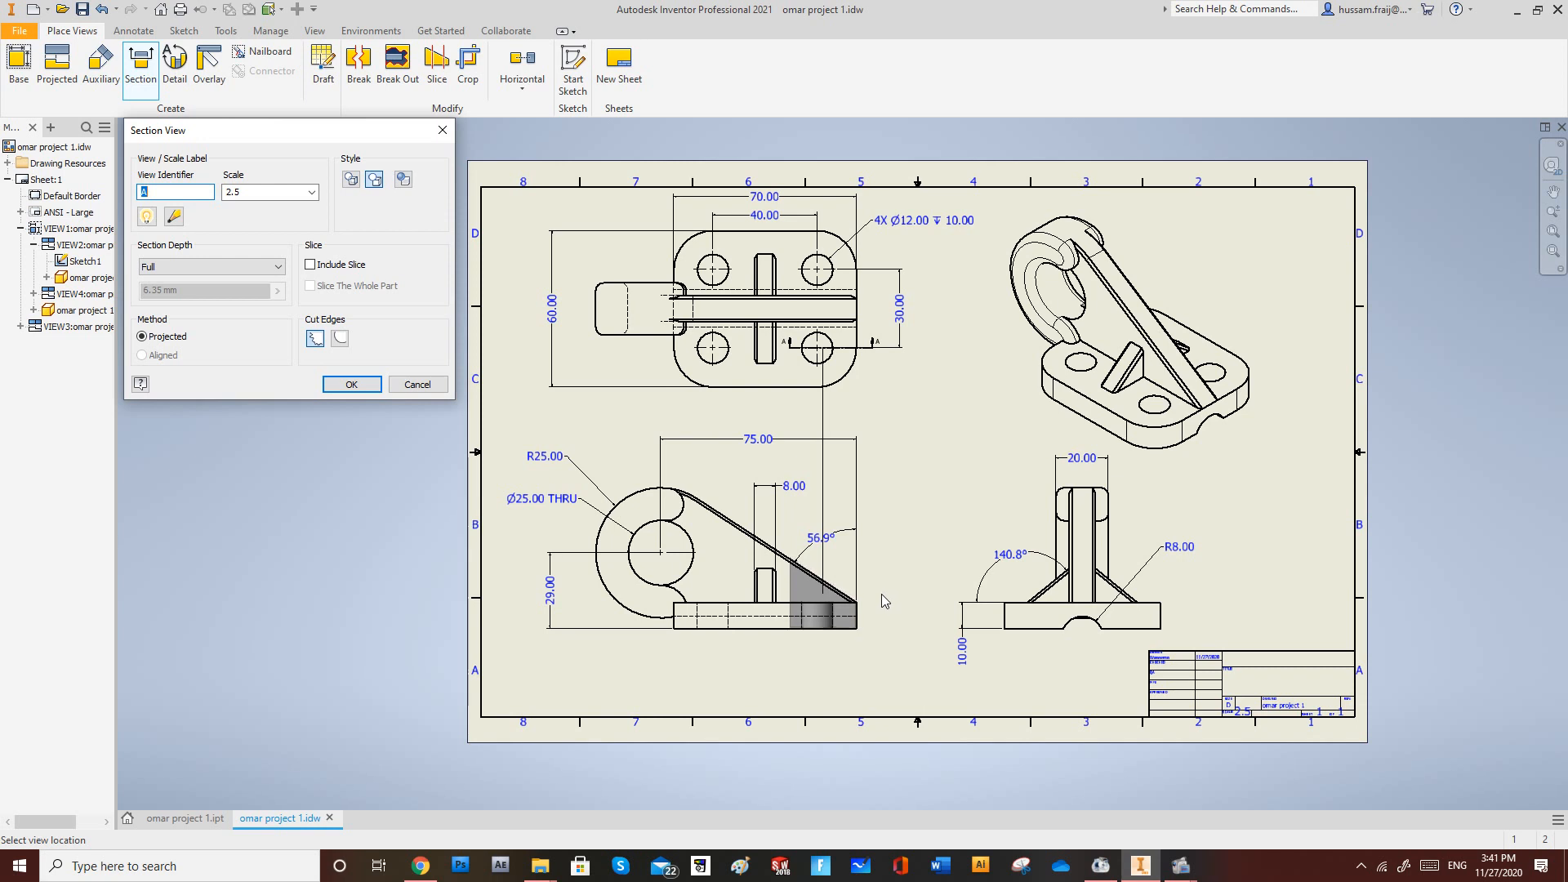
Shift the front view vertically so its base lines up with the overlaid section view.
{"action": "scroll", "coordinate": [879, 645], "scroll_direction": "down", "scroll_amount": 2}
{"action": "scroll", "coordinate": [879, 644], "scroll_direction": "up", "scroll_amount": 5}
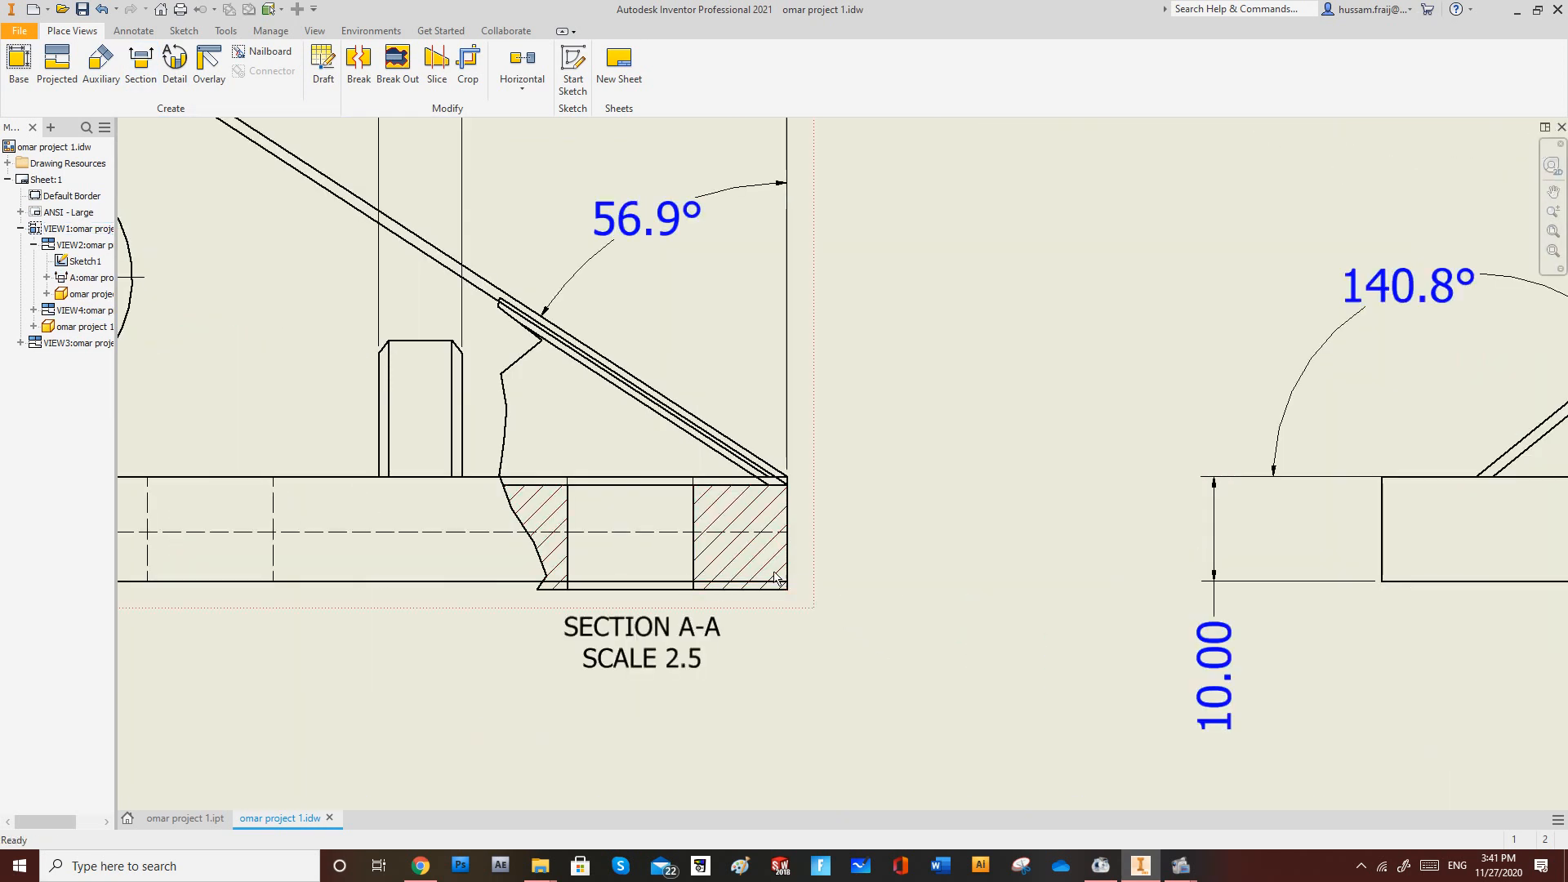
{"action": "left_click_drag", "start_coordinate": [814, 549], "coordinate": [817, 544]}
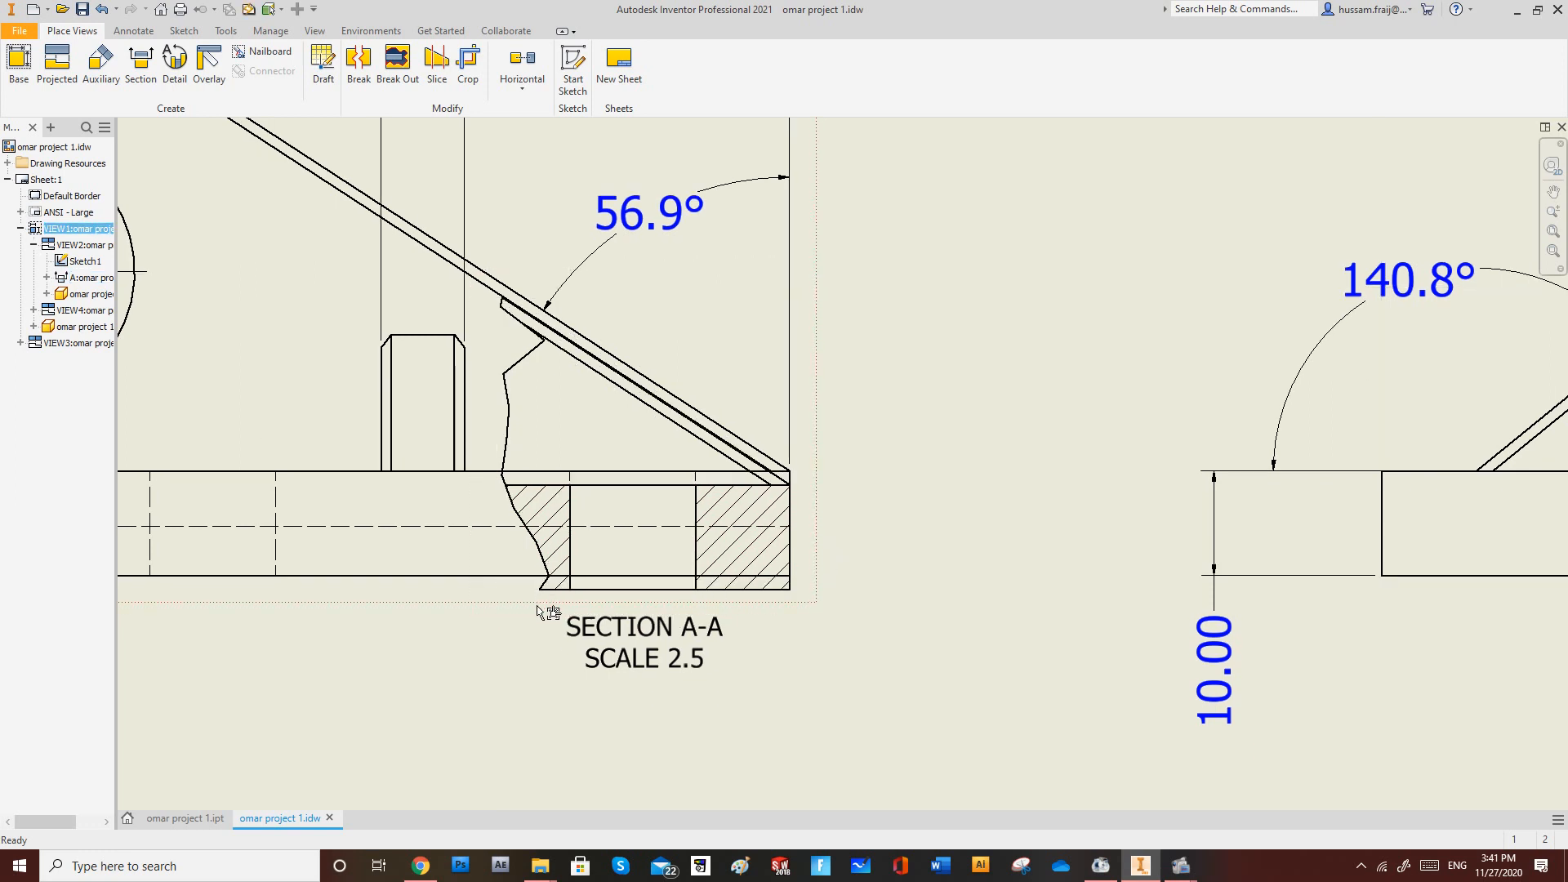
{"action": "left_click_drag", "start_coordinate": [539, 611], "coordinate": [542, 627]}
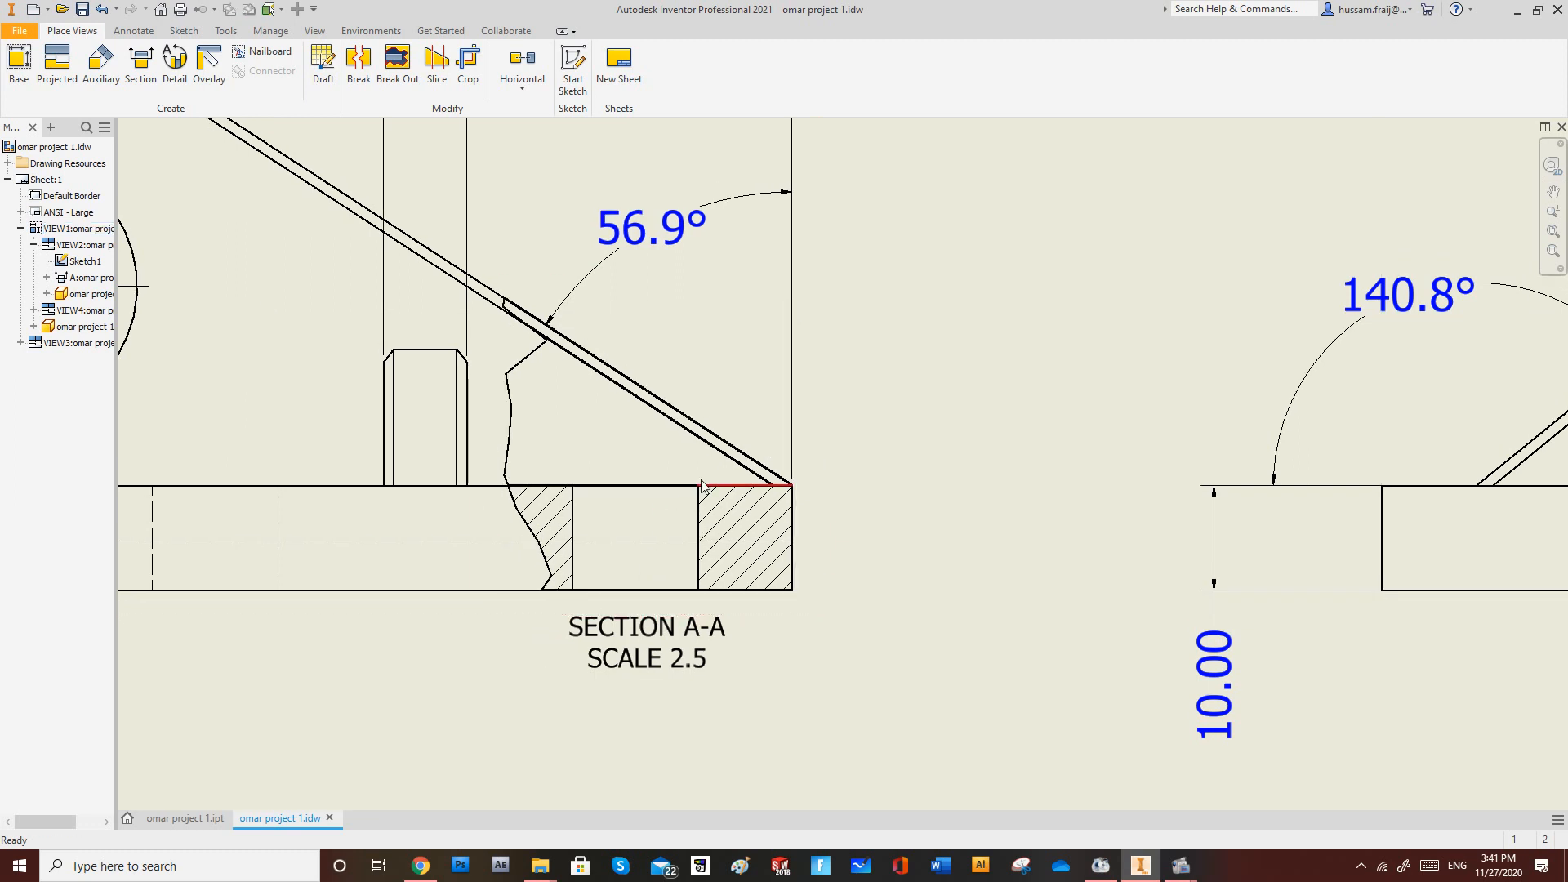
{"action": "scroll", "coordinate": [718, 474], "scroll_direction": "up", "scroll_amount": 2}
{"action": "scroll", "coordinate": [740, 456], "scroll_direction": "down", "scroll_amount": 4}
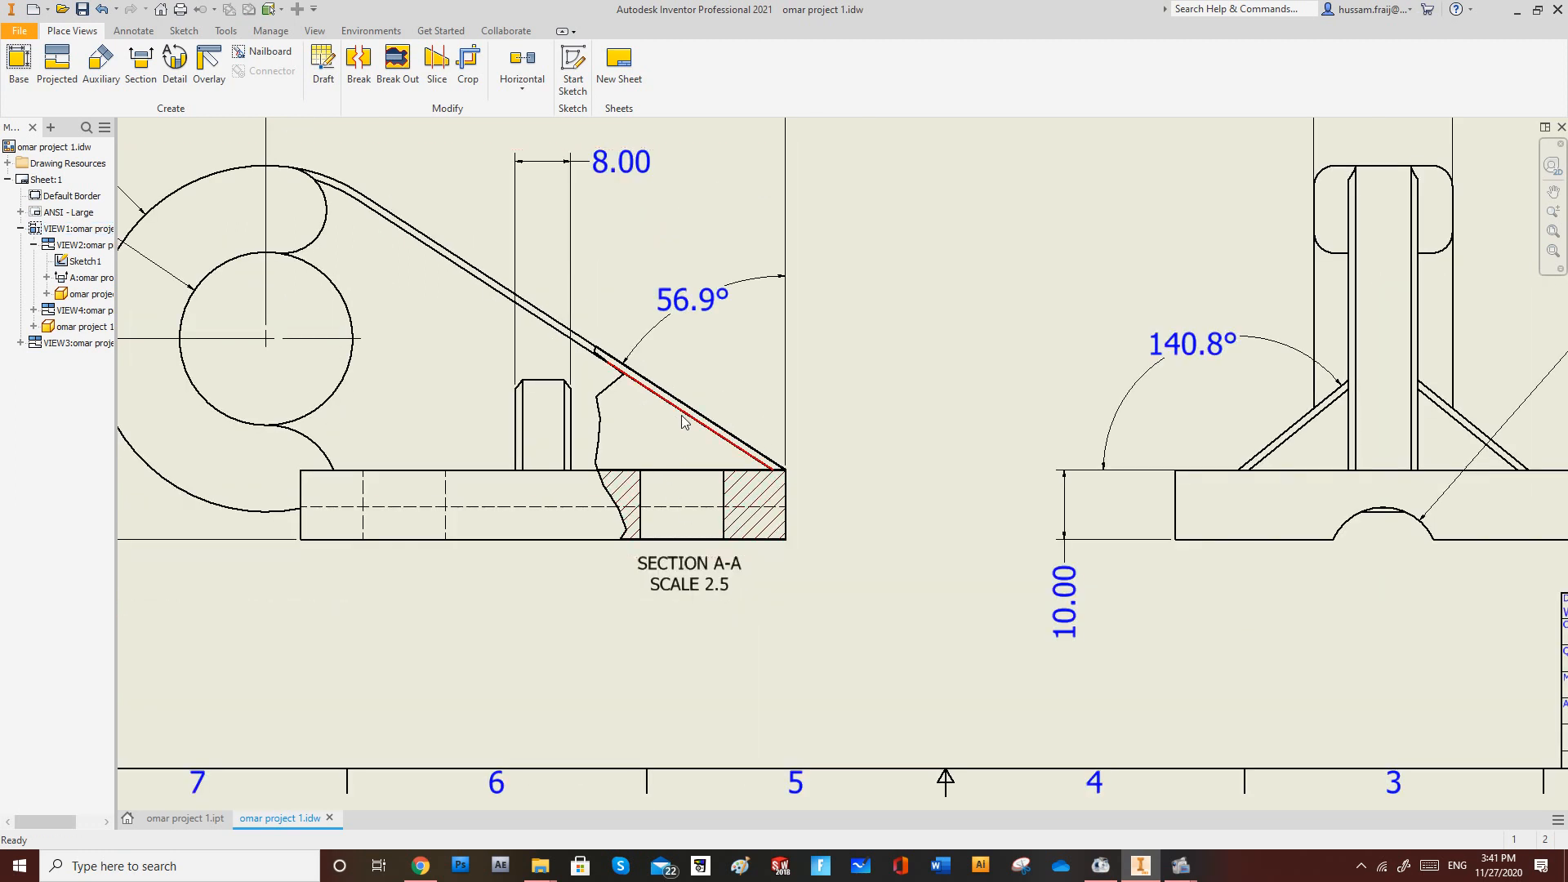
Undo the front view shifts and the overlaid section view.
{"action": "scroll", "coordinate": [684, 421], "scroll_direction": "down", "scroll_amount": 2}
{"action": "scroll", "coordinate": [711, 480], "scroll_direction": "down", "scroll_amount": 2}
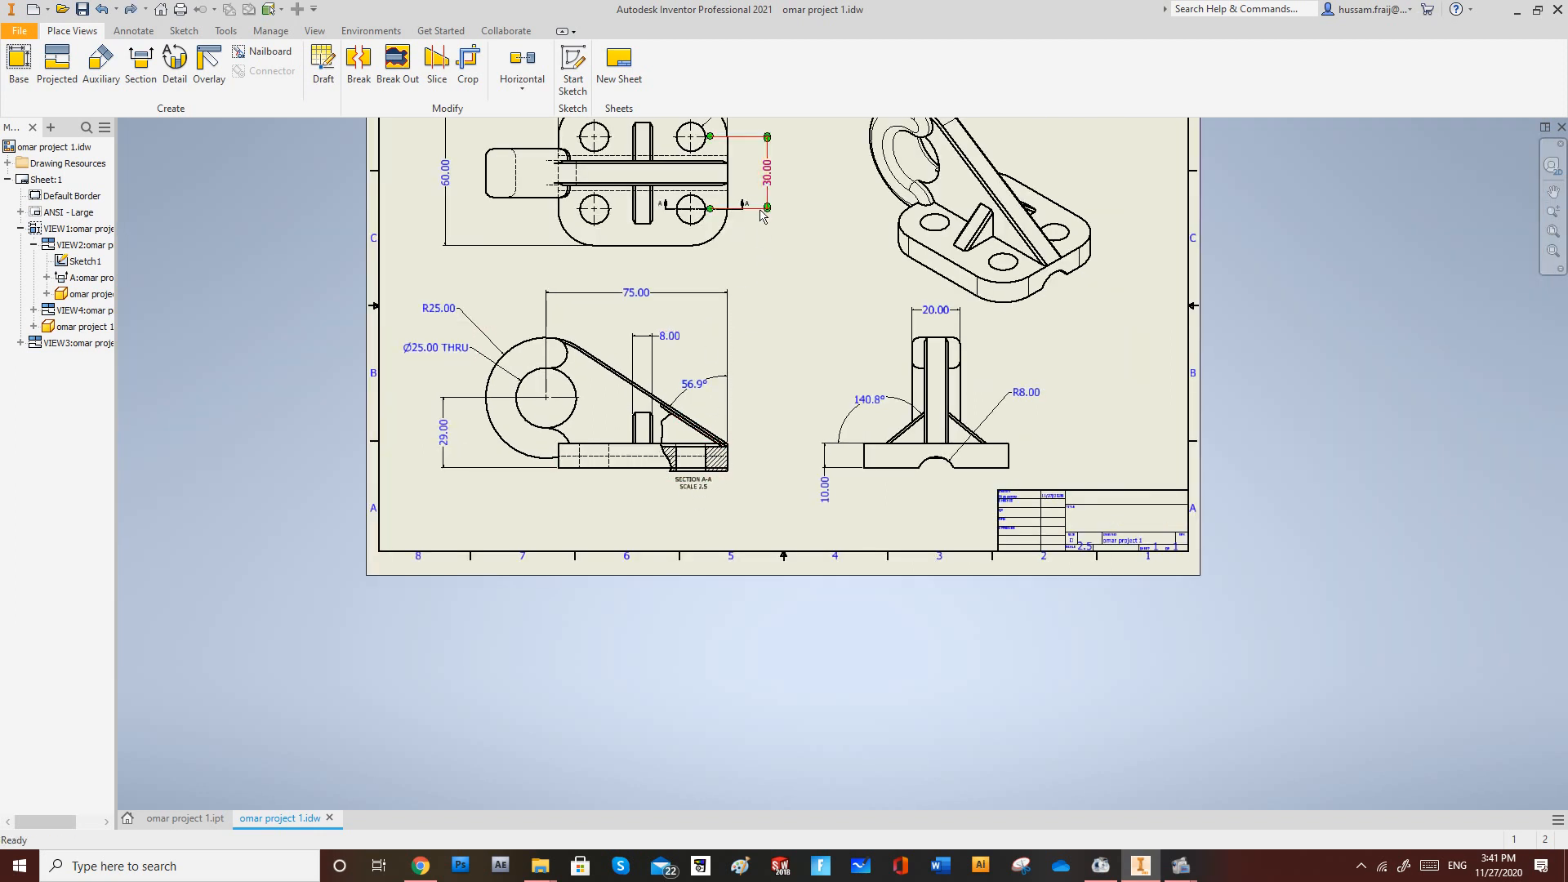
{"action": "key", "text": "ctrl+z"}
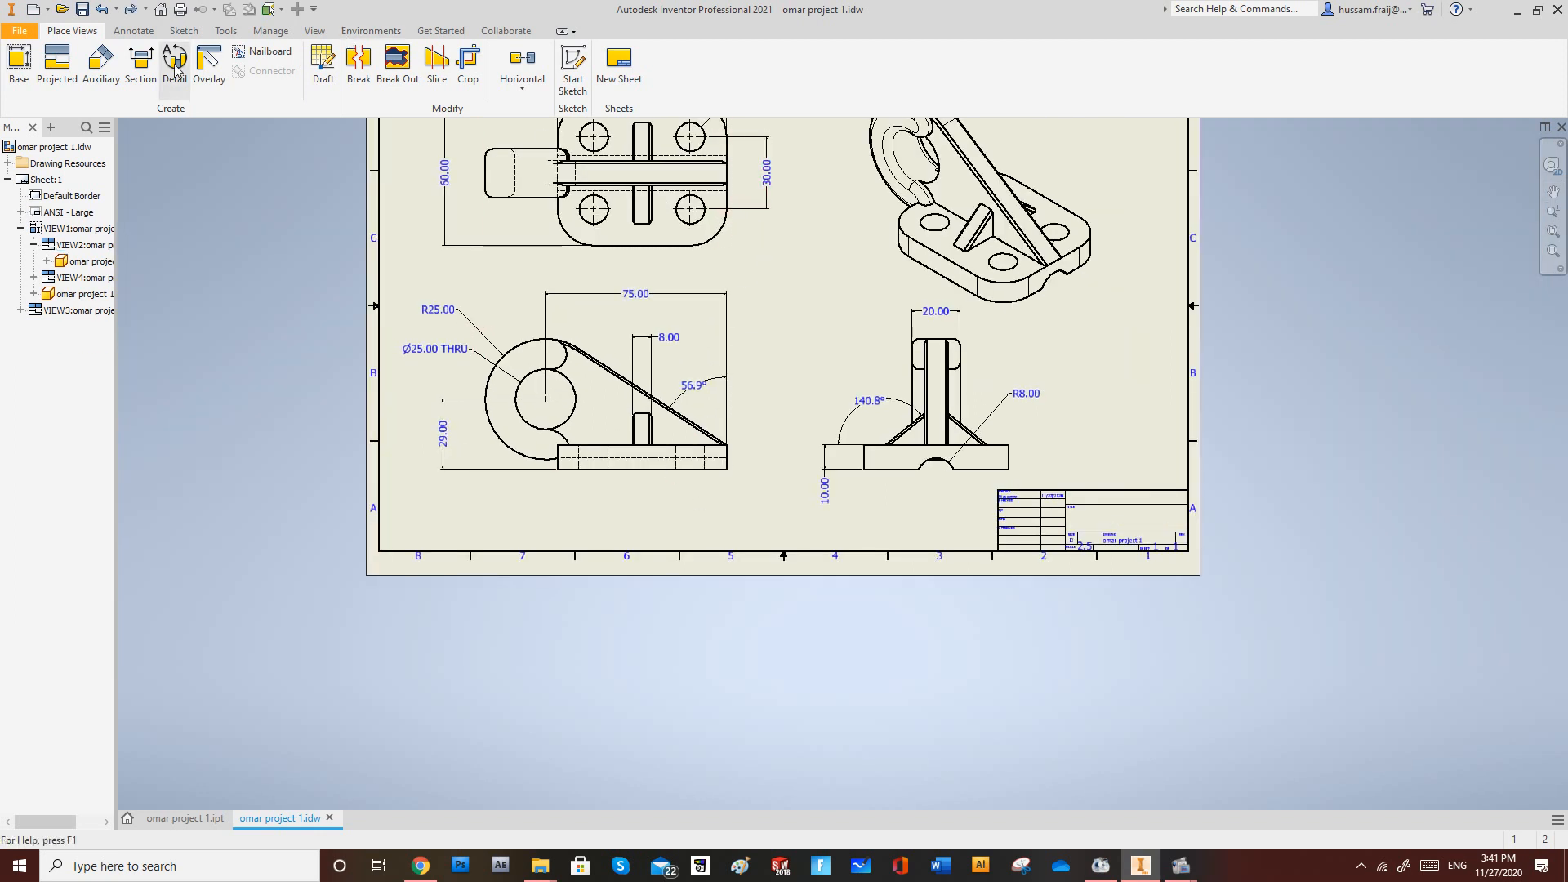
Start another section view of the top view, drawing the section line horizontally through the lower-right hole and past the plate's edge.
{"action": "left_click", "coordinate": [141, 61]}
{"action": "scroll", "coordinate": [685, 223], "scroll_direction": "down", "scroll_amount": 2}
{"action": "scroll", "coordinate": [684, 222], "scroll_direction": "up", "scroll_amount": 5}
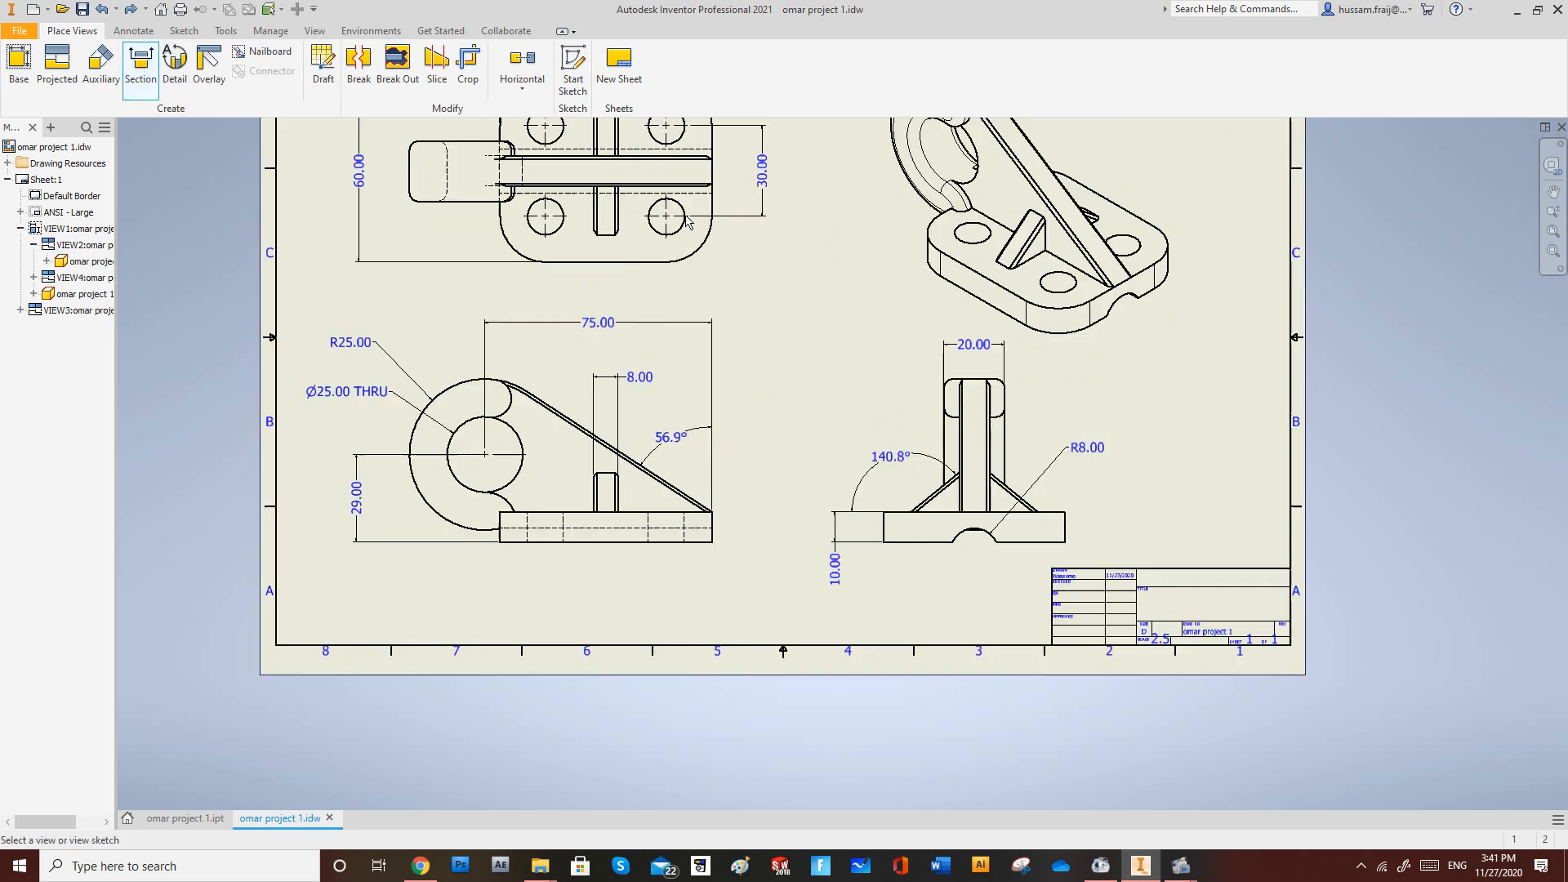
{"action": "left_click", "coordinate": [715, 187]}
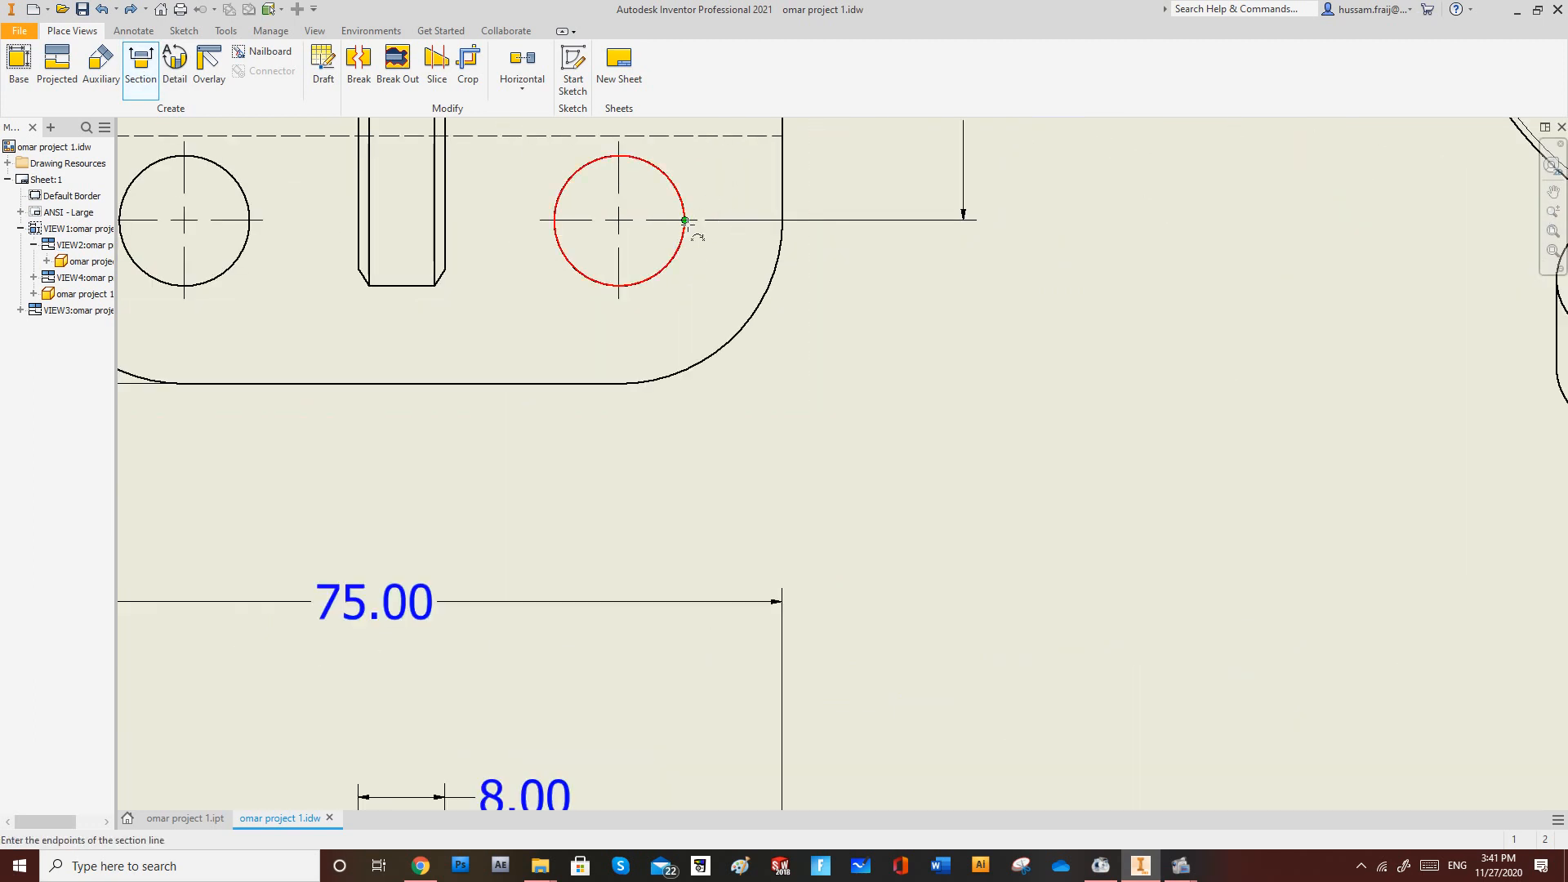
{"action": "left_click", "coordinate": [816, 220]}
{"action": "left_click", "coordinate": [502, 220]}
{"action": "right_click", "coordinate": [514, 245]}
{"action": "left_click", "coordinate": [564, 266]}
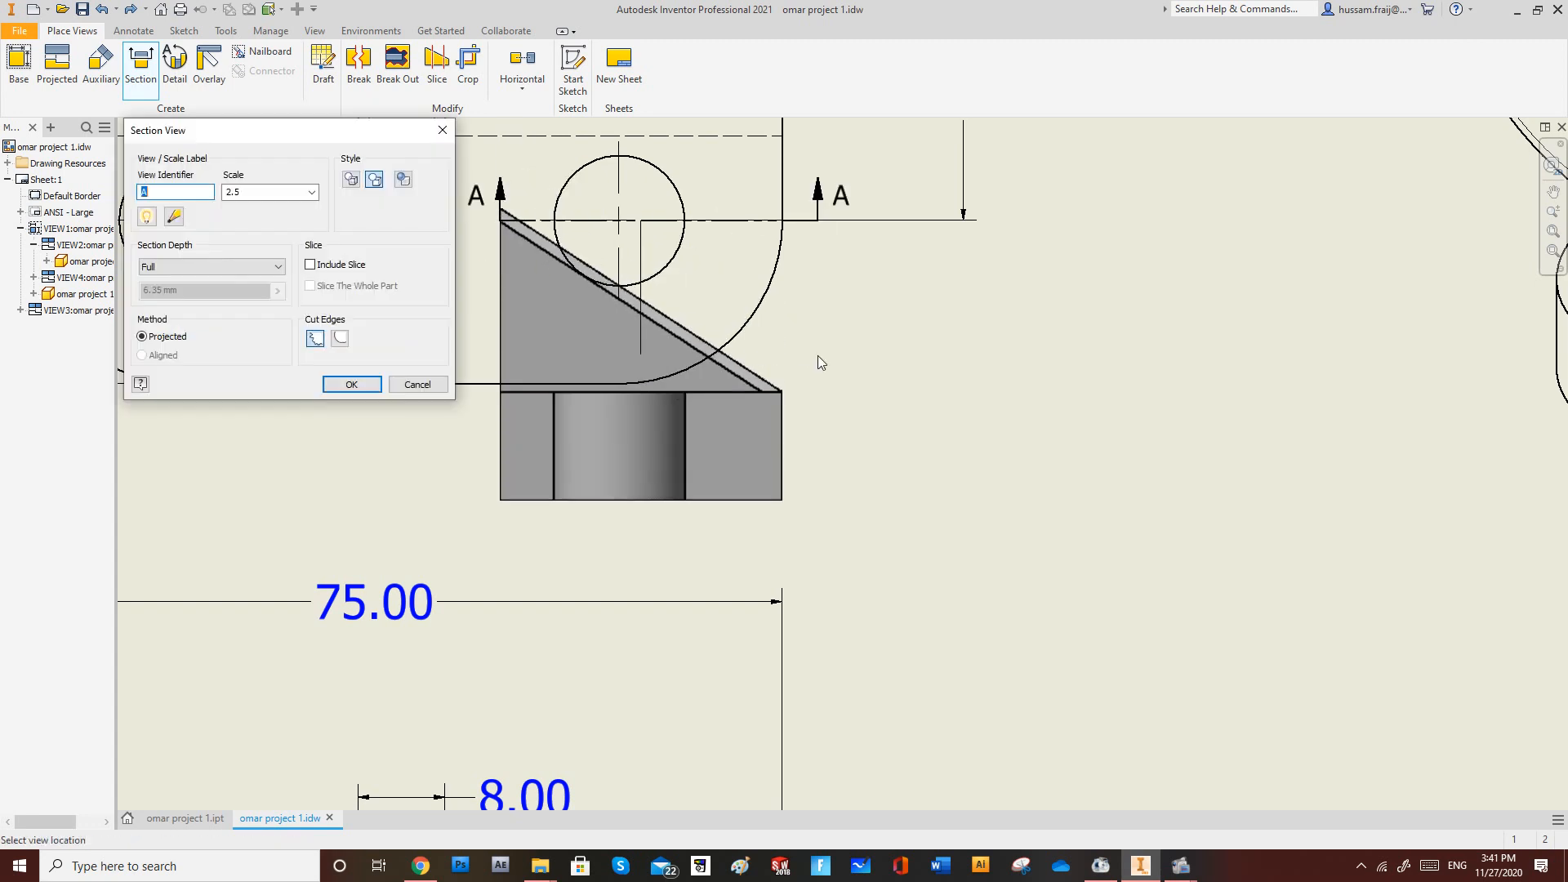
Place section view A at scale 2.5 directly below the front view.
{"action": "scroll", "coordinate": [826, 286], "scroll_direction": "down", "scroll_amount": 5}
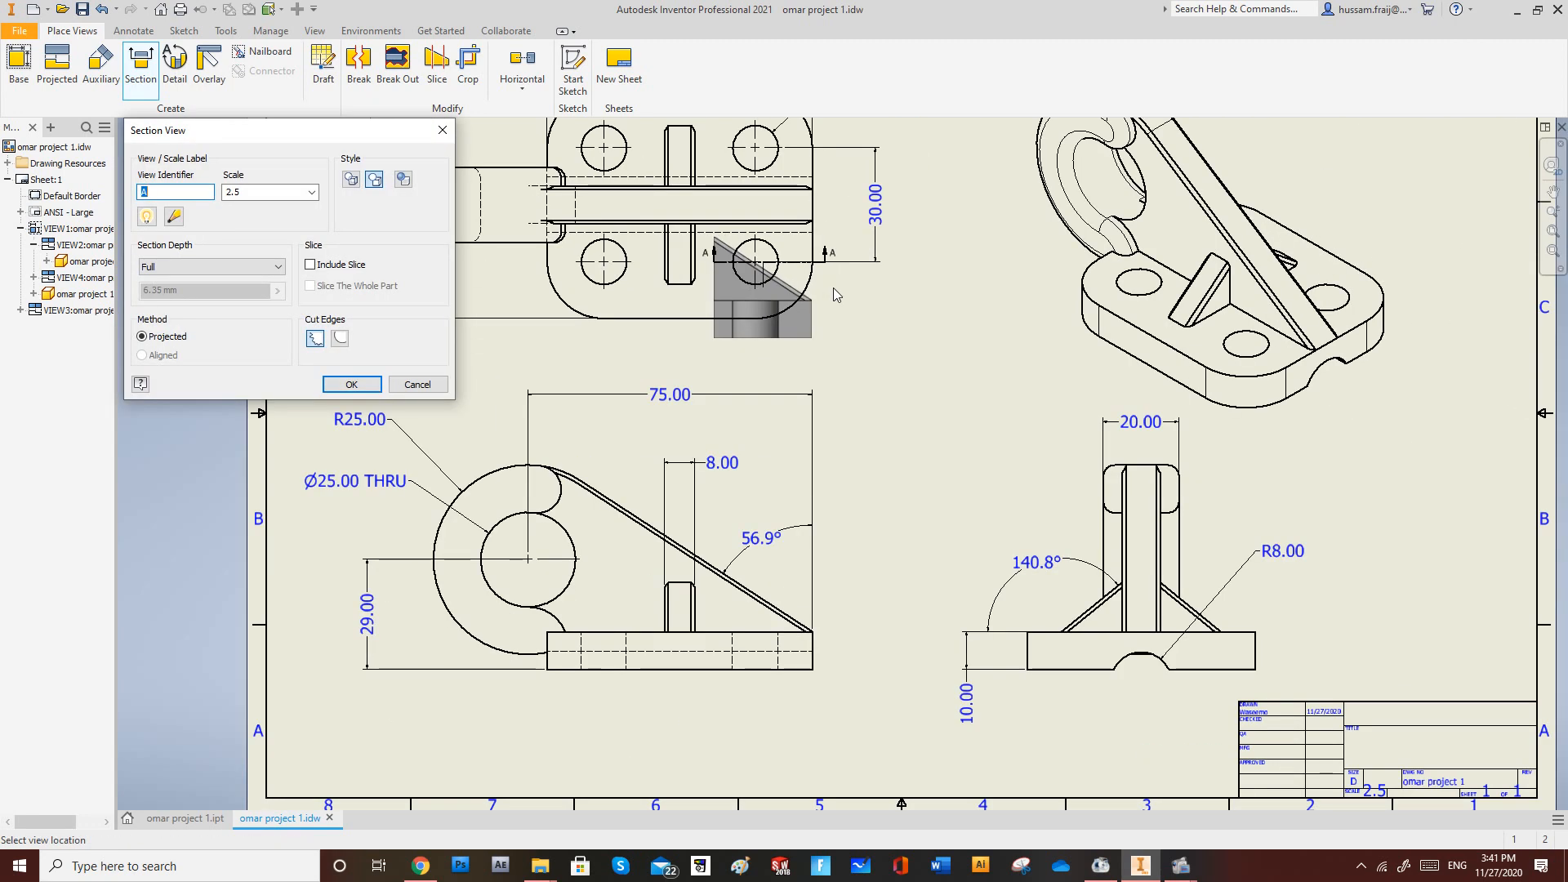
{"action": "left_click", "coordinate": [842, 729]}
{"action": "scroll", "coordinate": [811, 665], "scroll_direction": "up", "scroll_amount": 4}
{"action": "scroll", "coordinate": [811, 664], "scroll_direction": "down", "scroll_amount": 3}
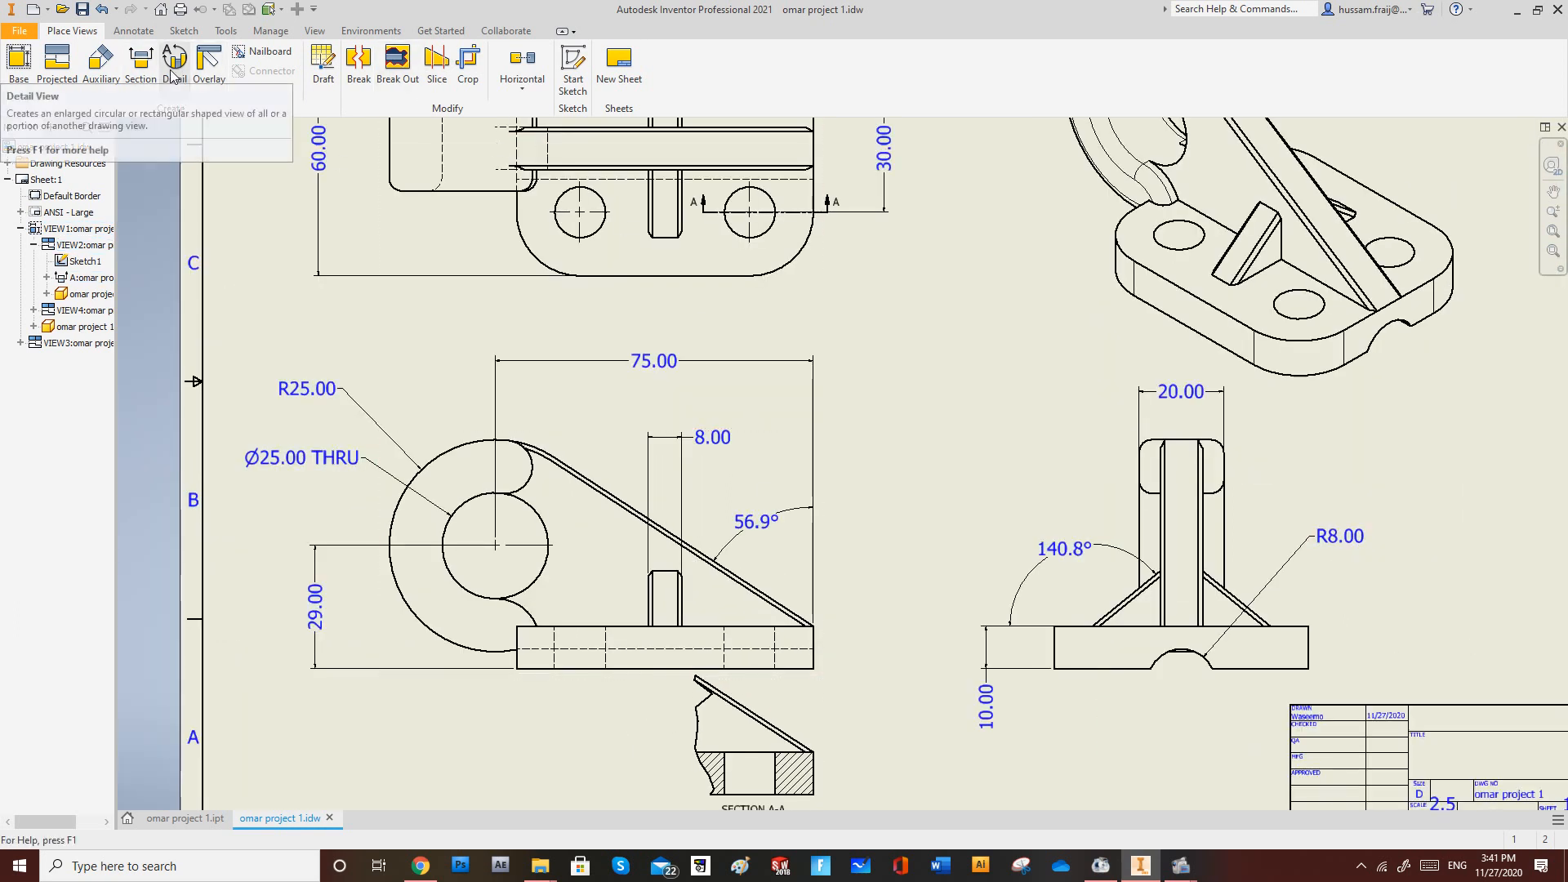
Dimension the radius of the plate's lower-right corner in the top view, placing the text outside the corner.
{"action": "scroll", "coordinate": [651, 397], "scroll_direction": "down", "scroll_amount": 3}
{"action": "scroll", "coordinate": [683, 188], "scroll_direction": "up", "scroll_amount": 2}
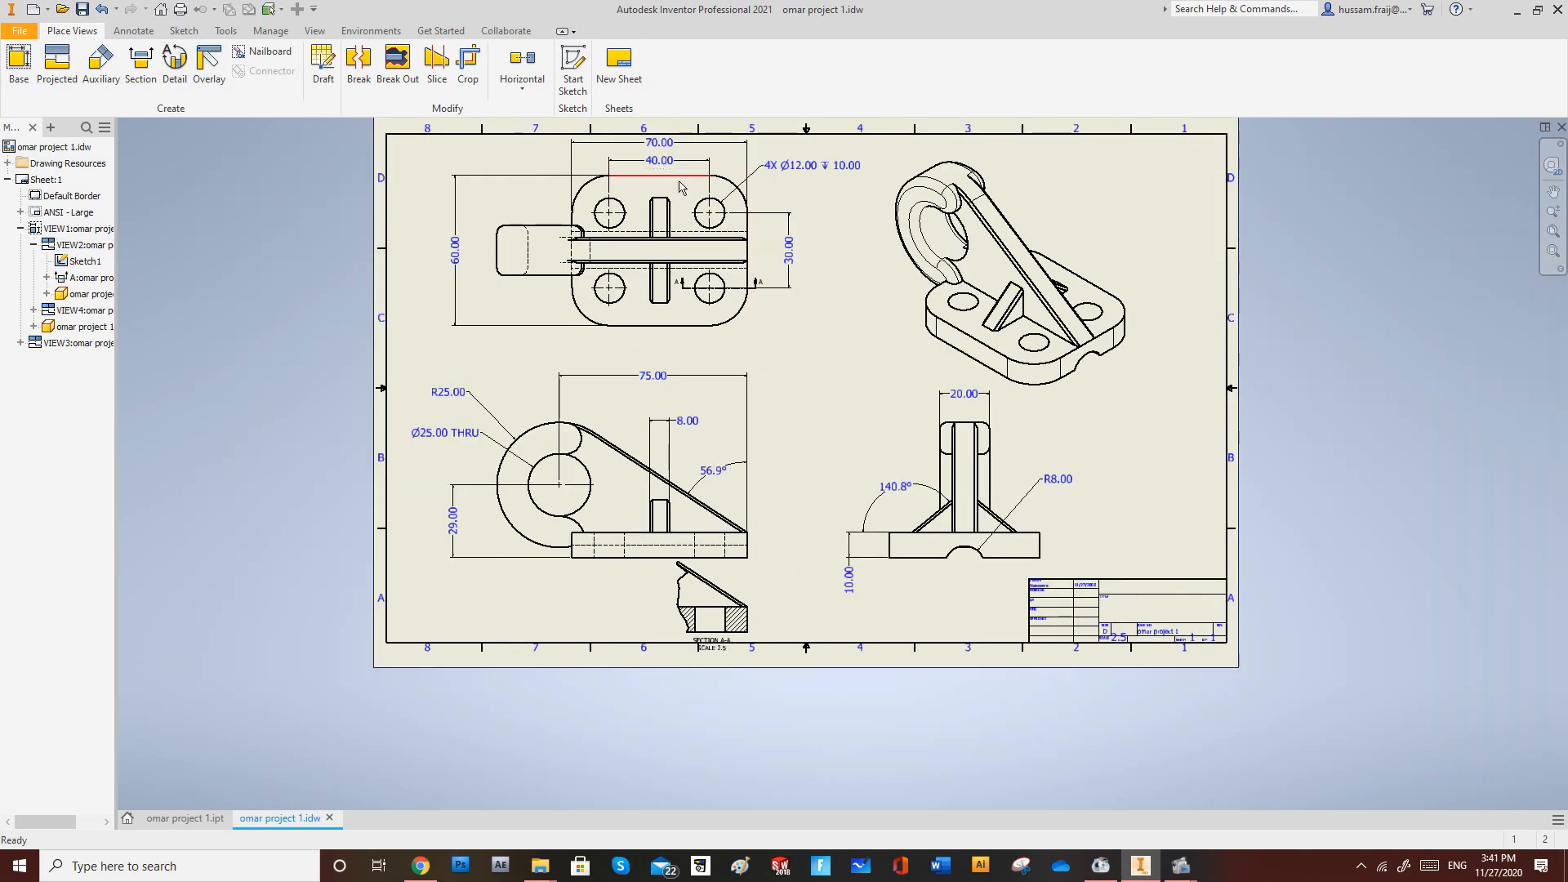
{"action": "scroll", "coordinate": [680, 186], "scroll_direction": "down", "scroll_amount": 1}
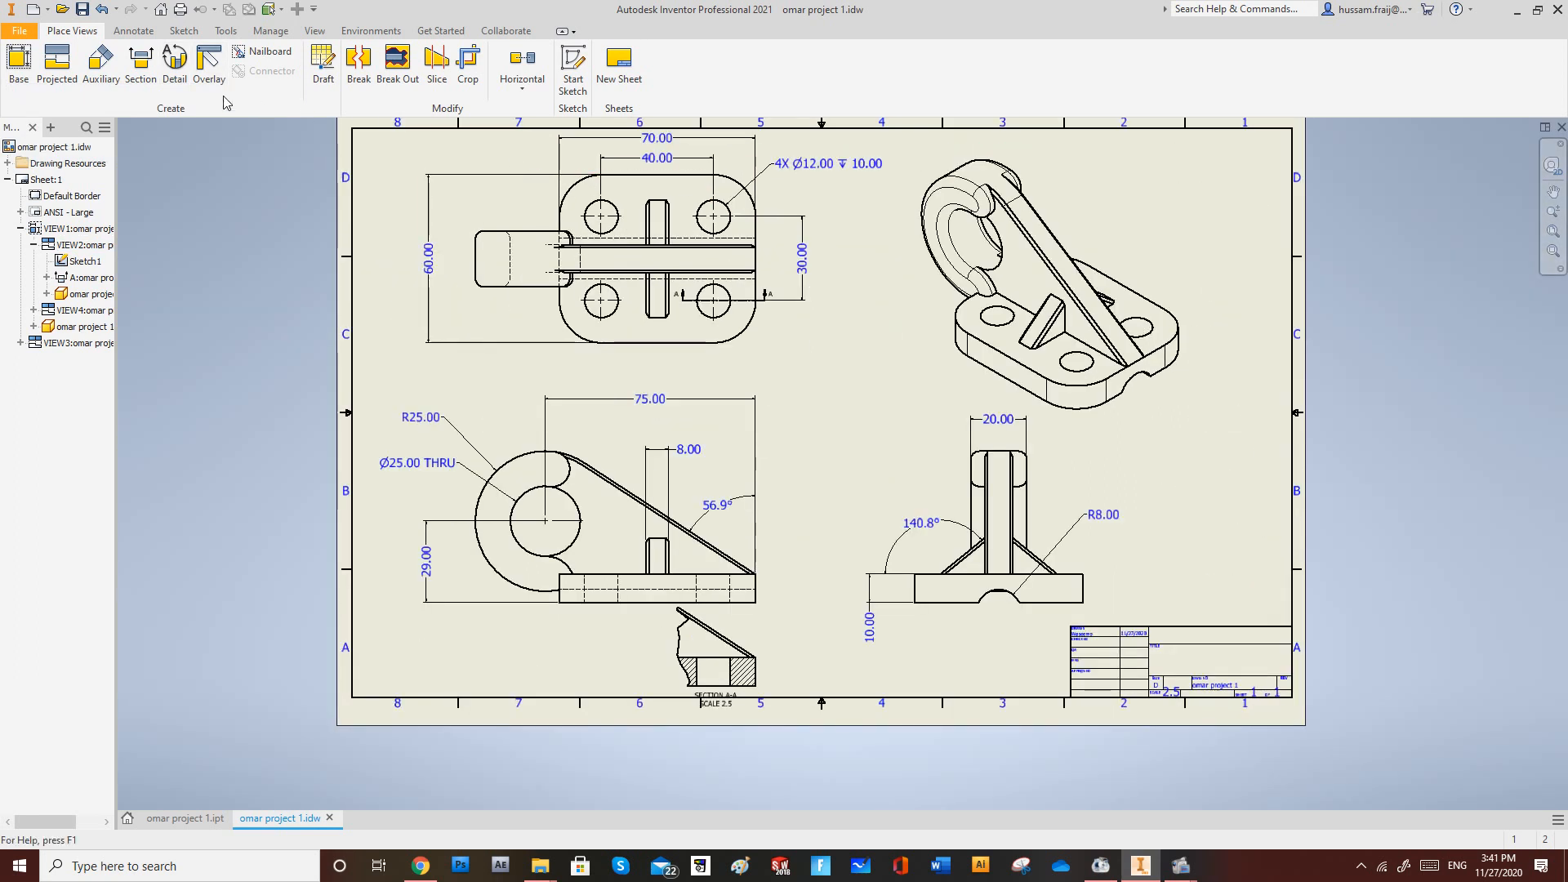
{"action": "left_click", "coordinate": [133, 30]}
{"action": "left_click", "coordinate": [29, 65]}
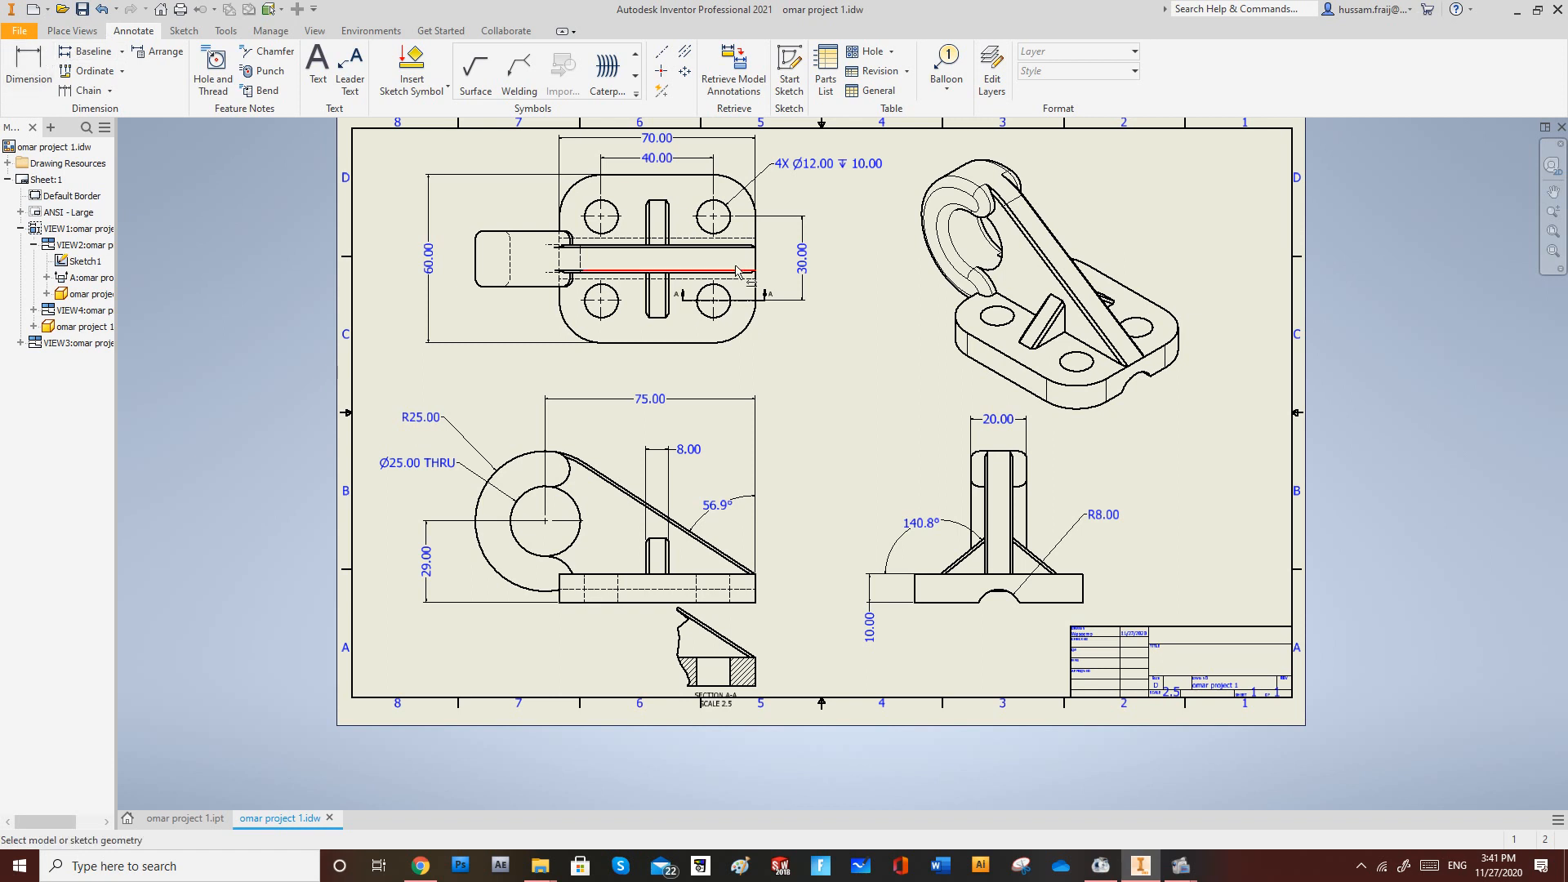
{"action": "left_click", "coordinate": [745, 339]}
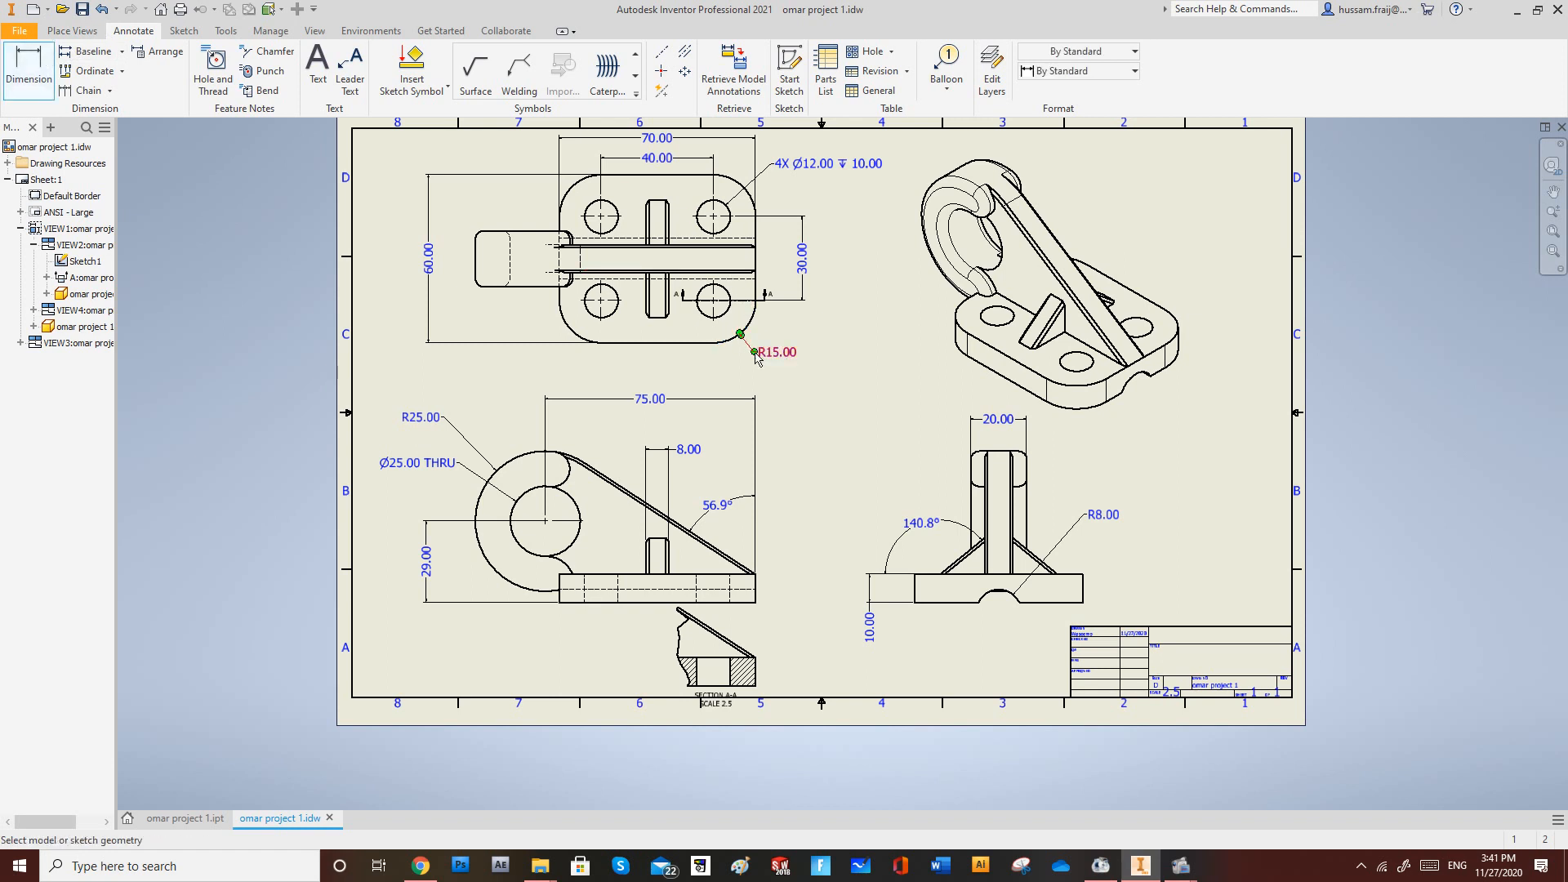
{"action": "left_click", "coordinate": [772, 351]}
Create circular detail view B at scale 5:1 around the top view's lower-right hole and place it beside the front view.
{"action": "left_click", "coordinate": [72, 30]}
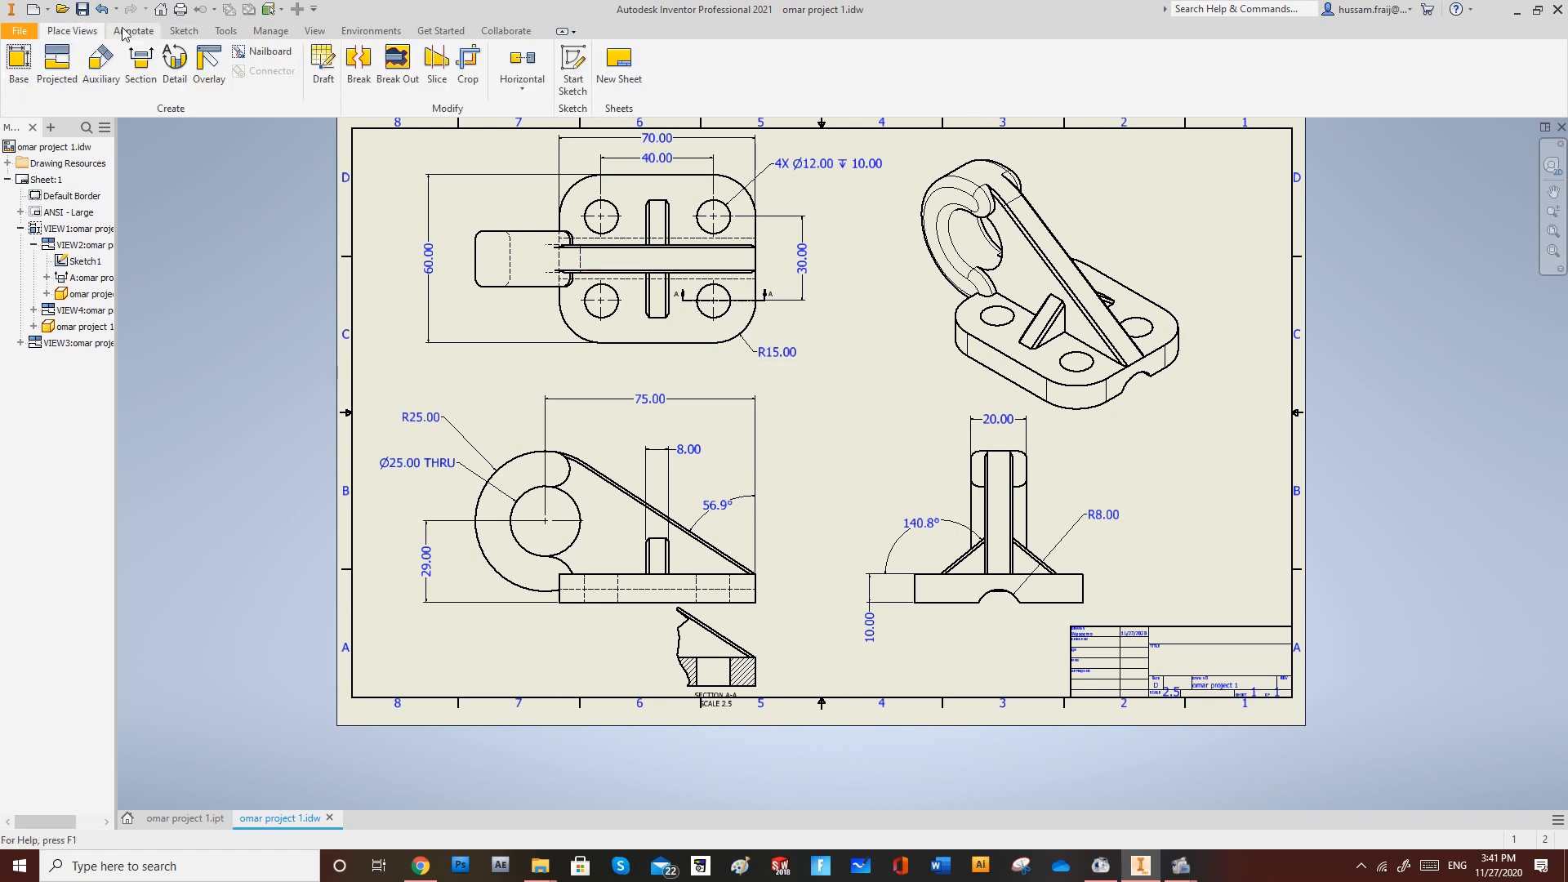
{"action": "left_click", "coordinate": [175, 65]}
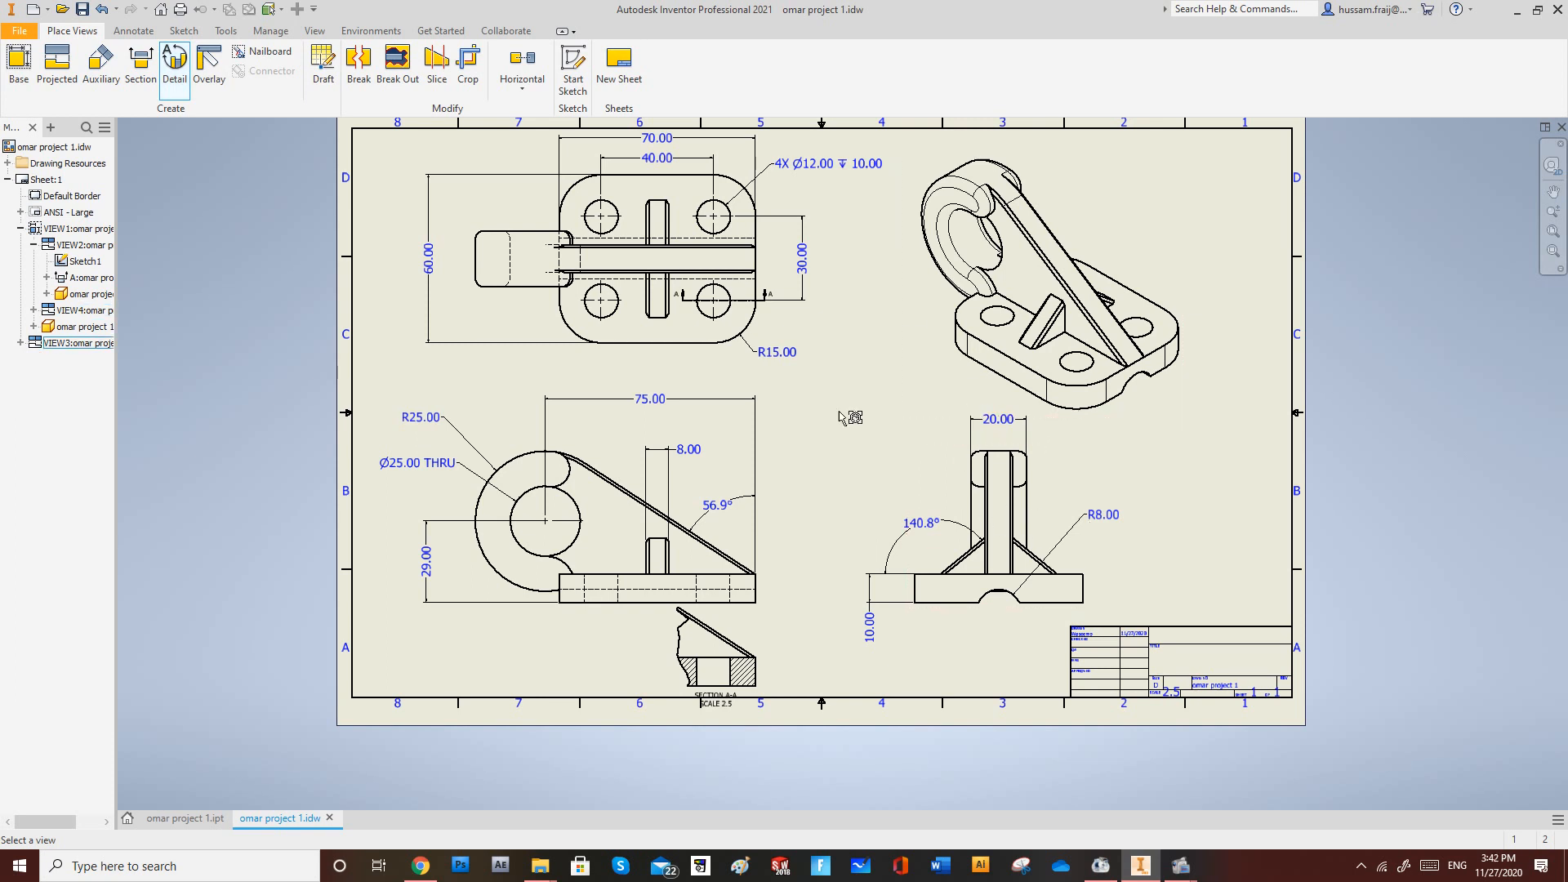
{"action": "scroll", "coordinate": [765, 263], "scroll_direction": "up", "scroll_amount": 3}
{"action": "scroll", "coordinate": [763, 263], "scroll_direction": "down", "scroll_amount": 5}
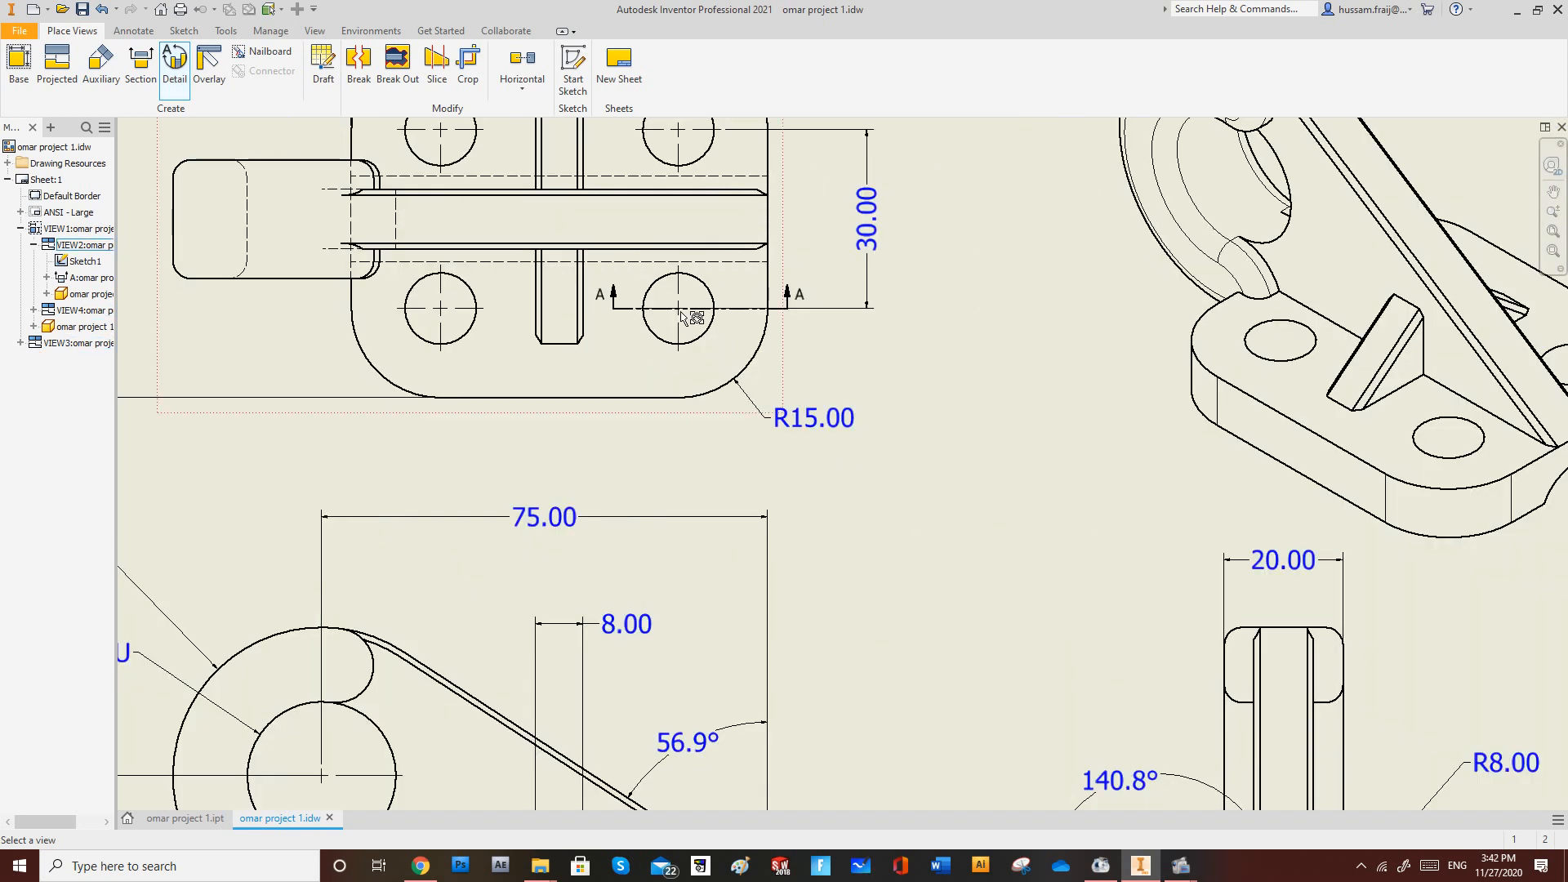
{"action": "left_click", "coordinate": [724, 330]}
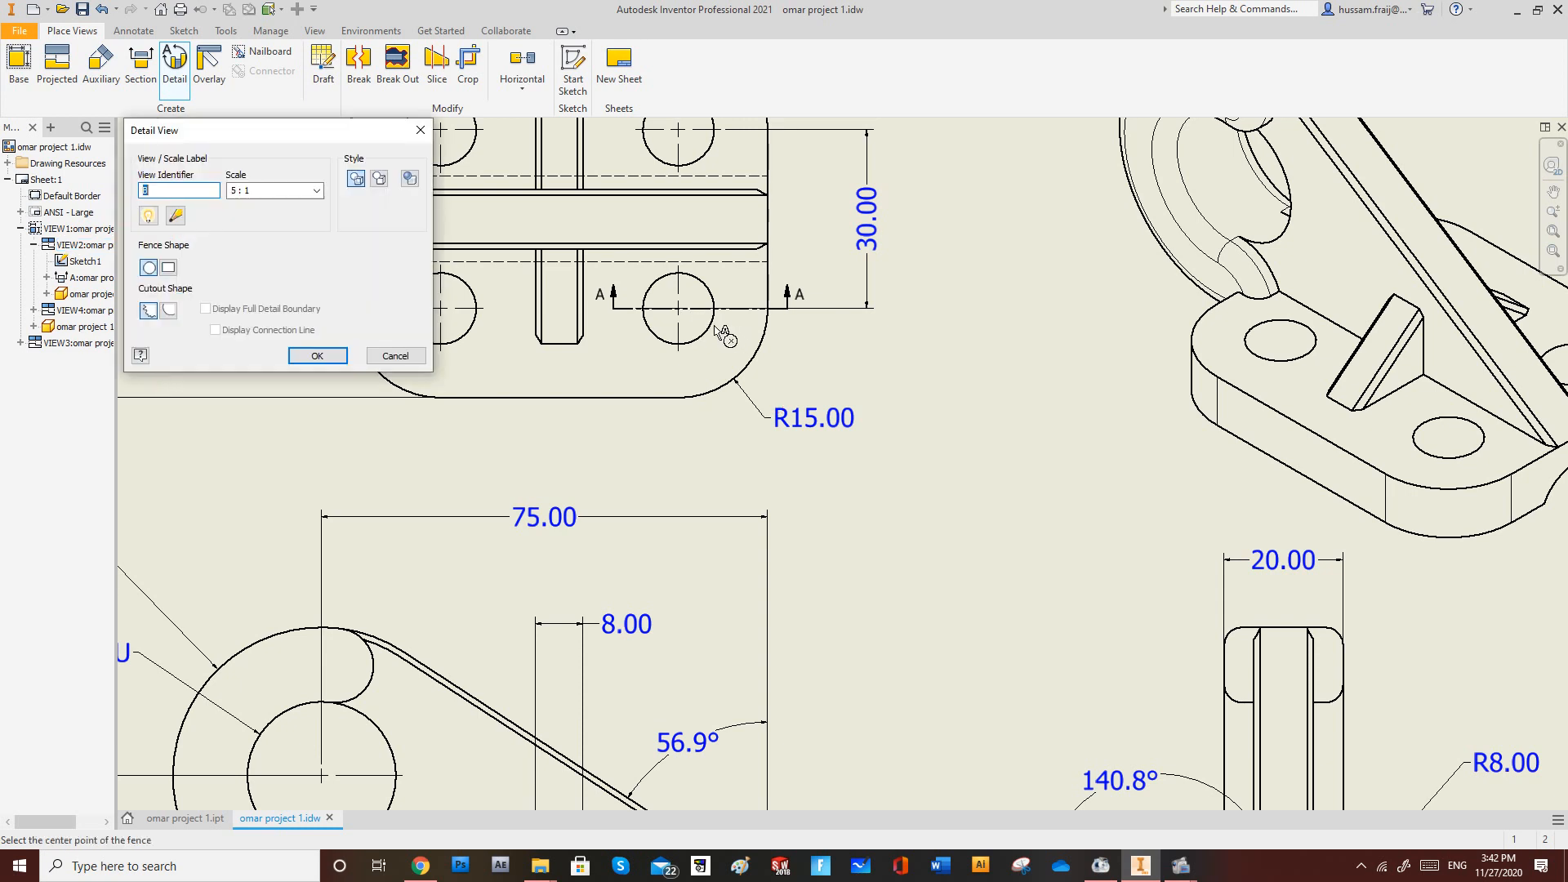
{"action": "left_click", "coordinate": [664, 293]}
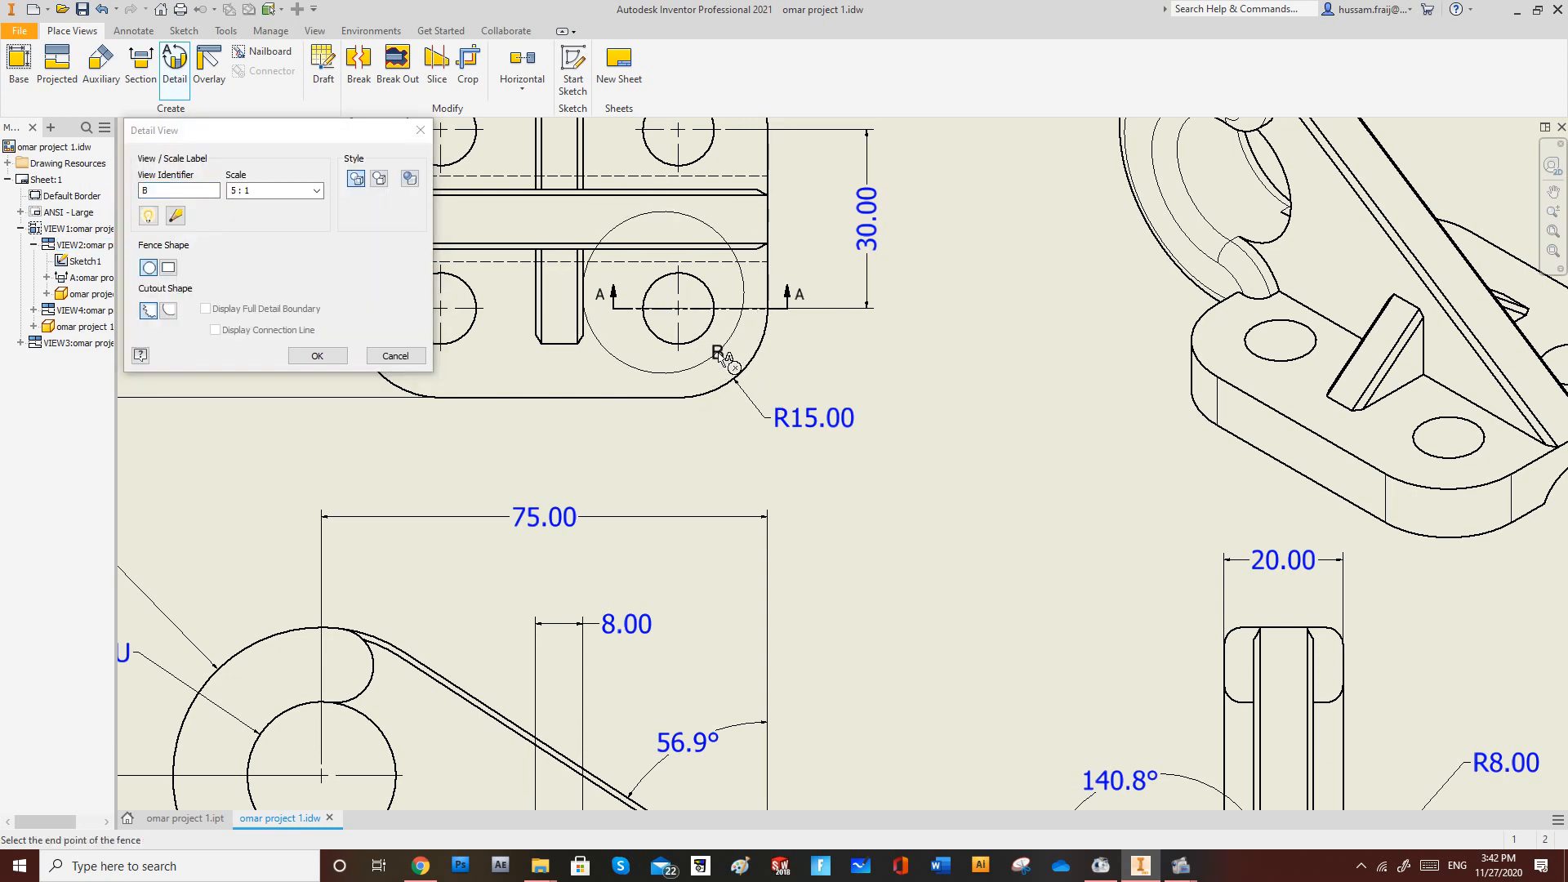
{"action": "left_click", "coordinate": [729, 363]}
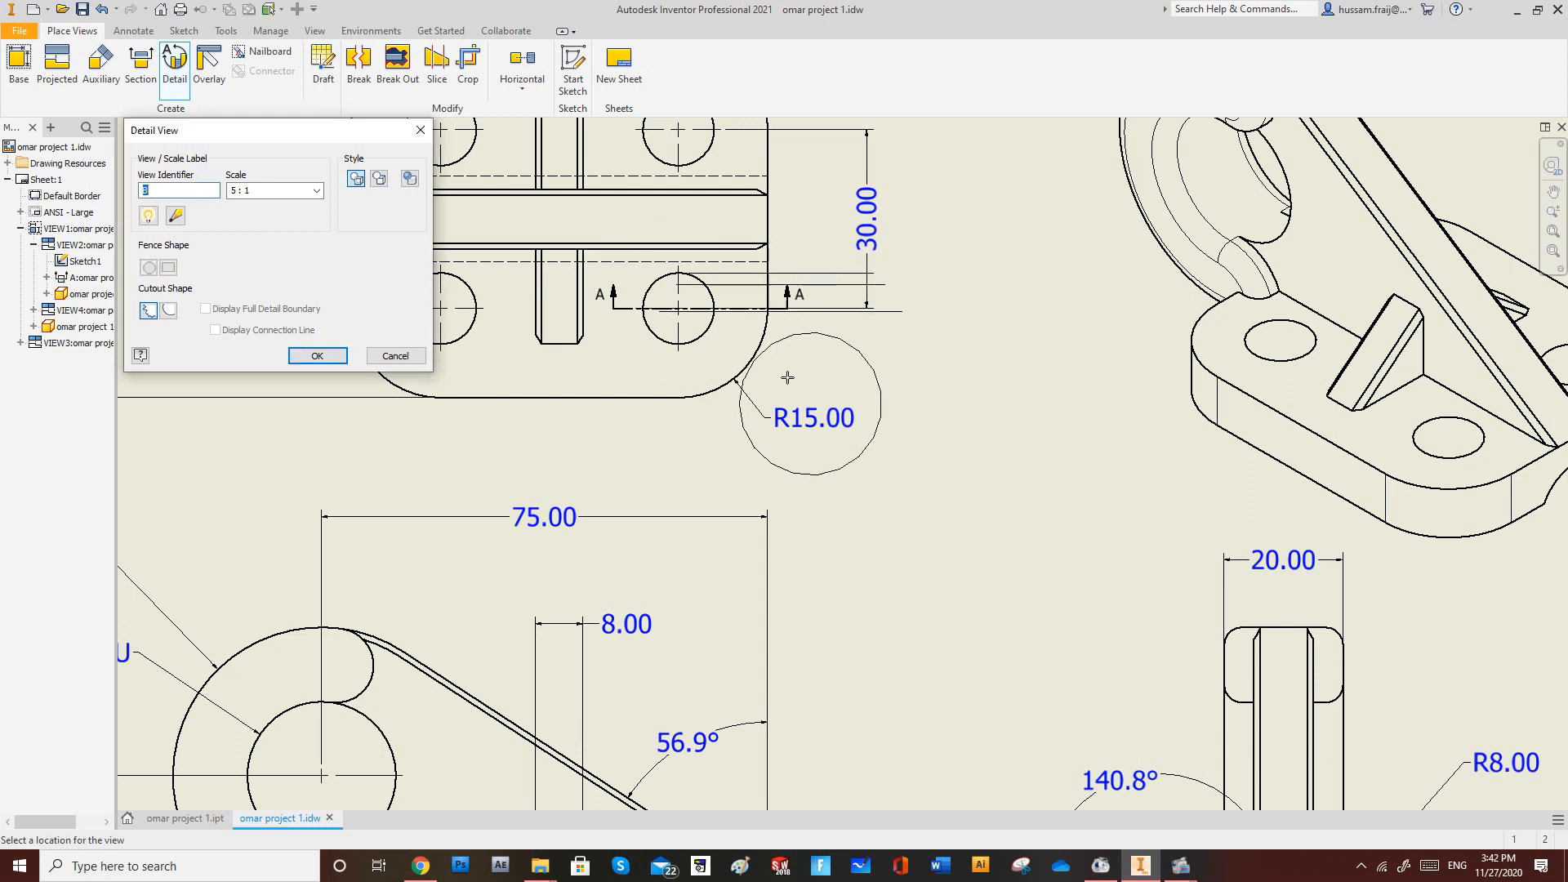
{"action": "left_click", "coordinate": [1016, 546]}
{"action": "scroll", "coordinate": [966, 416], "scroll_direction": "down", "scroll_amount": 2}
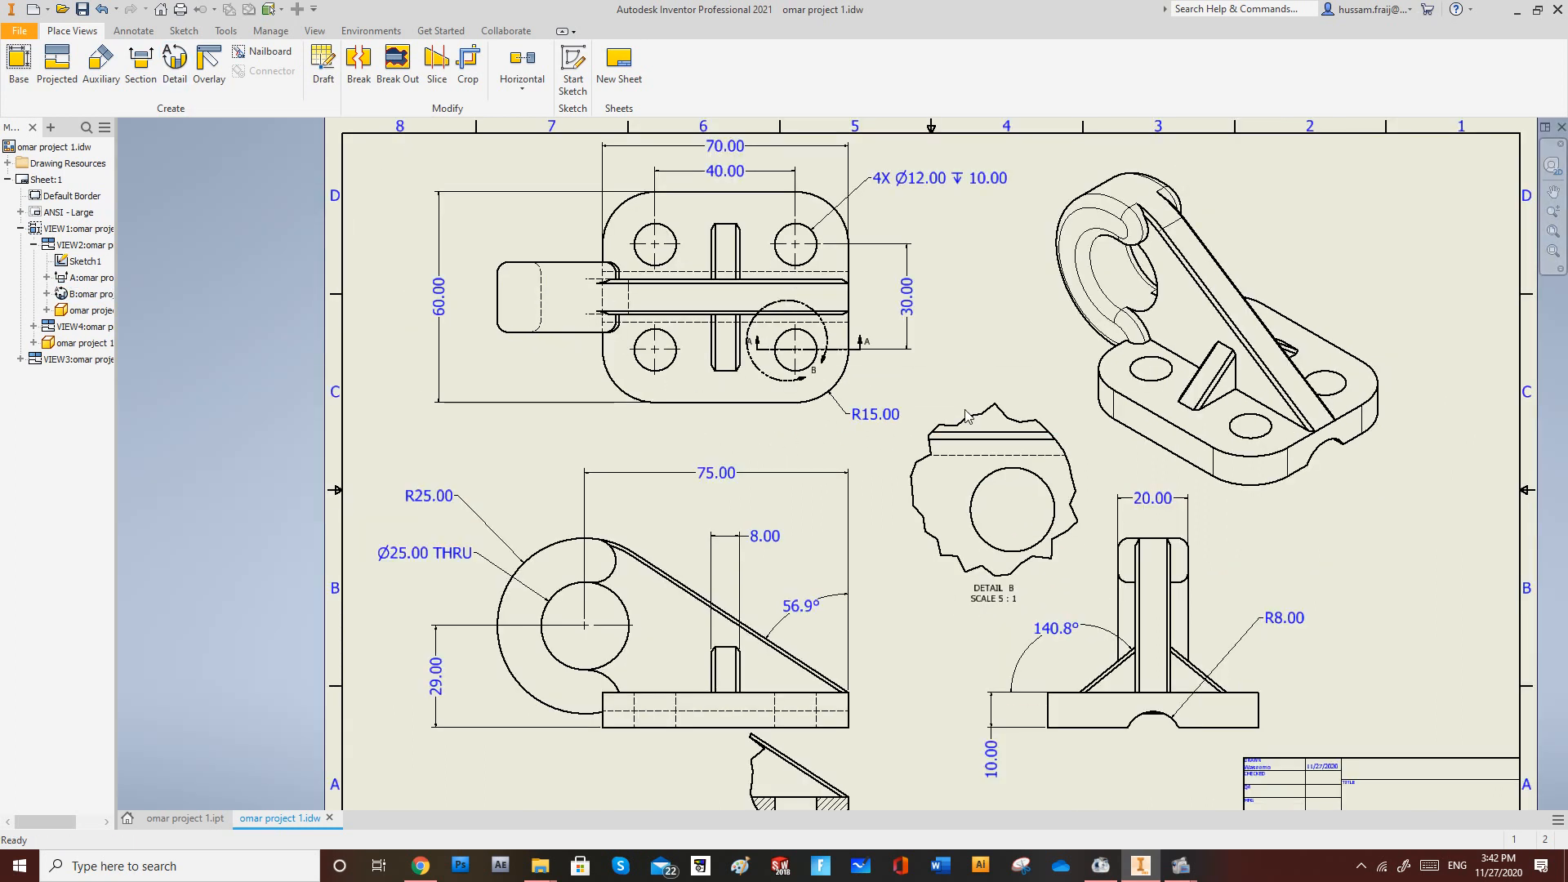
Delete detail view B and undo the corner radius dimension and the section view below the front view.
{"action": "left_click", "coordinate": [1000, 483]}
{"action": "key", "text": "Delete"}
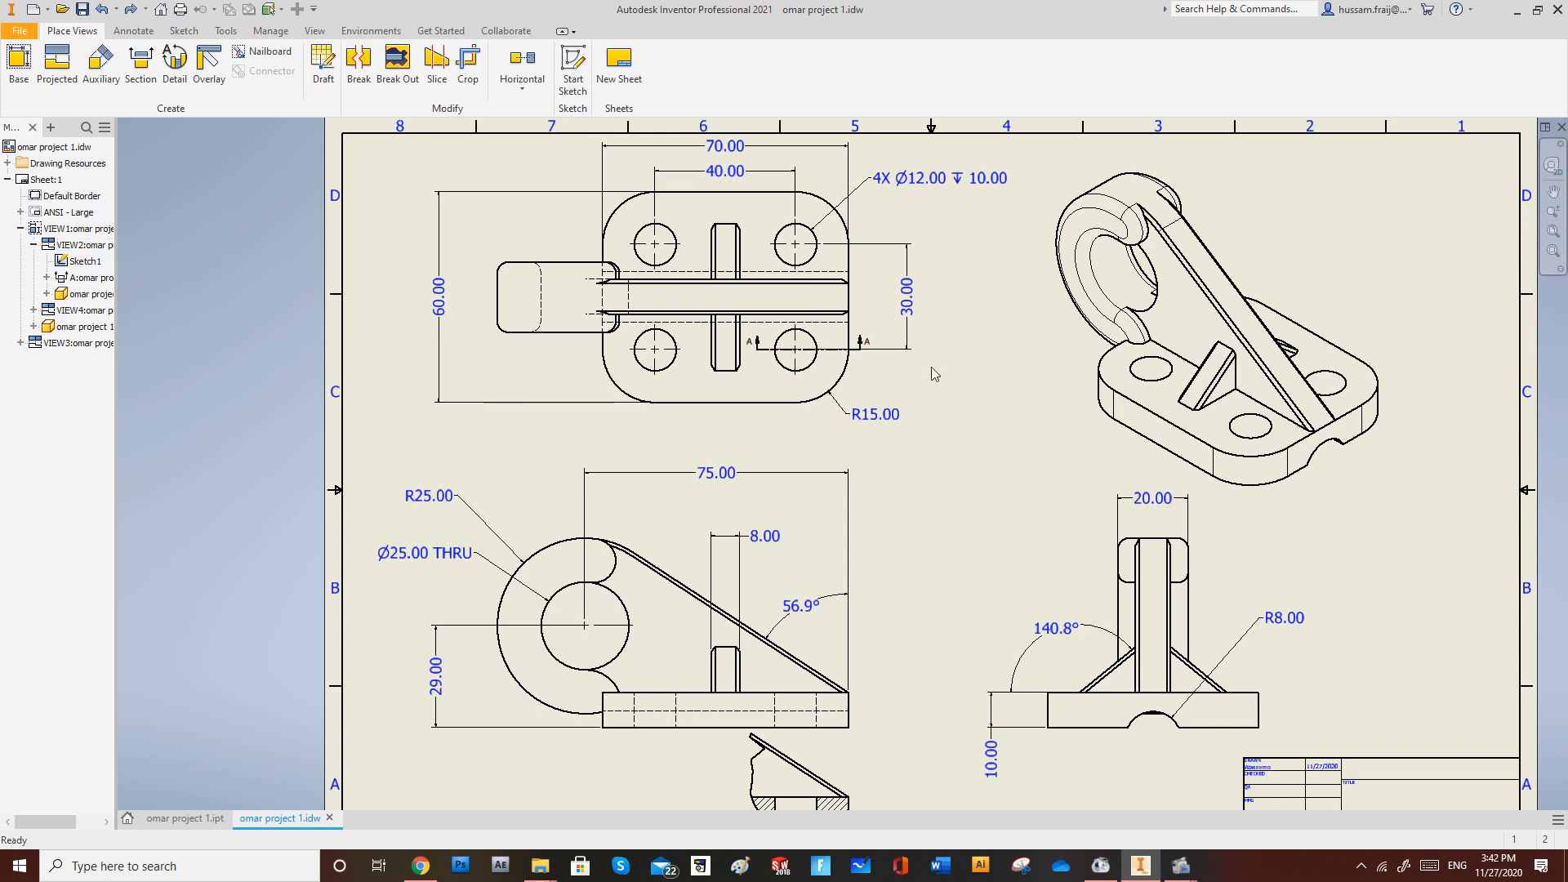
{"action": "key", "text": "ctrl+z"}
{"action": "key", "text": "ctrl+z"}
Add a radius dimension to the plate's lower-right corner in the top view, with its text outside the outline.
{"action": "left_click", "coordinate": [133, 30]}
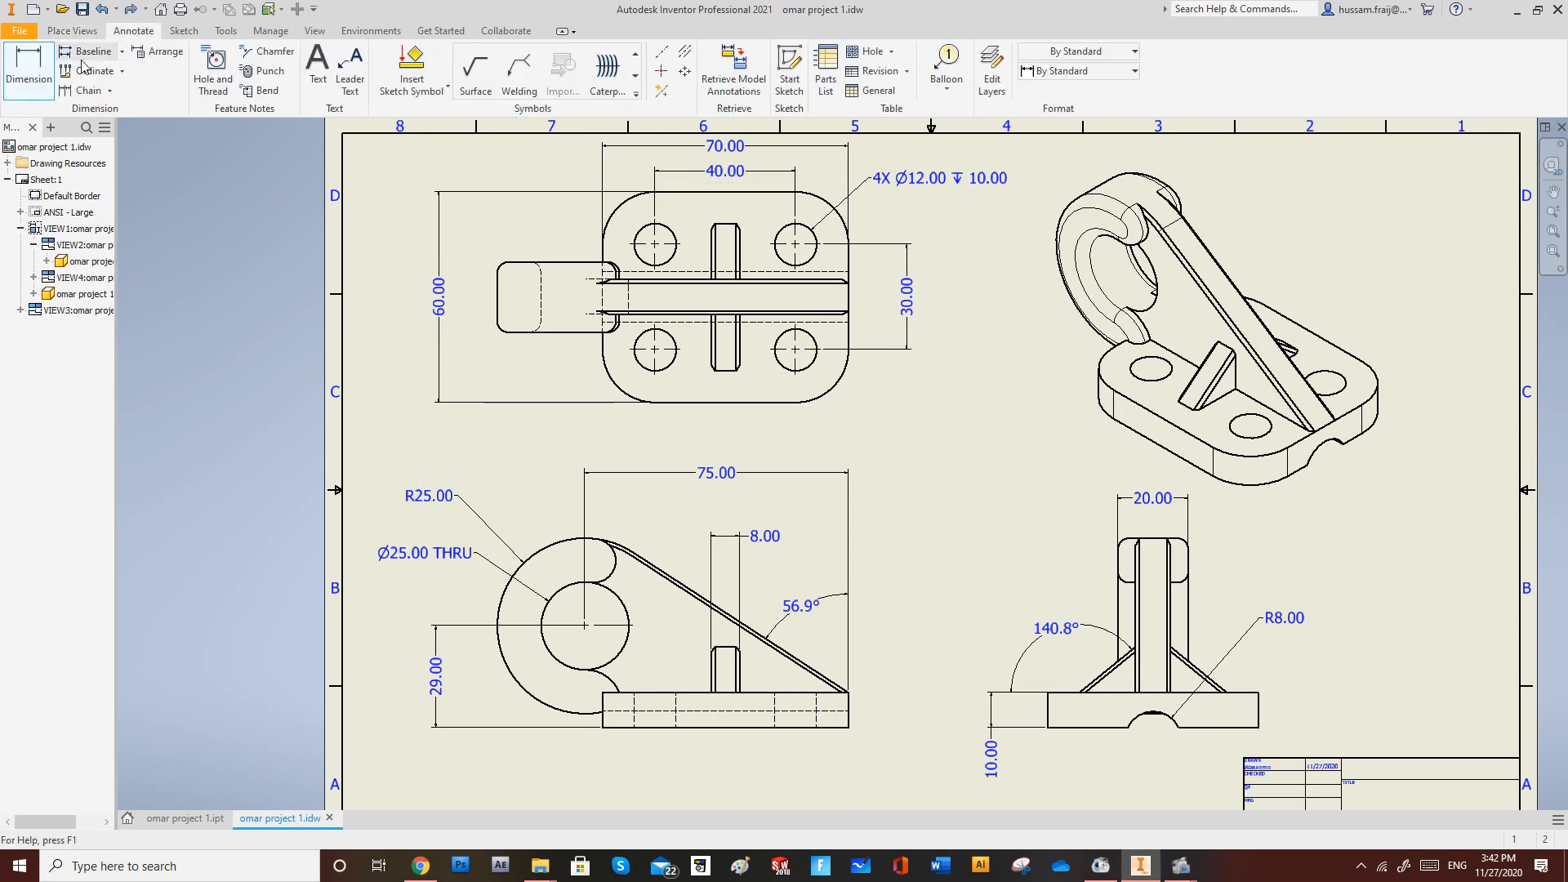
{"action": "key", "text": "d"}
{"action": "left_click", "coordinate": [837, 384]}
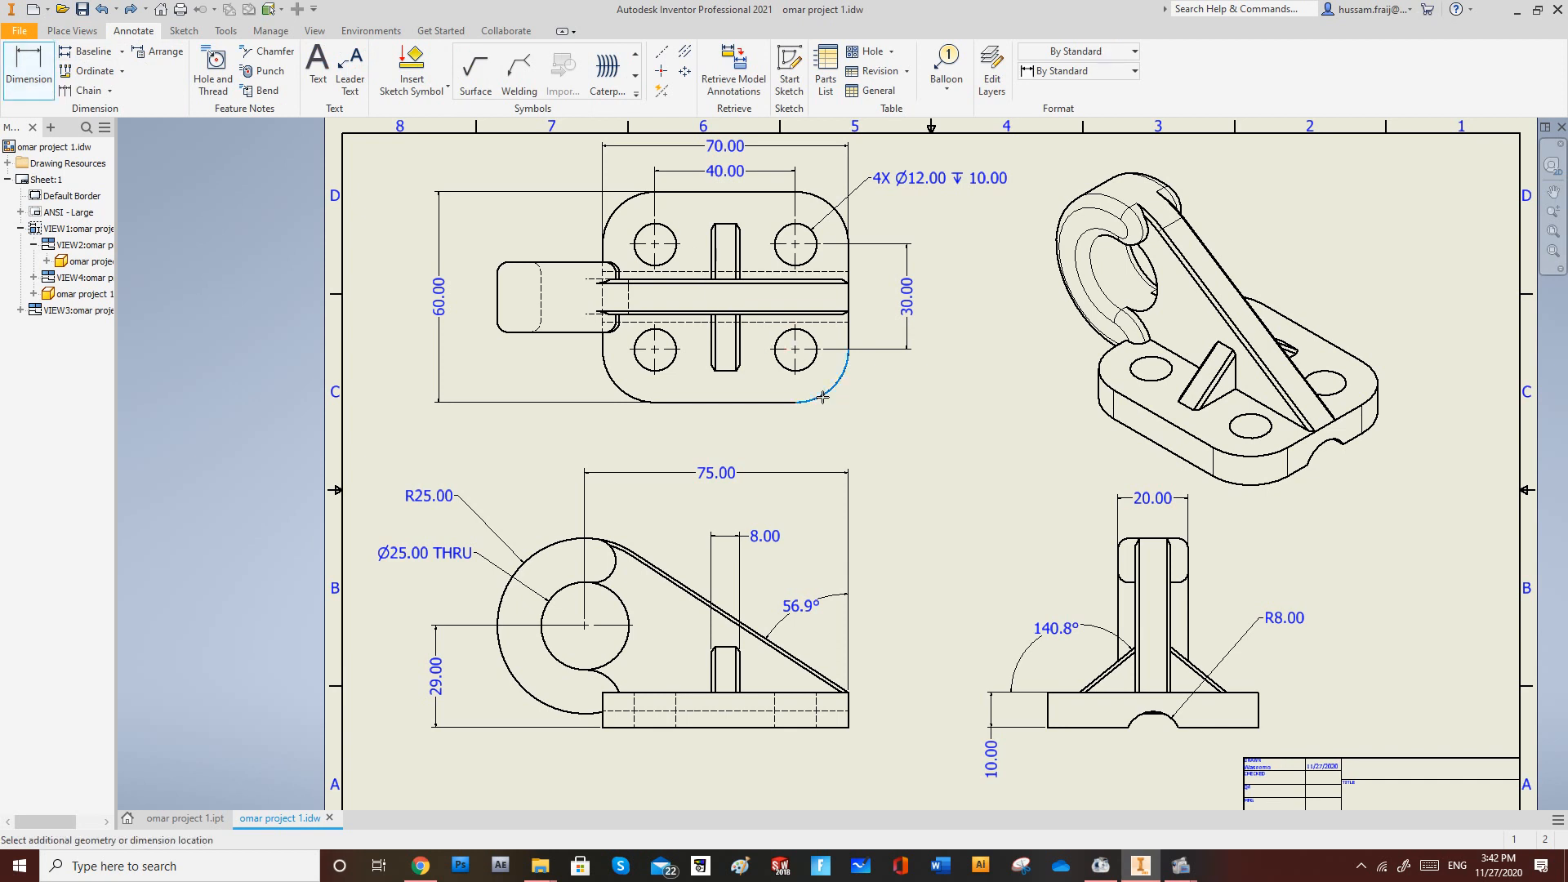
{"action": "left_click", "coordinate": [874, 417]}
{"action": "scroll", "coordinate": [579, 400], "scroll_direction": "up", "scroll_amount": 3}
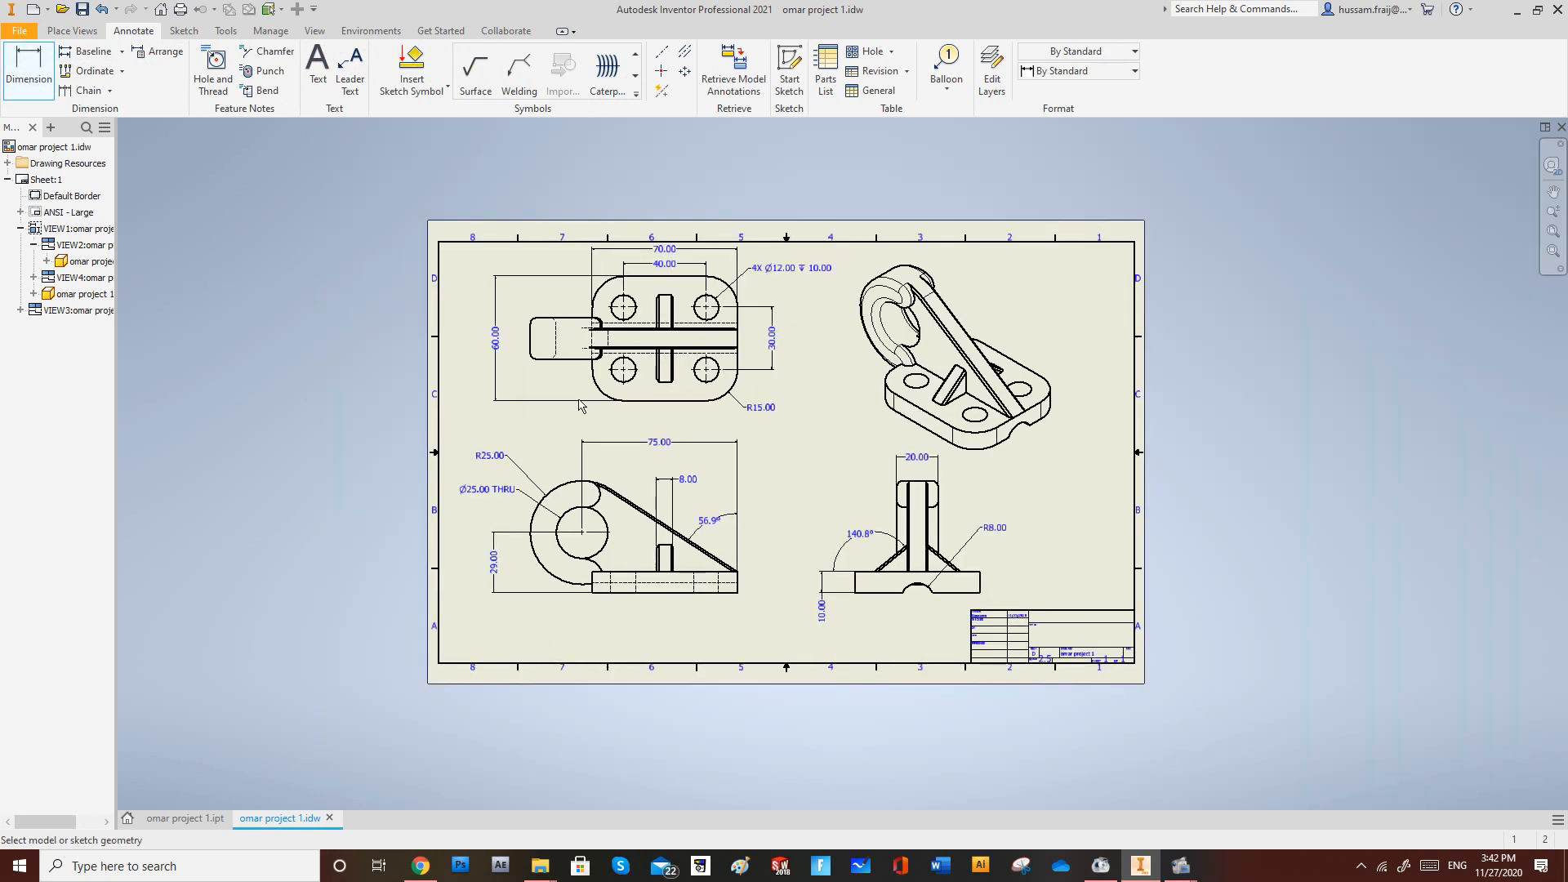
{"action": "scroll", "coordinate": [756, 400], "scroll_direction": "down", "scroll_amount": 3}
{"action": "scroll", "coordinate": [755, 400], "scroll_direction": "up", "scroll_amount": 3}
{"action": "key", "text": "Escape"}
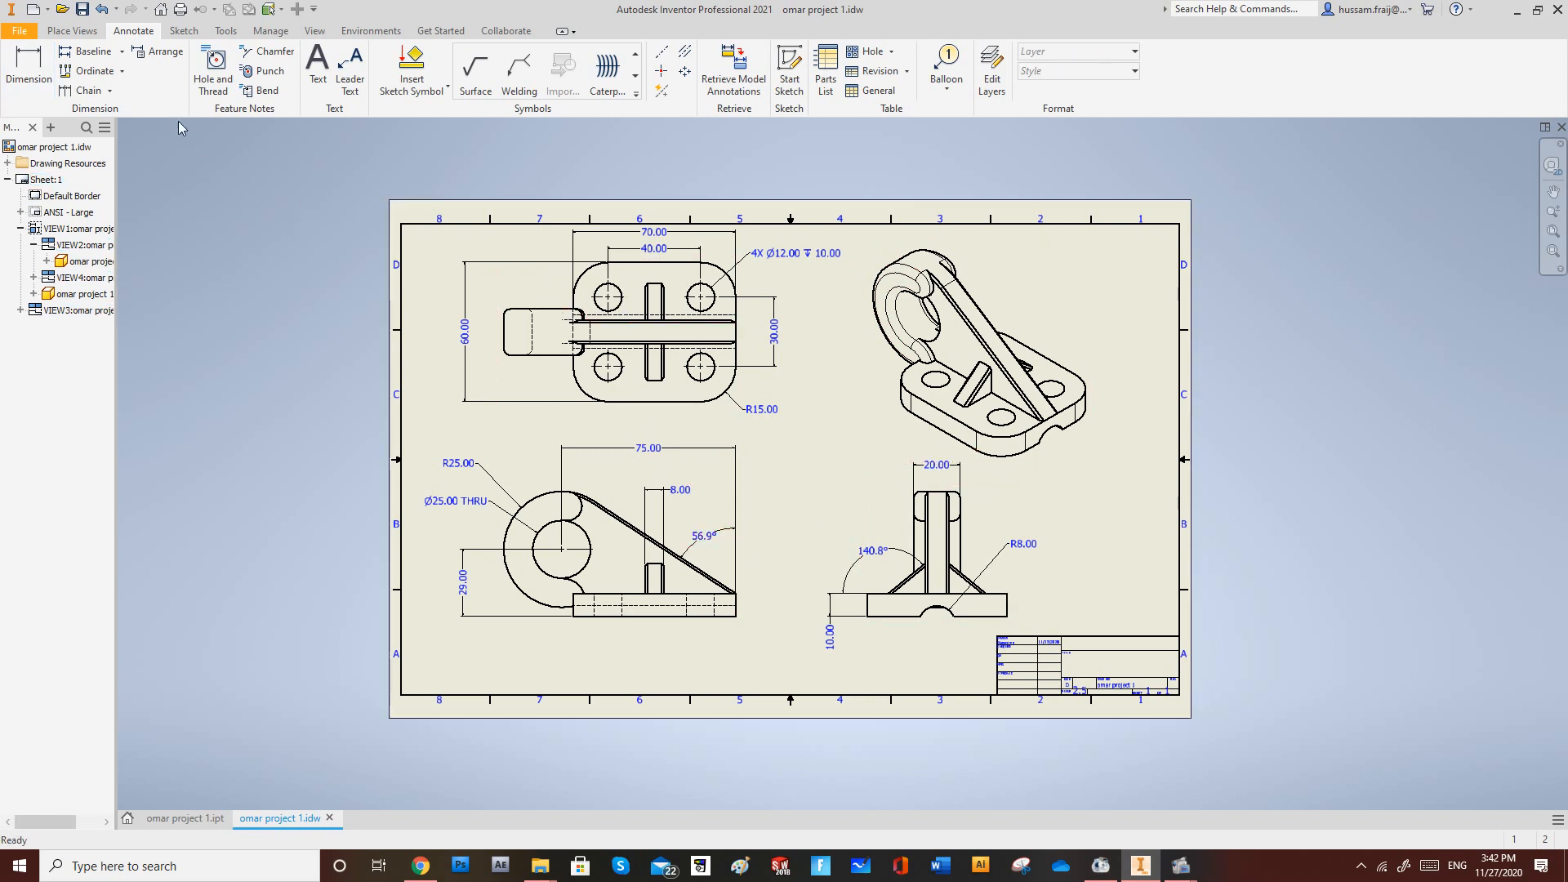
Dimension the radius of the small arc at the upper end of the hook in the front view.
{"action": "left_click", "coordinate": [32, 71]}
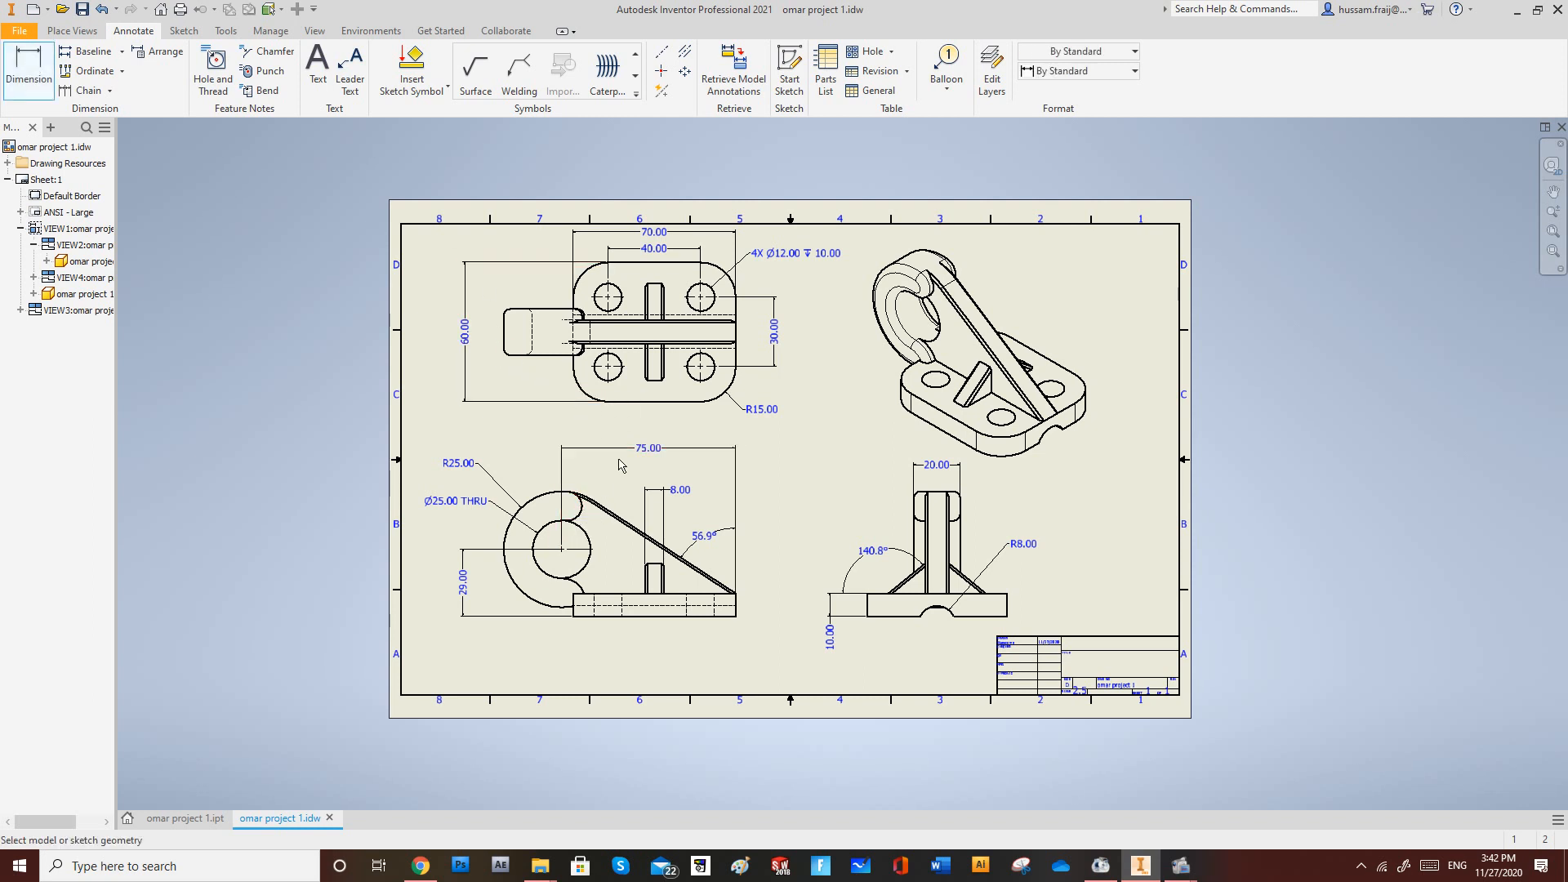
{"action": "scroll", "coordinate": [589, 517], "scroll_direction": "up", "scroll_amount": 3}
{"action": "left_click", "coordinate": [579, 523]}
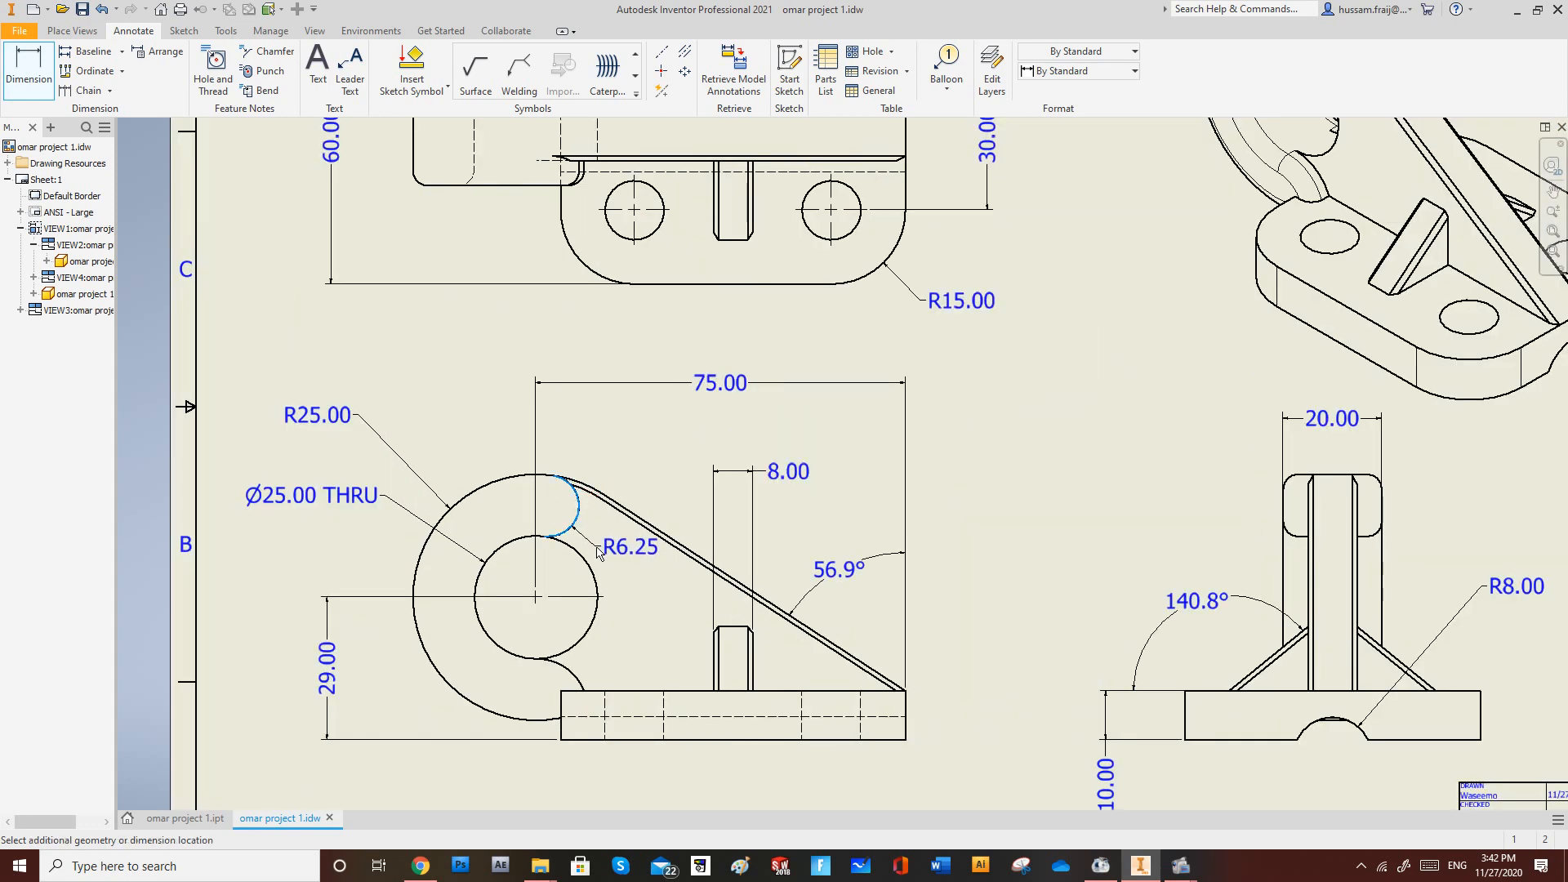
{"action": "left_click", "coordinate": [609, 565]}
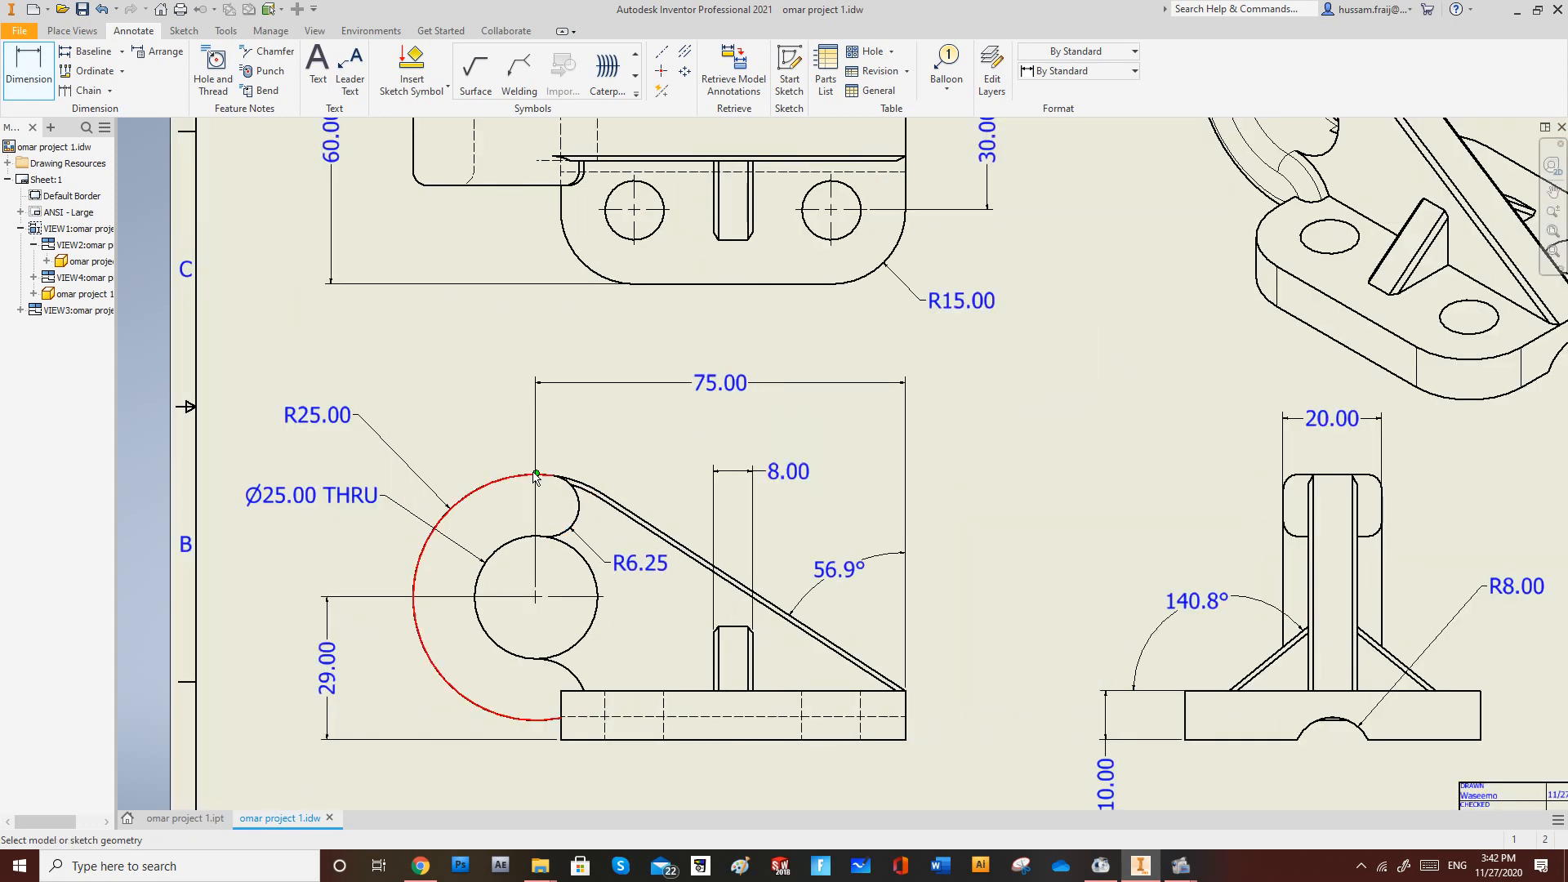
{"action": "scroll", "coordinate": [494, 442], "scroll_direction": "up", "scroll_amount": 3}
{"action": "scroll", "coordinate": [580, 360], "scroll_direction": "down", "scroll_amount": 5}
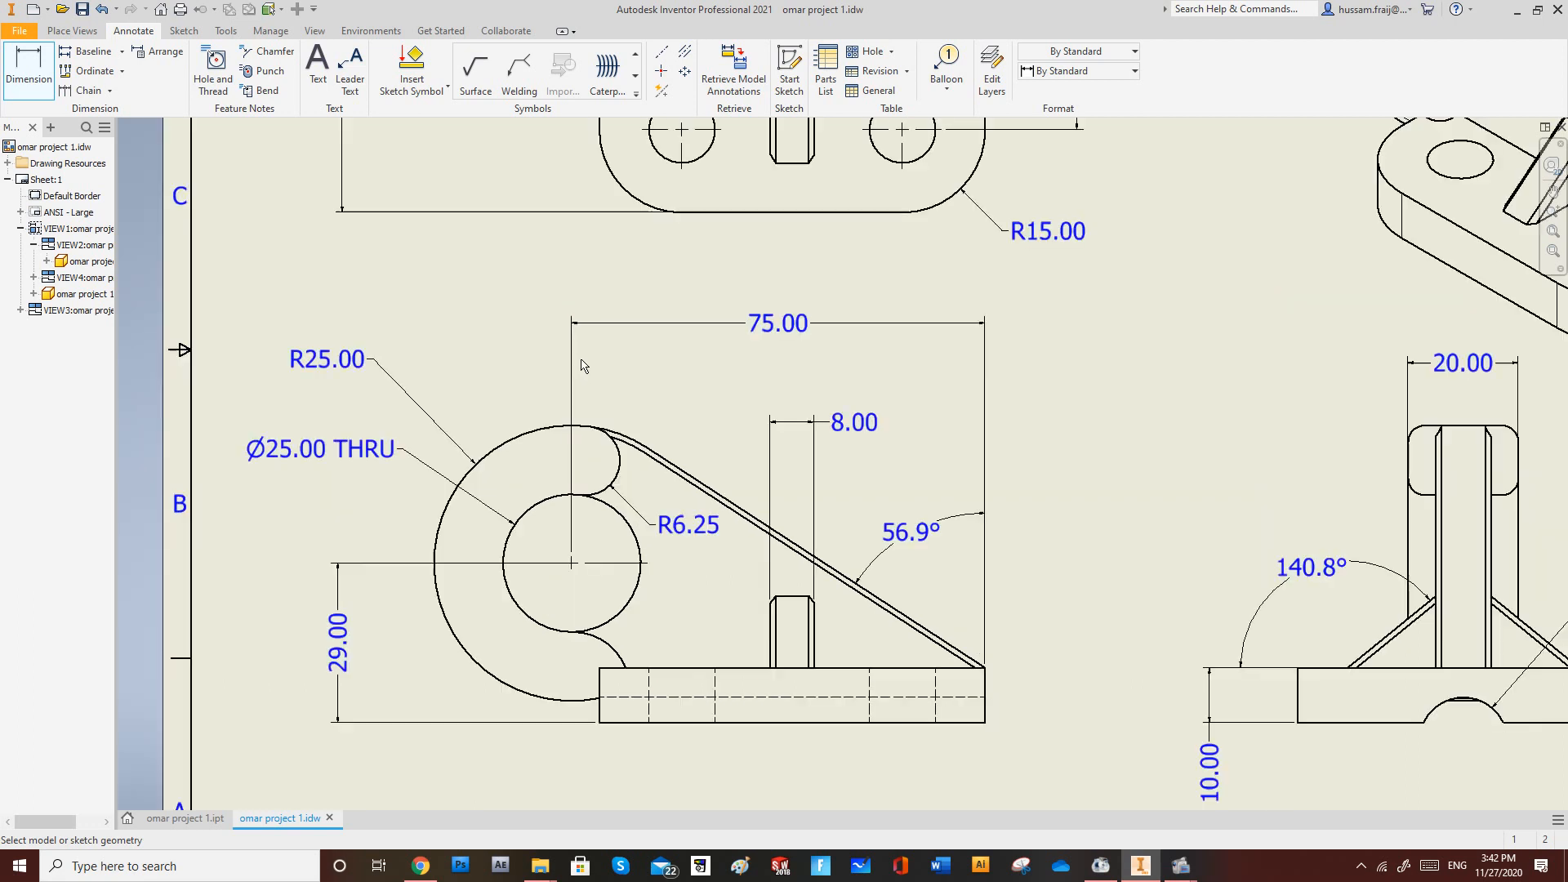